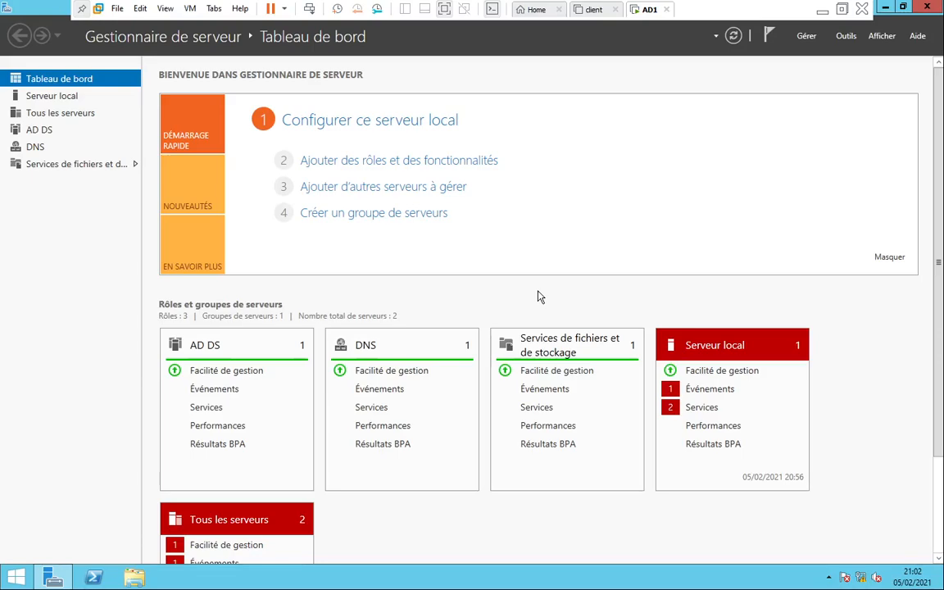
# Open the server's local C: drive in File Explorer, then switch to the host desktop
pyautogui.click(133, 579)
pyautogui.doubleClick(326, 316)
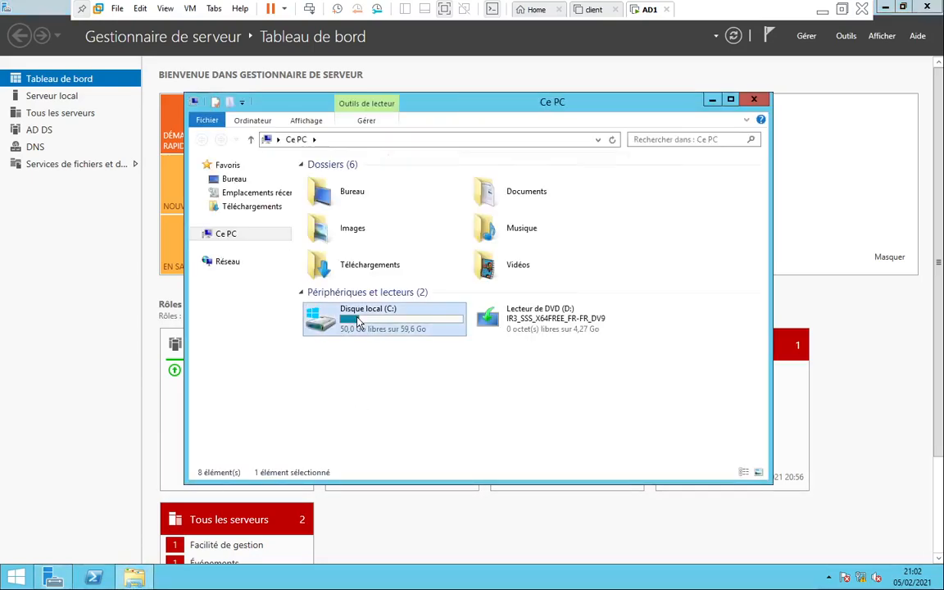
pyautogui.rightClick(341, 314)
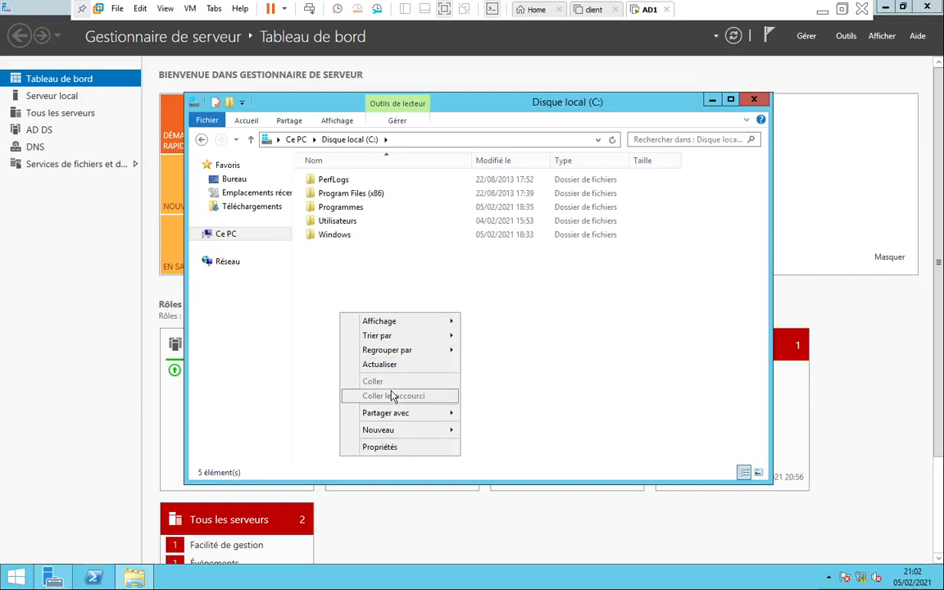
pyautogui.click(823, 9)
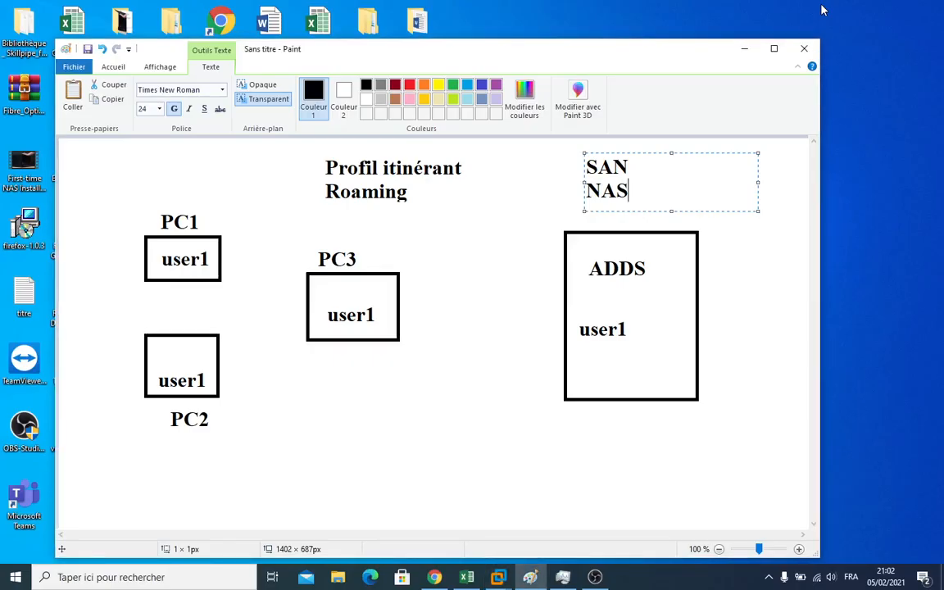
# Start a new blank Paint canvas, discarding the old diagram without saving
pyautogui.click(74, 66)
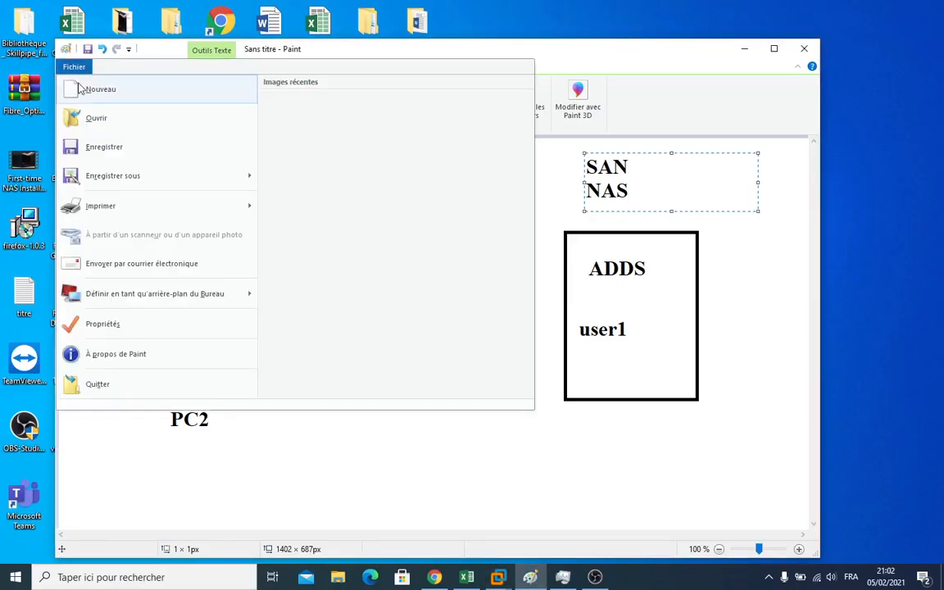
pyautogui.click(78, 89)
pyautogui.click(428, 316)
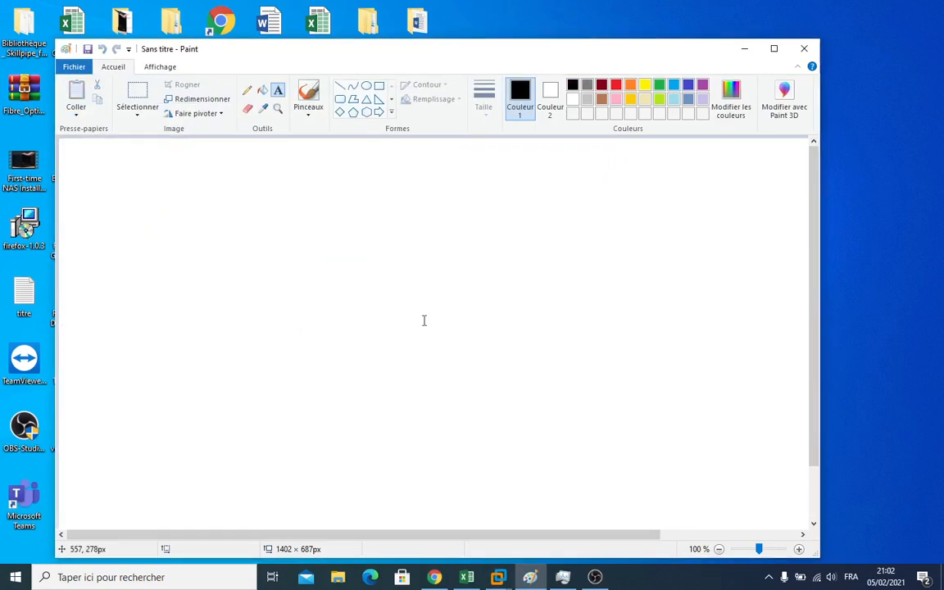
# Write a user's name, 'graphique' and 'profilG' as text labels across the top of the canvas
pyautogui.click(119, 187)
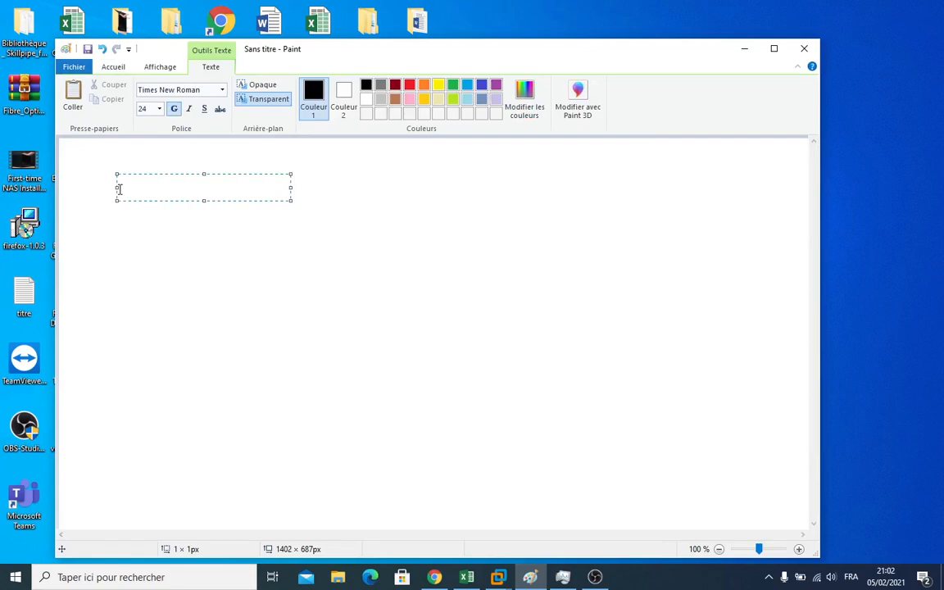
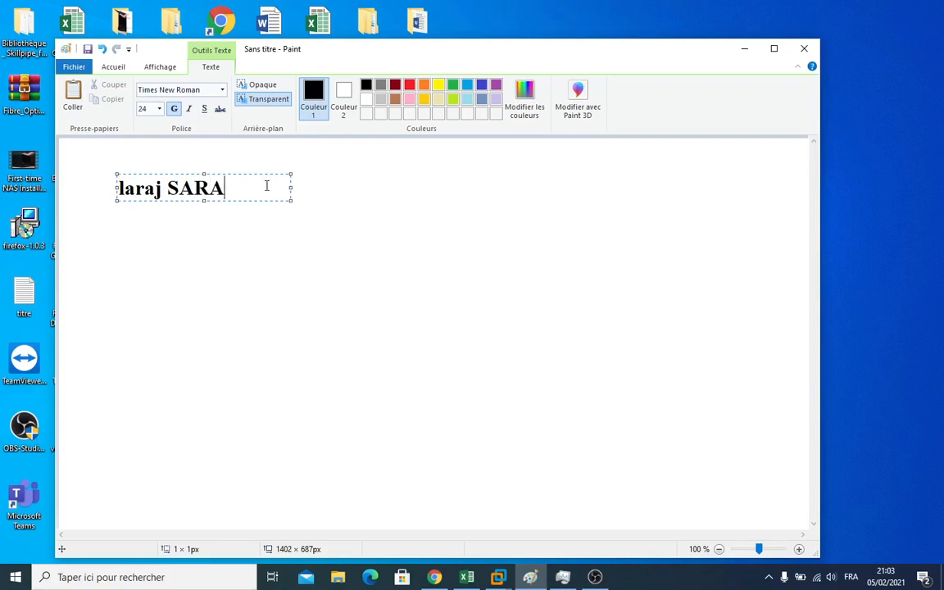
pyautogui.click(316, 189)
pyautogui.click(317, 189)
pyautogui.write('graphique')
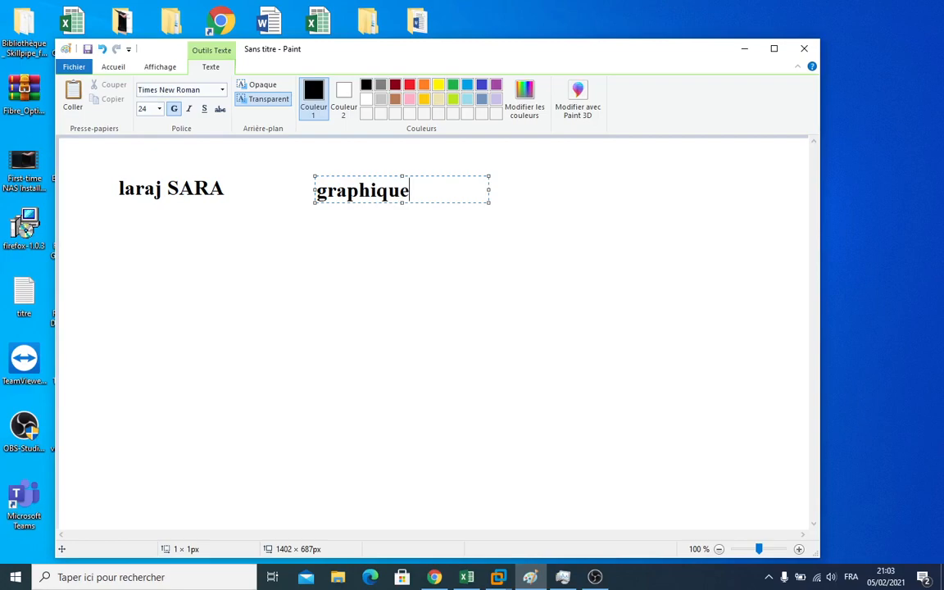
pyautogui.click(532, 193)
pyautogui.click(532, 193)
pyautogui.click(502, 180)
pyautogui.click(503, 182)
pyautogui.write('profil')
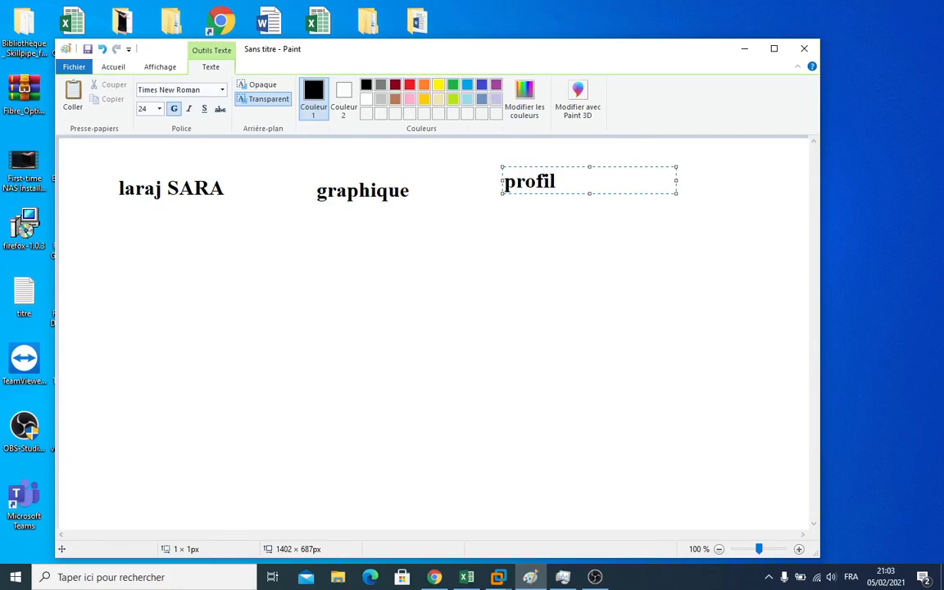
pyautogui.write('G')
pyautogui.moveTo(537, 167); pyautogui.dragTo(535, 173)
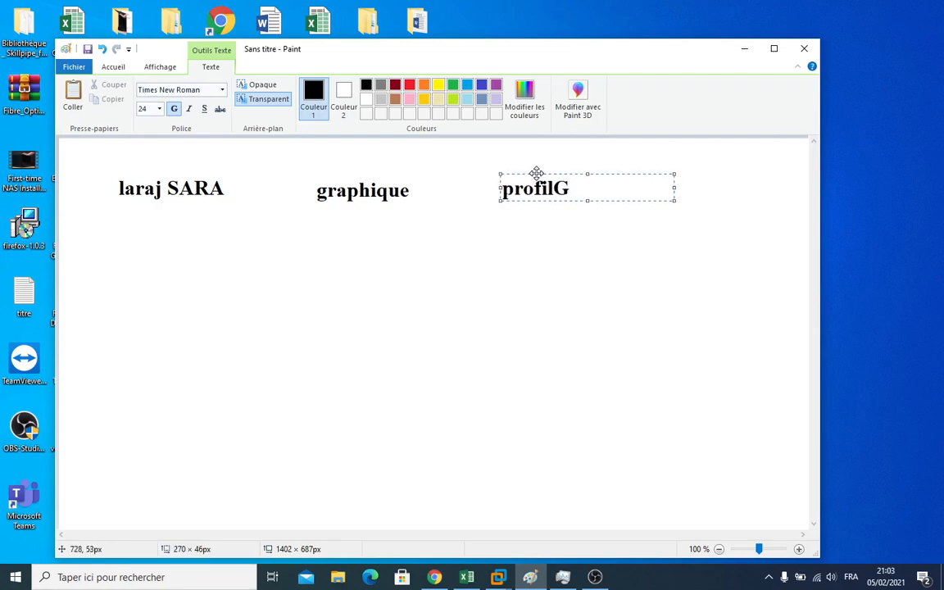
pyautogui.click(128, 251)
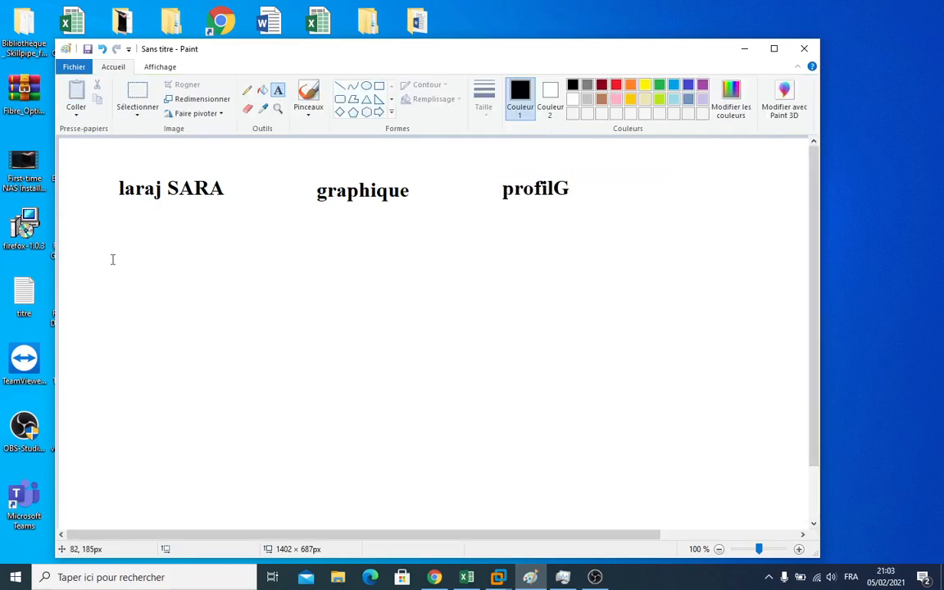
# Add a second row with another user's name, 'DS' and 'profilDS'
pyautogui.click(112, 259)
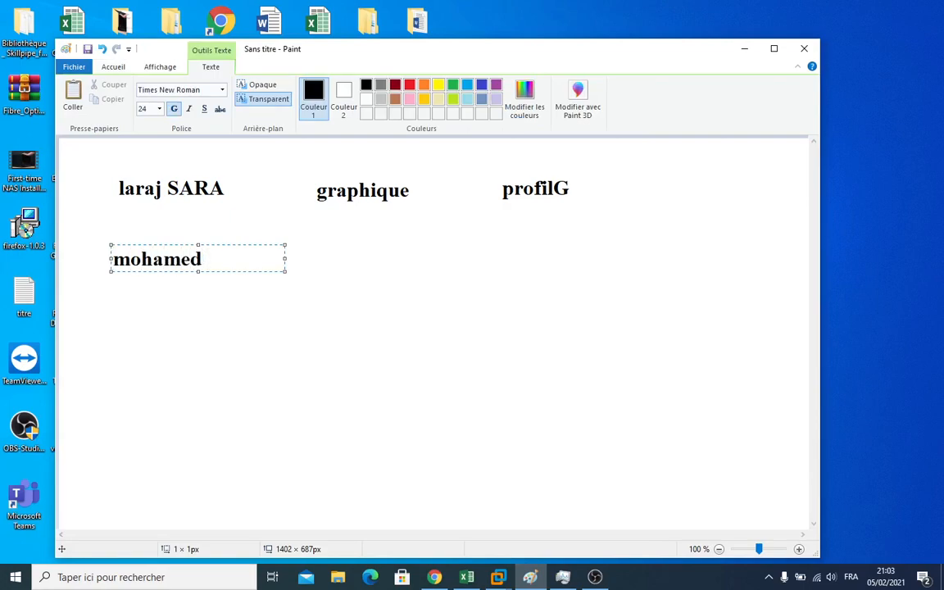
pyautogui.click(324, 261)
pyautogui.click(323, 260)
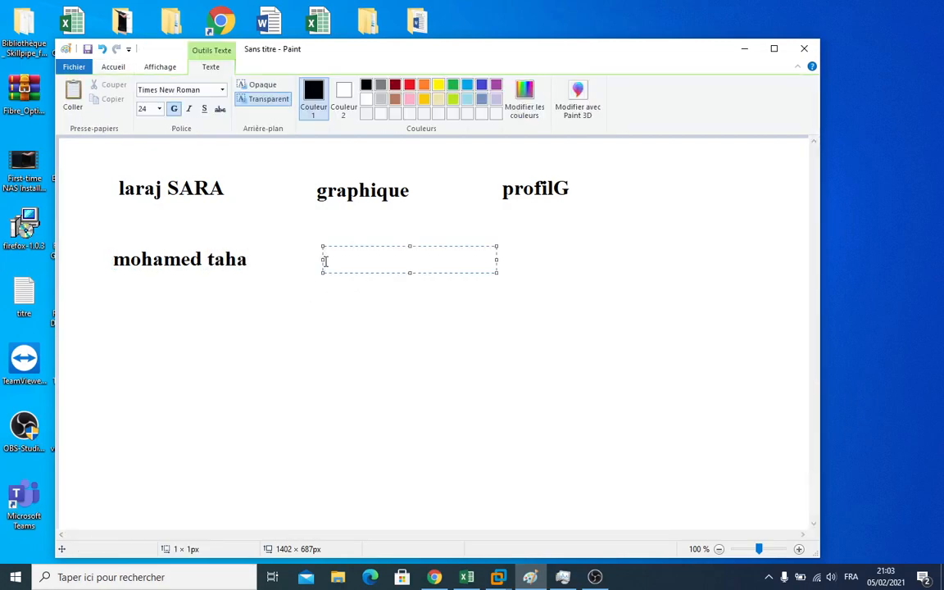
pyautogui.write('DS')
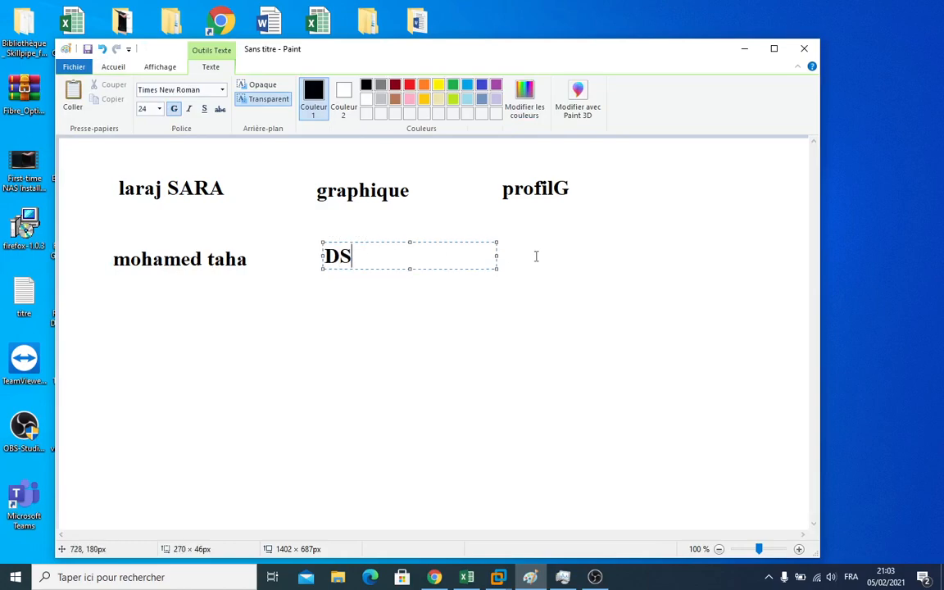
pyautogui.click(505, 249)
pyautogui.click(506, 250)
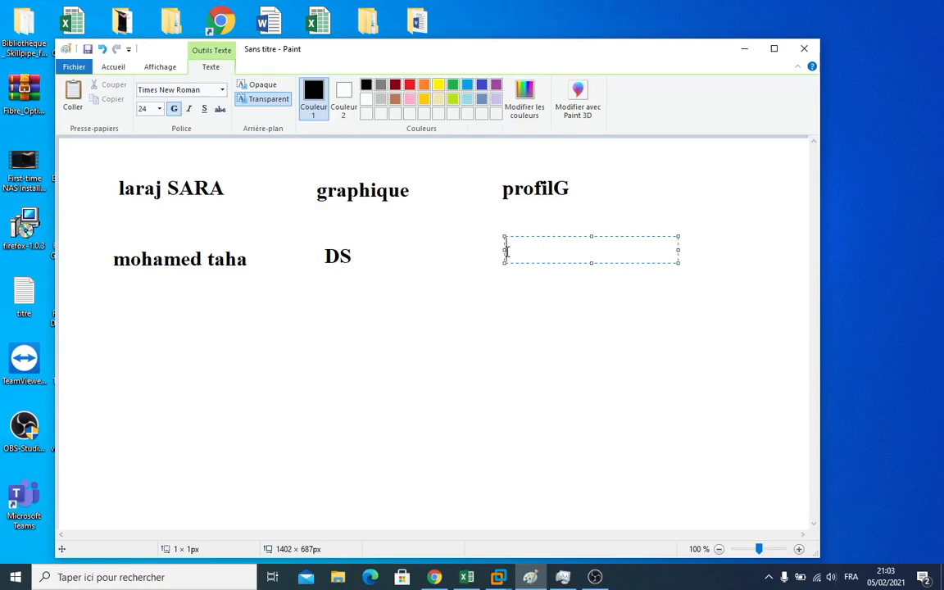
pyautogui.write('profilDS')
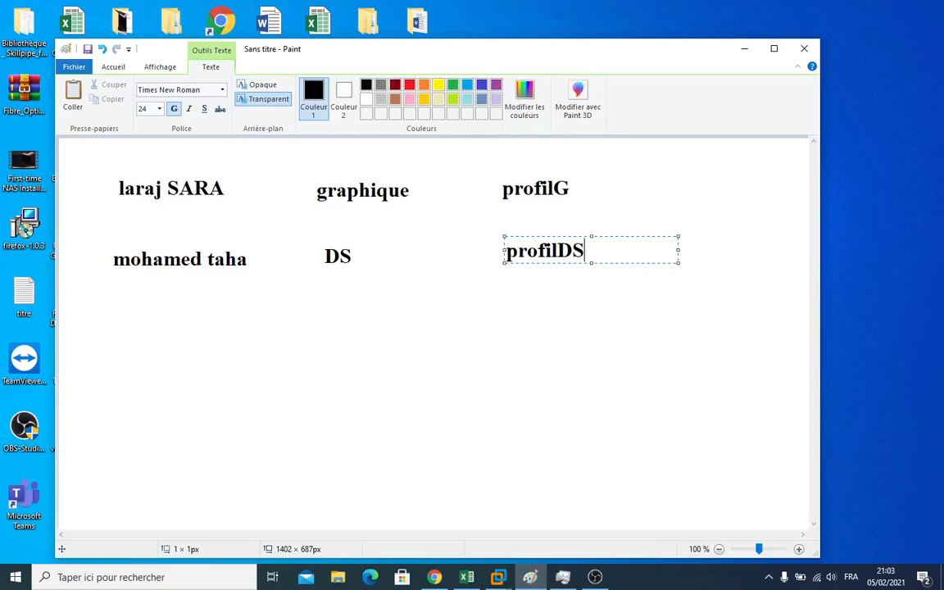
pyautogui.click(112, 310)
# Add a third row with a third user's name, 'PowerShell' and 'profilPS'
pyautogui.click(112, 325)
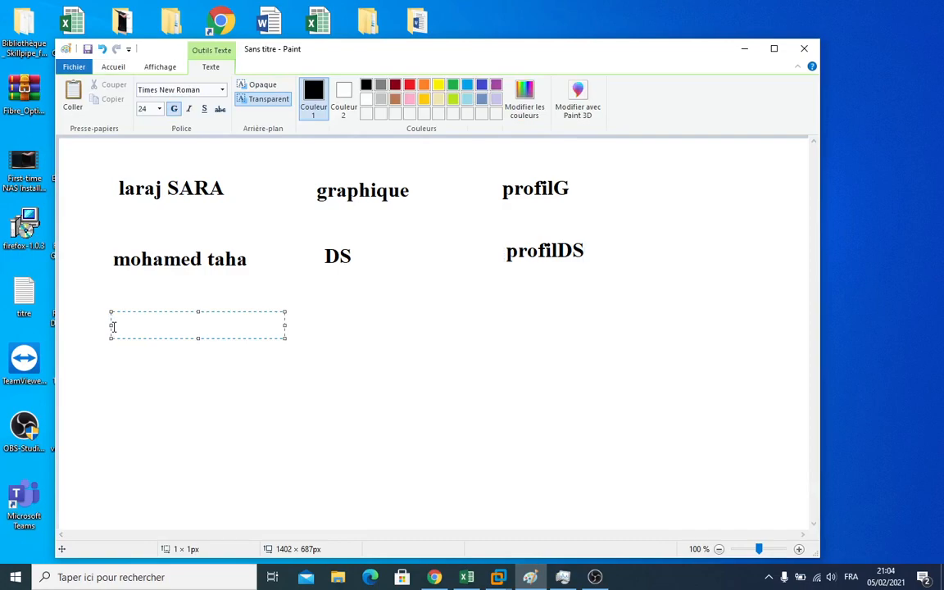
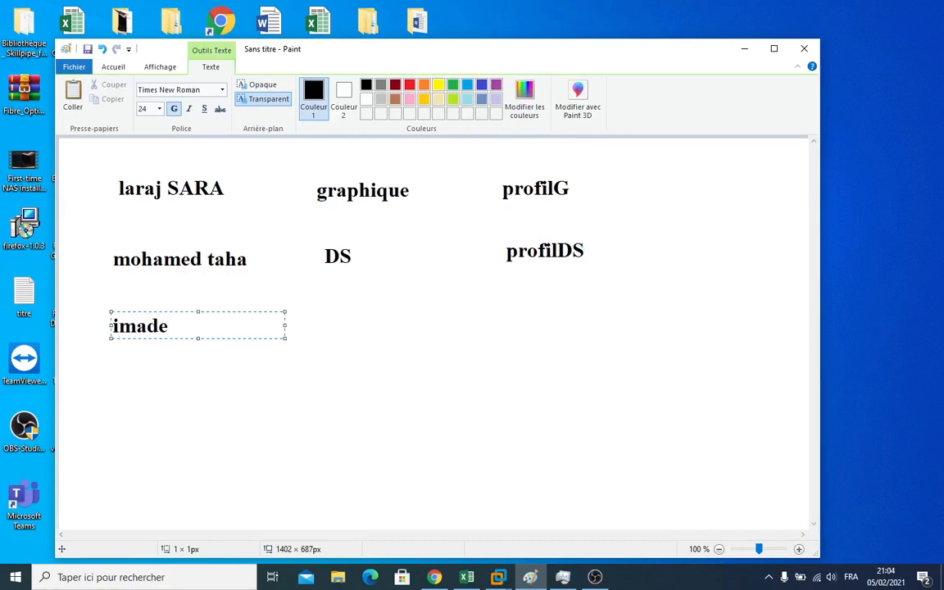
pyautogui.click(323, 326)
pyautogui.write('Powe')
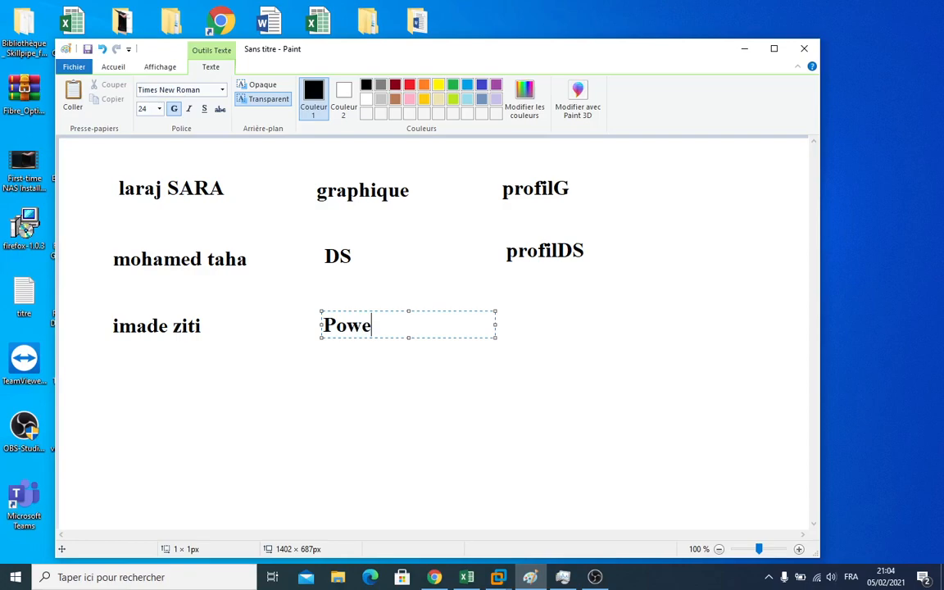
pyautogui.write('rShell')
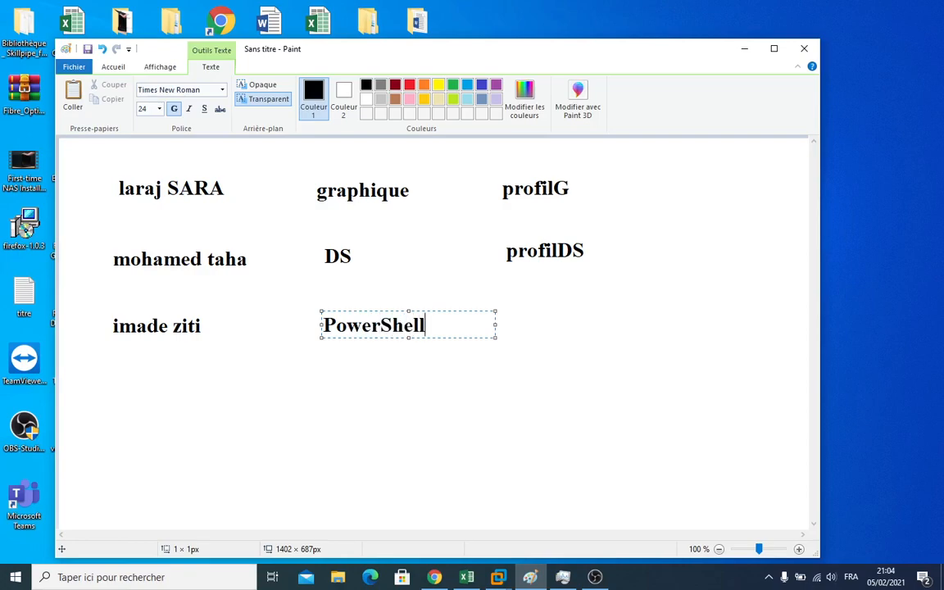
pyautogui.click(510, 328)
pyautogui.write('profil')
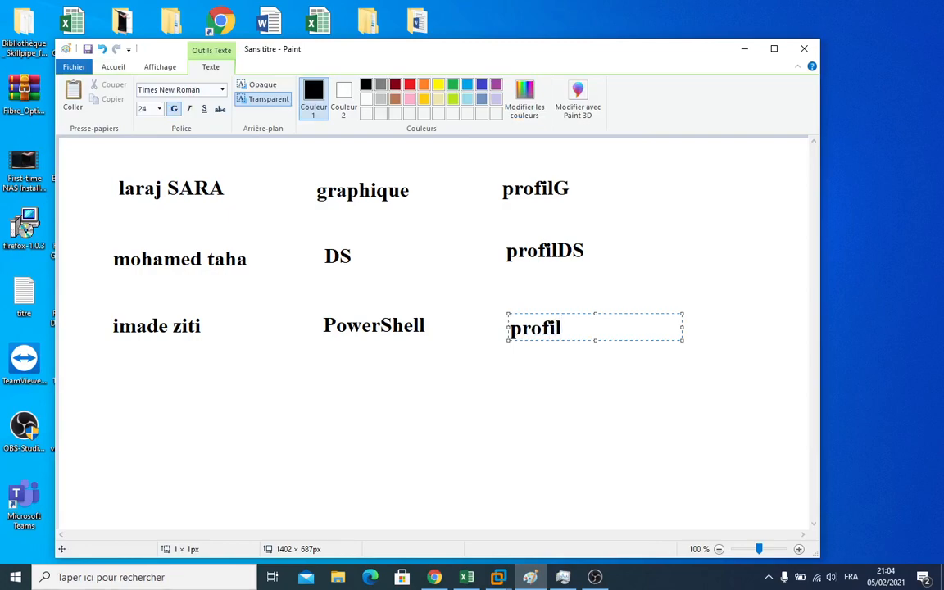
pyautogui.write('PS')
# Add a two-line note 'partger / avec les utilisateur du domaine' at the canvas's right side
pyautogui.click(658, 237)
pyautogui.click(657, 237)
pyautogui.write('part')
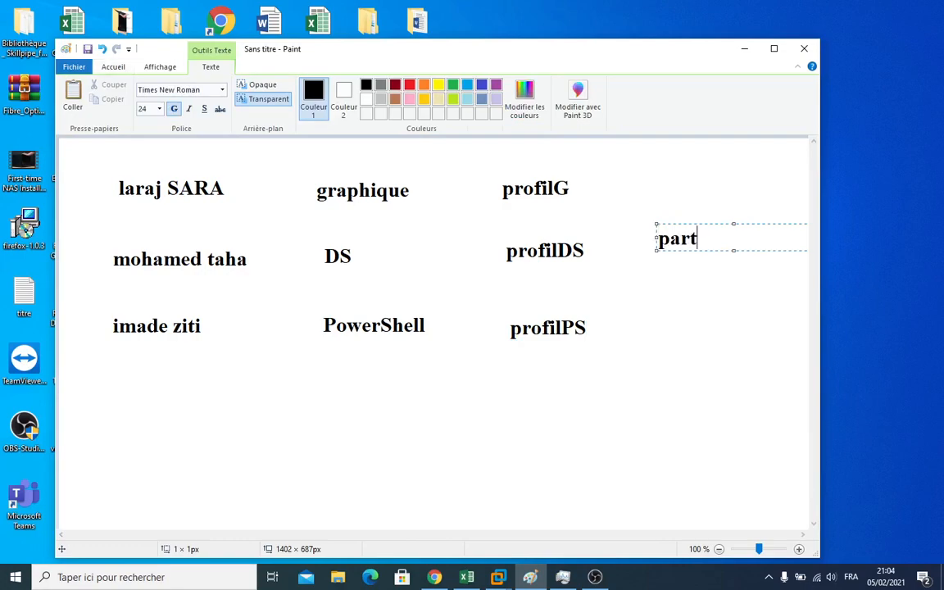
pyautogui.write('ger')
pyautogui.press('Return')
pyautogui.write('acev')
pyautogui.press('BackSpace')
pyautogui.press('BackSpace')
pyautogui.press('BackSpace')
pyautogui.write('vec les utilisa')
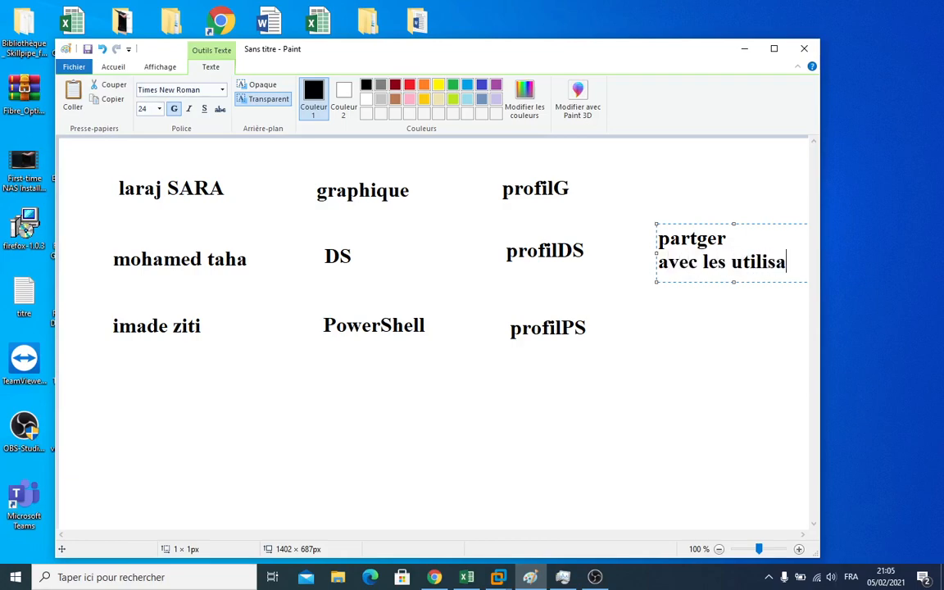
pyautogui.write('teur du do')
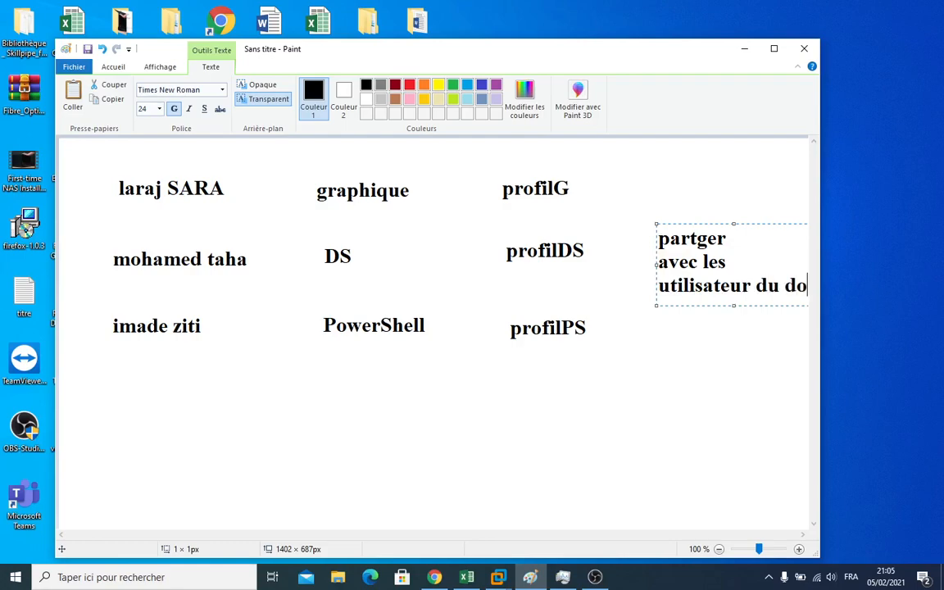
pyautogui.write('maine')
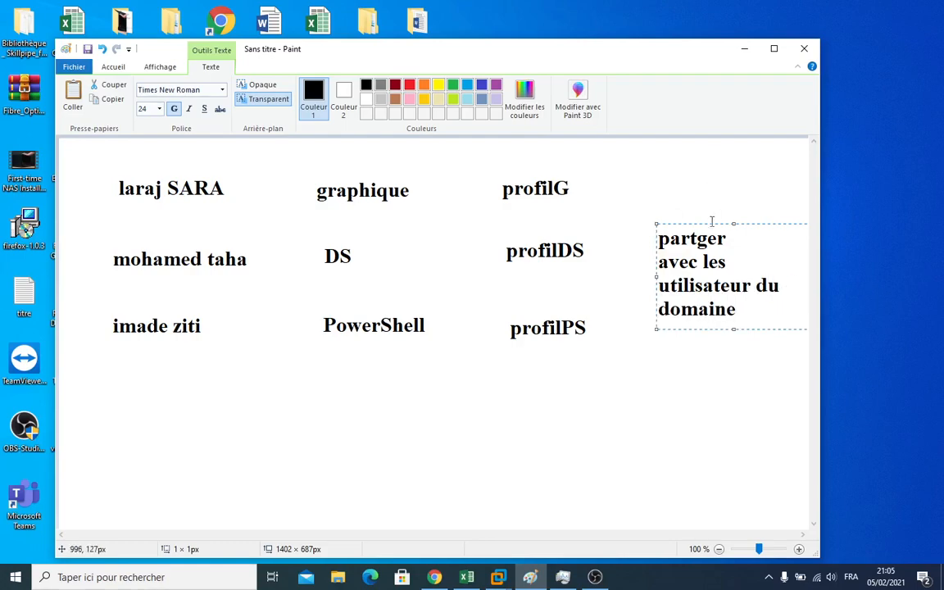
pyautogui.moveTo(698, 222); pyautogui.dragTo(677, 203)
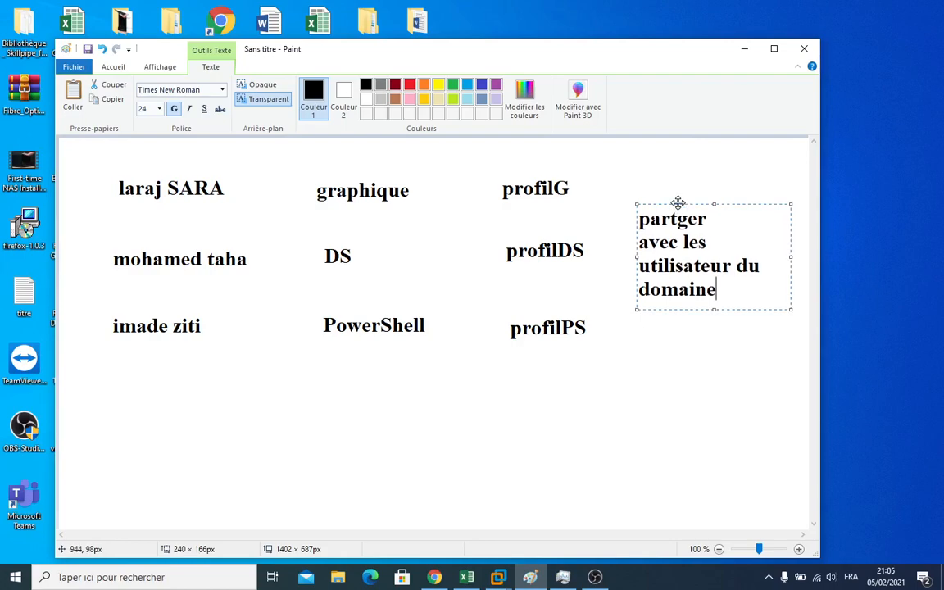
pyautogui.click(653, 347)
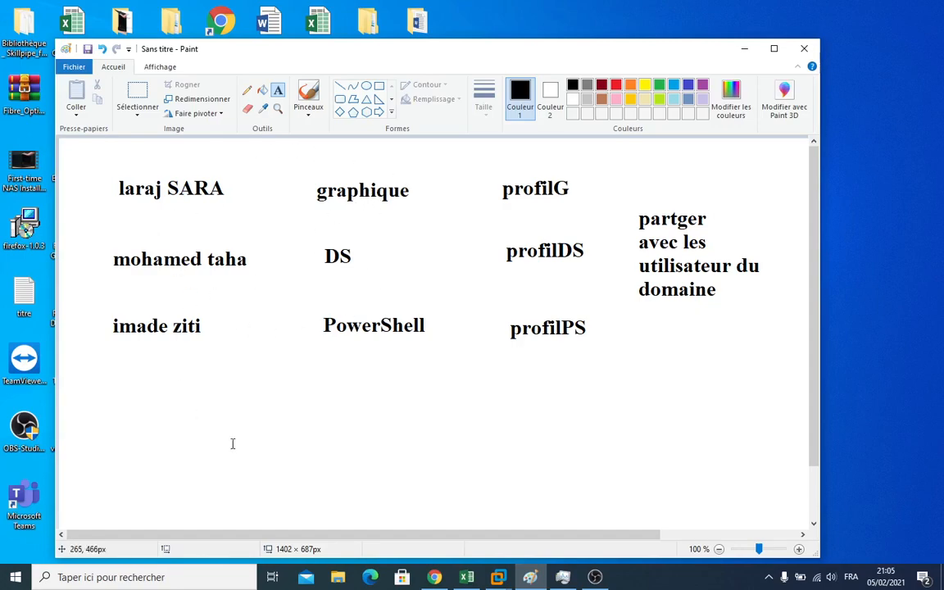
# Return to the AD1 server virtual machine
pyautogui.moveTo(435, 579)
pyautogui.moveTo(530, 577)
pyautogui.click(599, 515)
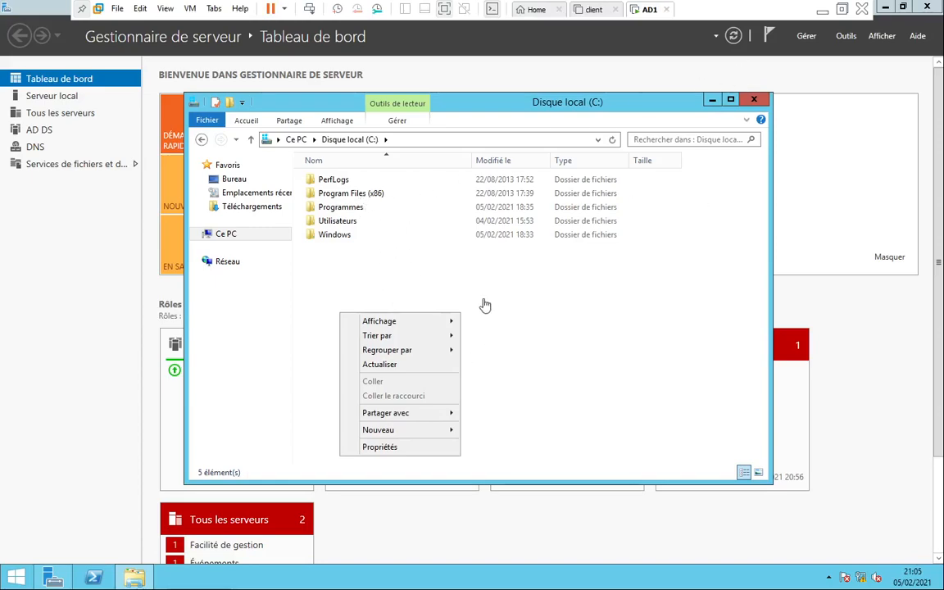
# Create a folder named profileG on the C: drive and bring up its context menu for Properties
pyautogui.click(386, 286)
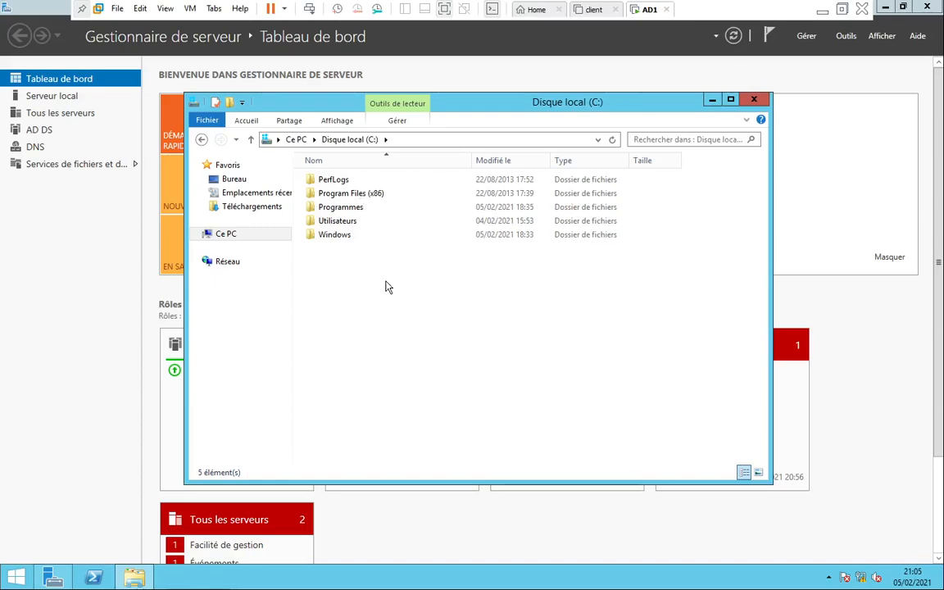
pyautogui.rightClick(332, 309)
pyautogui.moveTo(439, 424)
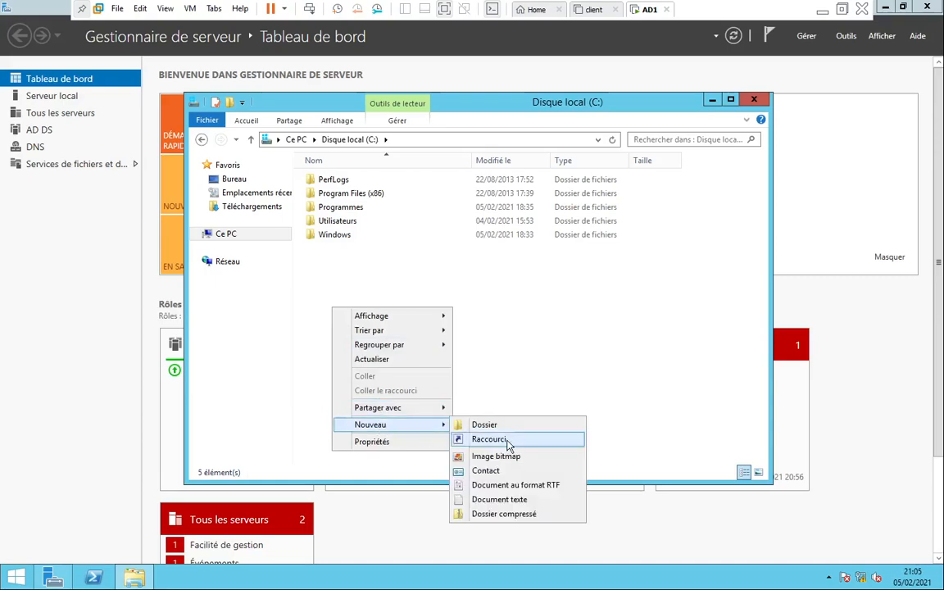
pyautogui.click(488, 421)
pyautogui.write('pr')
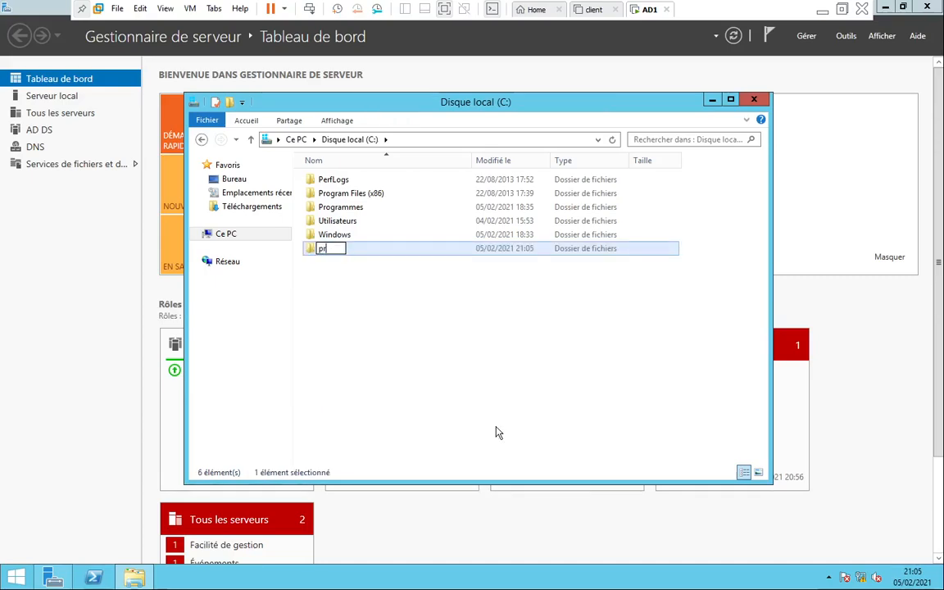
pyautogui.write('ofileG')
pyautogui.click(473, 407)
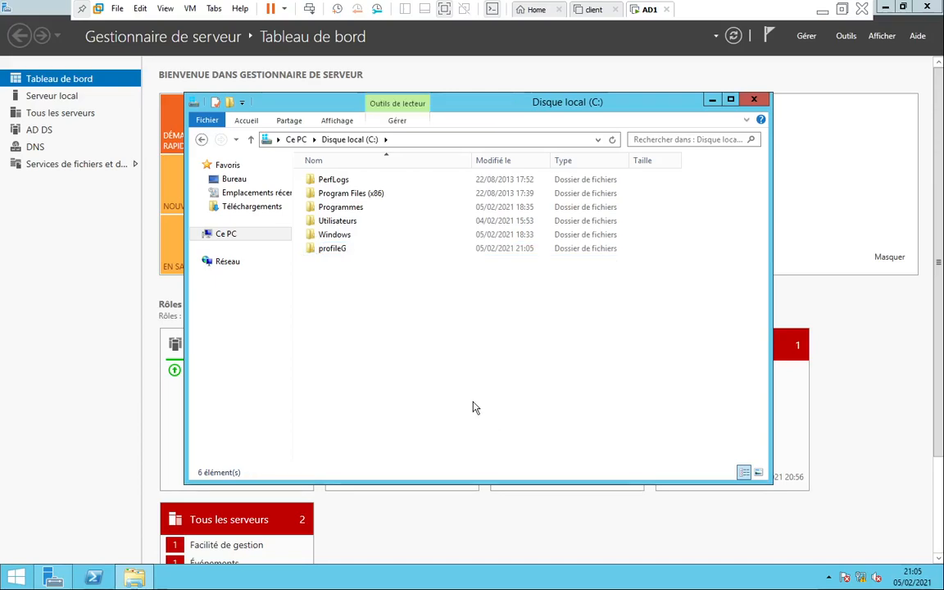
pyautogui.rightClick(332, 259)
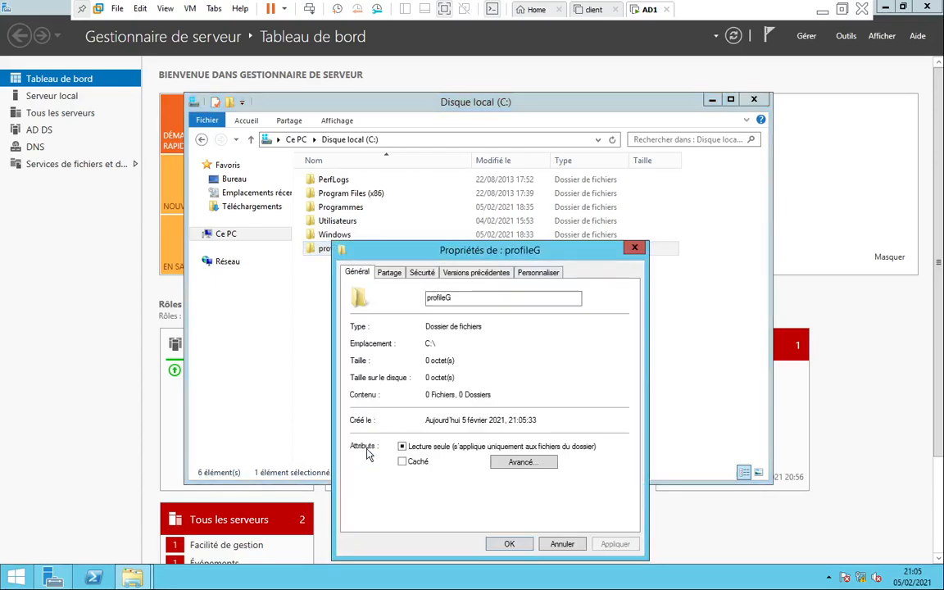
# Share the profileG folder with the listed users as \\AD1\profileG
pyautogui.click(389, 273)
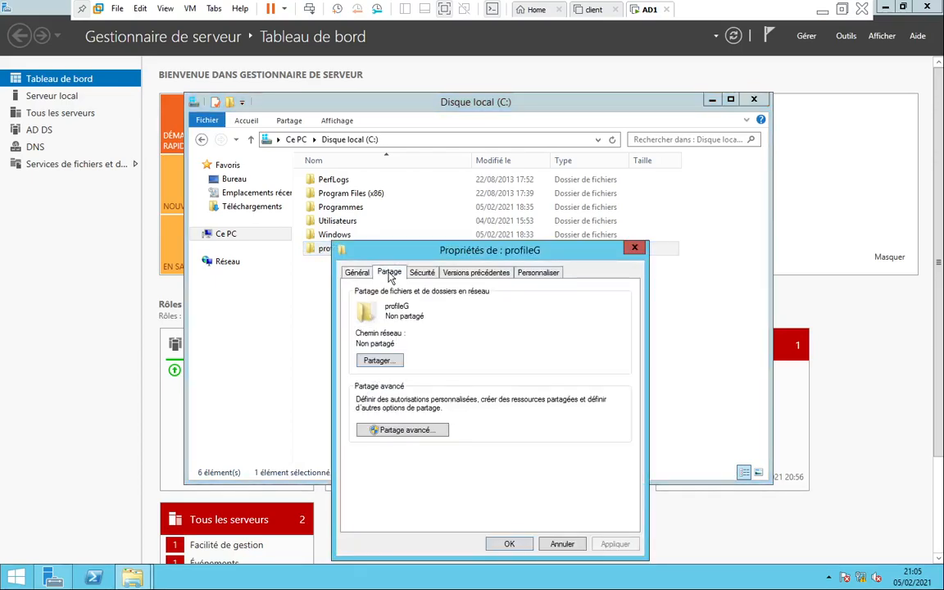
pyautogui.click(379, 363)
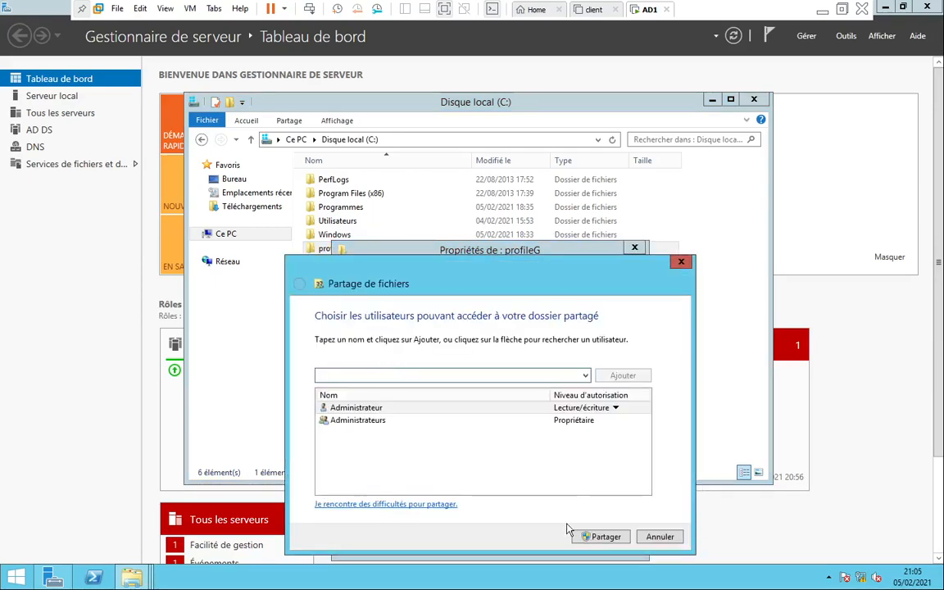
pyautogui.click(604, 537)
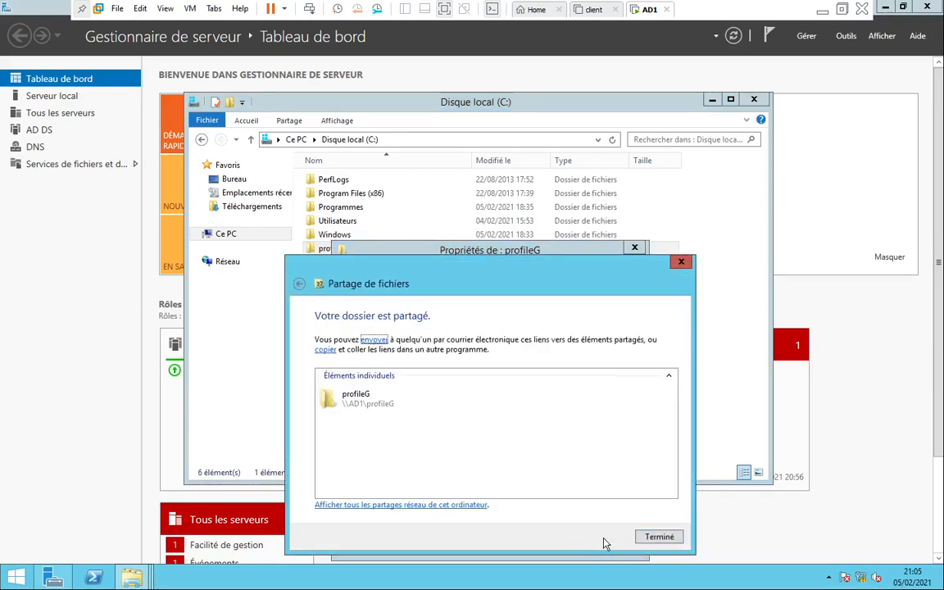
pyautogui.click(658, 537)
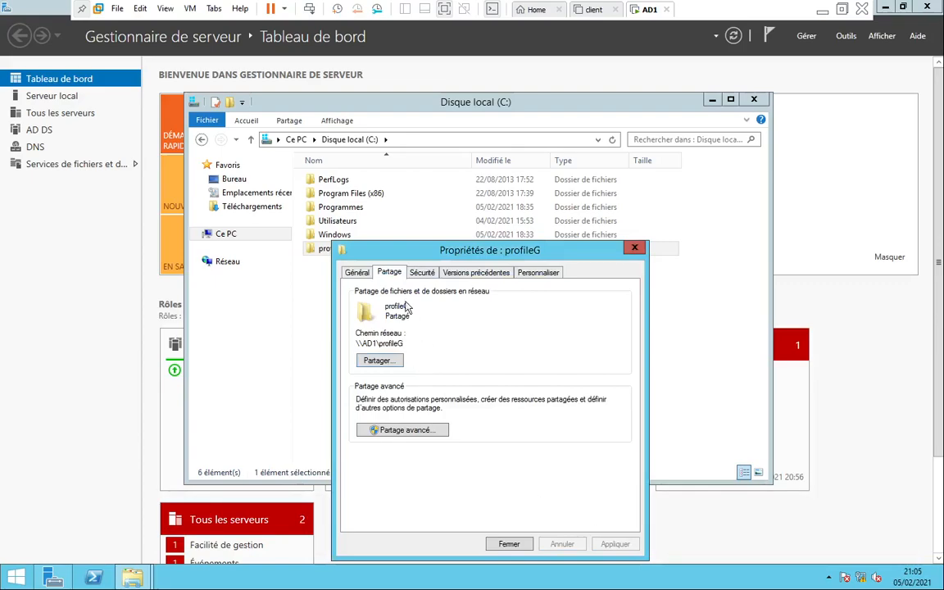
# Add 'Tout le monde' to the folder's security permissions with Full Control and apply
pyautogui.click(423, 273)
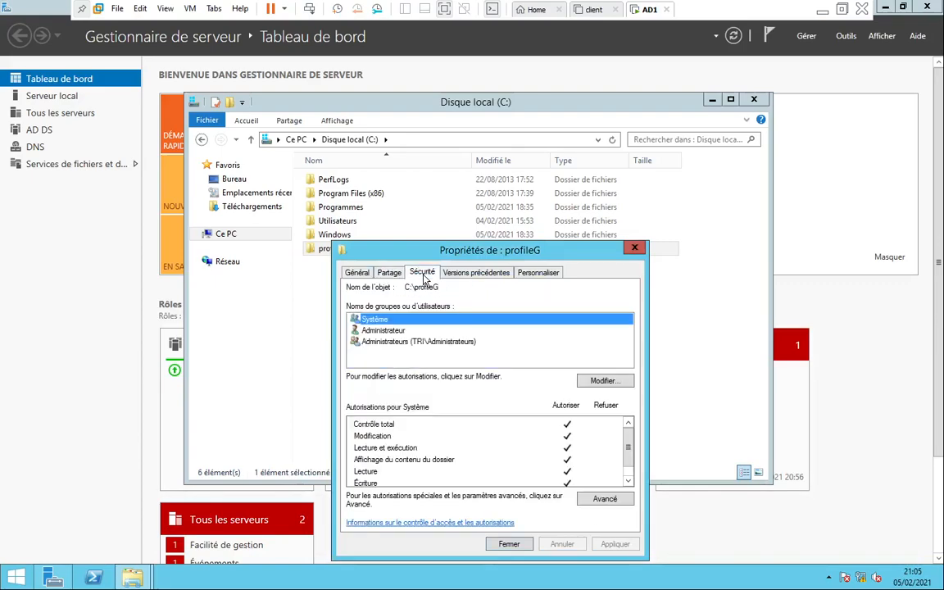
pyautogui.click(601, 381)
pyautogui.click(507, 417)
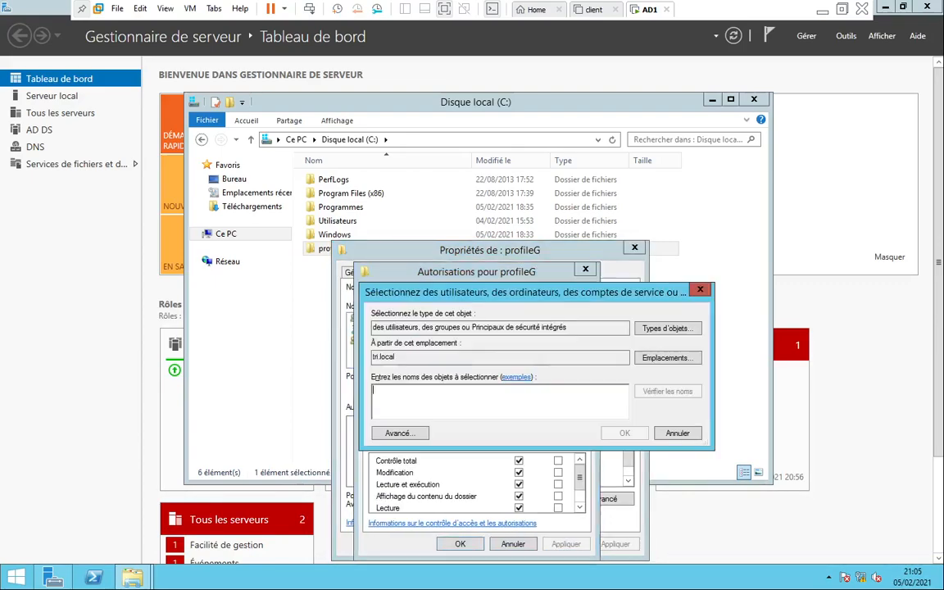
pyautogui.write('tout')
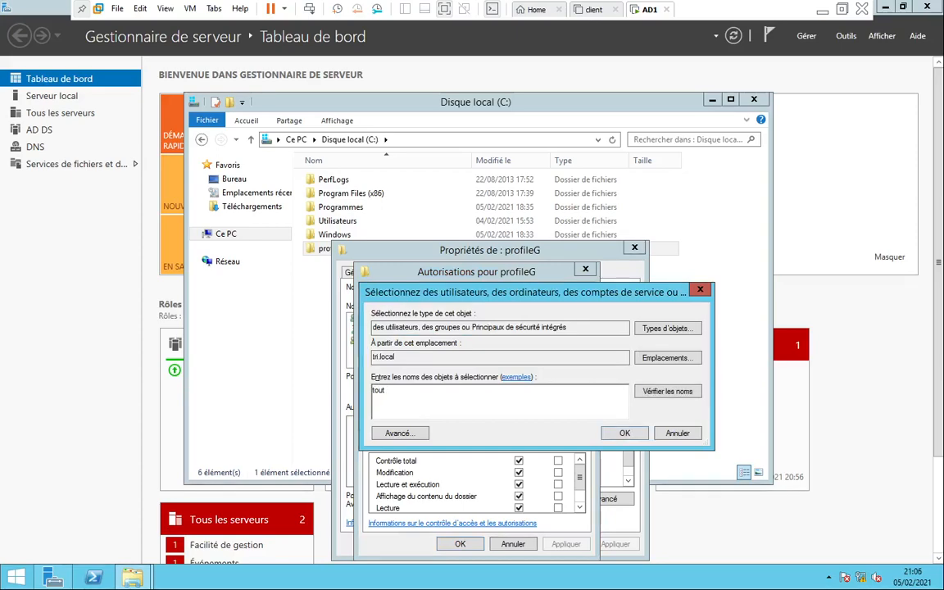
pyautogui.write(' le monde')
pyautogui.click(667, 394)
pyautogui.click(624, 434)
pyautogui.click(519, 473)
pyautogui.click(519, 461)
pyautogui.click(566, 545)
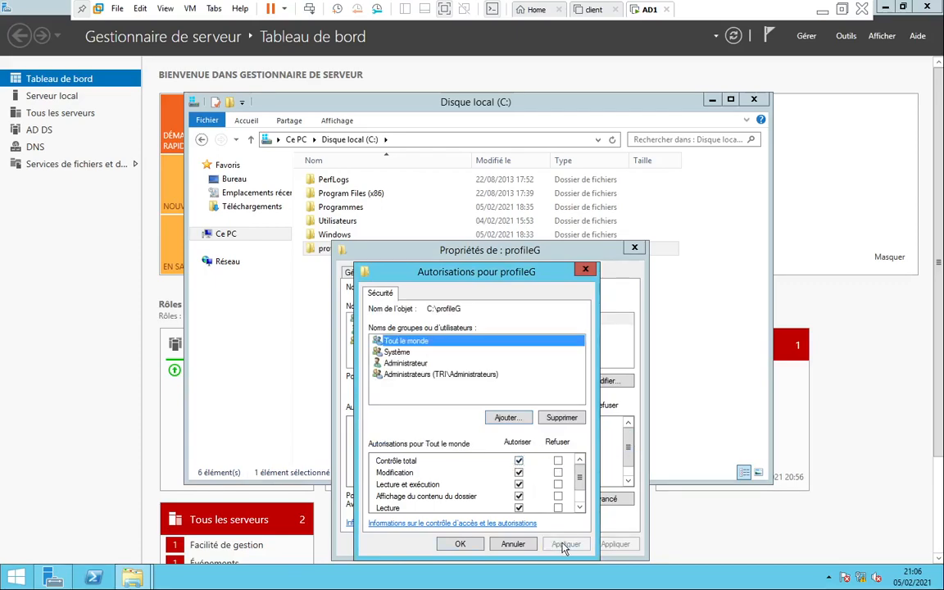
pyautogui.click(459, 544)
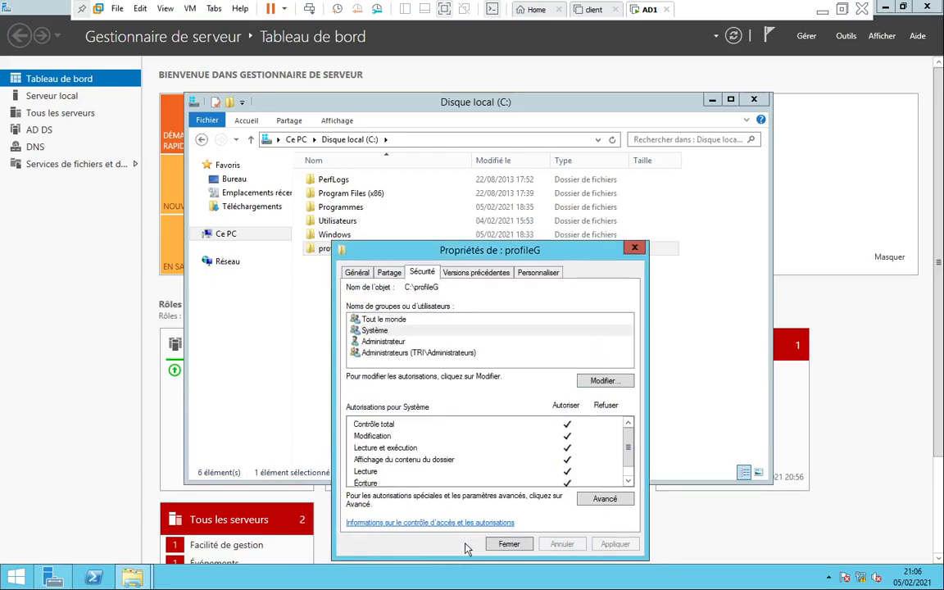
# Copy the network path \\AD1\profileG from the folder's Sharing tab
pyautogui.click(390, 272)
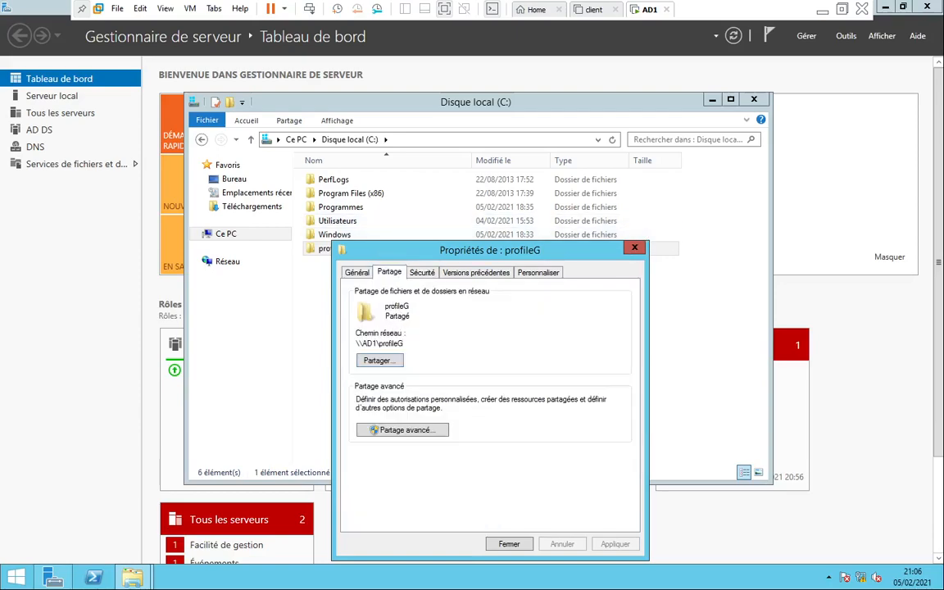
pyautogui.moveTo(404, 343); pyautogui.dragTo(332, 311)
pyautogui.rightClick(367, 347)
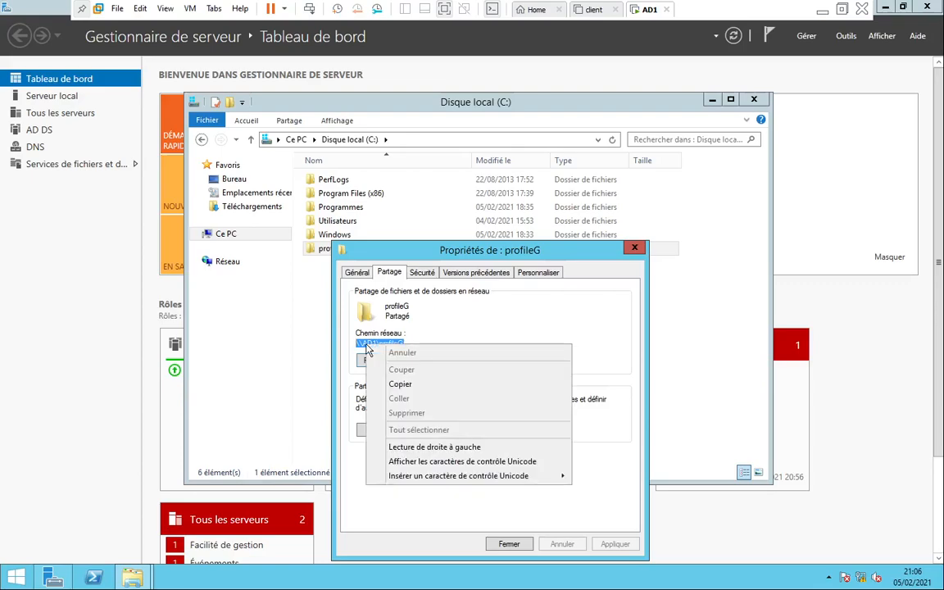
pyautogui.click(400, 385)
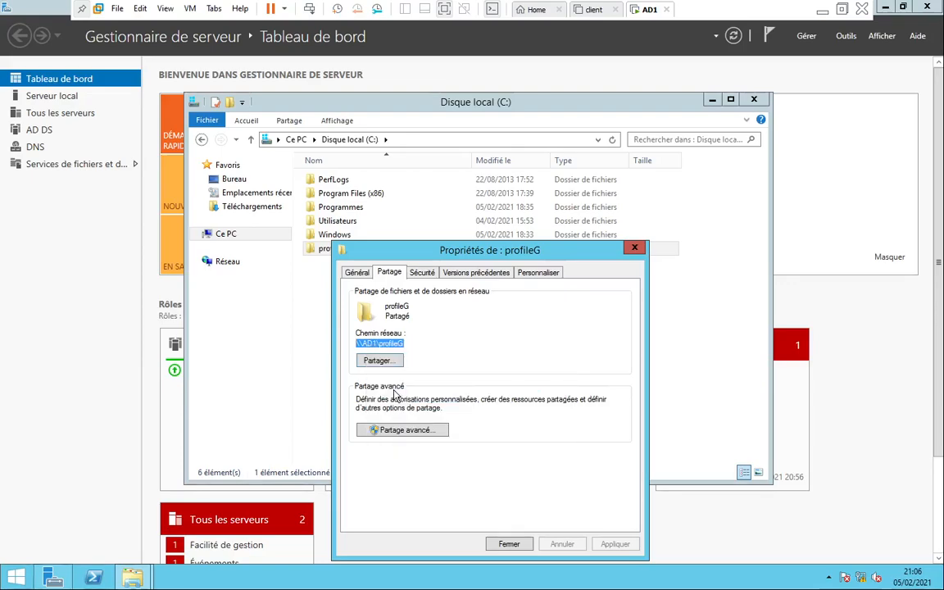
# Close the folder properties, minimize Explorer and launch Active Directory Users and Computers
pyautogui.click(634, 247)
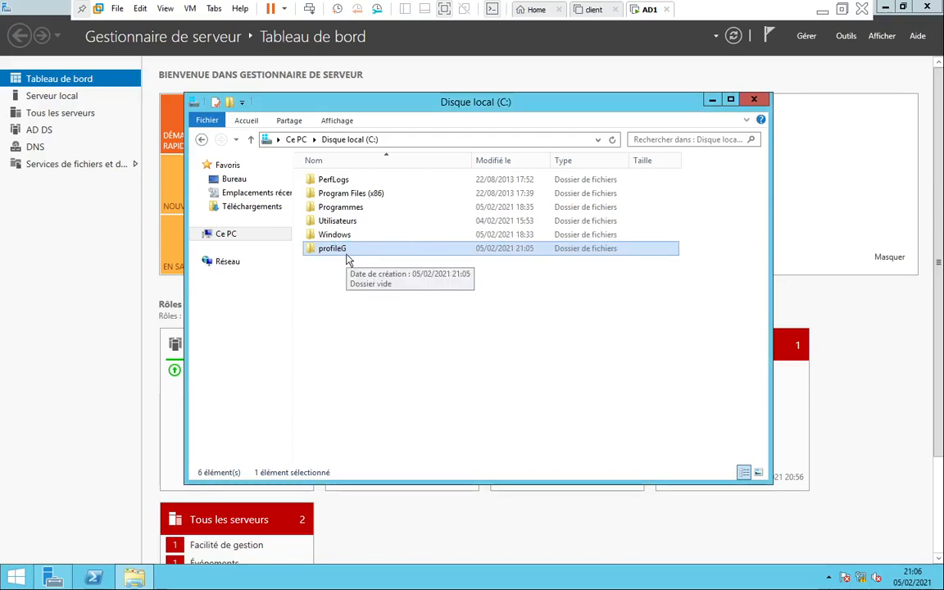
pyautogui.click(711, 100)
pyautogui.click(846, 36)
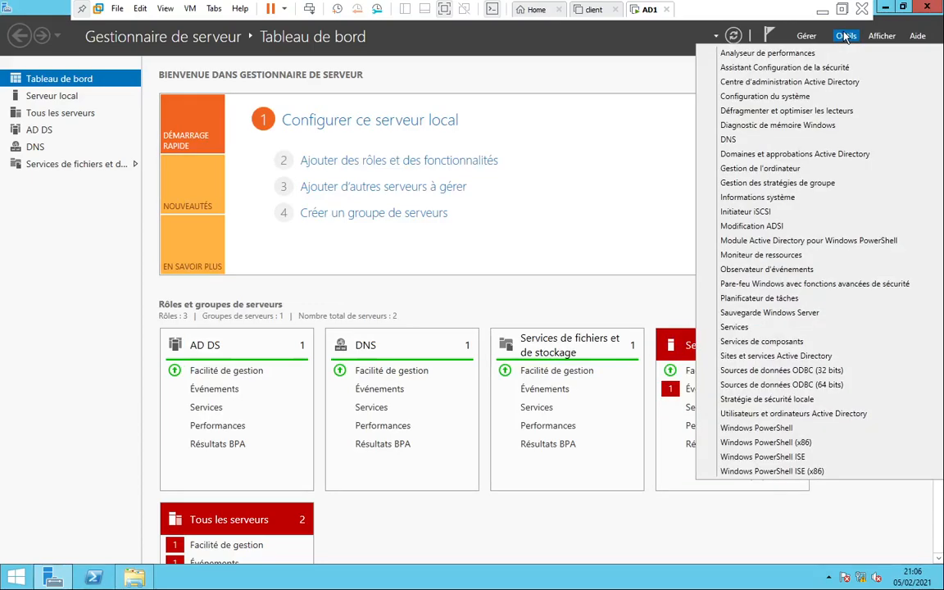
pyautogui.click(768, 415)
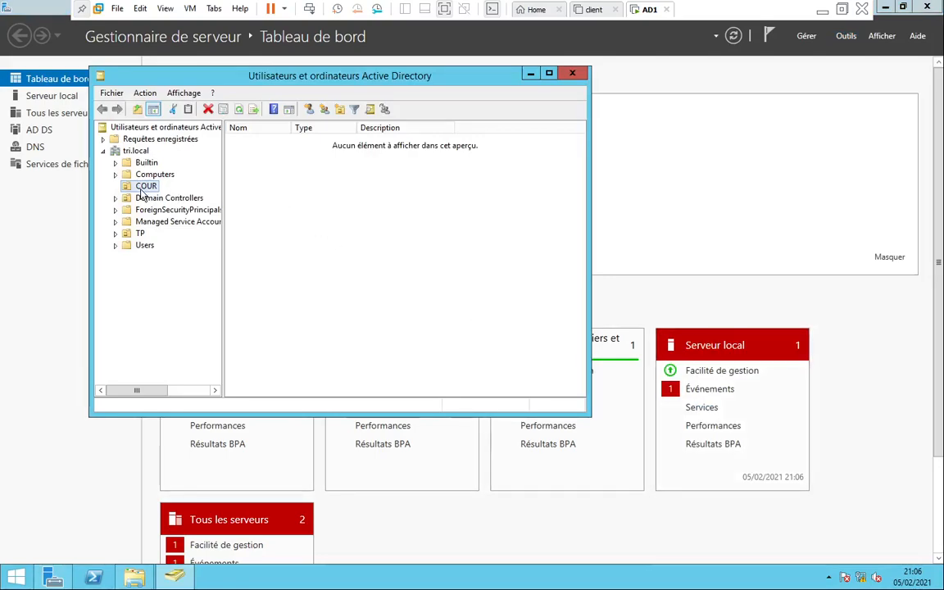
# Start a new user in the TP unit, entering the first name, last name and logon name
pyautogui.click(132, 236)
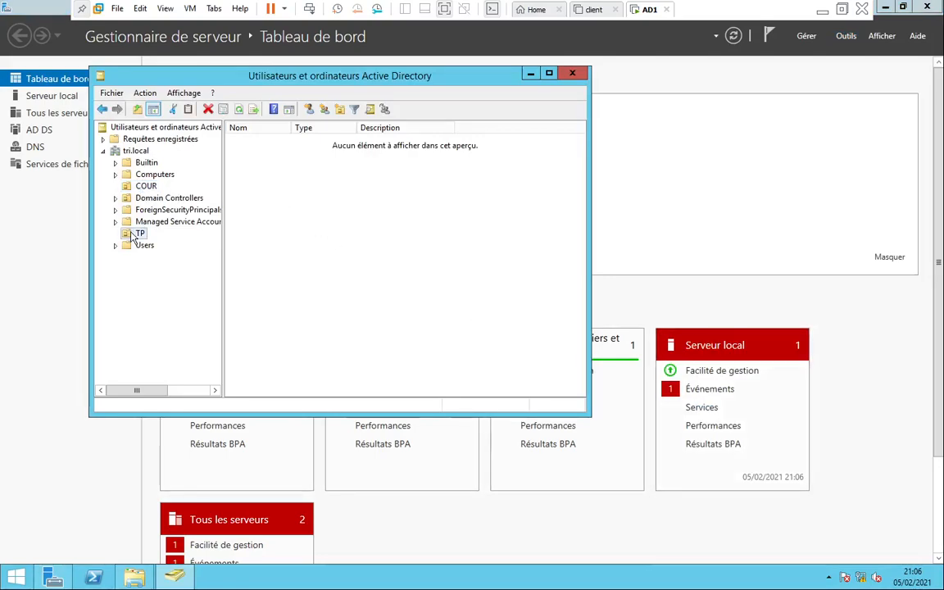
pyautogui.rightClick(131, 236)
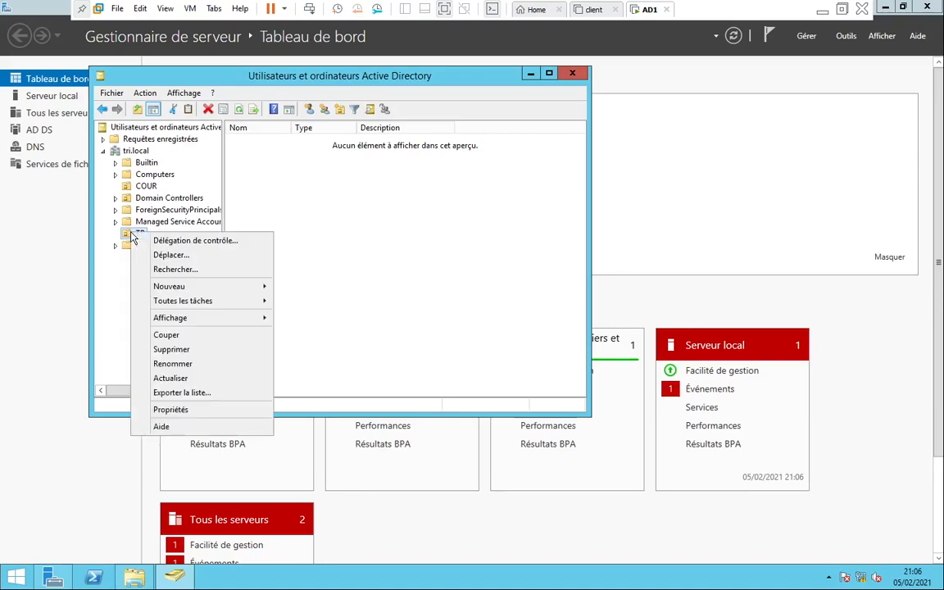
pyautogui.moveTo(159, 286)
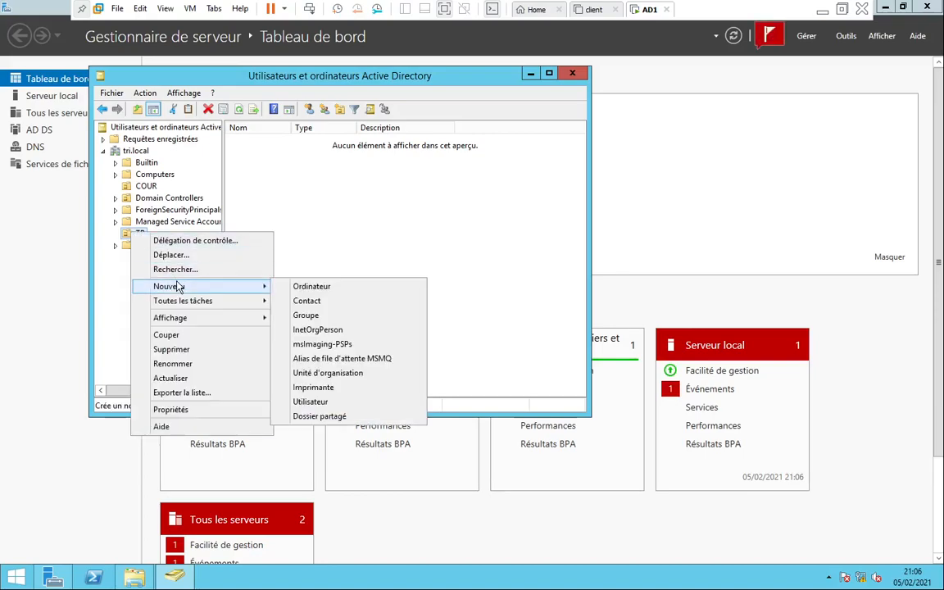
pyautogui.click(313, 401)
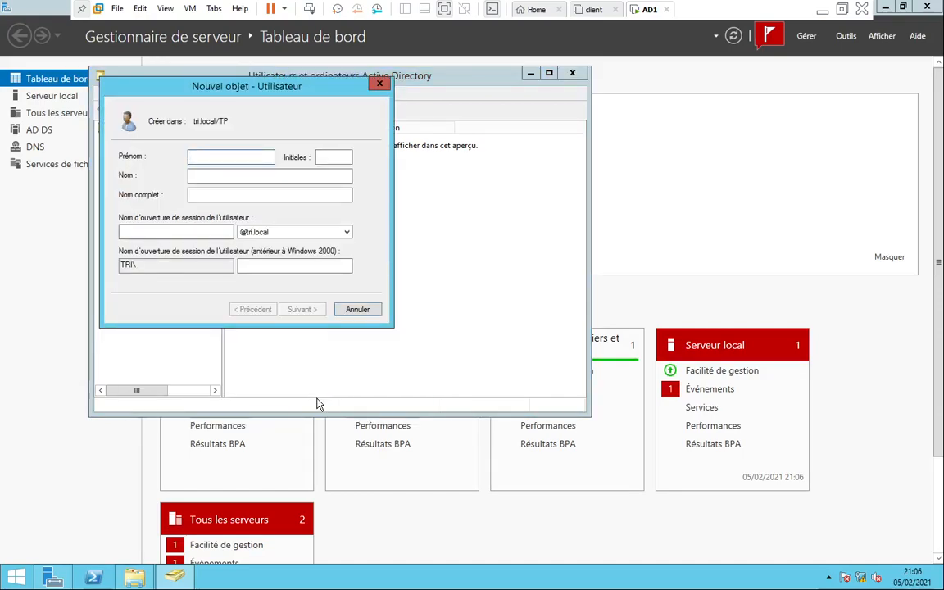
pyautogui.press('Tab')
pyautogui.press('Tab')
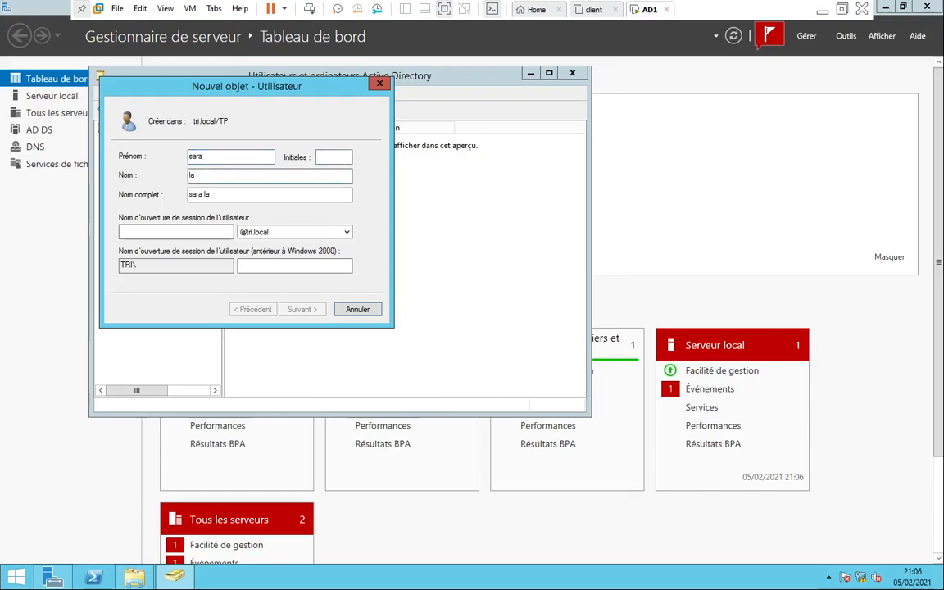
pyautogui.click(137, 232)
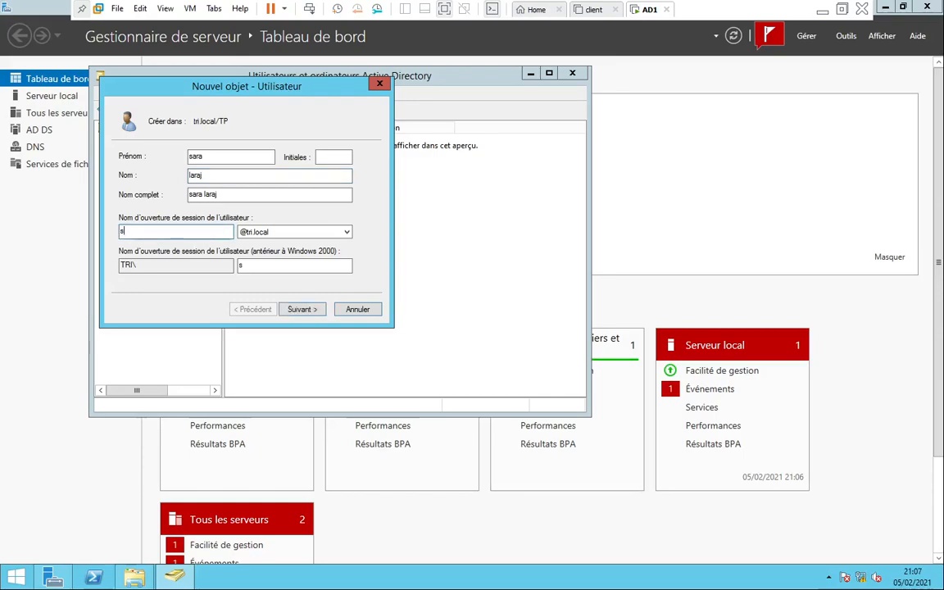
pyautogui.click(294, 309)
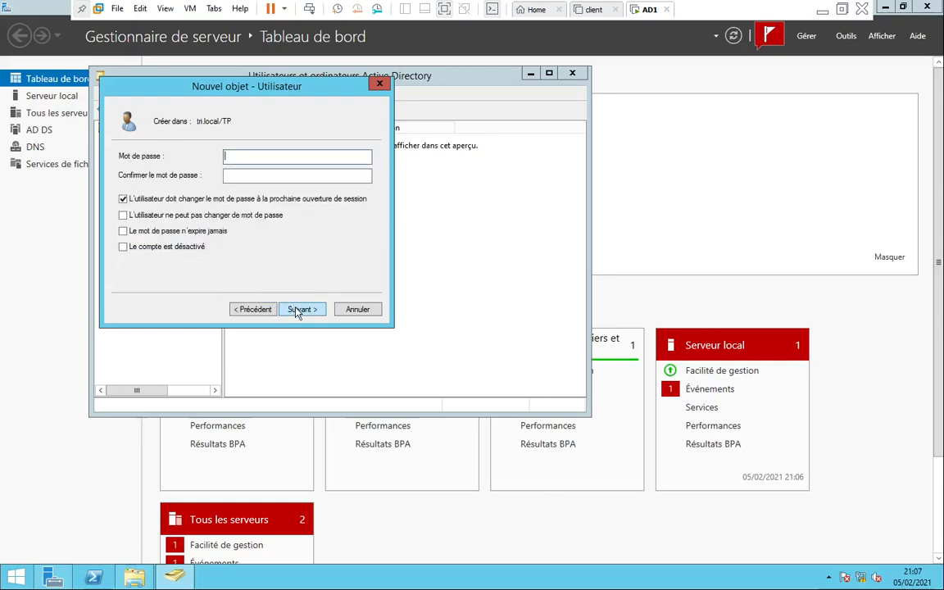
# Attempt to finish without a password, dismiss the password-requirements error and return to the password page
pyautogui.click(295, 308)
pyautogui.click(298, 310)
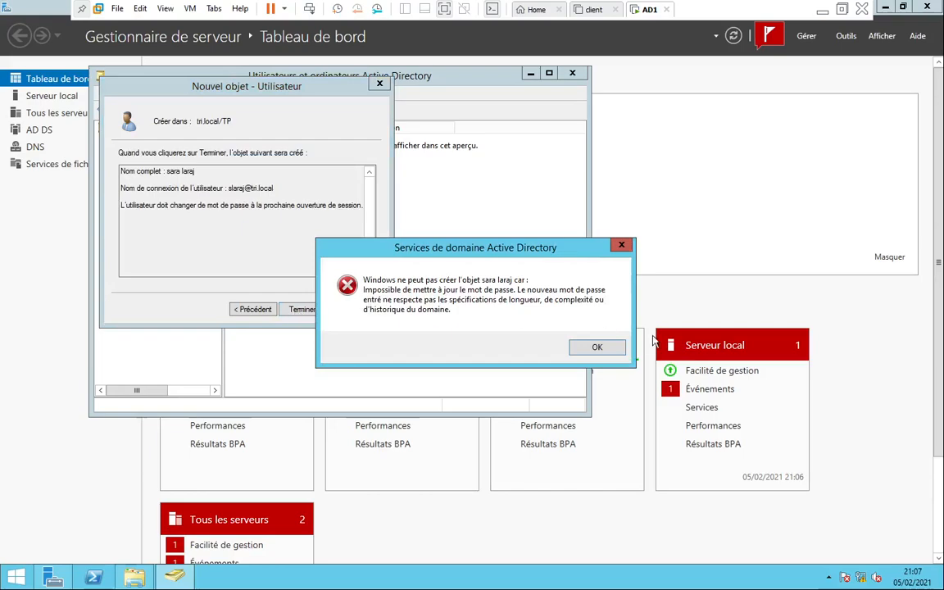
pyautogui.click(598, 346)
pyautogui.click(254, 309)
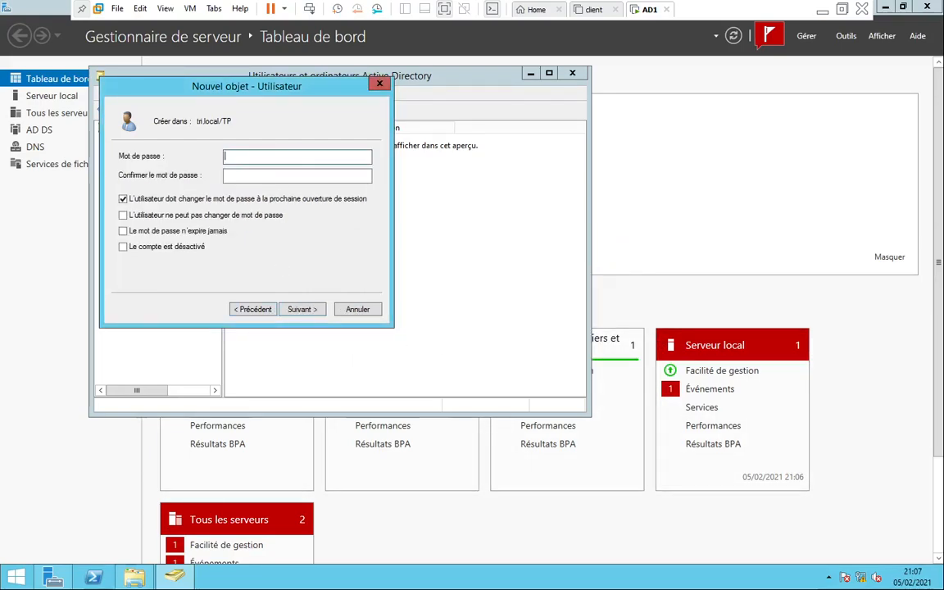
# Enter and confirm the account password, disallow password changes without forcing one, and finish
pyautogui.write('Pa$$w0rd')
pyautogui.press('Tab')
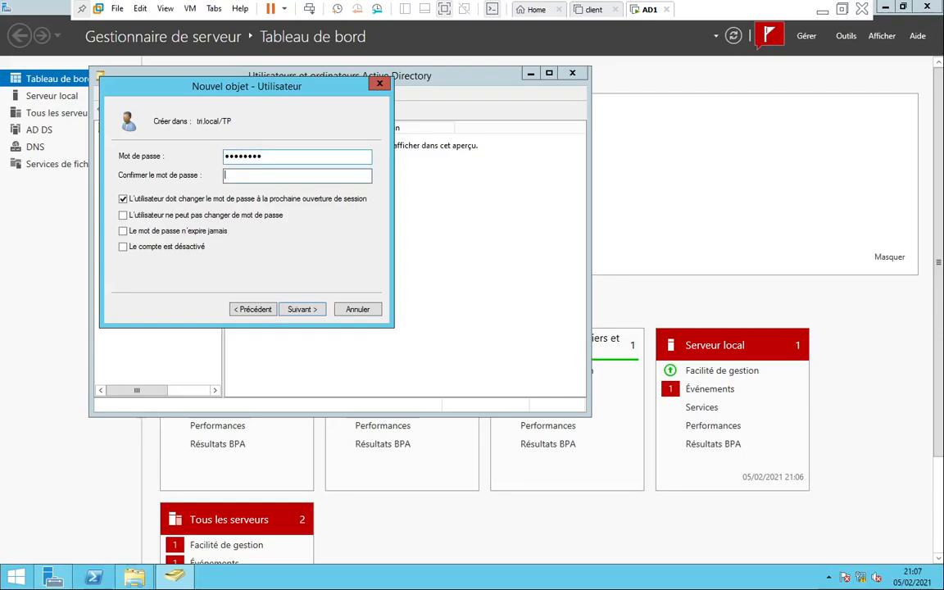
pyautogui.write('Pa$$w0rd')
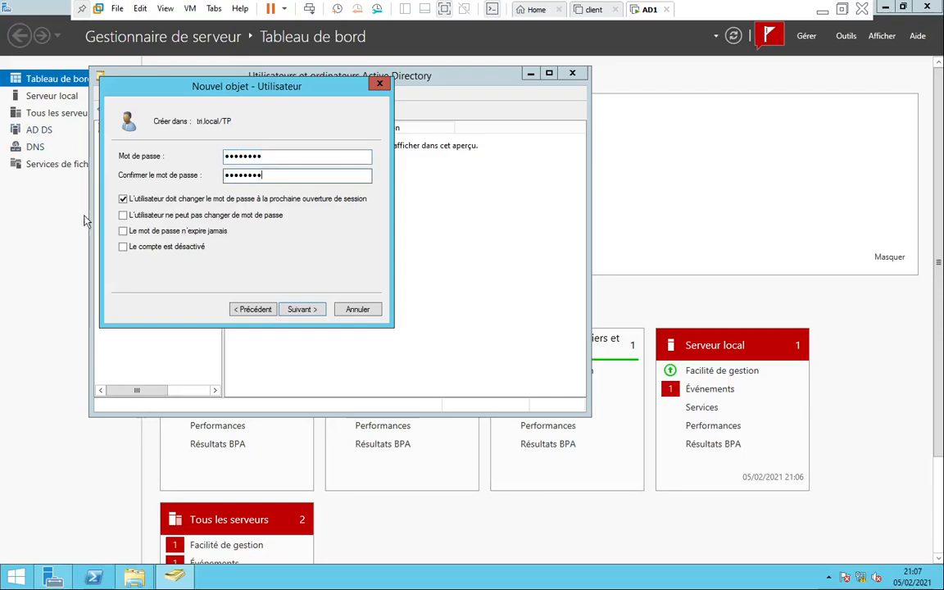
pyautogui.click(126, 199)
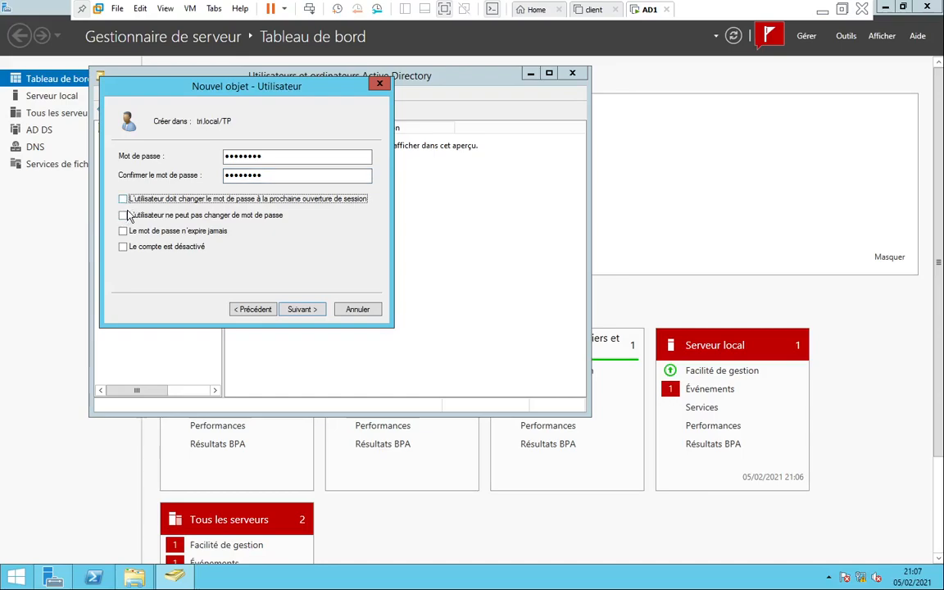
pyautogui.click(125, 216)
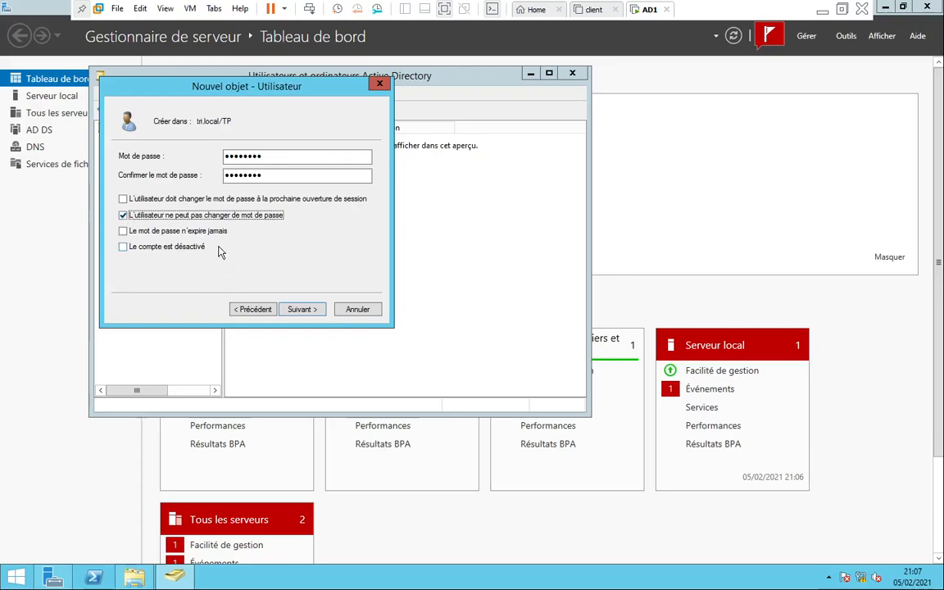
pyautogui.click(302, 310)
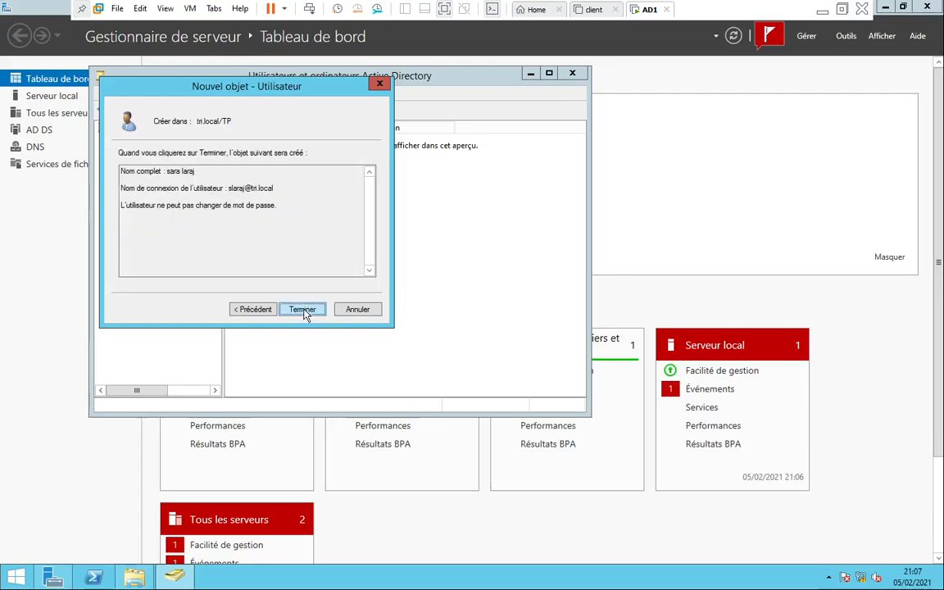
pyautogui.click(303, 310)
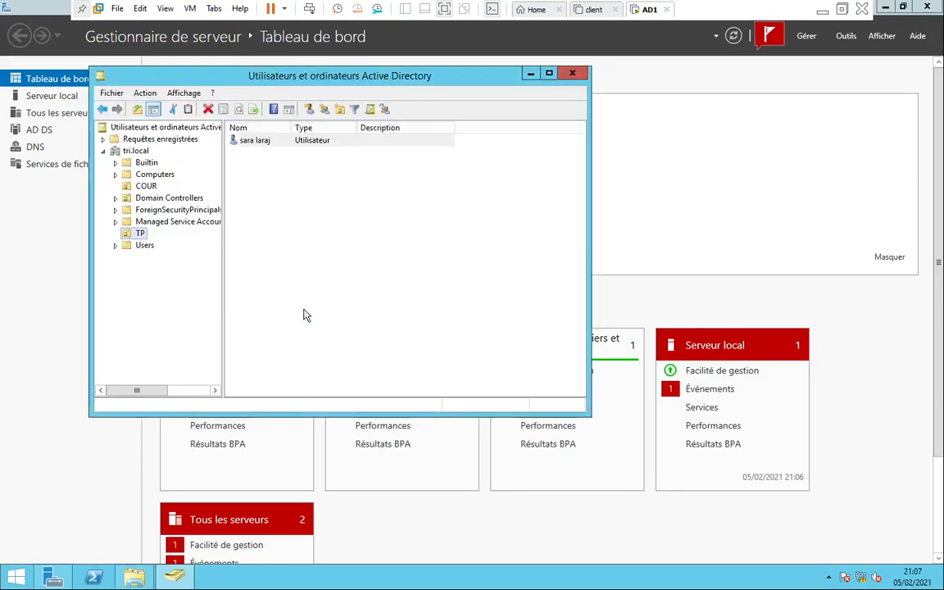
# Enter \\AD1\profileG\%username% as the profile path on the new user's Profil tab
pyautogui.click(256, 145)
pyautogui.rightClick(257, 145)
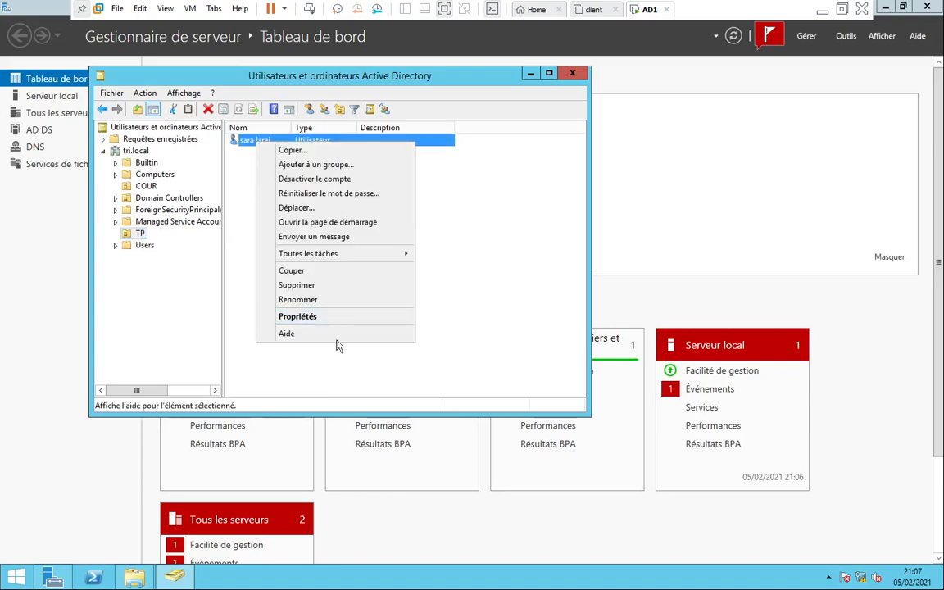
pyautogui.click(333, 319)
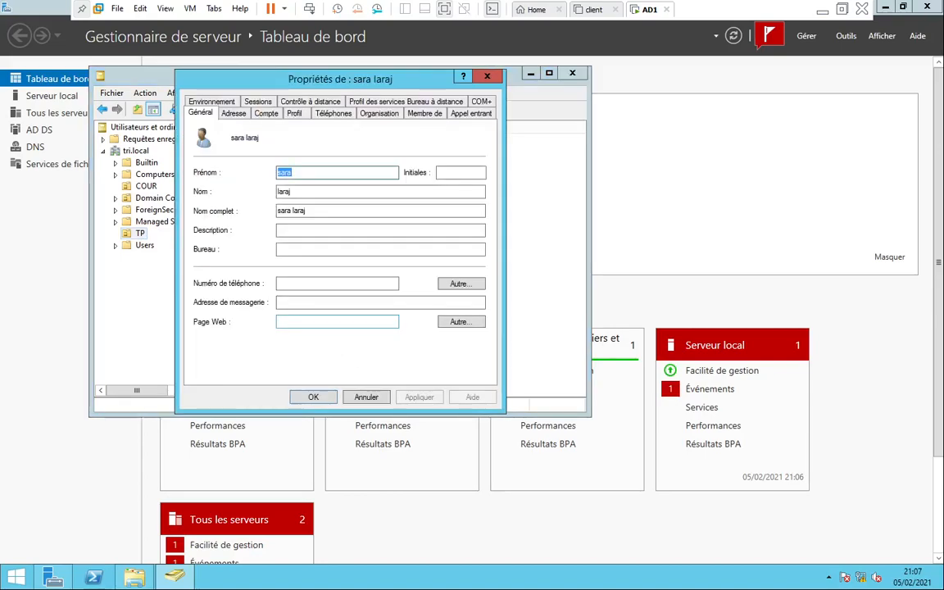
pyautogui.click(294, 113)
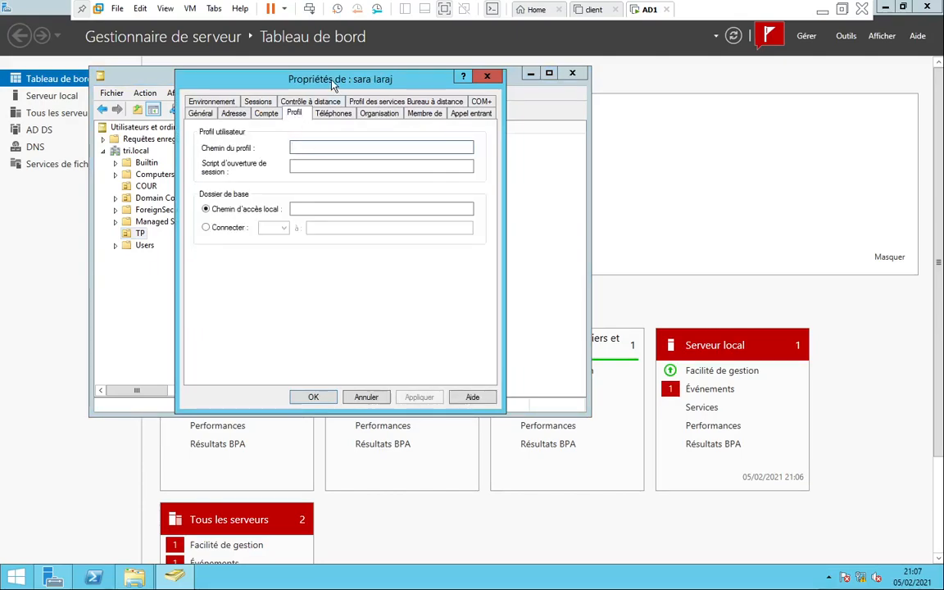
pyautogui.moveTo(335, 78); pyautogui.dragTo(410, 118)
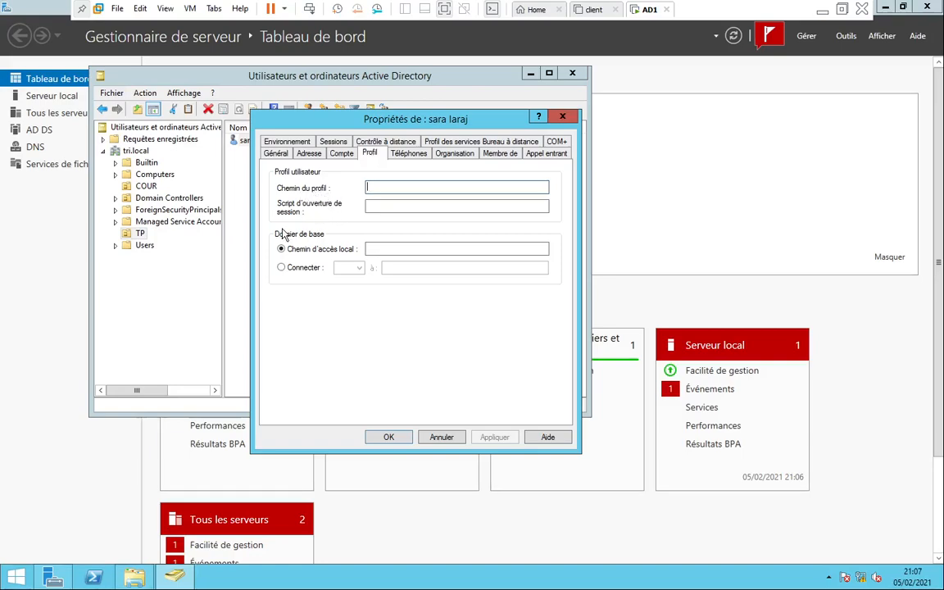
pyautogui.click(368, 249)
pyautogui.click(369, 187)
pyautogui.write('\\AD1\\profileG')
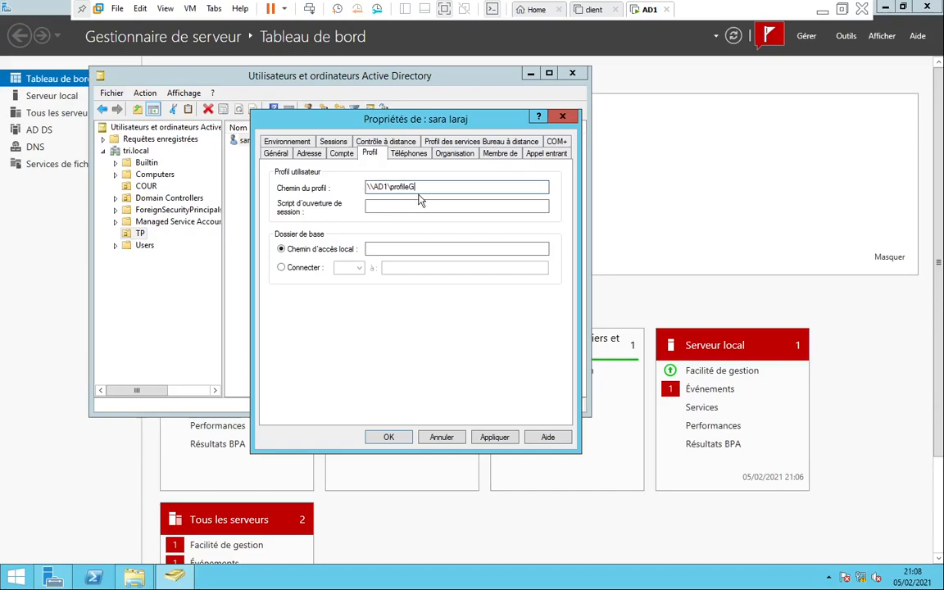
pyautogui.write('\\%%username')
pyautogui.click(368, 249)
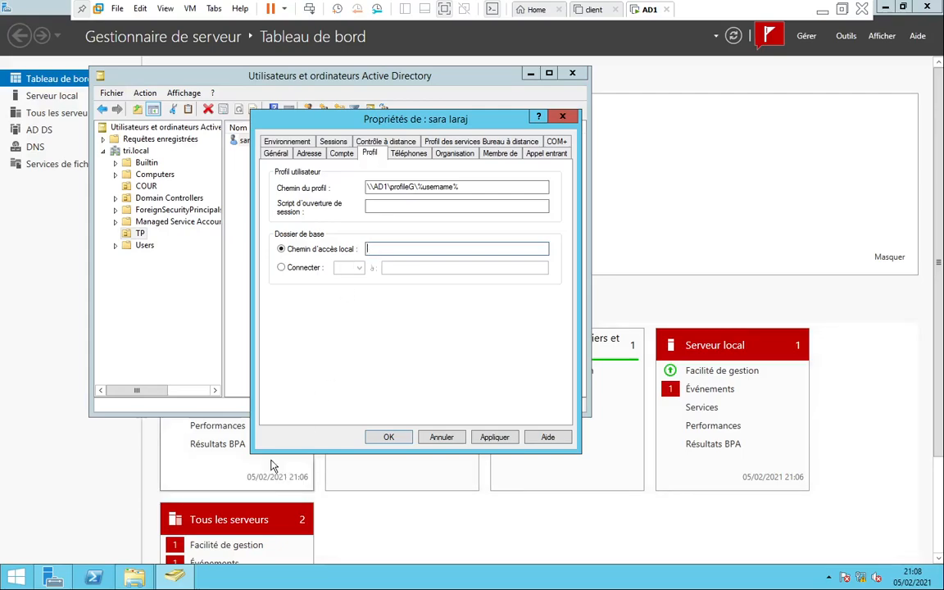
# Open C:\profileG in Explorer and copy its full folder address
pyautogui.click(136, 579)
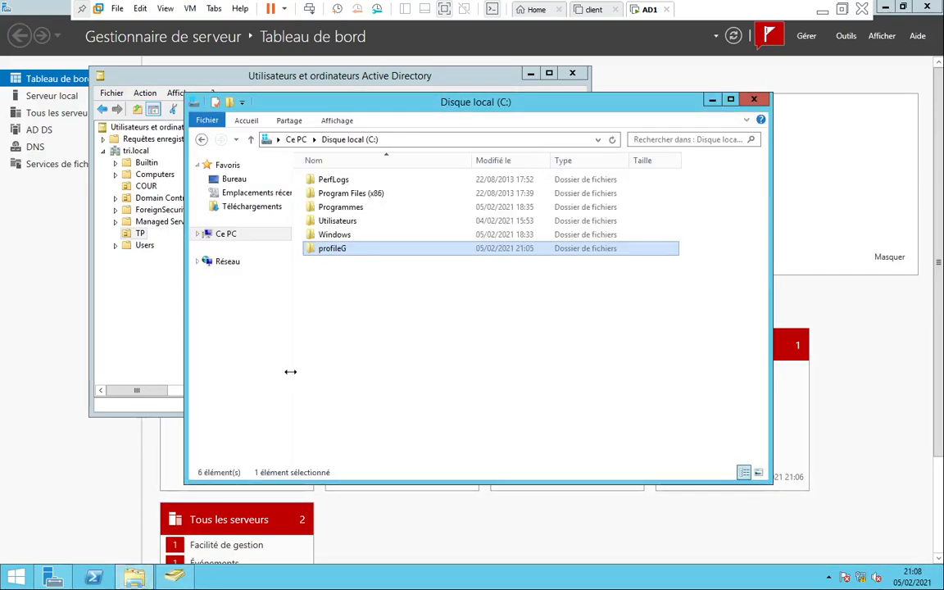
pyautogui.doubleClick(336, 250)
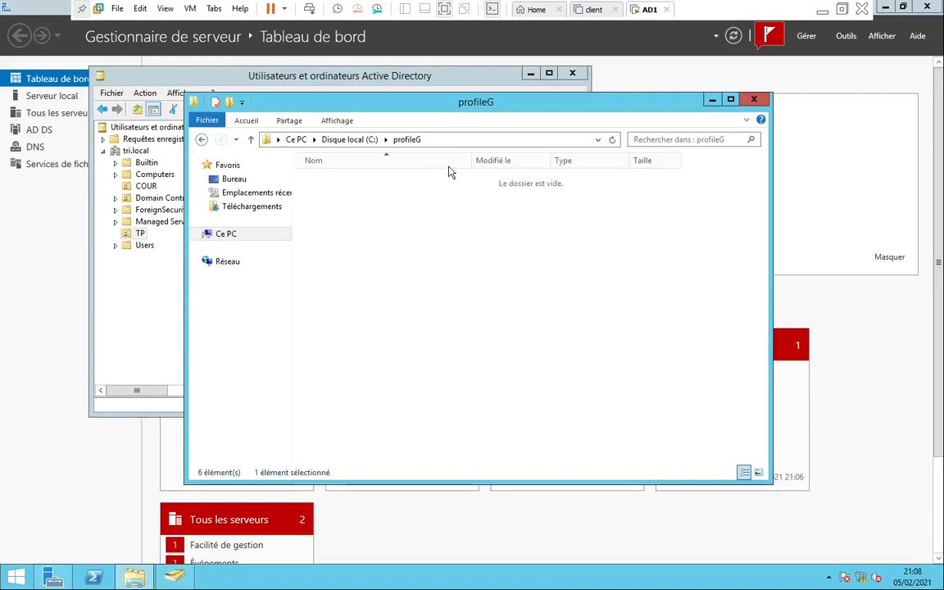
pyautogui.click(457, 139)
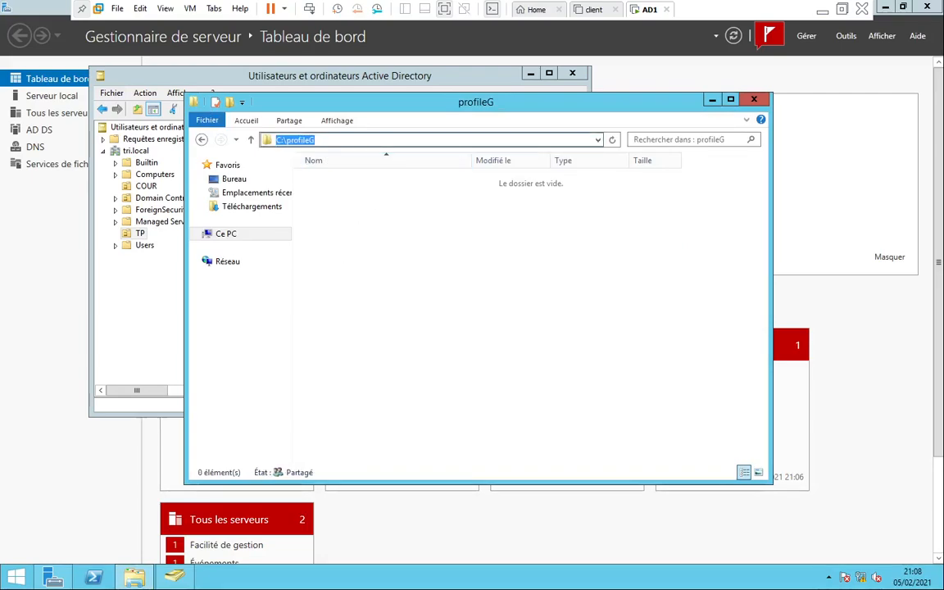
pyautogui.rightClick(295, 141)
pyautogui.click(328, 183)
# Enter C:\profileG as the user's local path in Profil, then apply and close
pyautogui.click(161, 298)
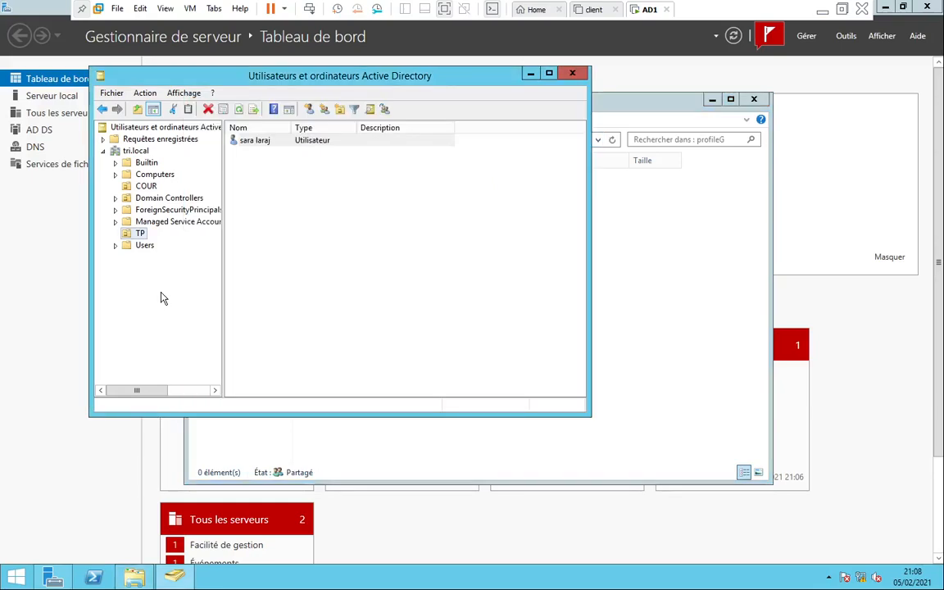
pyautogui.click(420, 430)
pyautogui.click(174, 577)
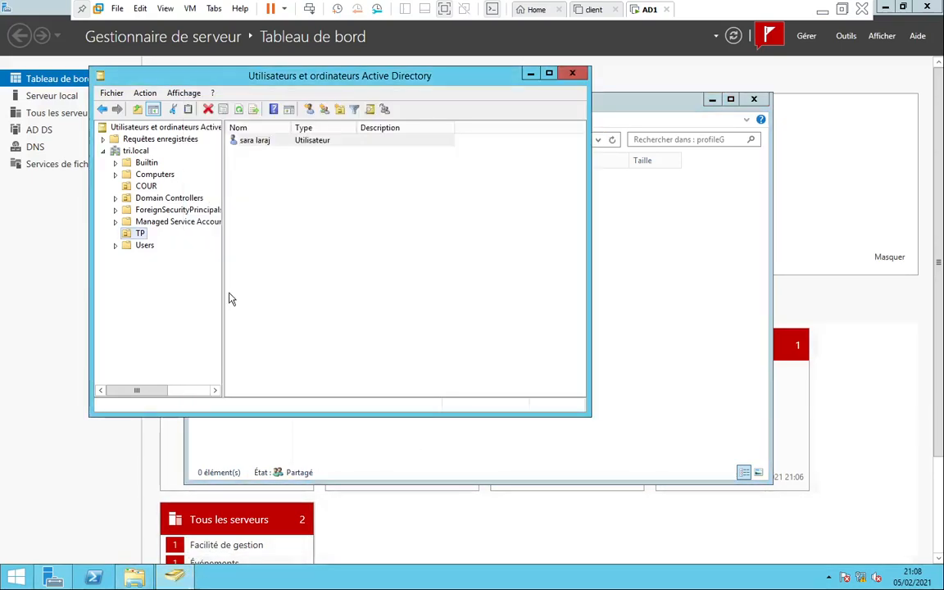
pyautogui.rightClick(263, 145)
pyautogui.click(319, 320)
pyautogui.write('C:\\profileG')
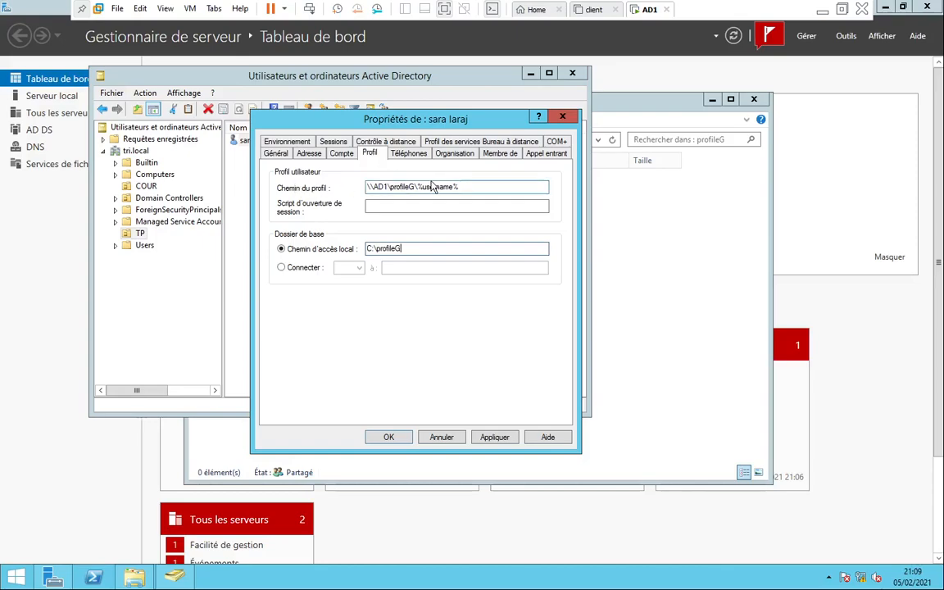
pyautogui.click(492, 439)
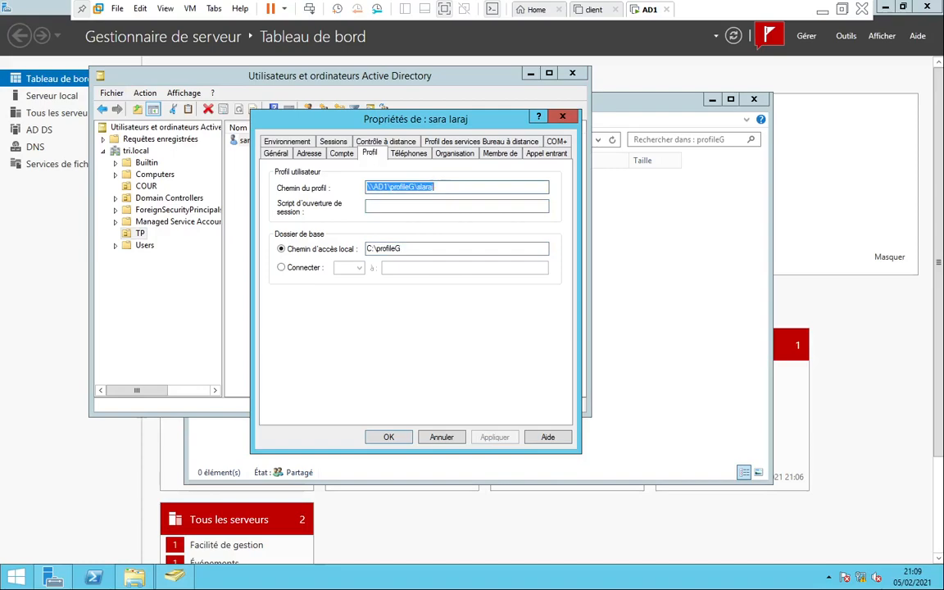
pyautogui.click(435, 187)
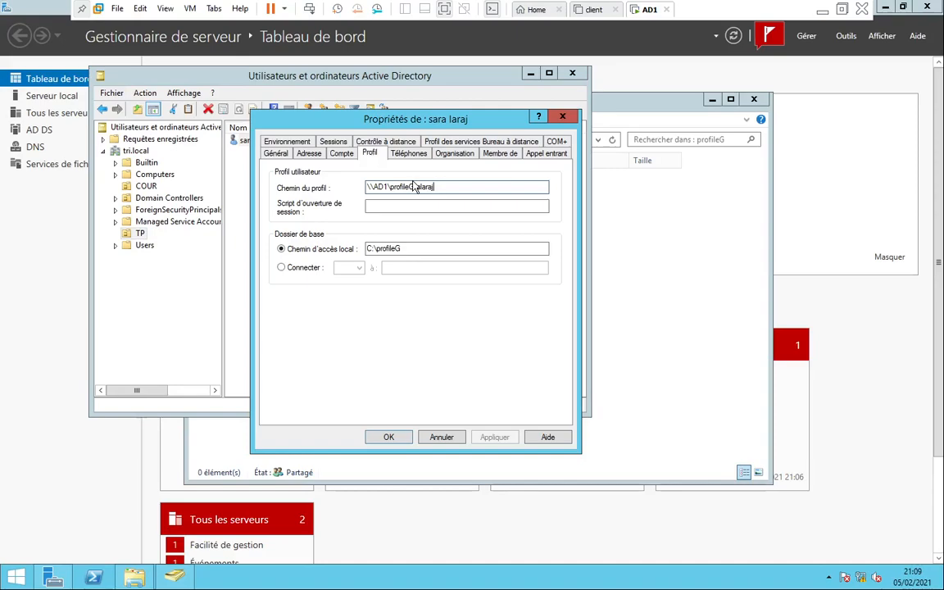
pyautogui.click(385, 438)
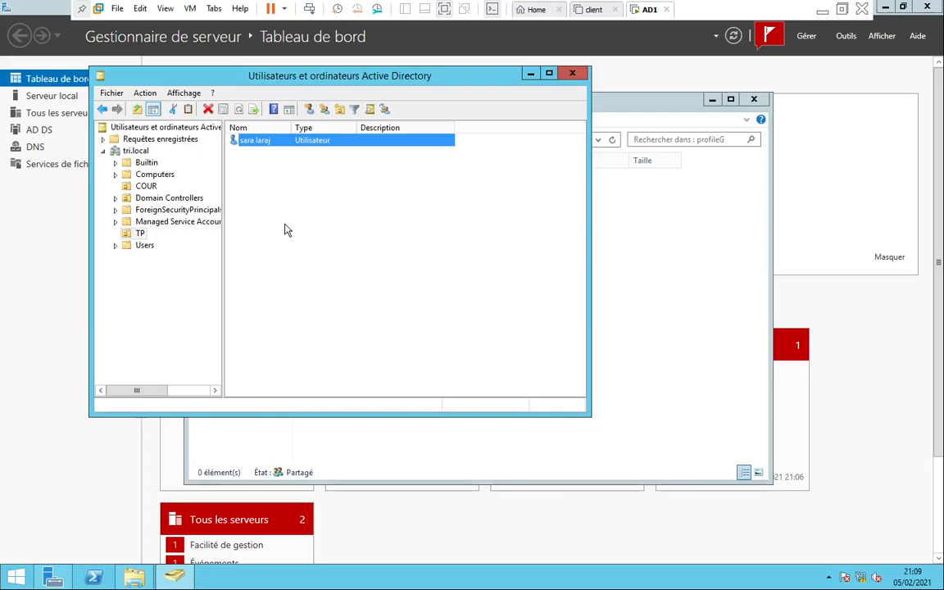
# Start a new user in the TP container with logon name user1
pyautogui.rightClick(238, 174)
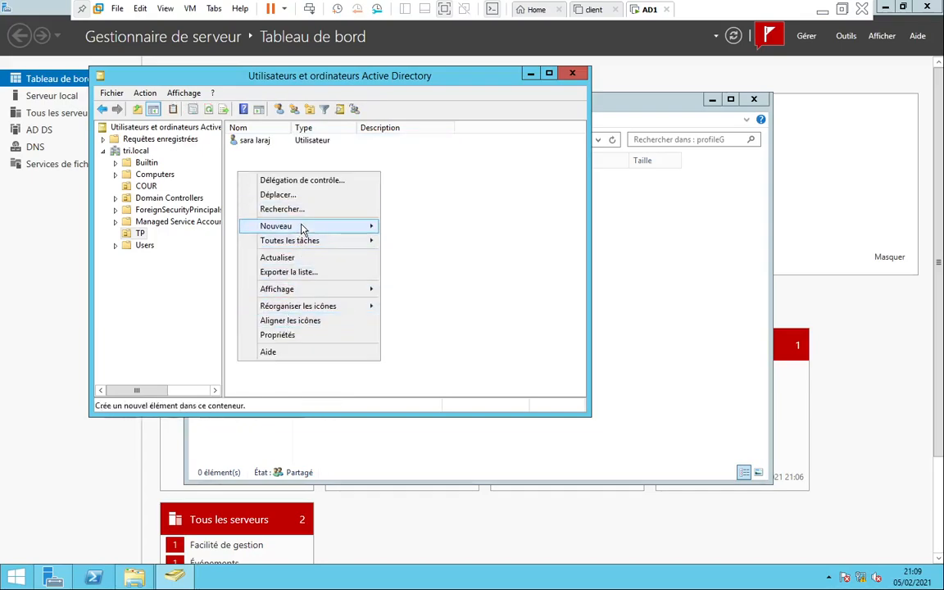
pyautogui.moveTo(301, 230)
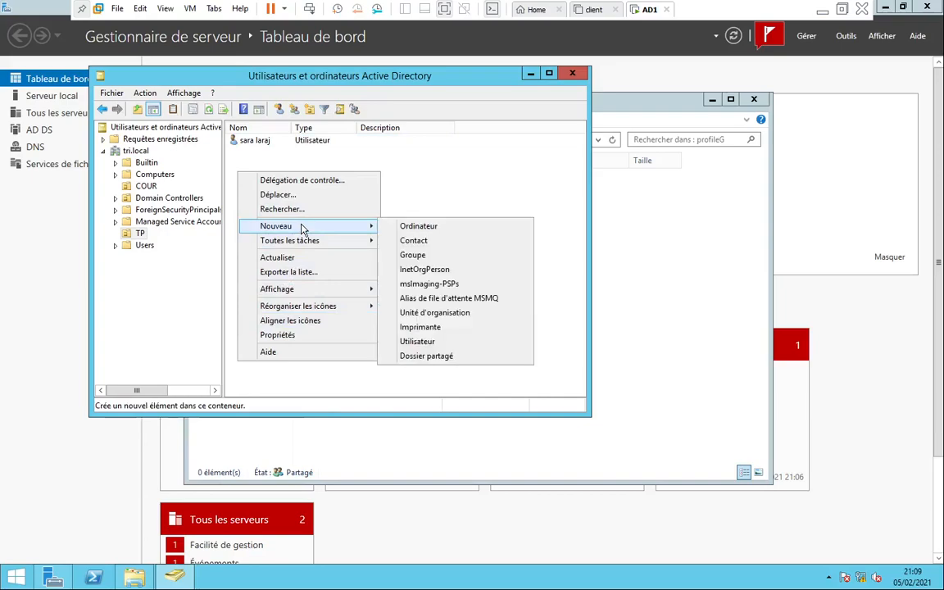
pyautogui.click(444, 343)
pyautogui.write('us')
pyautogui.press('BackSpace')
pyautogui.press('BackSpace')
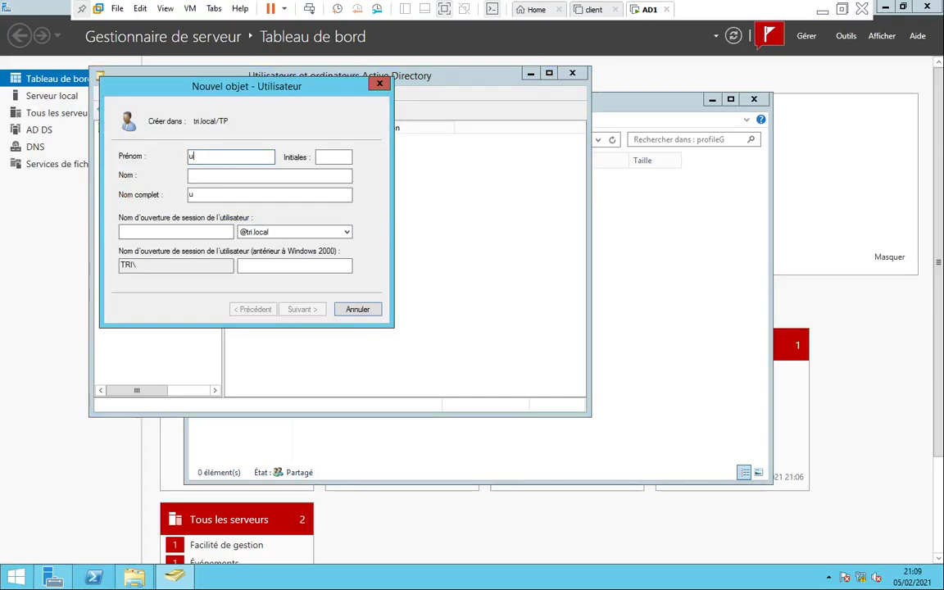
pyautogui.write('ser1')
pyautogui.press('Tab')
pyautogui.press('Tab')
pyautogui.write('user1')
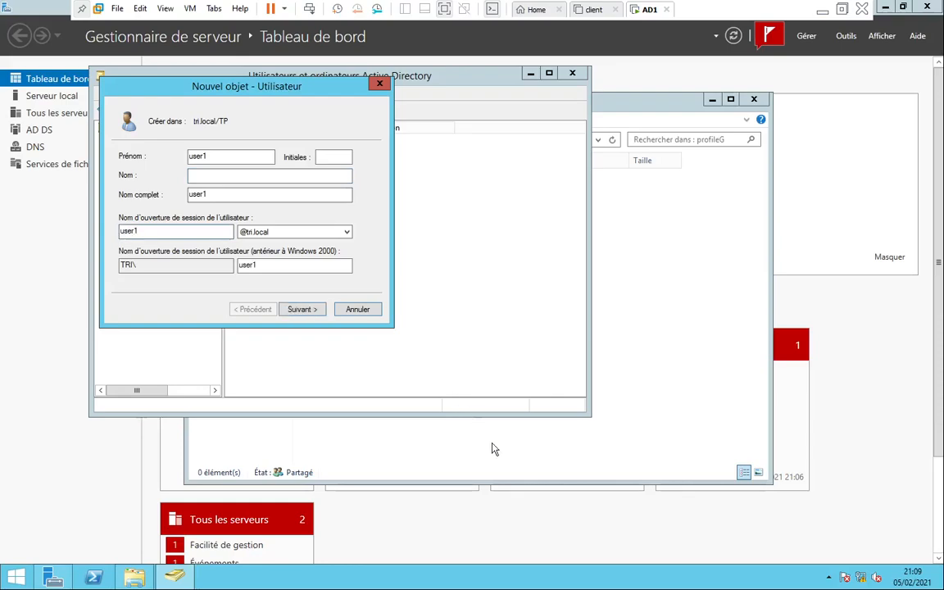
pyautogui.click(307, 312)
# Give user1 a password it cannot change, finish creation, and move to the client VM
pyautogui.write('P')
pyautogui.write('•••••')
pyautogui.press('Tab')
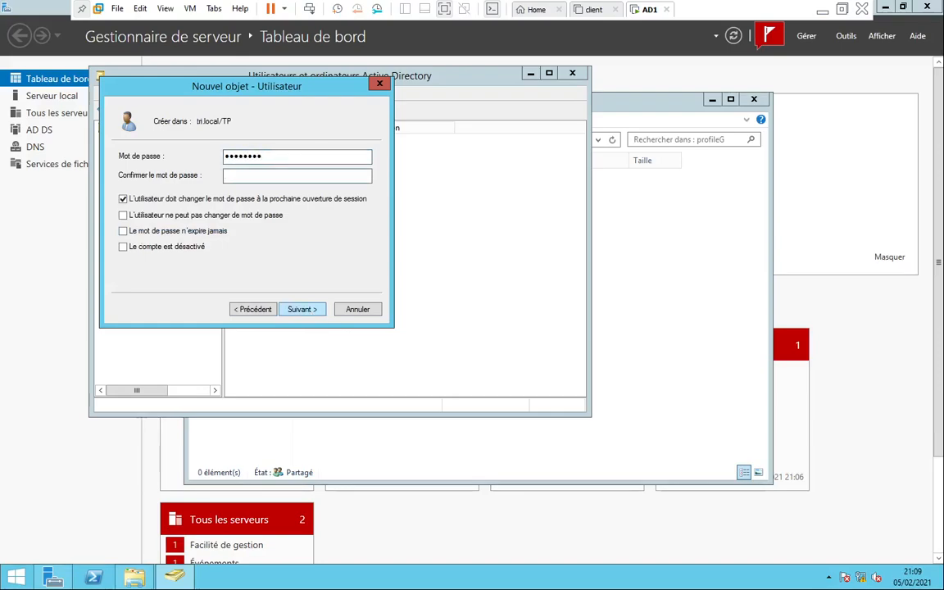
pyautogui.write('••••••••')
pyautogui.click(123, 199)
pyautogui.click(123, 215)
pyautogui.click(291, 309)
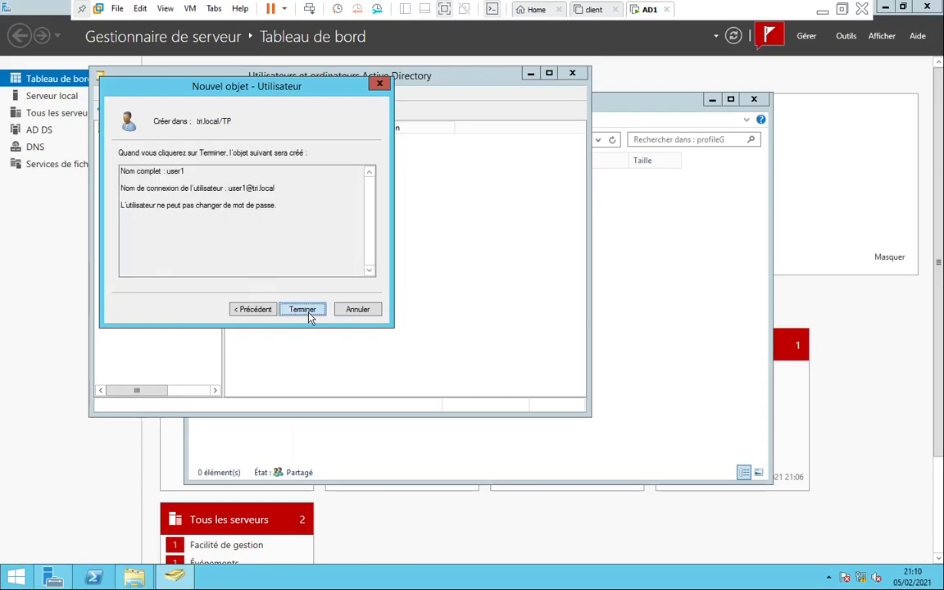
pyautogui.click(302, 309)
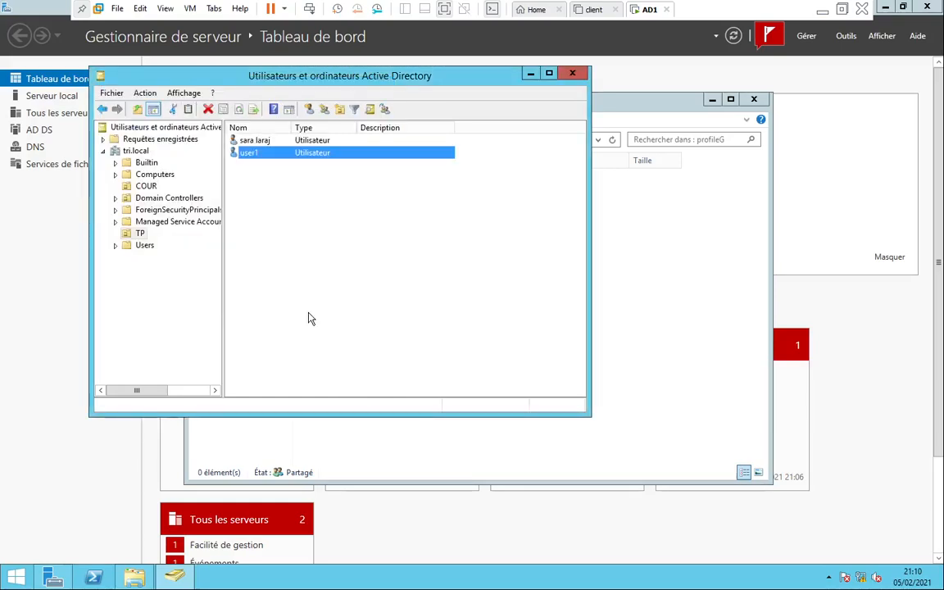
pyautogui.click(596, 9)
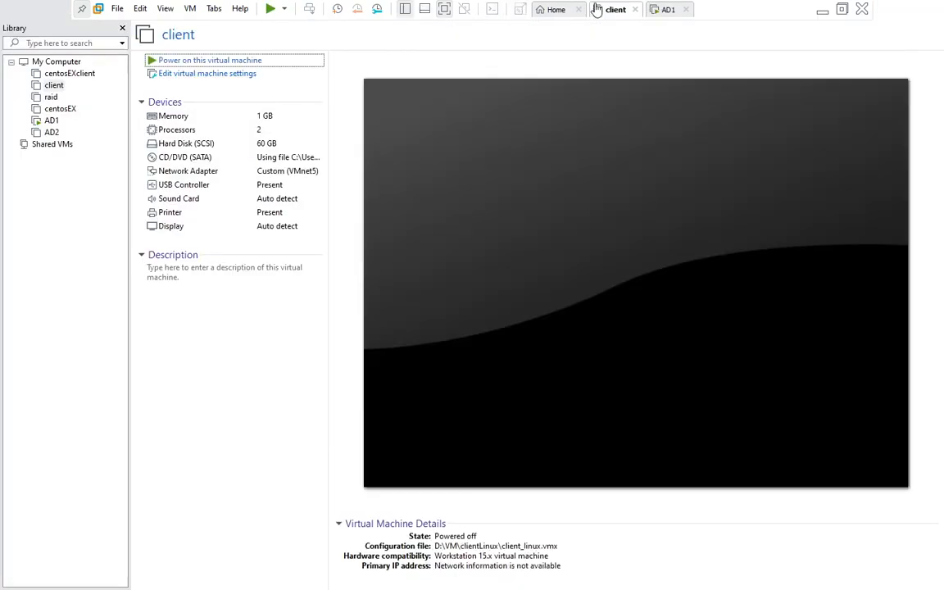
# Power on the client VM, then review user1's and the existing user's Profil settings on AD1
pyautogui.click(189, 61)
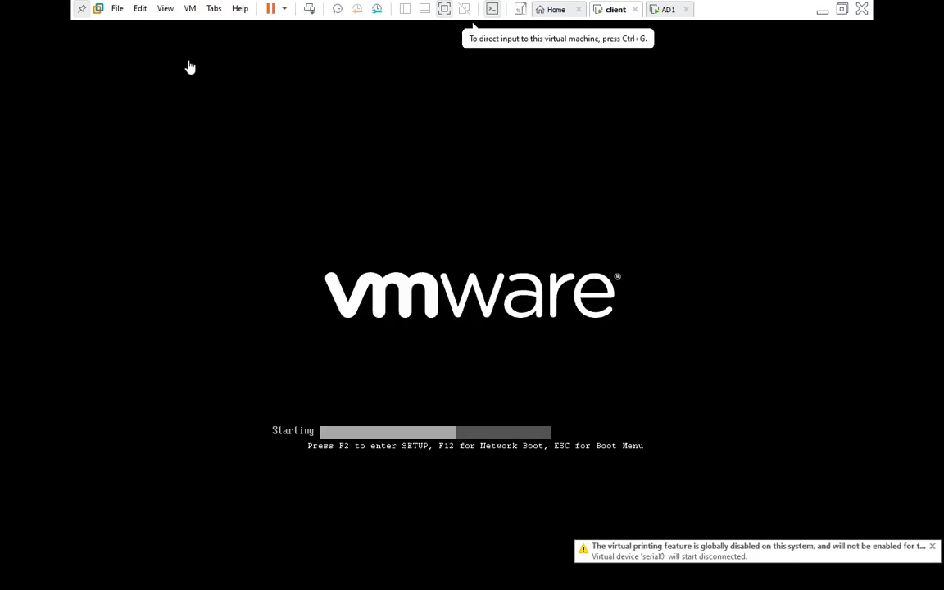
pyautogui.click(667, 12)
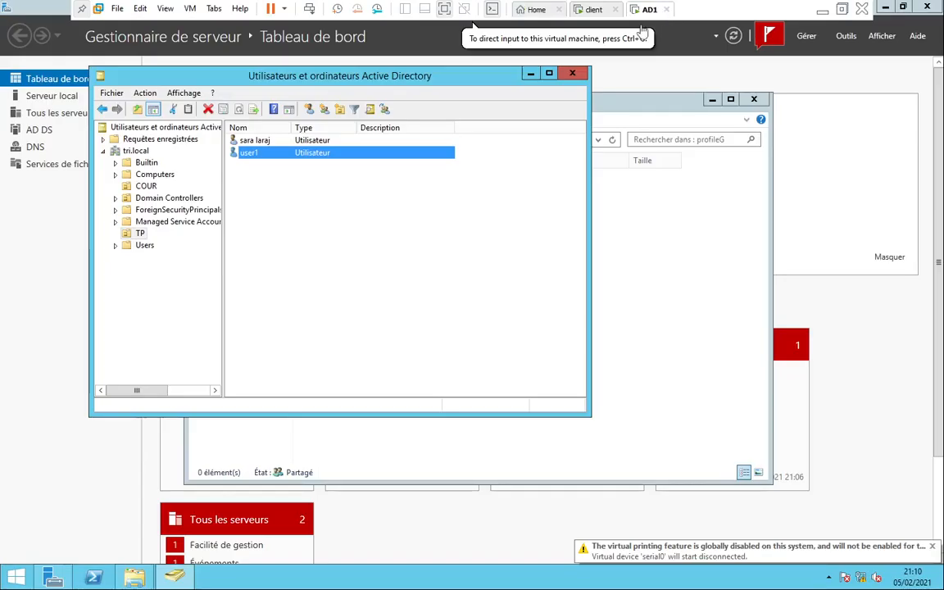
pyautogui.doubleClick(301, 153)
pyautogui.click(370, 154)
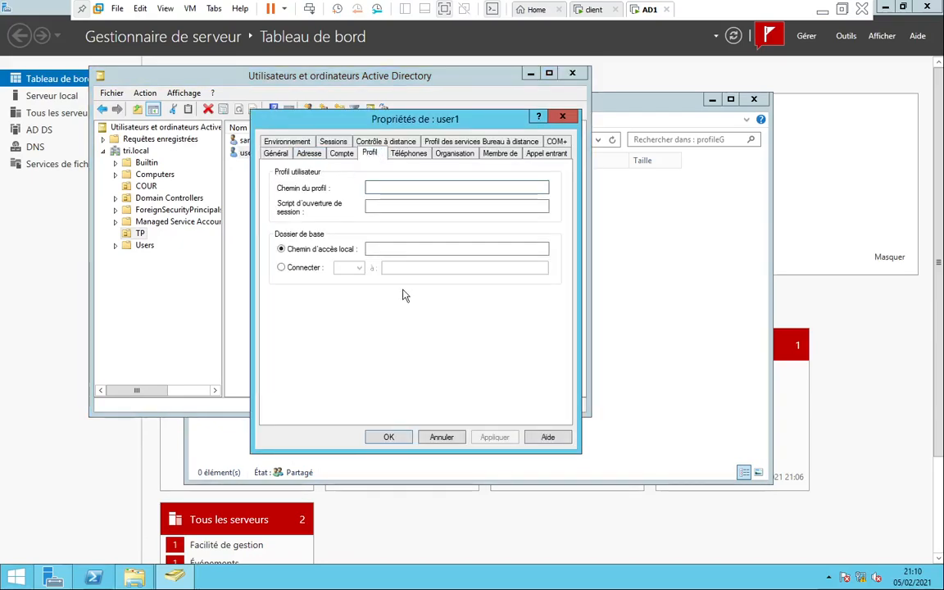
pyautogui.click(563, 117)
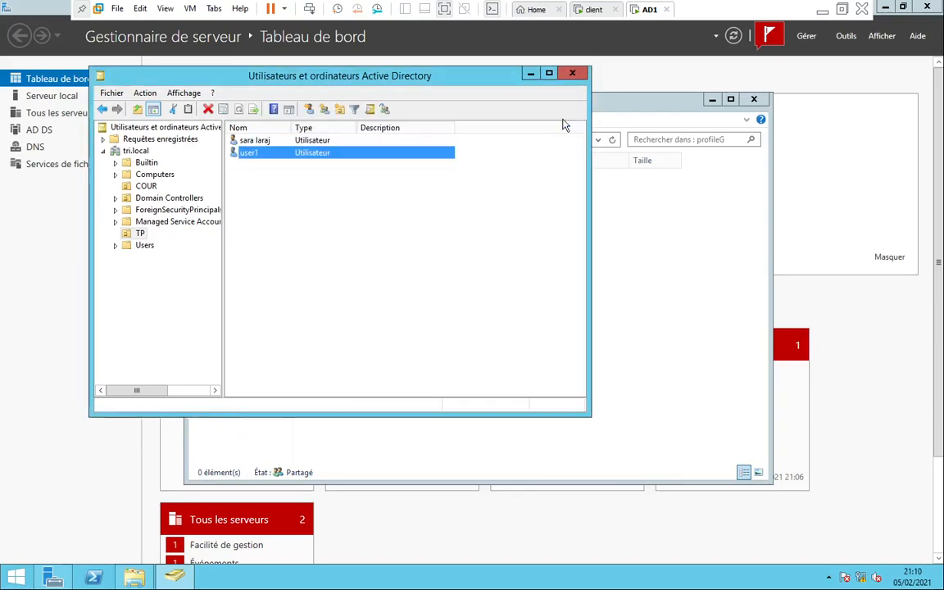
pyautogui.doubleClick(301, 141)
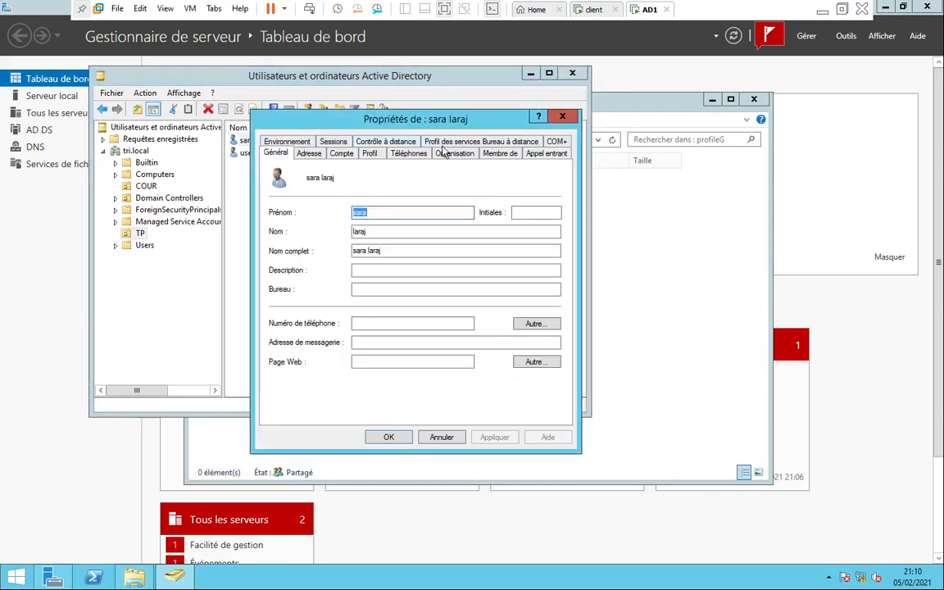
pyautogui.click(371, 155)
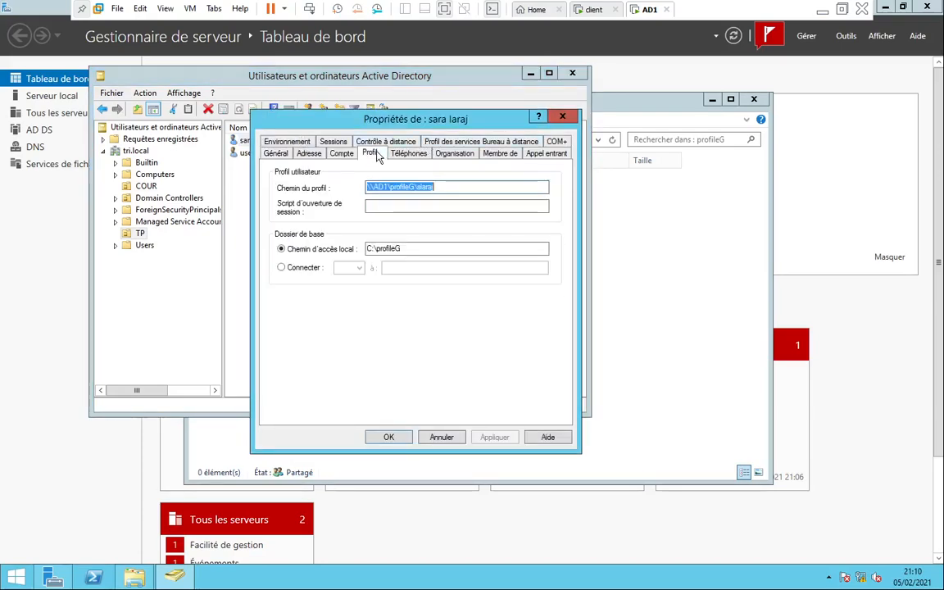
pyautogui.click(562, 117)
# Confirm C:\profileG is still empty, minimize Explorer, and switch to the client
pyautogui.click(664, 267)
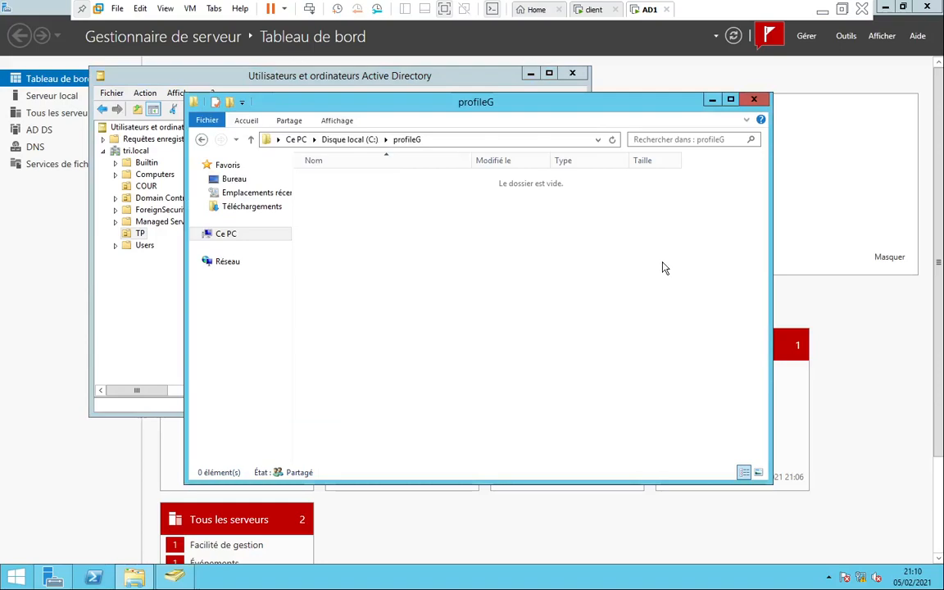
pyautogui.click(364, 140)
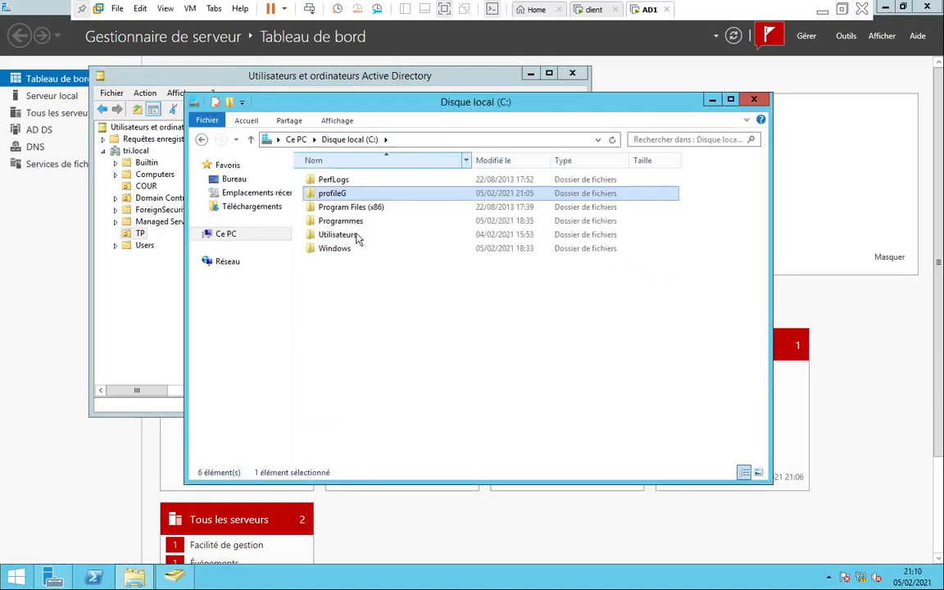
pyautogui.doubleClick(331, 194)
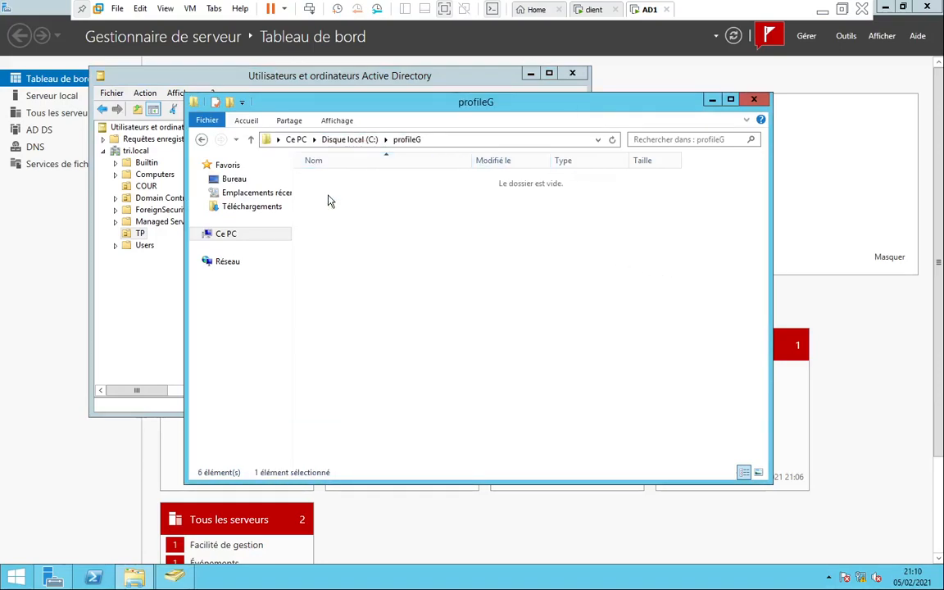
pyautogui.click(712, 100)
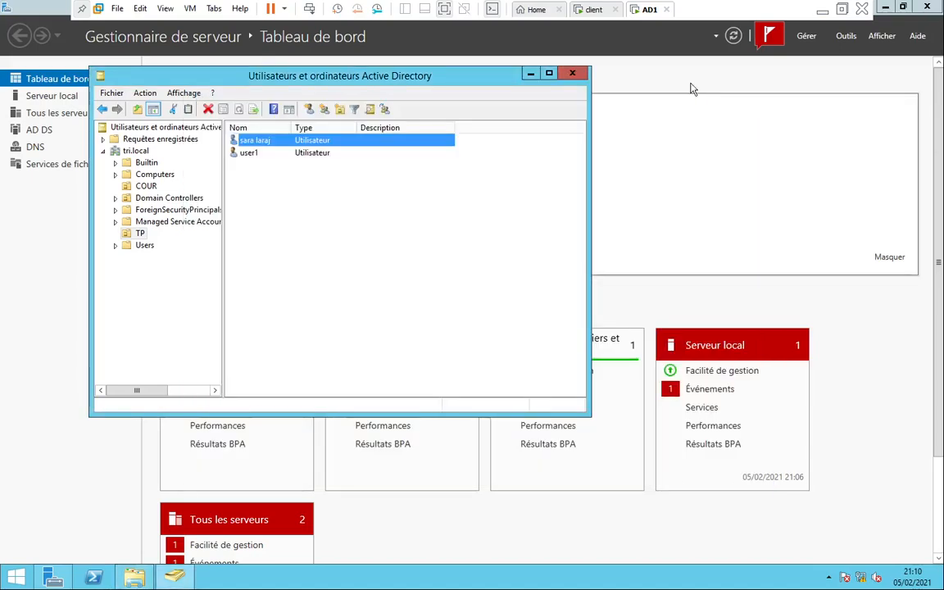
pyautogui.click(591, 9)
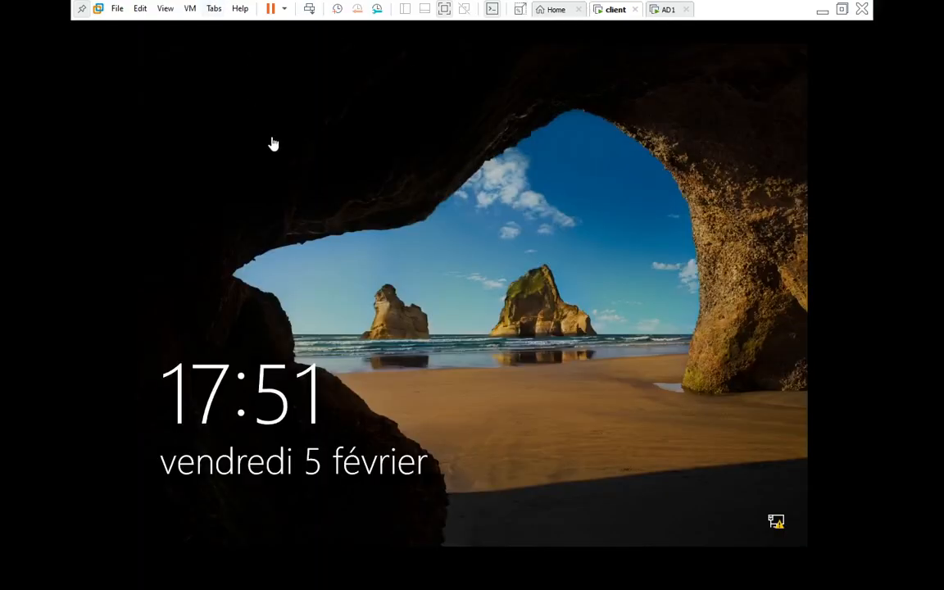
# Send Ctrl+Alt+Del to the client and sign in to the domain as user1
pyautogui.click(189, 8)
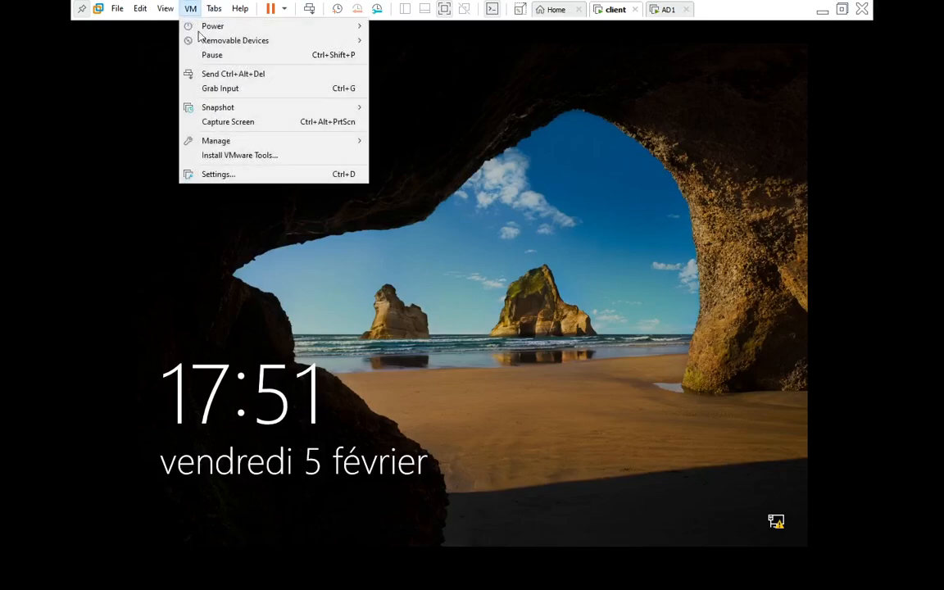
pyautogui.click(217, 73)
pyautogui.click(232, 512)
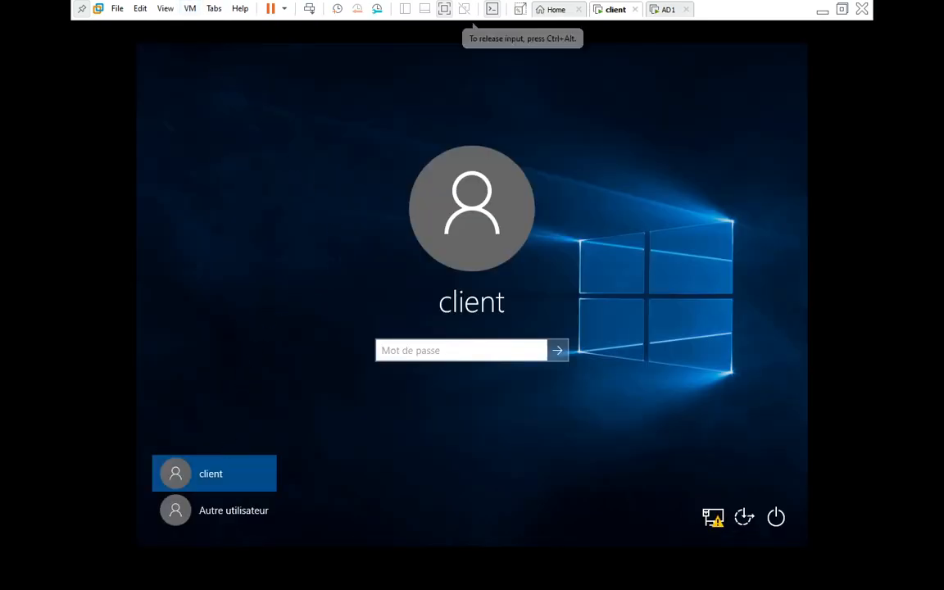
pyautogui.click(230, 512)
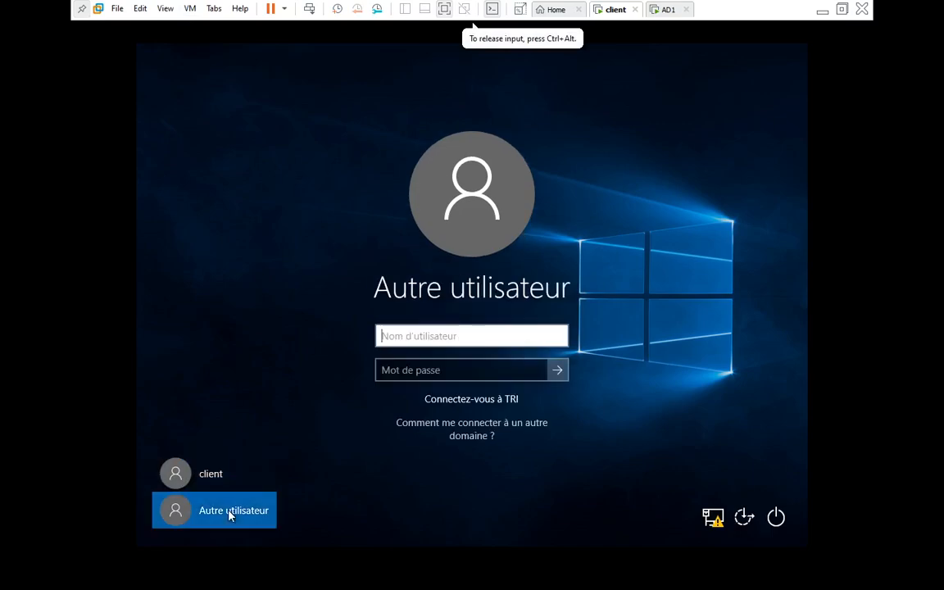
pyautogui.write('user1')
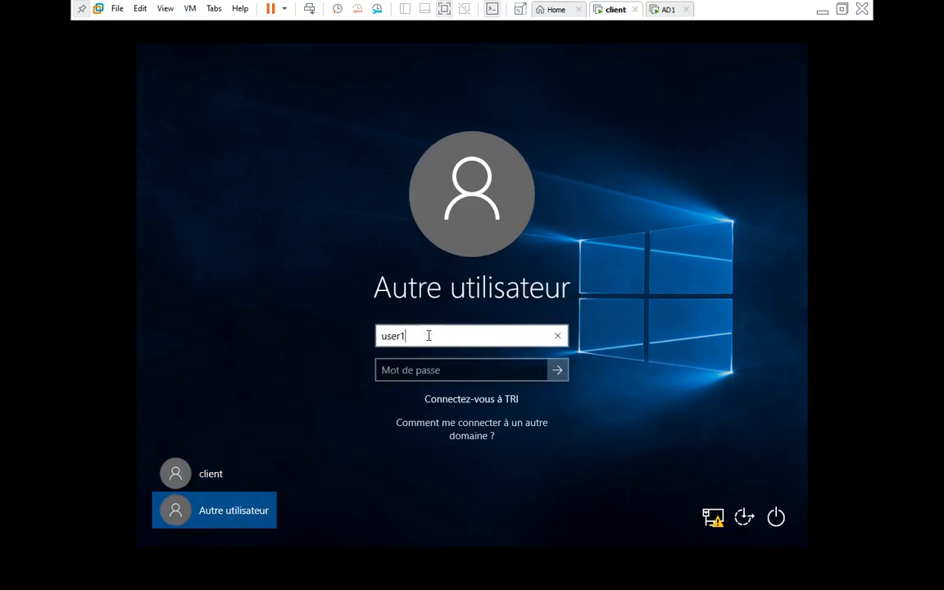
pyautogui.click(479, 374)
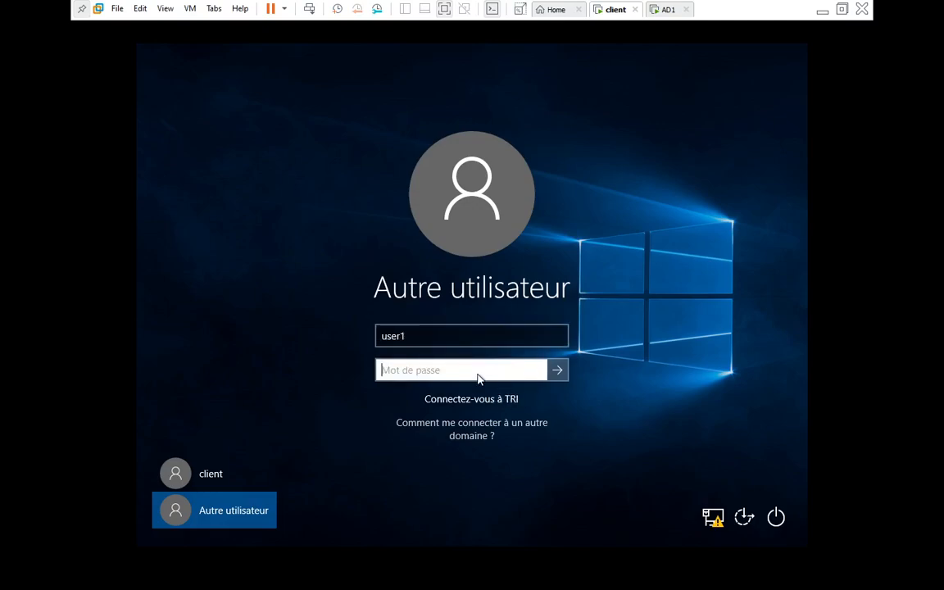
pyautogui.write('•••••')
pyautogui.press('Return')
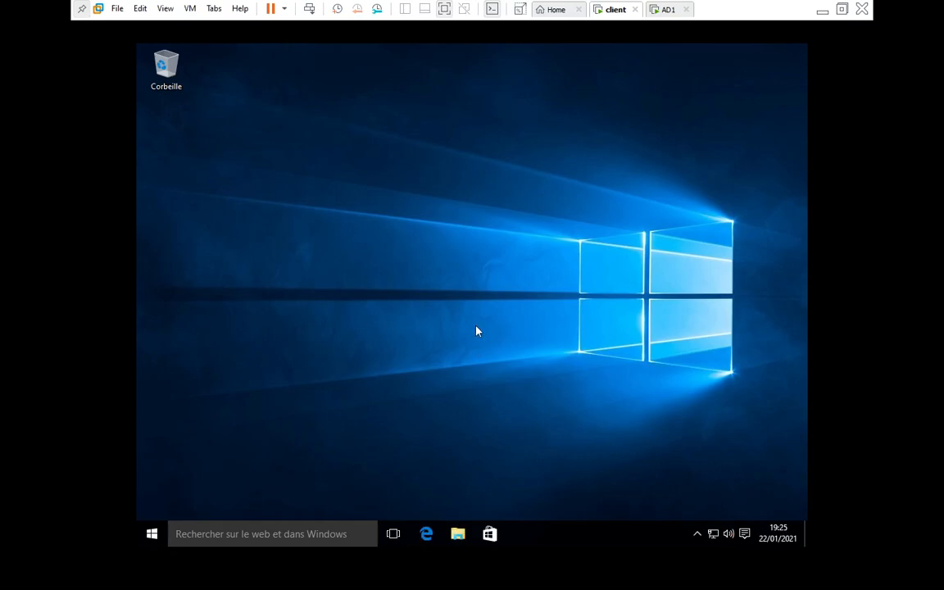
# Try twice to open Ce PC properties, dismiss the Restrictions error, then return to AD1
pyautogui.click(456, 537)
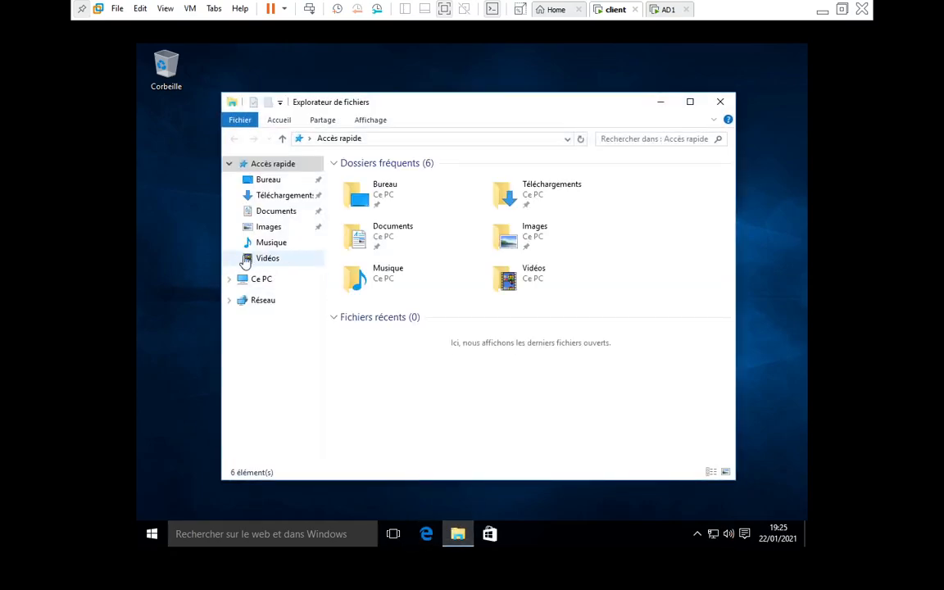
pyautogui.rightClick(250, 282)
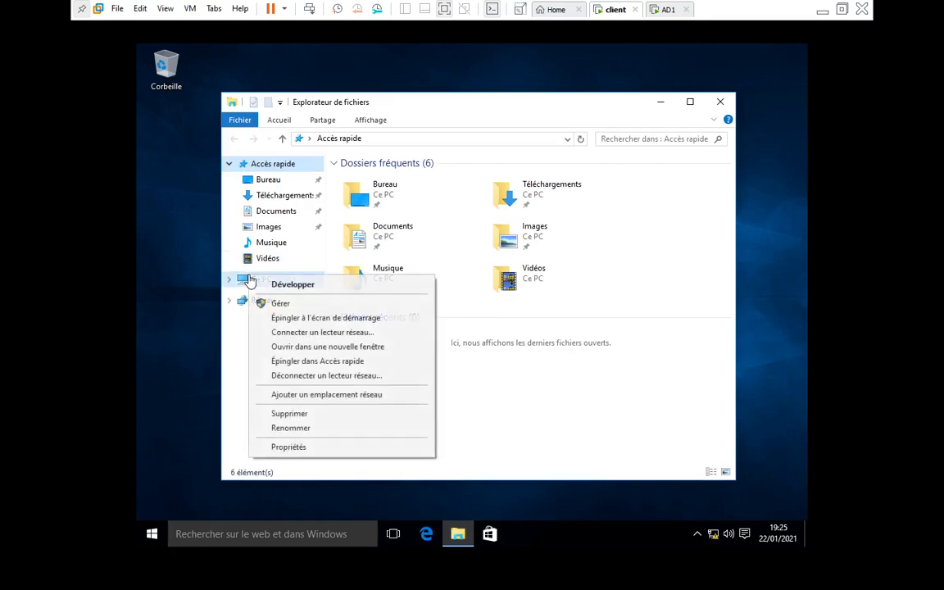
pyautogui.click(303, 449)
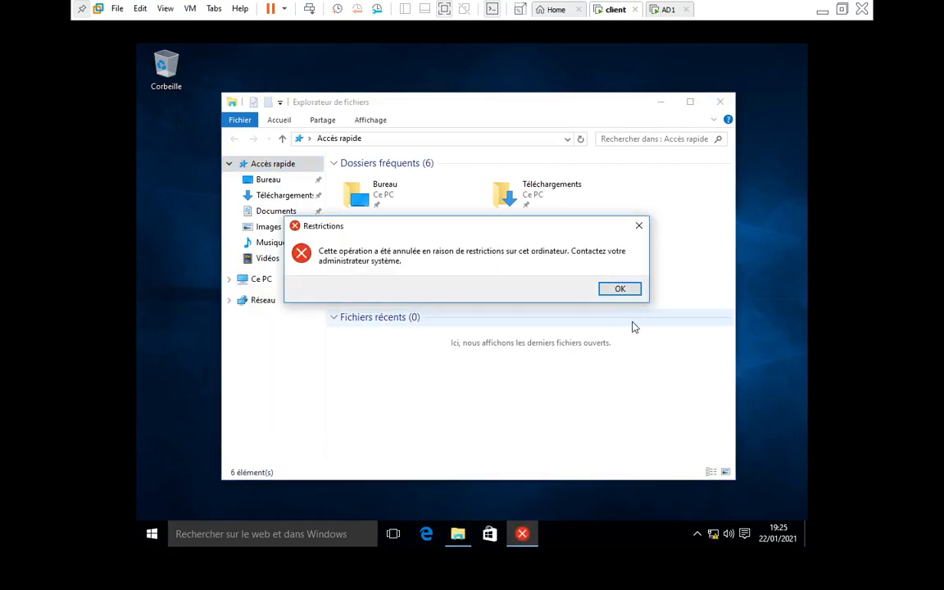
pyautogui.click(620, 290)
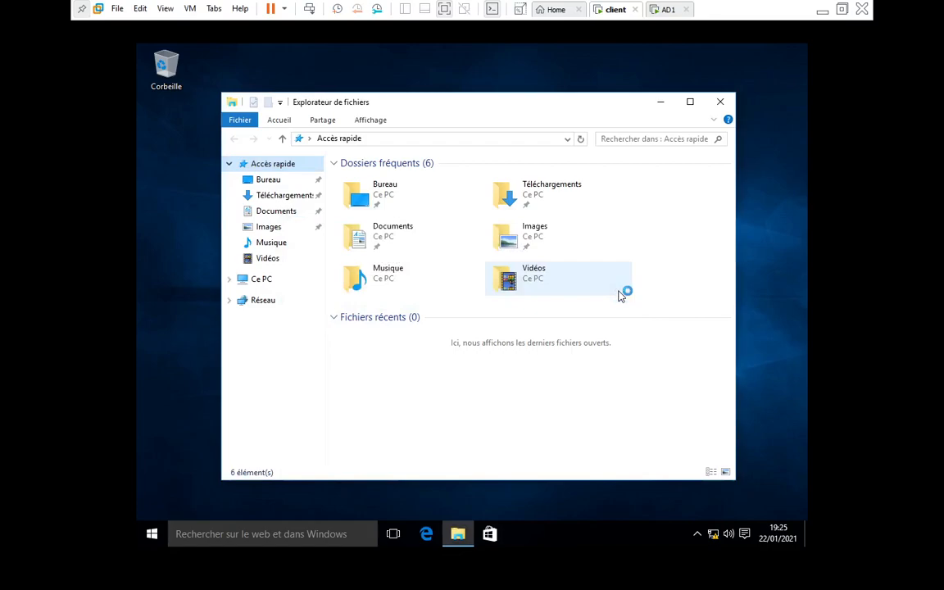
pyautogui.click(263, 282)
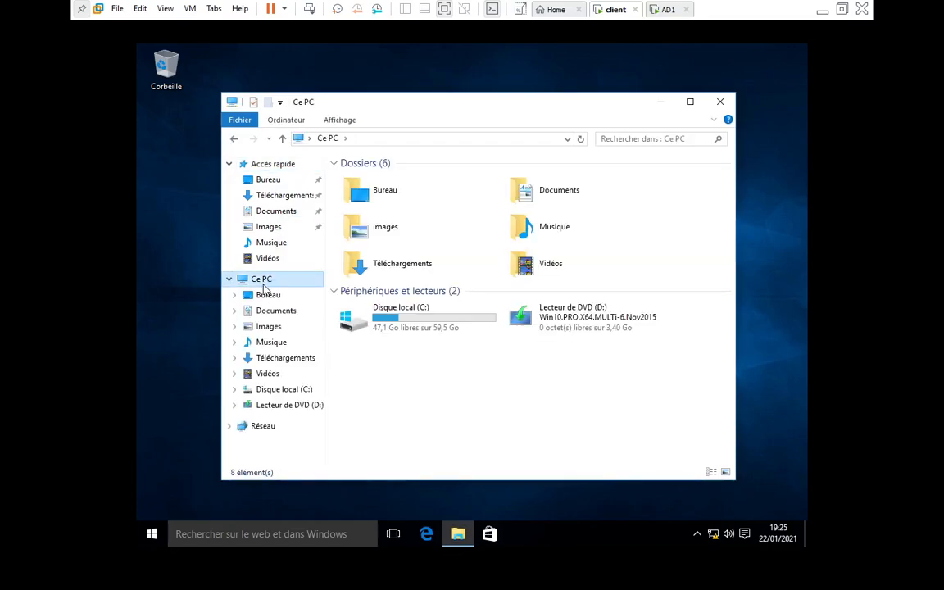
pyautogui.rightClick(263, 287)
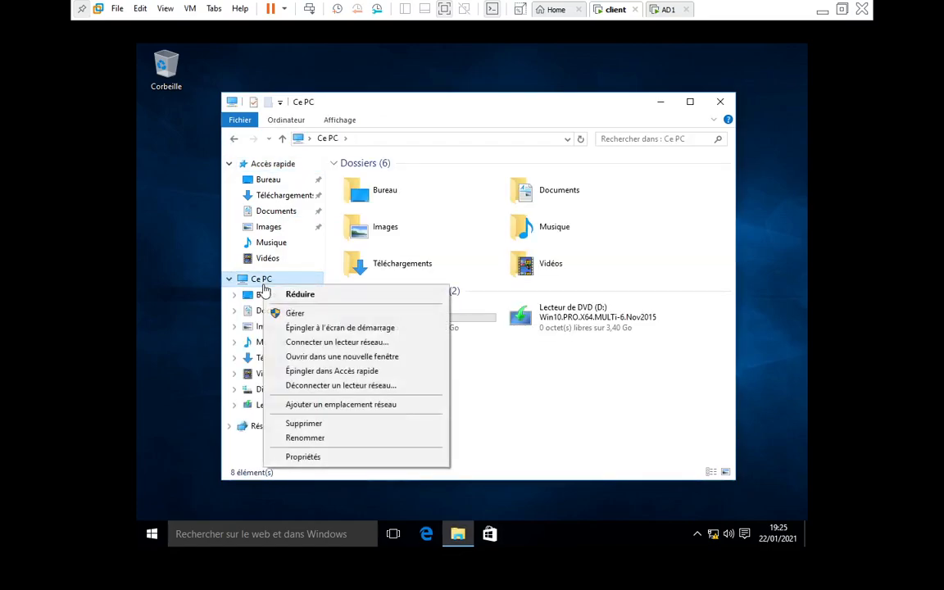
pyautogui.click(300, 457)
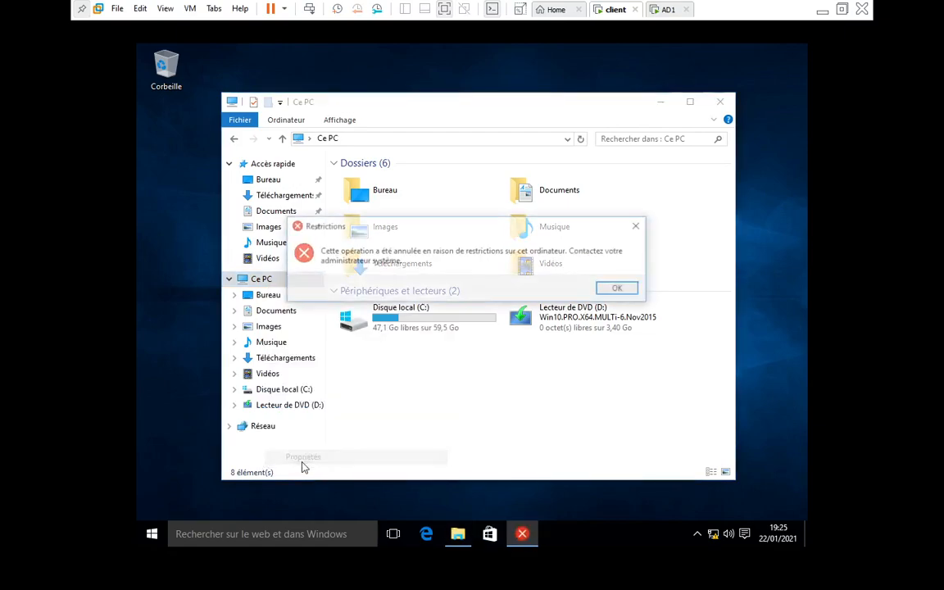
pyautogui.click(616, 289)
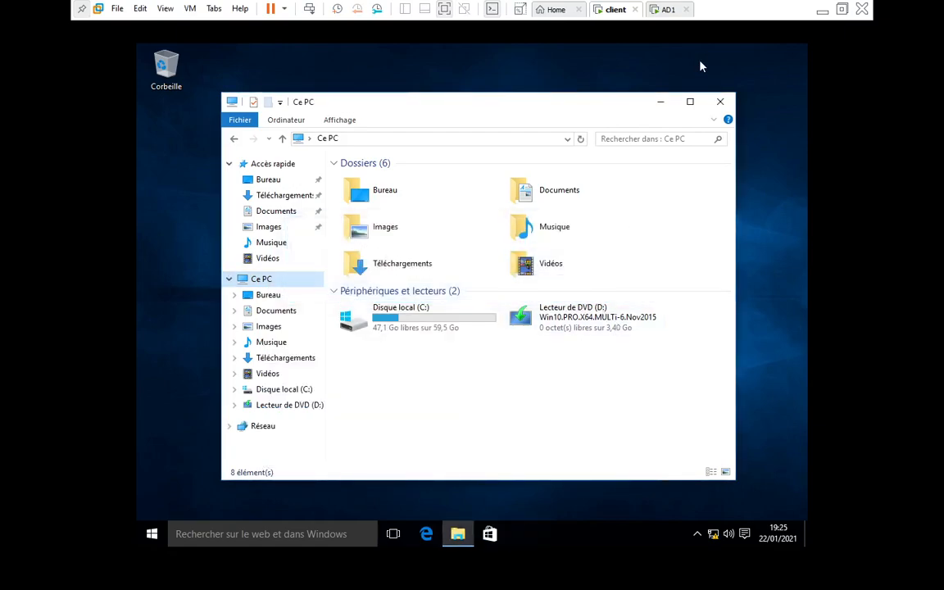
pyautogui.click(670, 10)
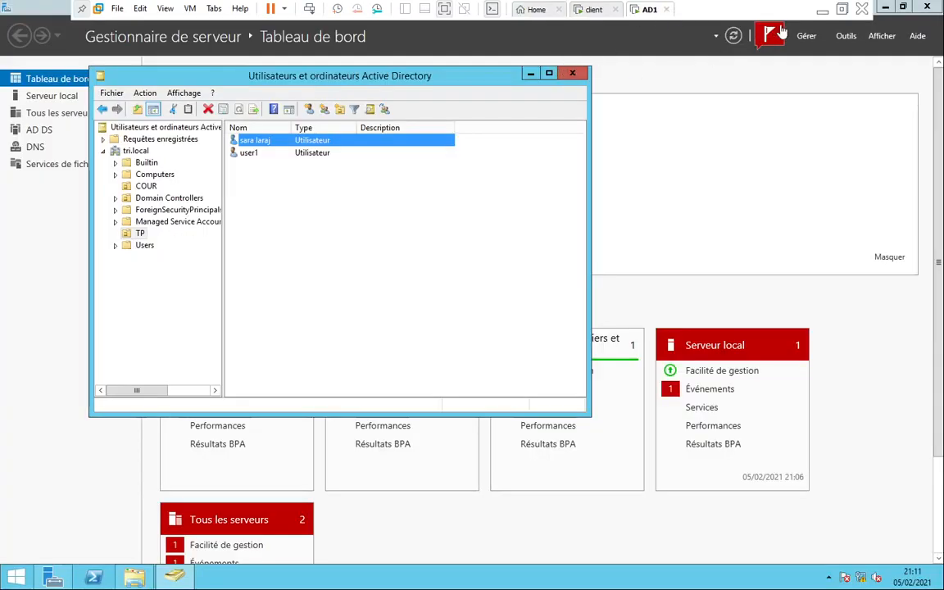
# Open Group Policy Management and delete the panneau link from the tri.local domain
pyautogui.click(846, 36)
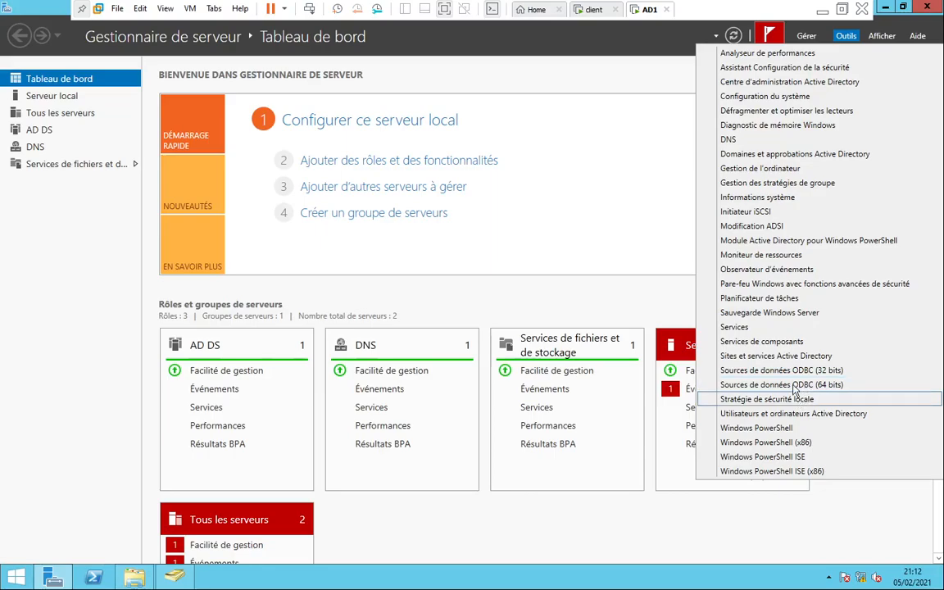
pyautogui.click(784, 184)
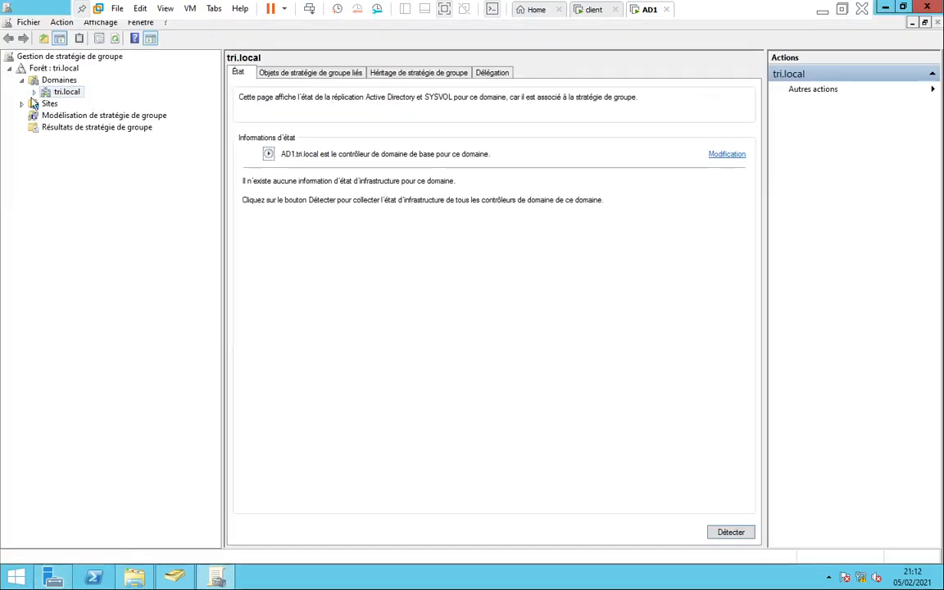
pyautogui.click(34, 92)
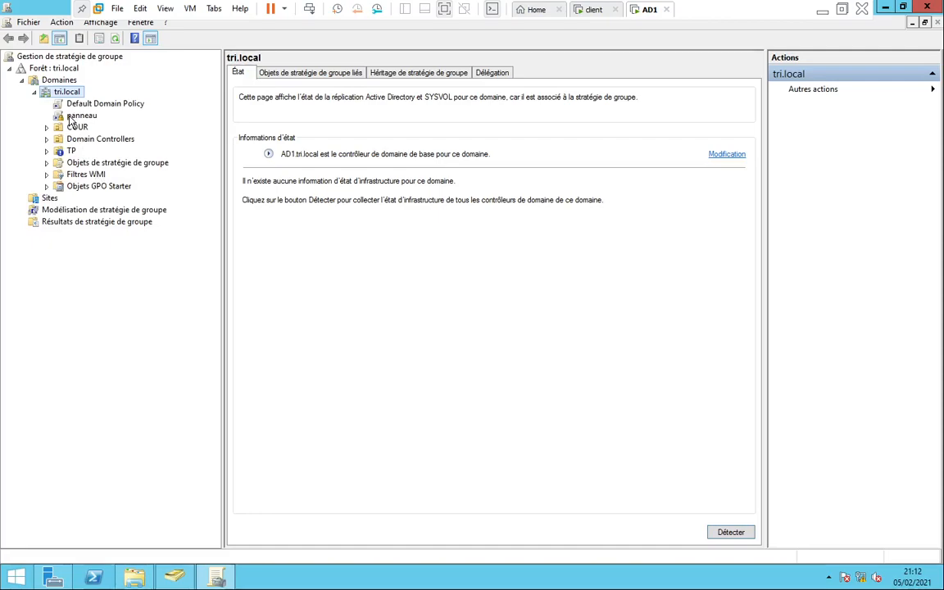
pyautogui.click(47, 163)
pyautogui.click(80, 118)
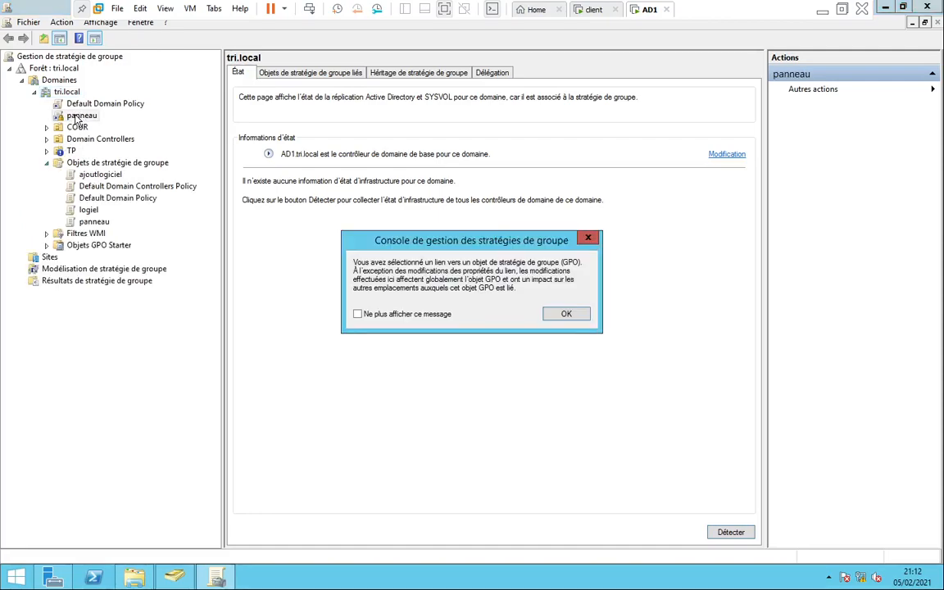
pyautogui.click(565, 315)
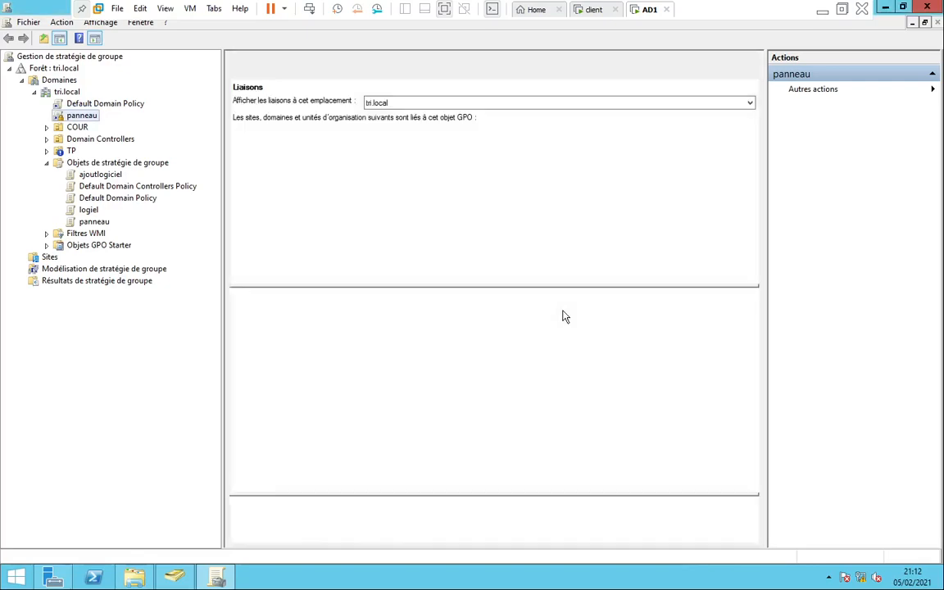
pyautogui.rightClick(83, 115)
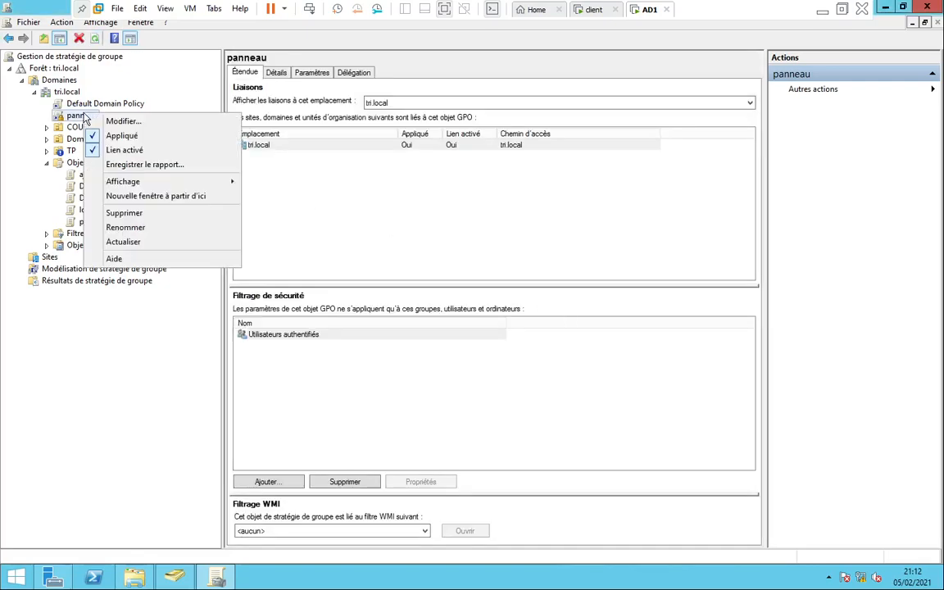
pyautogui.click(129, 215)
pyautogui.click(538, 319)
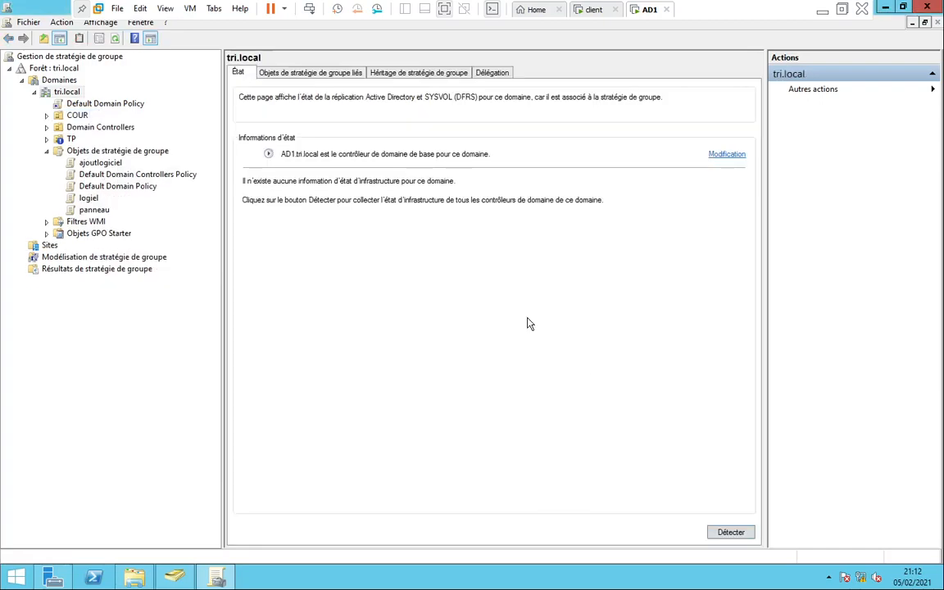
# Delete the ajoutlogiciel GPO link under TP
pyautogui.click(47, 139)
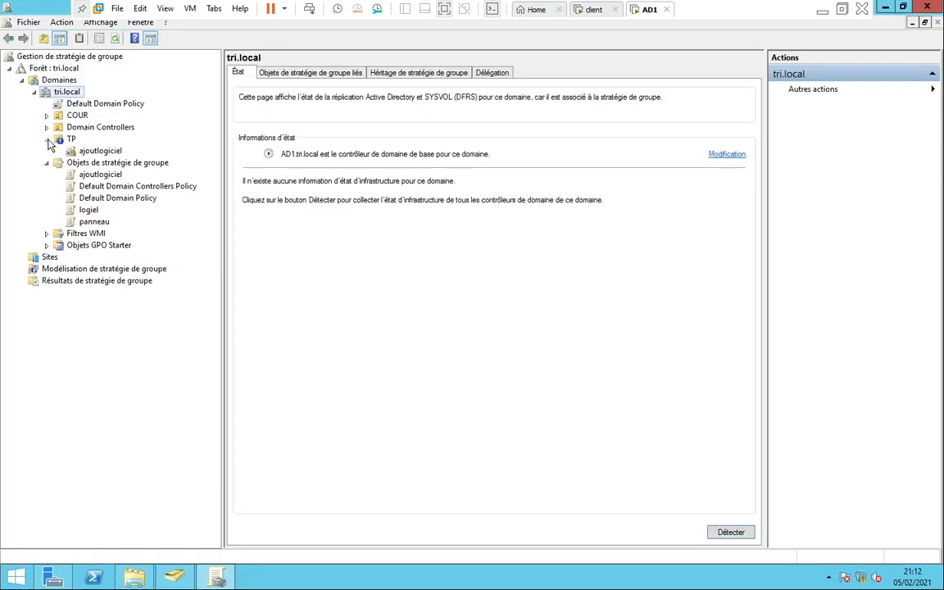
pyautogui.rightClick(75, 150)
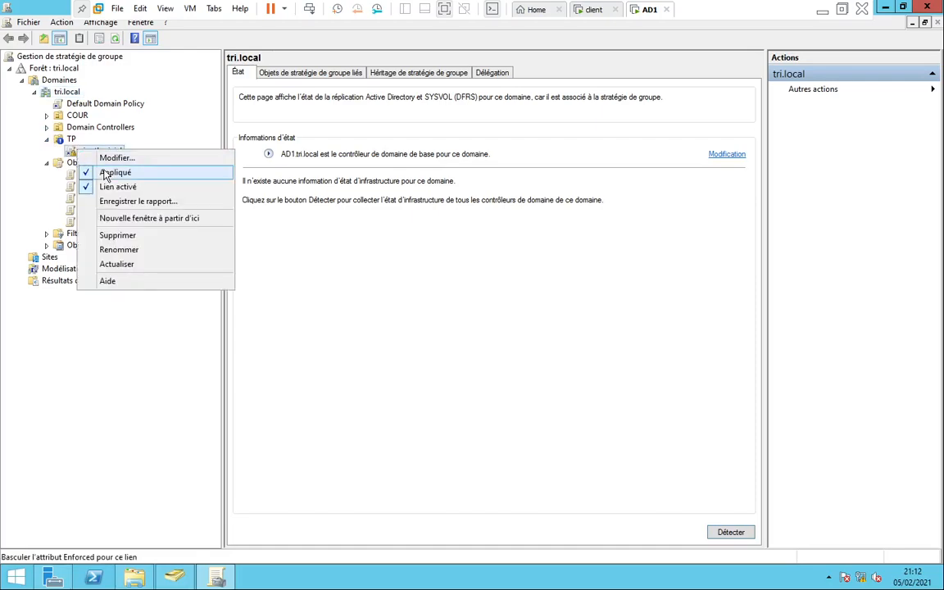
pyautogui.click(106, 235)
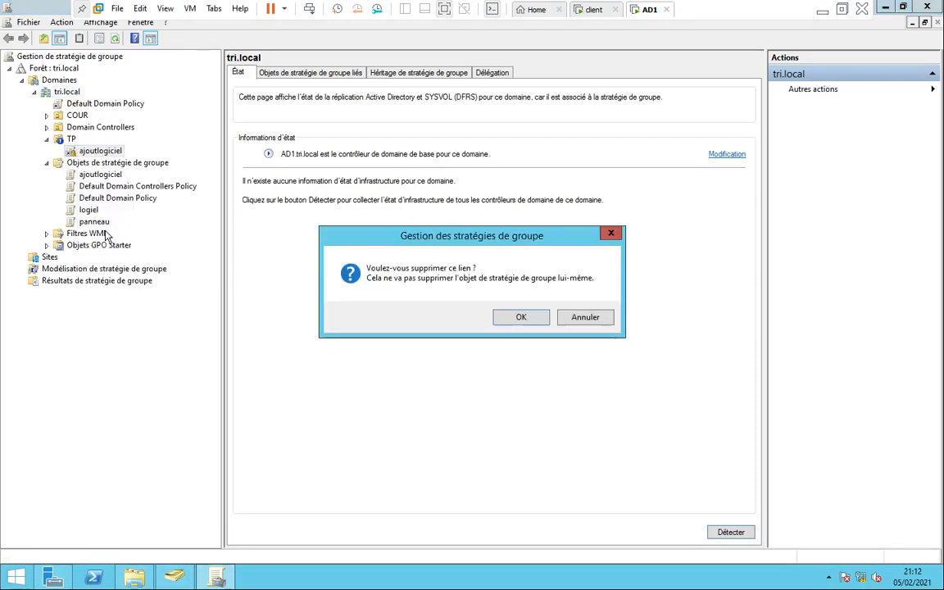
pyautogui.click(523, 317)
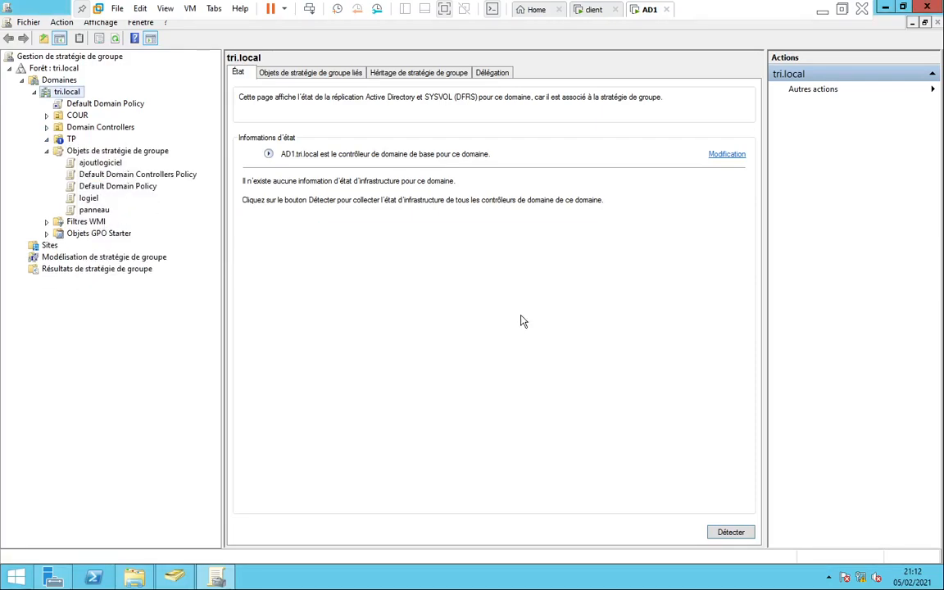
# Delete the logiel GPO link under COUR
pyautogui.click(59, 117)
pyautogui.click(46, 115)
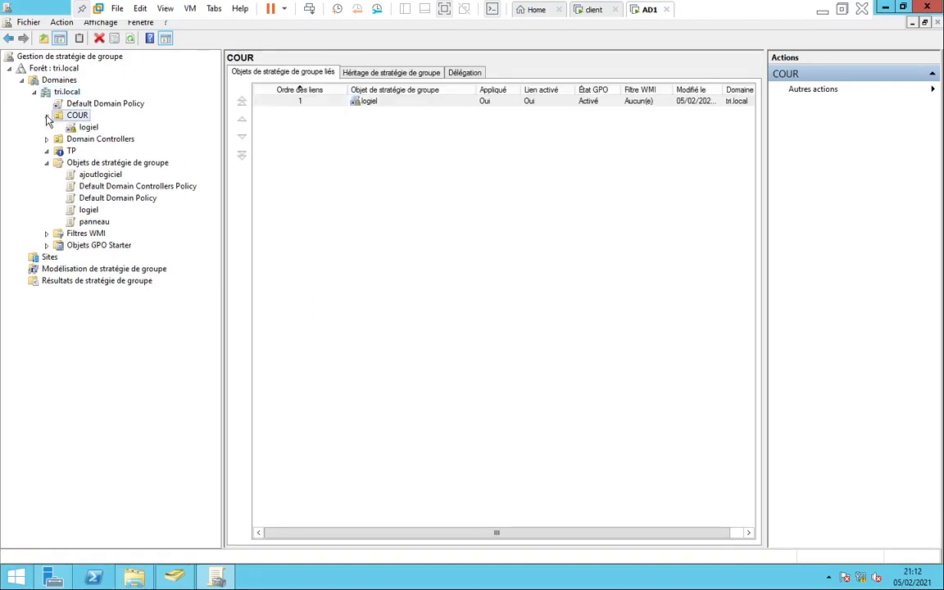
pyautogui.rightClick(86, 127)
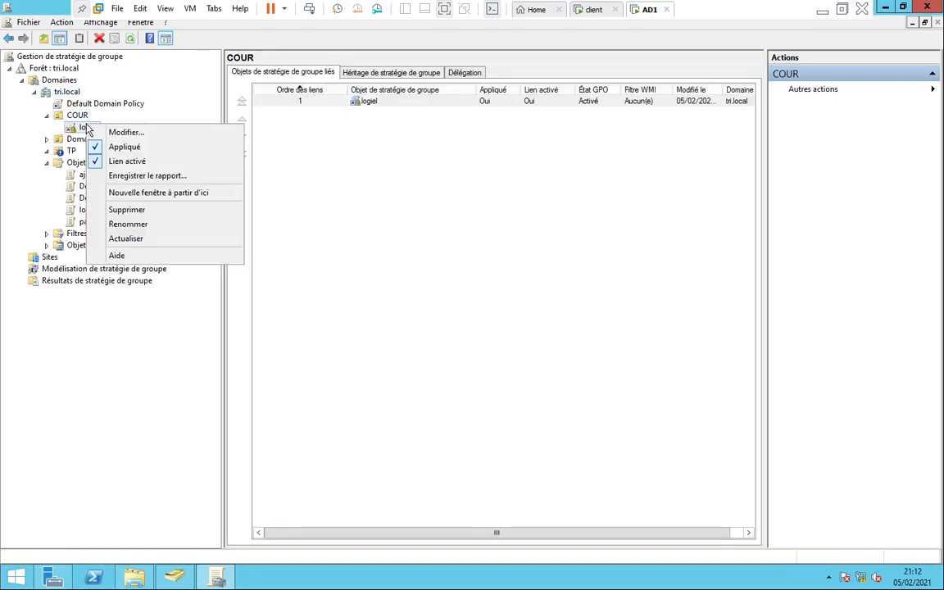
pyautogui.click(118, 210)
pyautogui.click(511, 318)
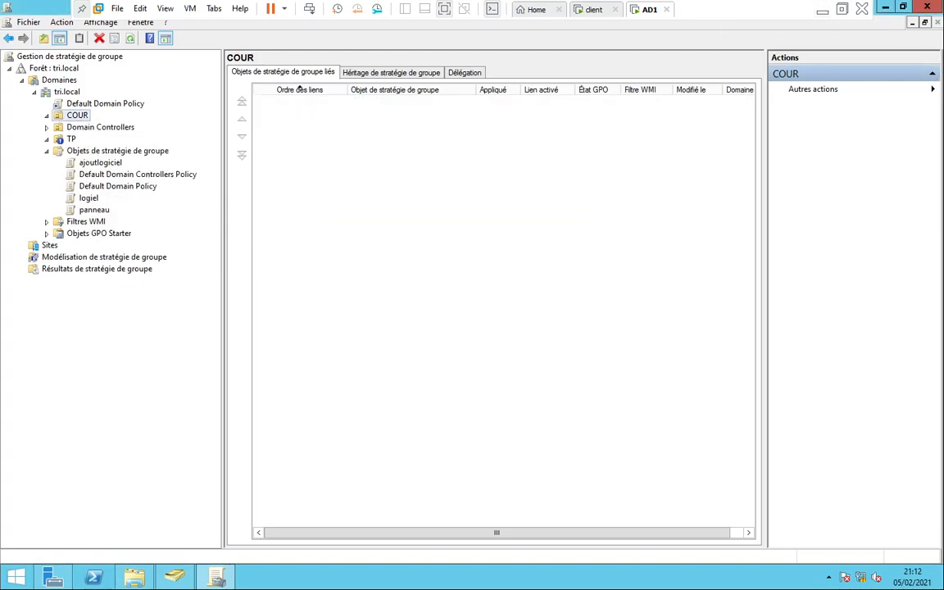
# On the client, open the command prompt from search and run gpupdate /force
pyautogui.click(591, 10)
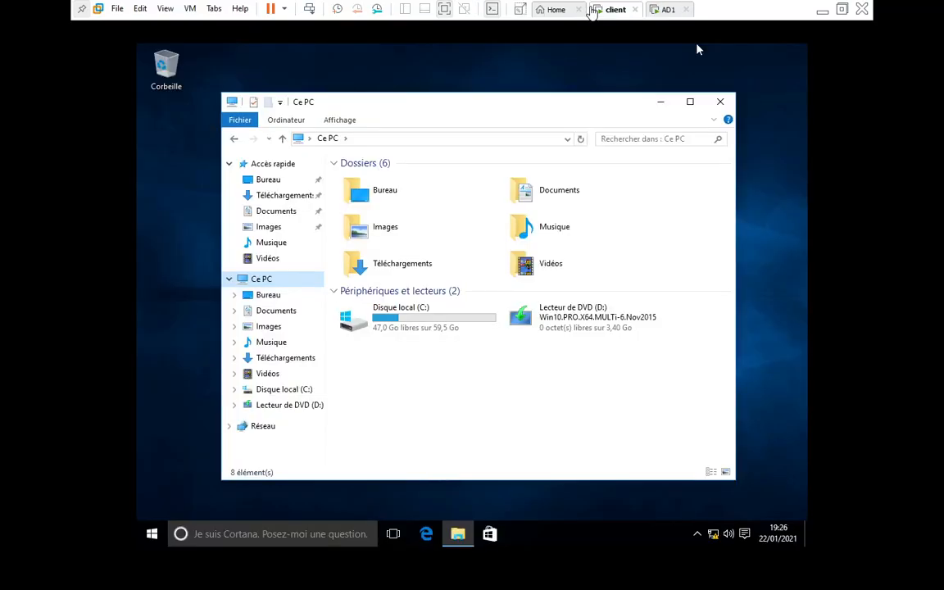
pyautogui.click(217, 537)
pyautogui.write('cmd')
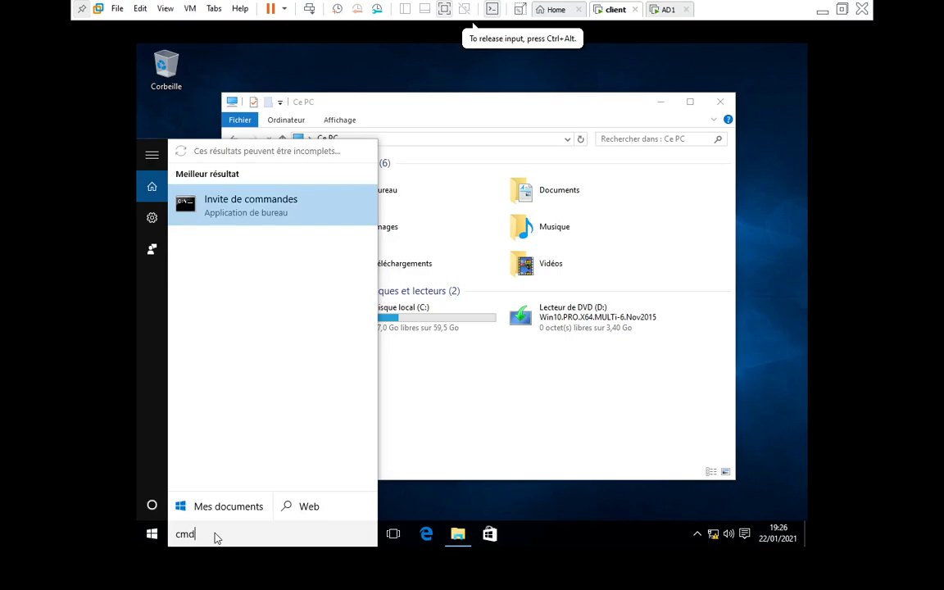
pyautogui.press('Return')
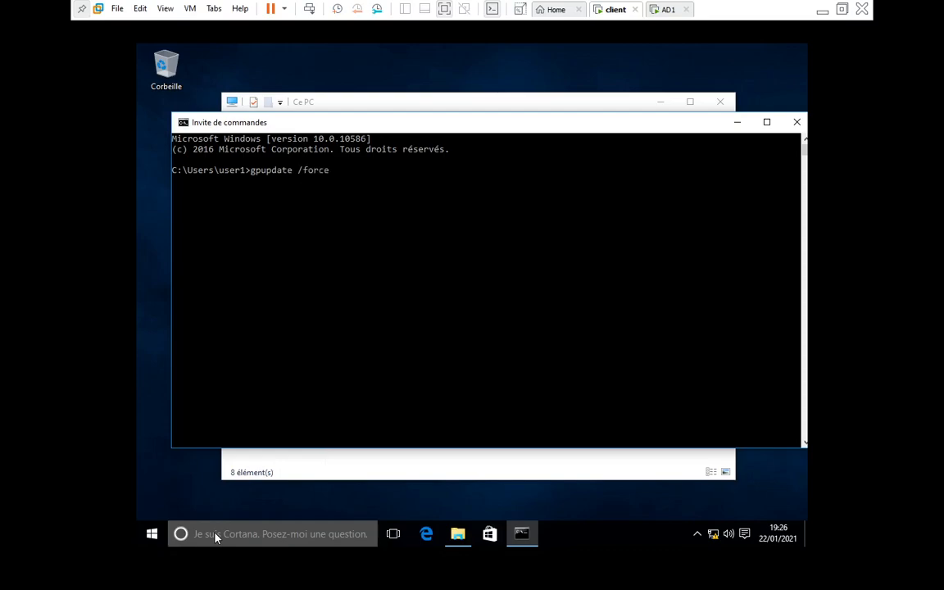
pyautogui.press('Return')
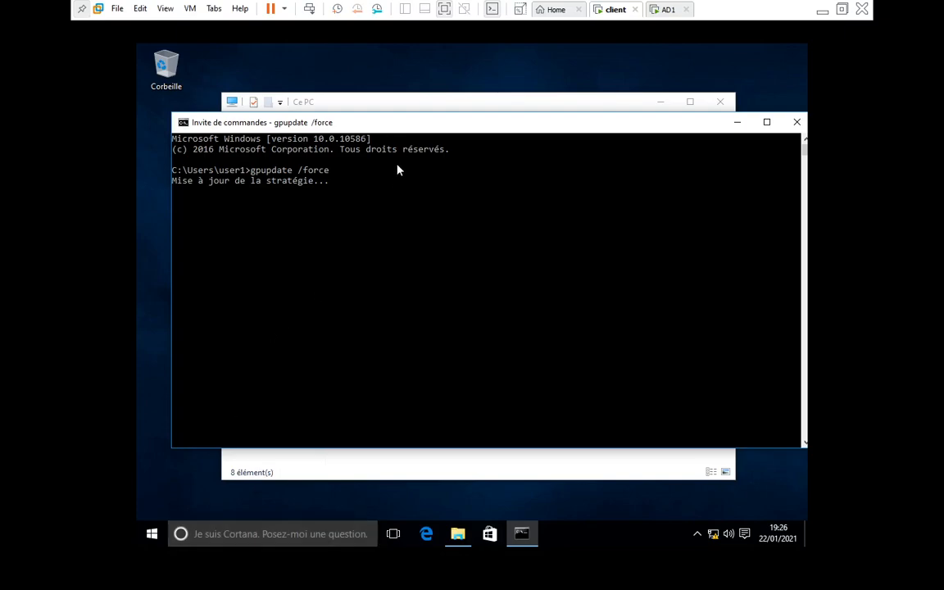
pyautogui.click(385, 104)
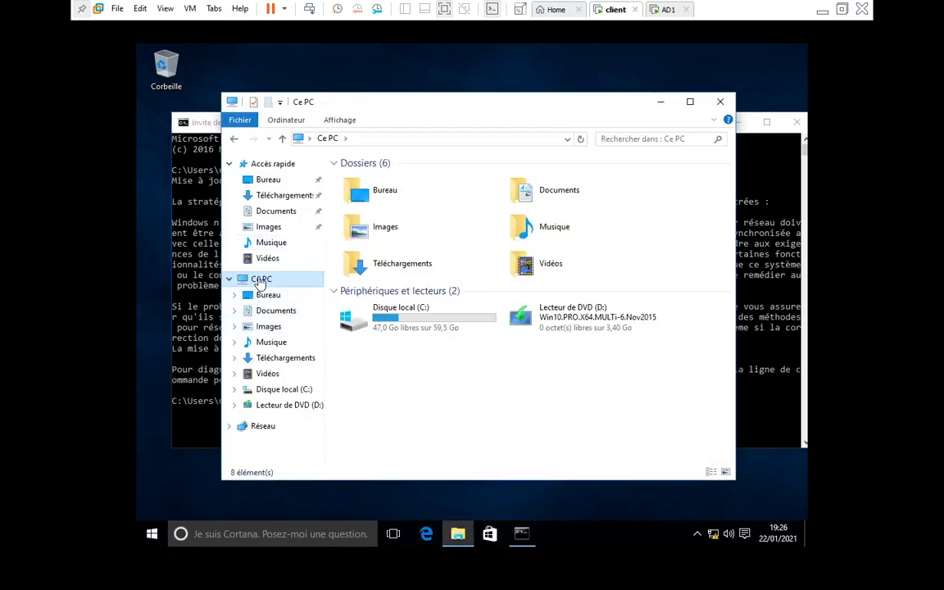
# Open Ce PC's System properties and minimize the command prompt
pyautogui.rightClick(258, 281)
pyautogui.click(311, 453)
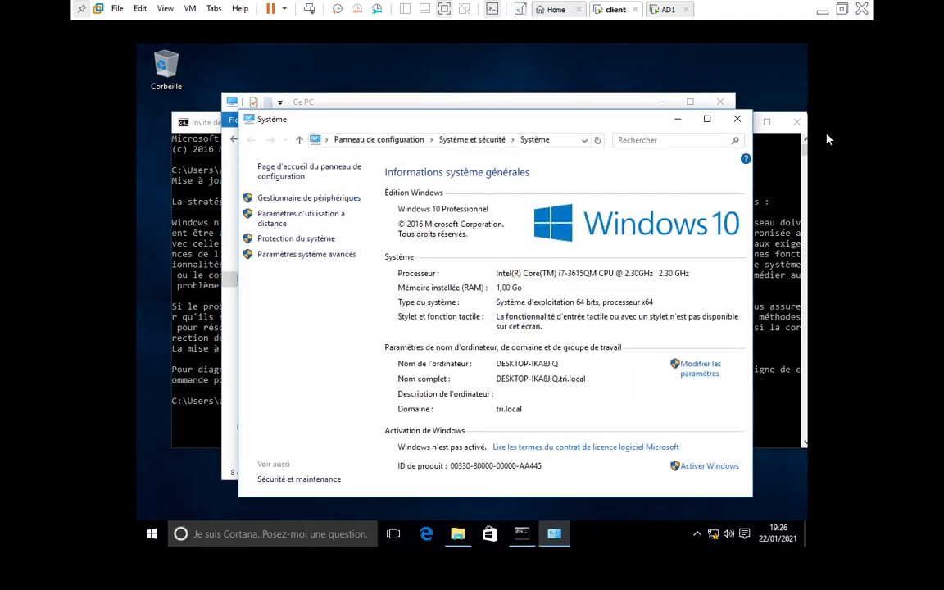
pyautogui.click(785, 154)
pyautogui.click(738, 123)
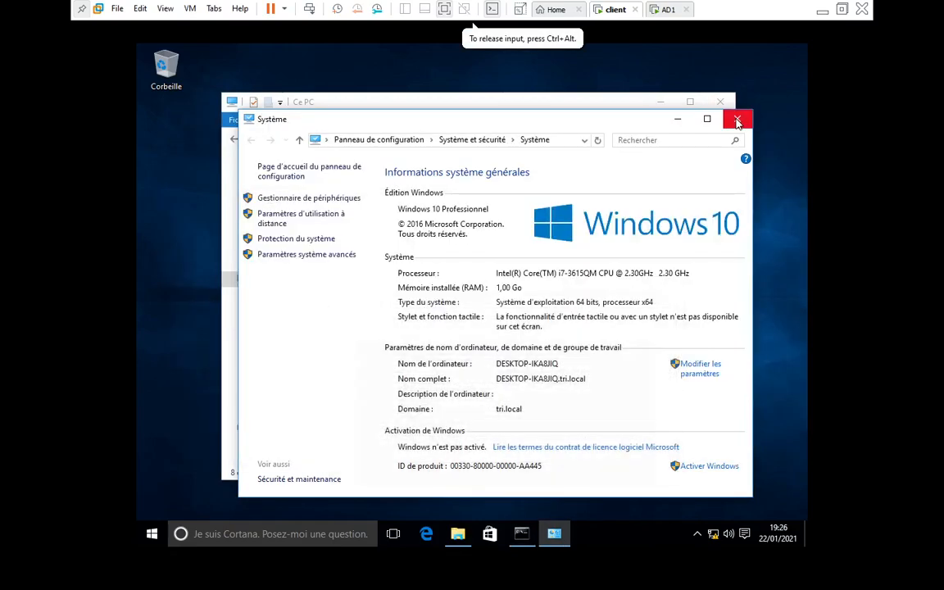
# Attempt advanced system settings with the misspelled Adminstrateur account, cancelling after it fails
pyautogui.click(282, 256)
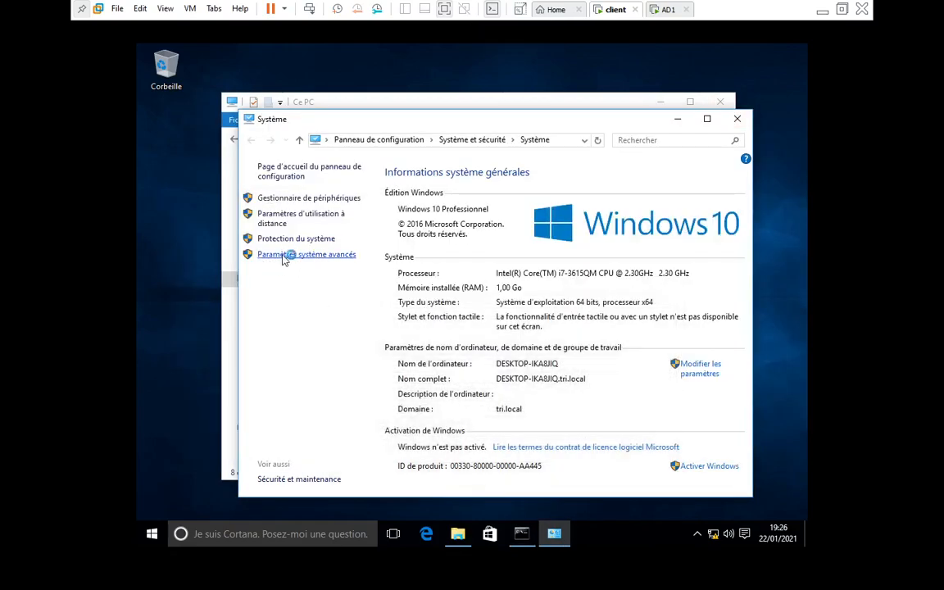
pyautogui.write('Adm')
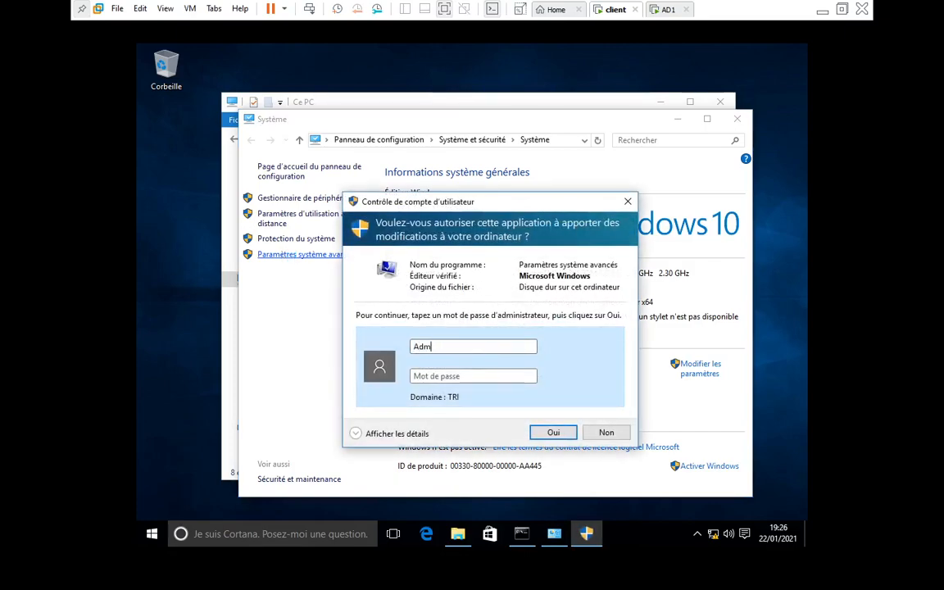
pyautogui.write('instrateur')
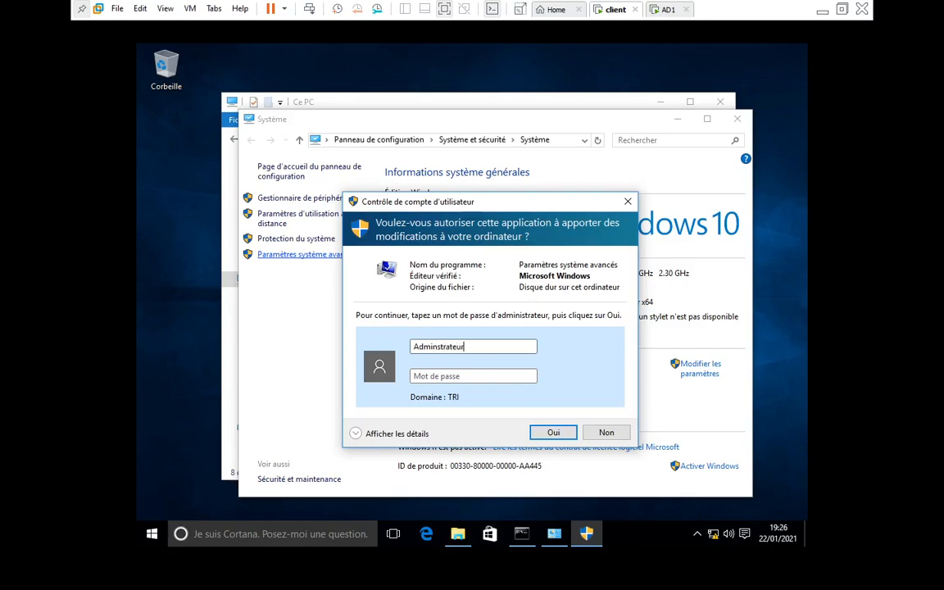
pyautogui.press('Tab')
pyautogui.write('********')
pyautogui.press('Return')
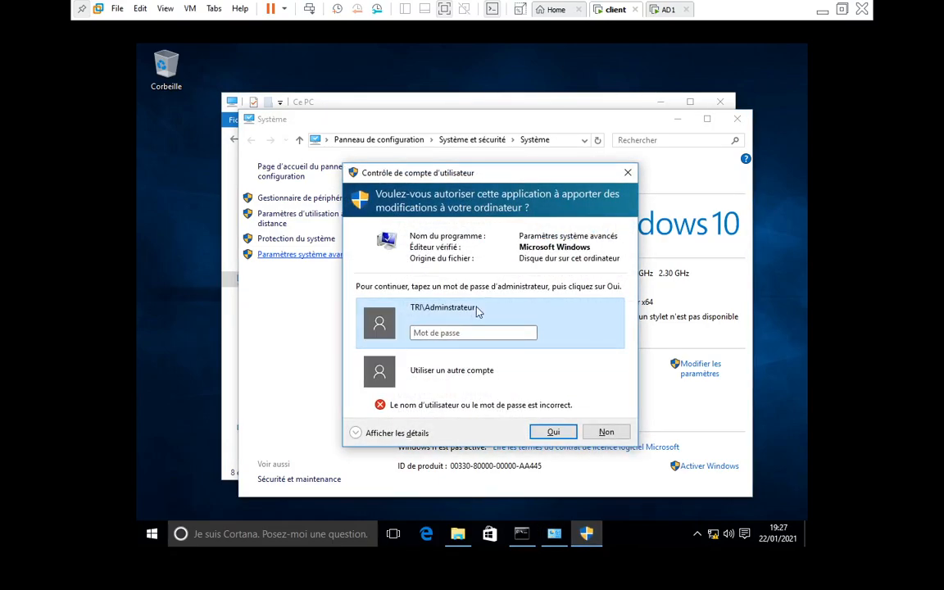
pyautogui.write('********')
pyautogui.press('Return')
pyautogui.click(474, 373)
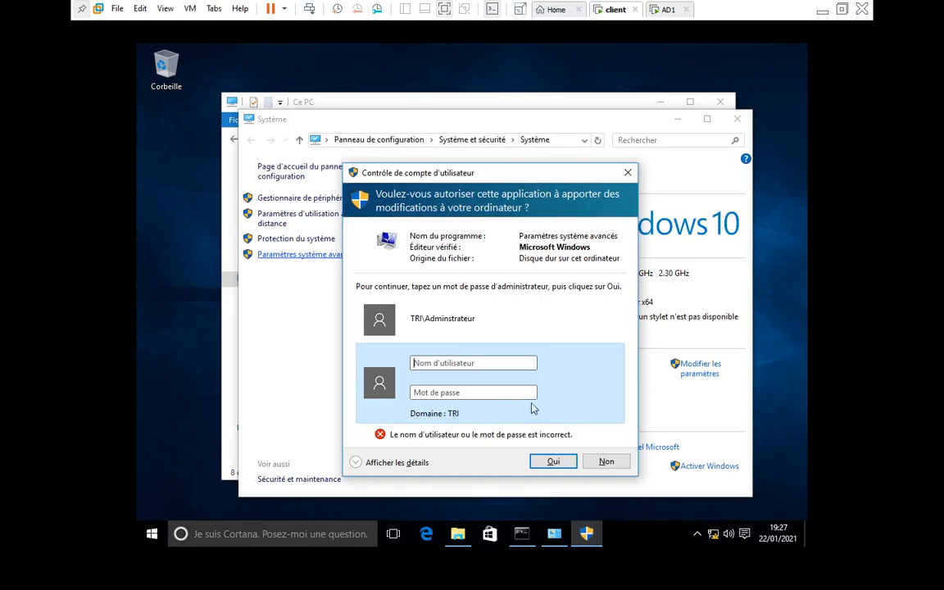
pyautogui.click(606, 462)
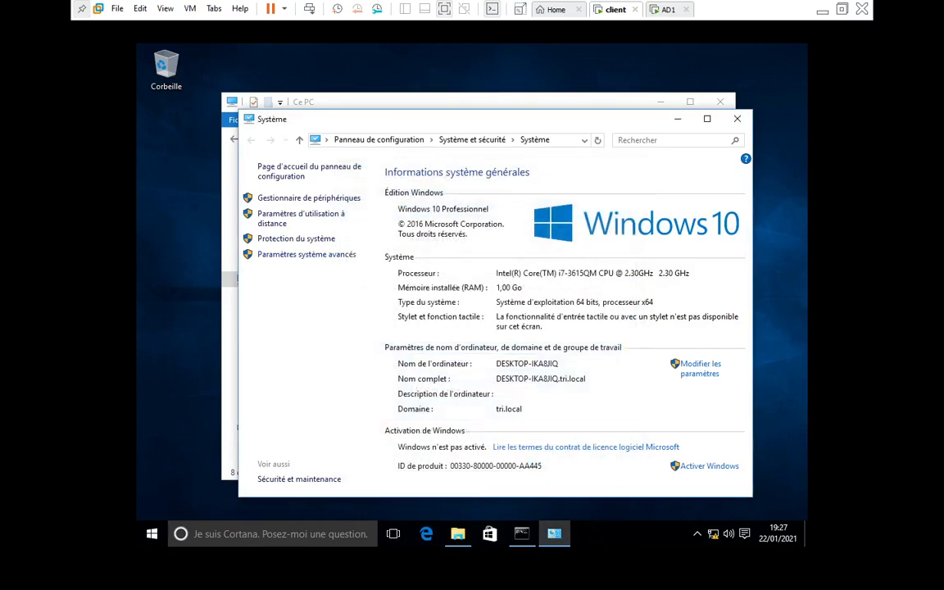
# Reopen advanced system settings and elevate with the Administrateur account and its password
pyautogui.click(305, 258)
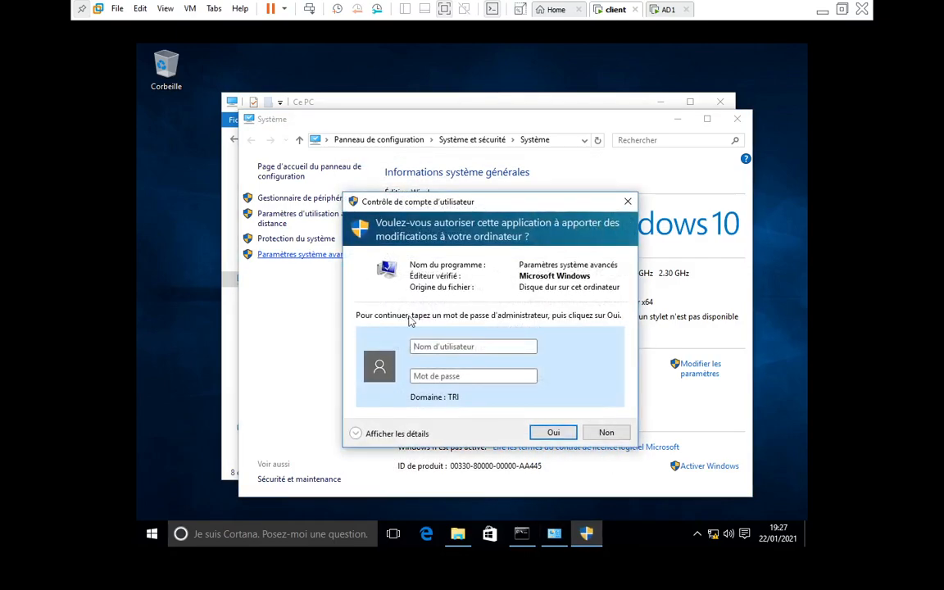
pyautogui.click(432, 346)
pyautogui.write('Adminis')
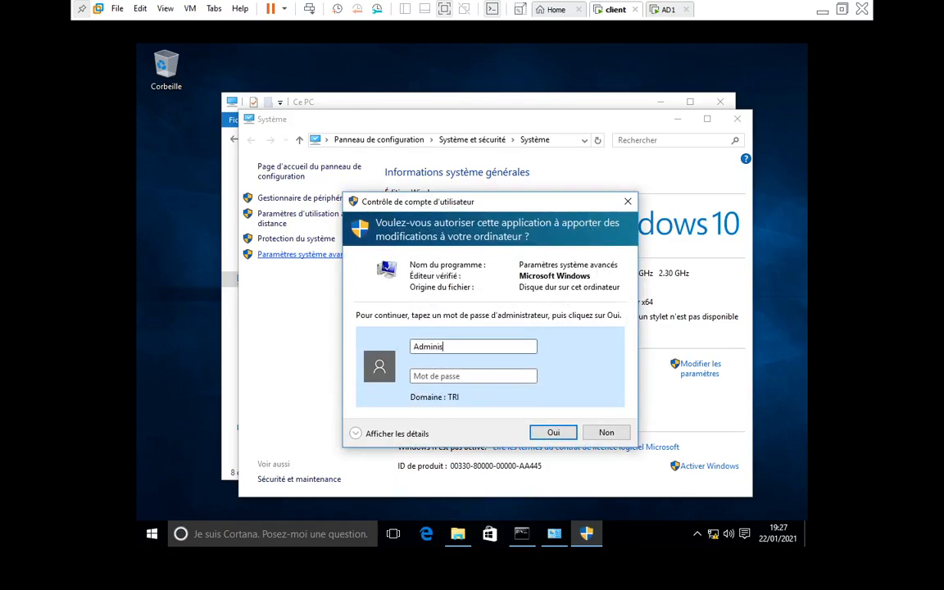
pyautogui.write('trateur')
pyautogui.press('Tab')
pyautogui.write('****')
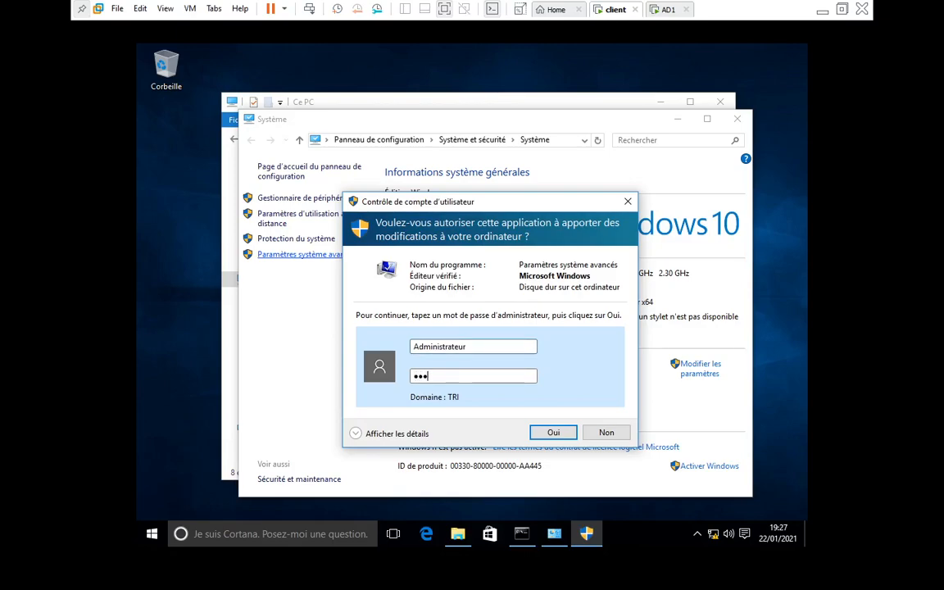
pyautogui.write('****')
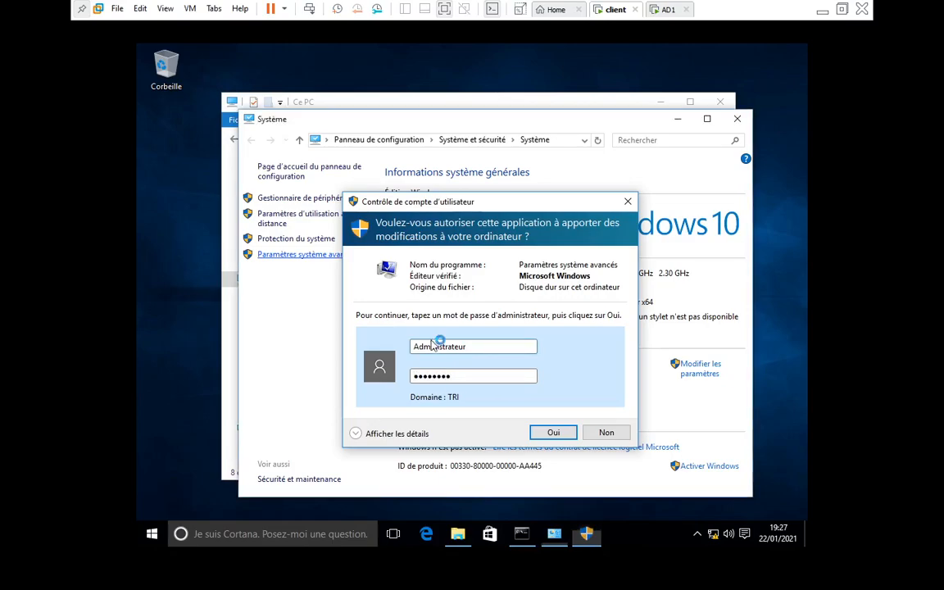
pyautogui.press('Return')
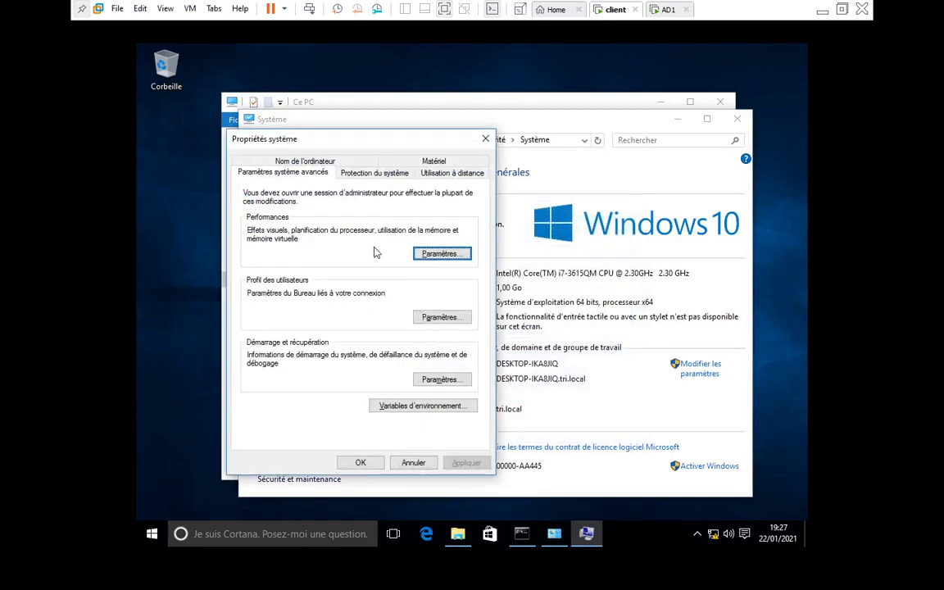
# Open the User Profiles settings and select the domain user's profile
pyautogui.moveTo(407, 141); pyautogui.dragTo(440, 119)
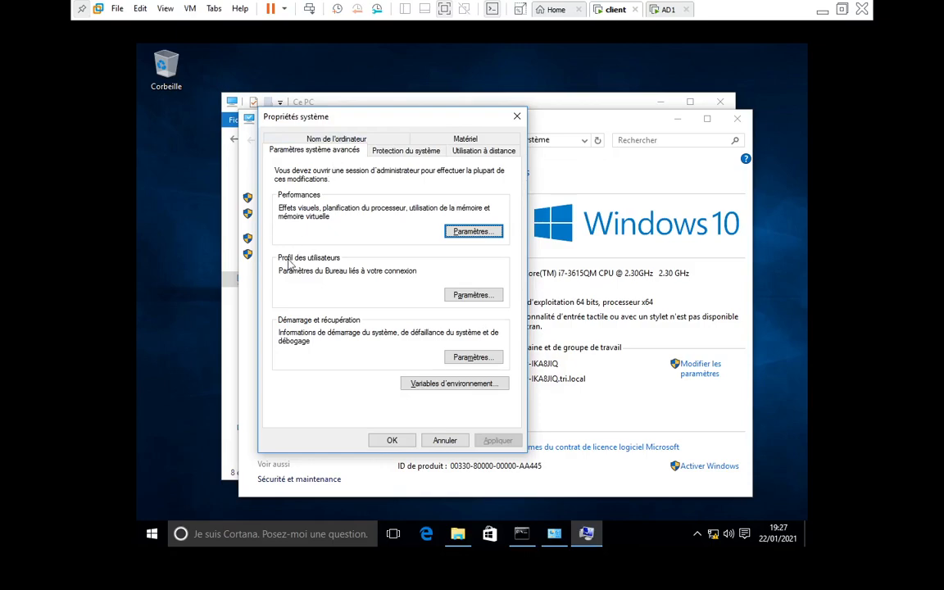
pyautogui.click(469, 297)
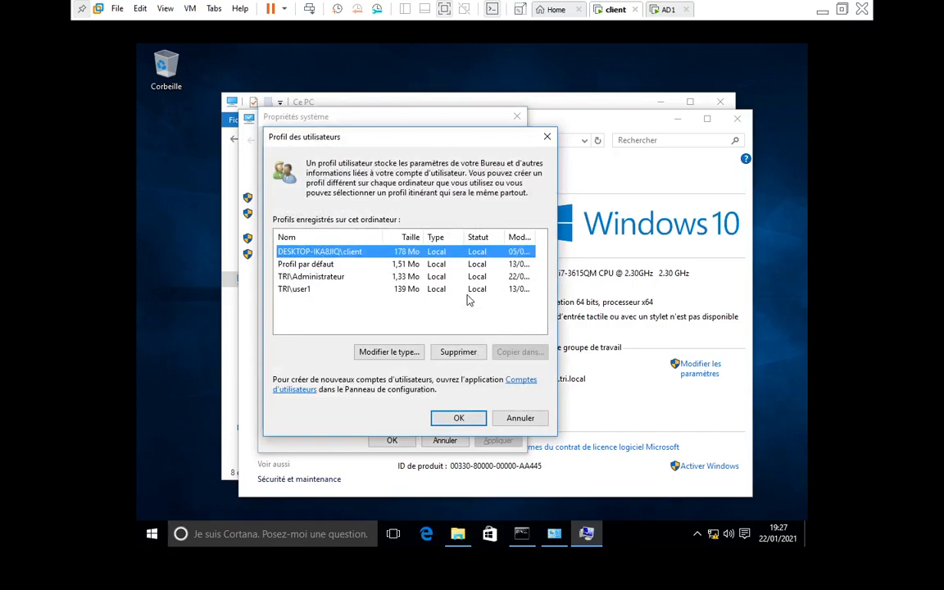
pyautogui.click(468, 294)
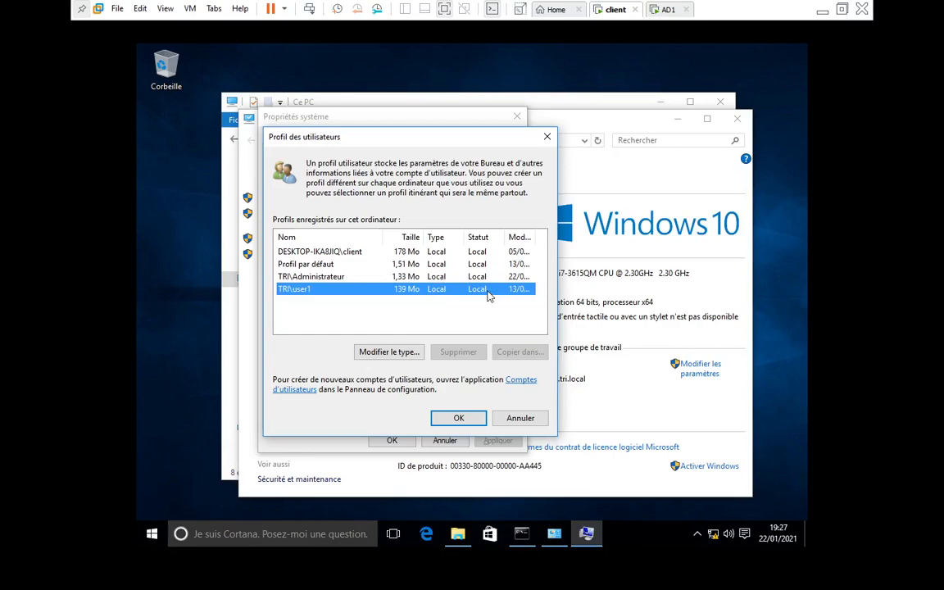
pyautogui.click(150, 534)
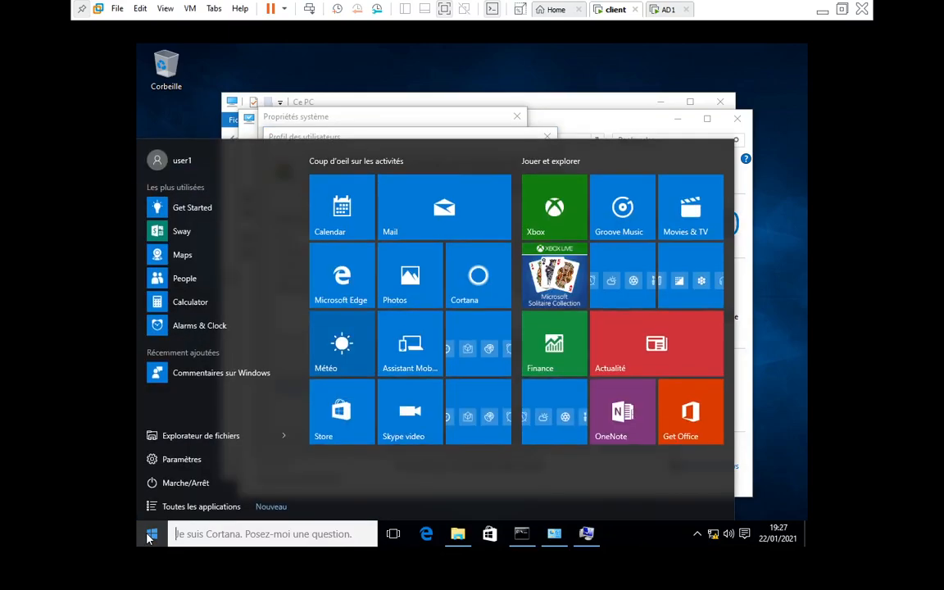
# Sign the domain user out through the Start menu account options
pyautogui.click(181, 163)
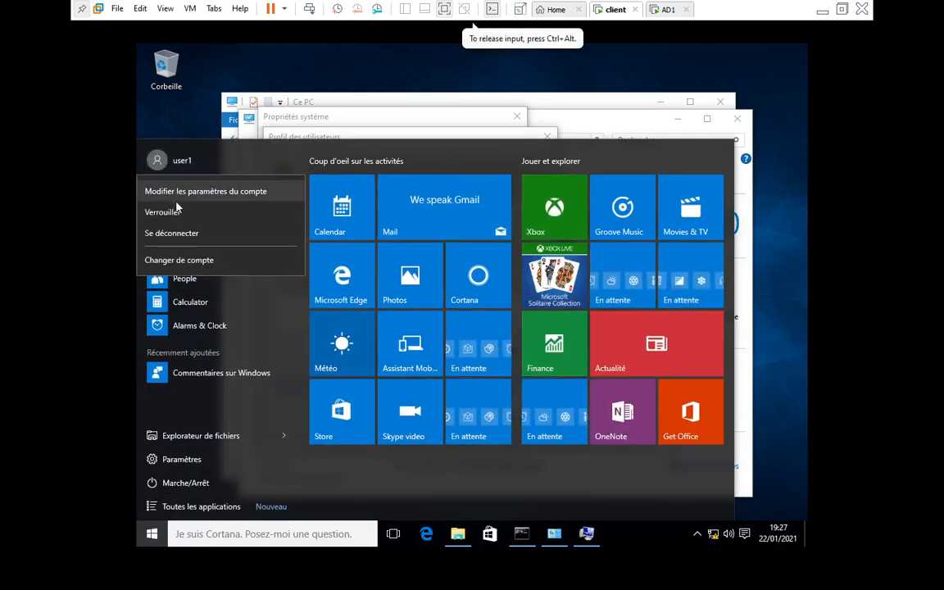
pyautogui.click(173, 234)
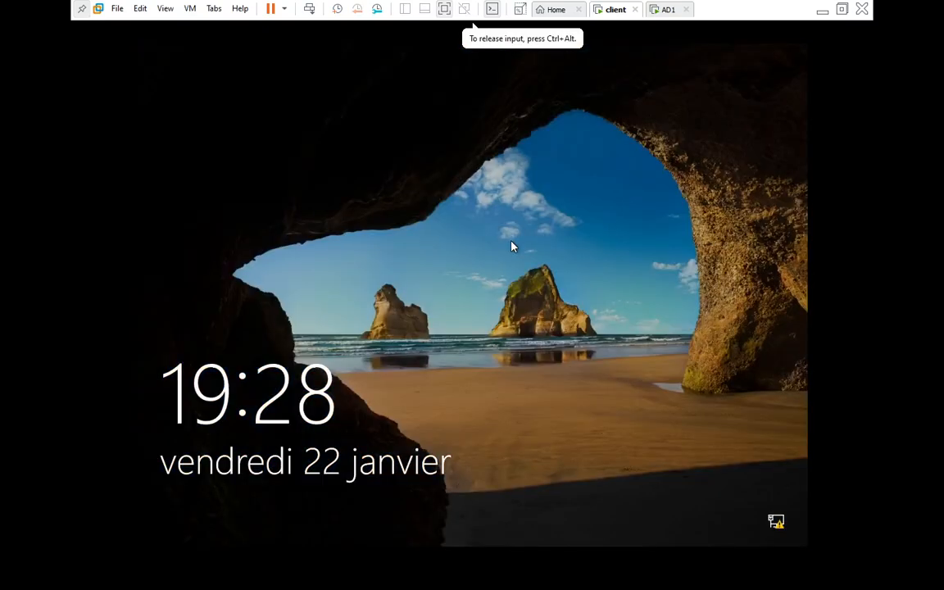
pyautogui.click(190, 8)
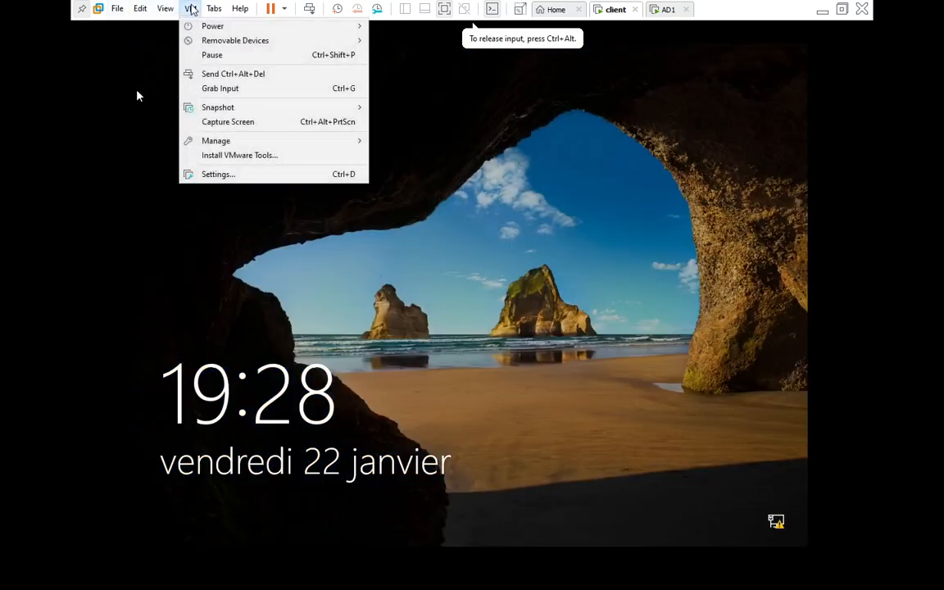
# Sign in to the client as the other domain user with its password, then capture input
pyautogui.click(212, 74)
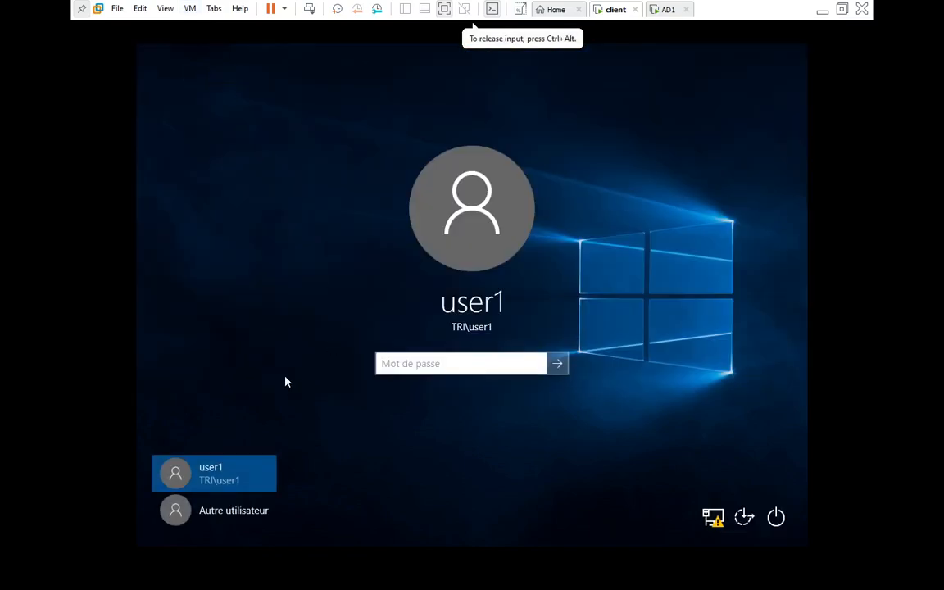
pyautogui.click(217, 514)
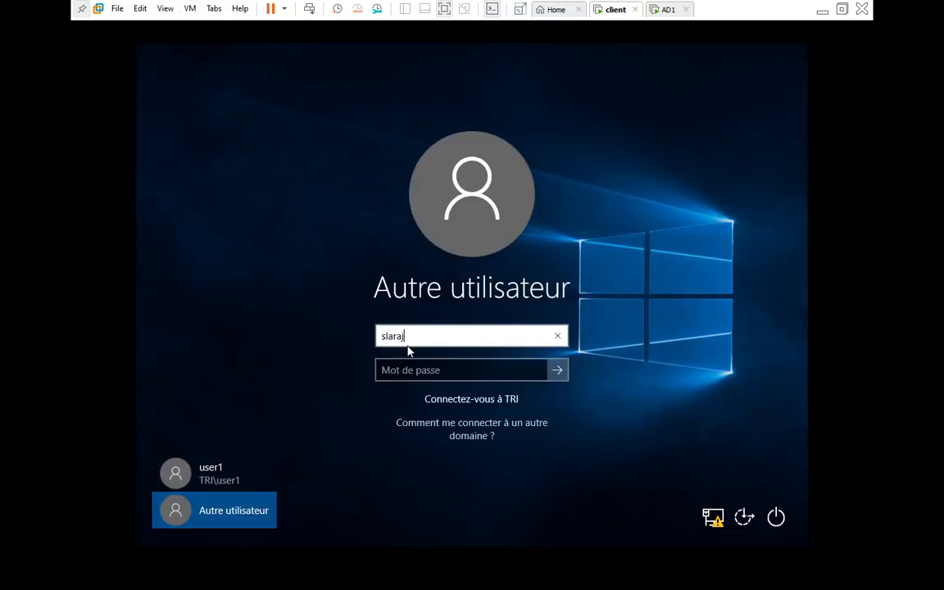
pyautogui.click(402, 371)
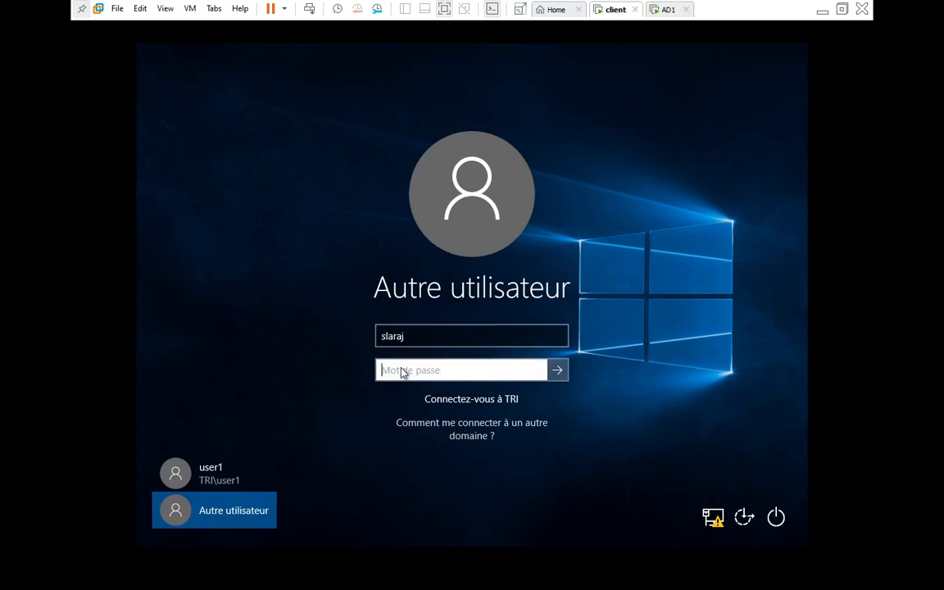
pyautogui.write('••••••')
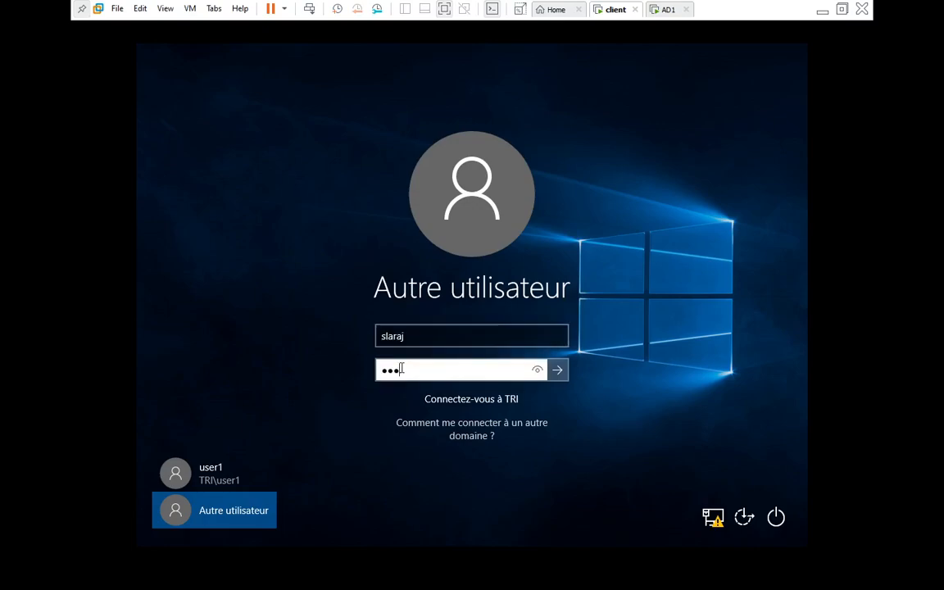
pyautogui.write('••')
pyautogui.press('Return')
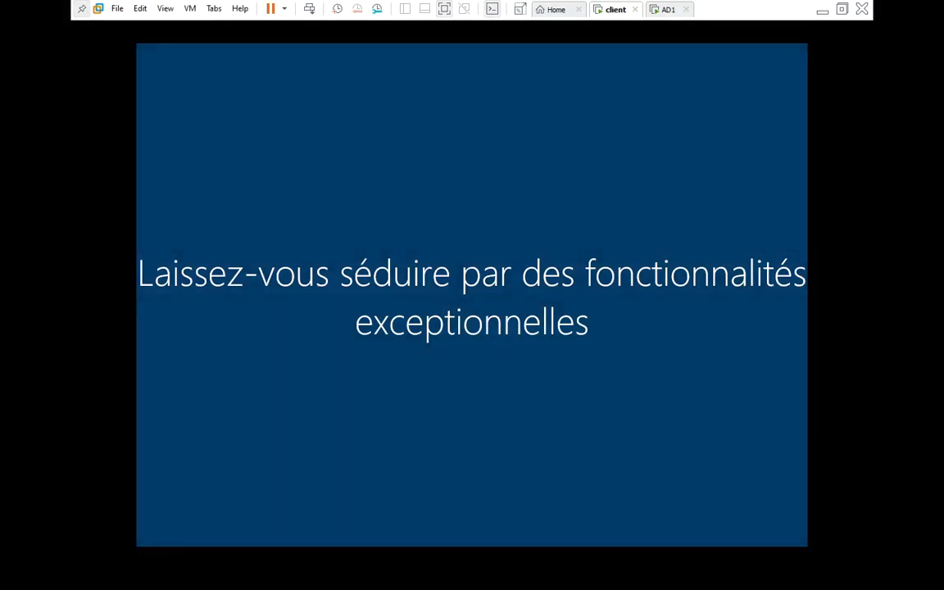
pyautogui.click(474, 27)
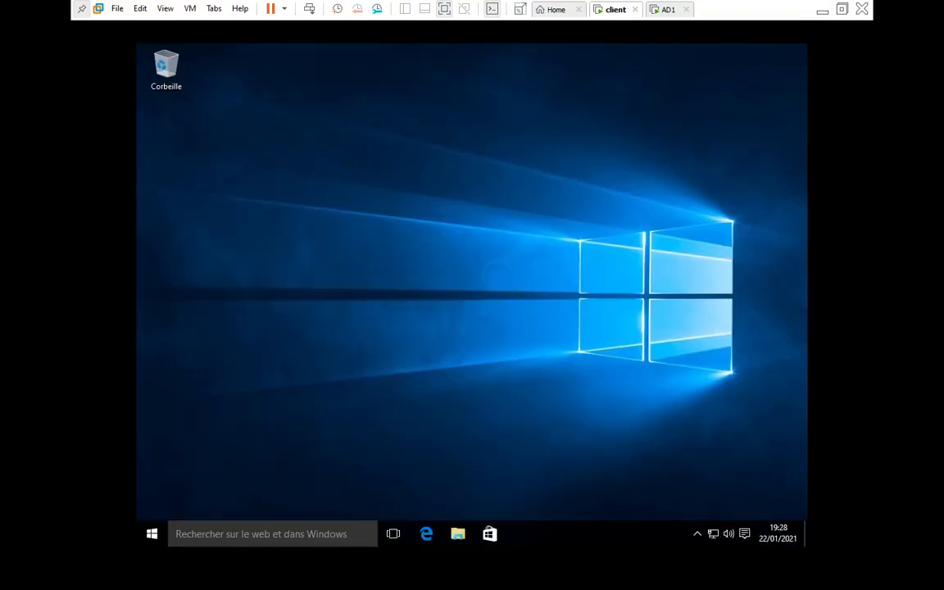
# Open the advanced system settings from Ce PC's properties in File Explorer
pyautogui.click(453, 537)
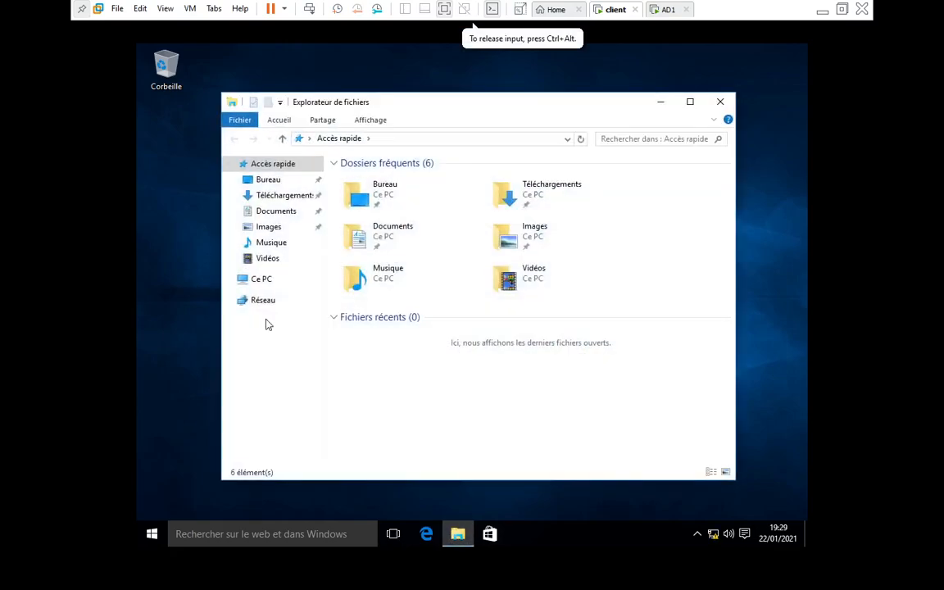
pyautogui.rightClick(258, 281)
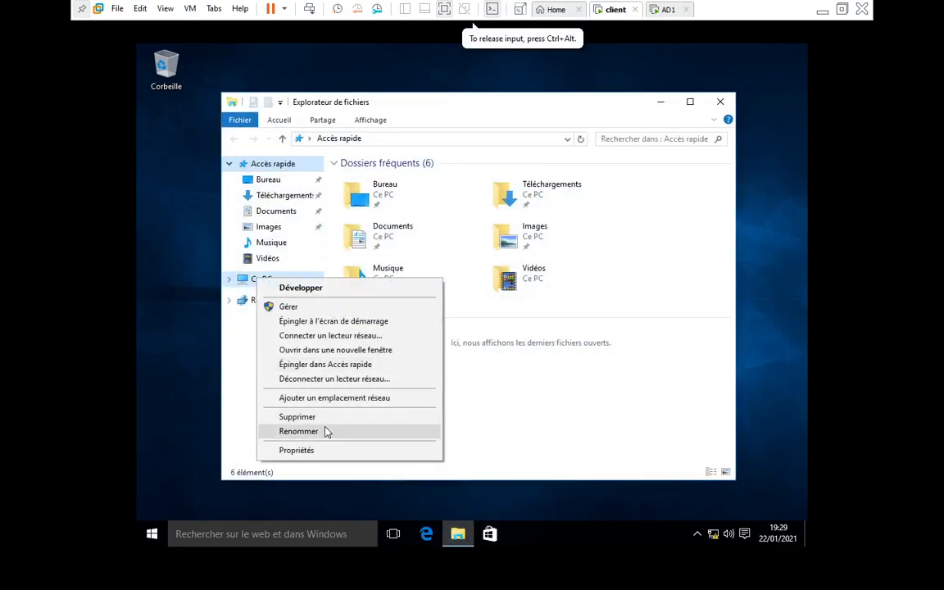
pyautogui.click(296, 450)
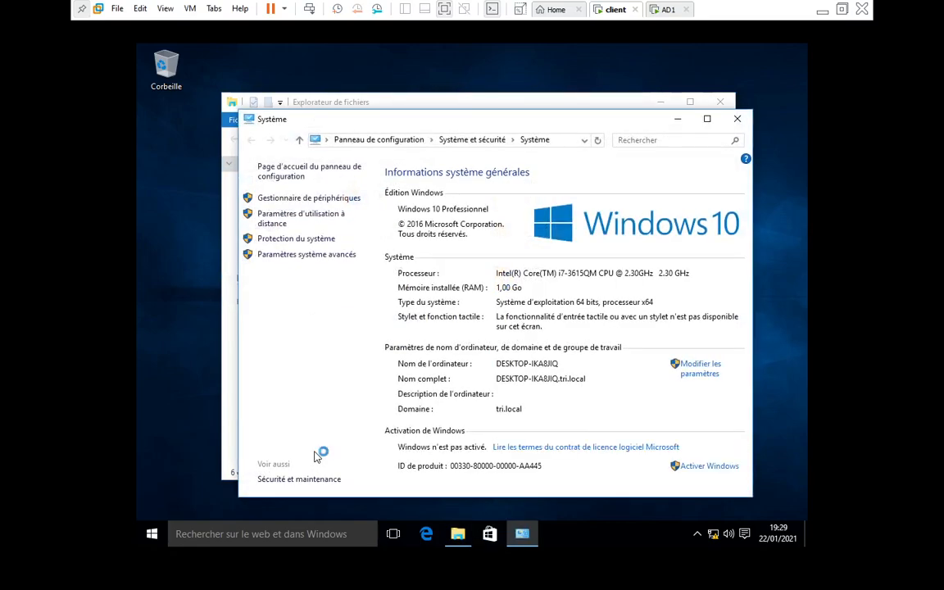
pyautogui.click(312, 256)
# Elevate with administrator credentials, confirm the domain user's profile is roaming, then switch to AD1
pyautogui.write('Administra')
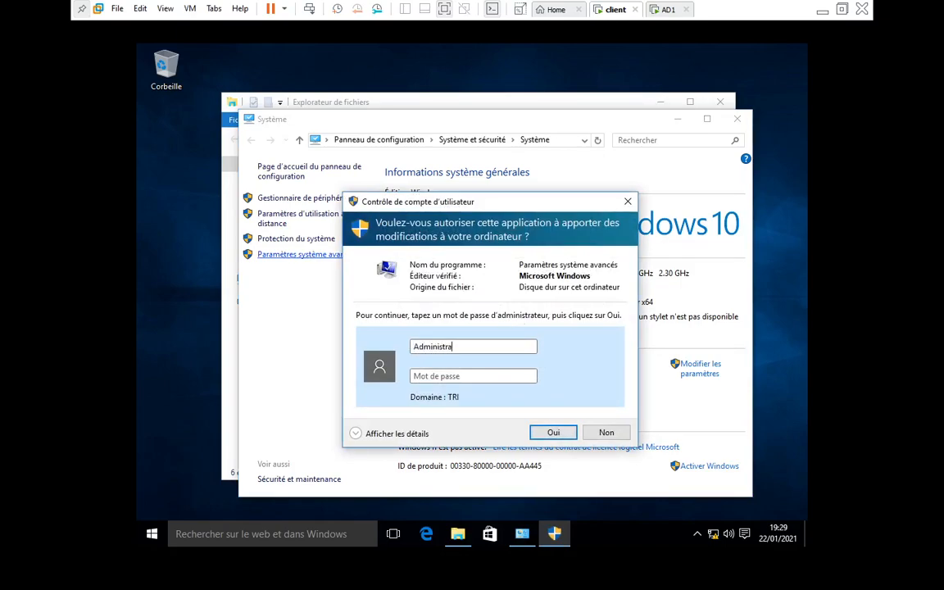
pyautogui.press('Tab')
pyautogui.write('•••••')
pyautogui.click(562, 432)
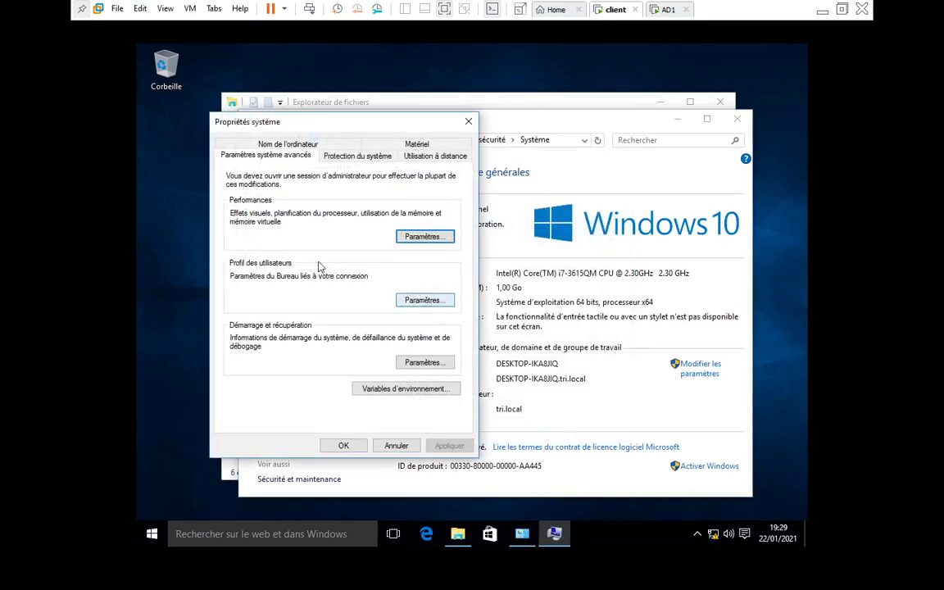
pyautogui.click(419, 301)
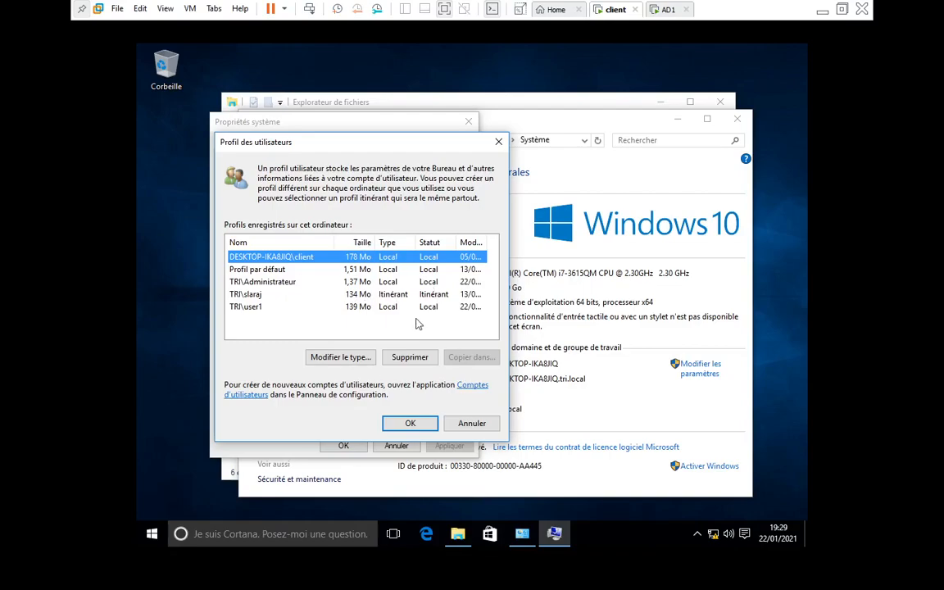
pyautogui.click(666, 9)
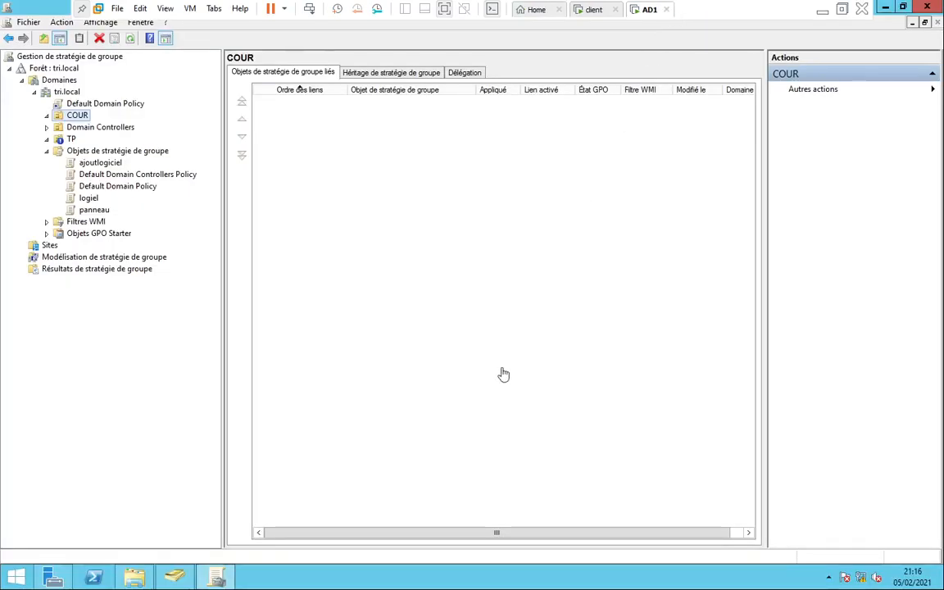
# On AD1, open C:\profileG to confirm the user's .V5 profile folder, then return to the client
pyautogui.click(912, 23)
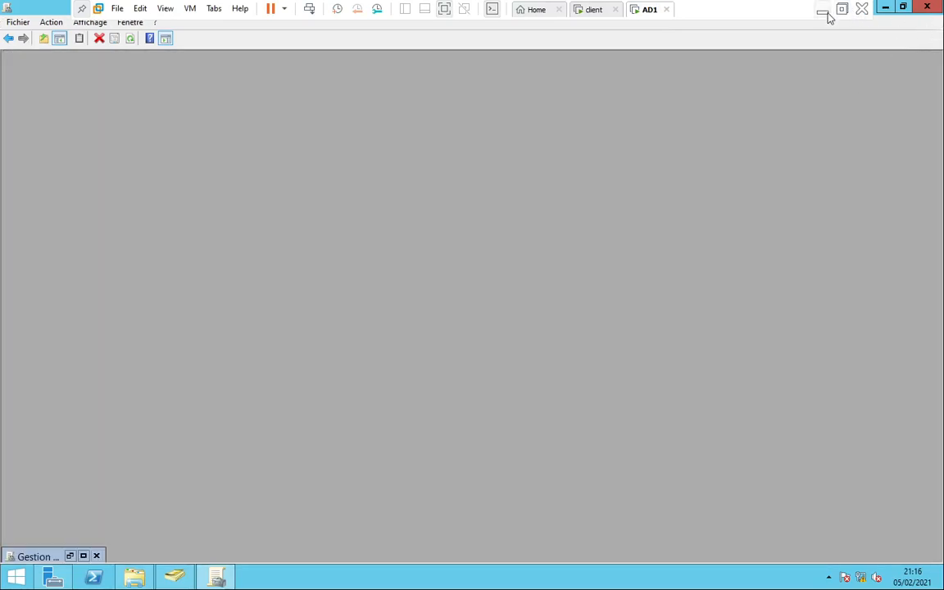
pyautogui.click(134, 577)
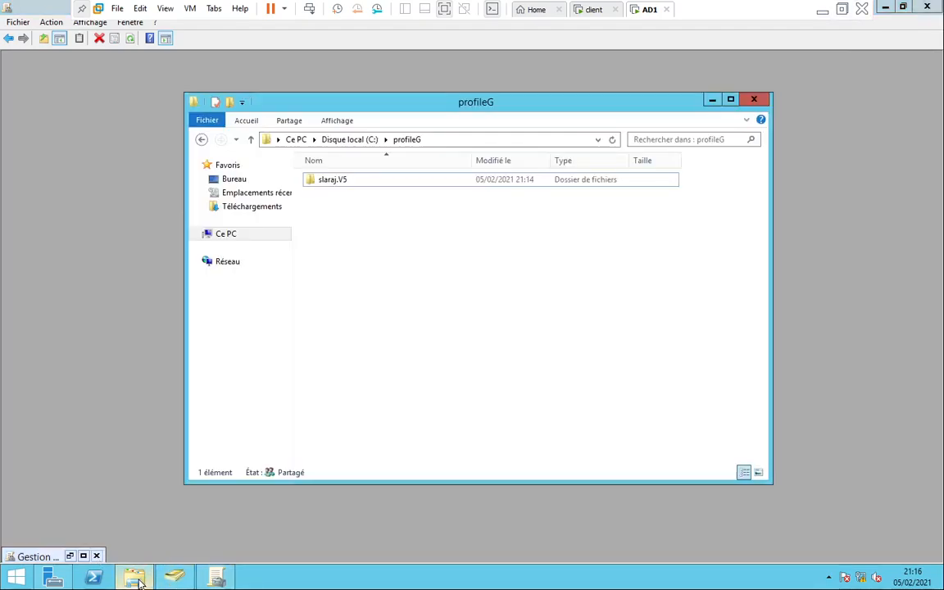
pyautogui.click(354, 141)
pyautogui.doubleClick(332, 195)
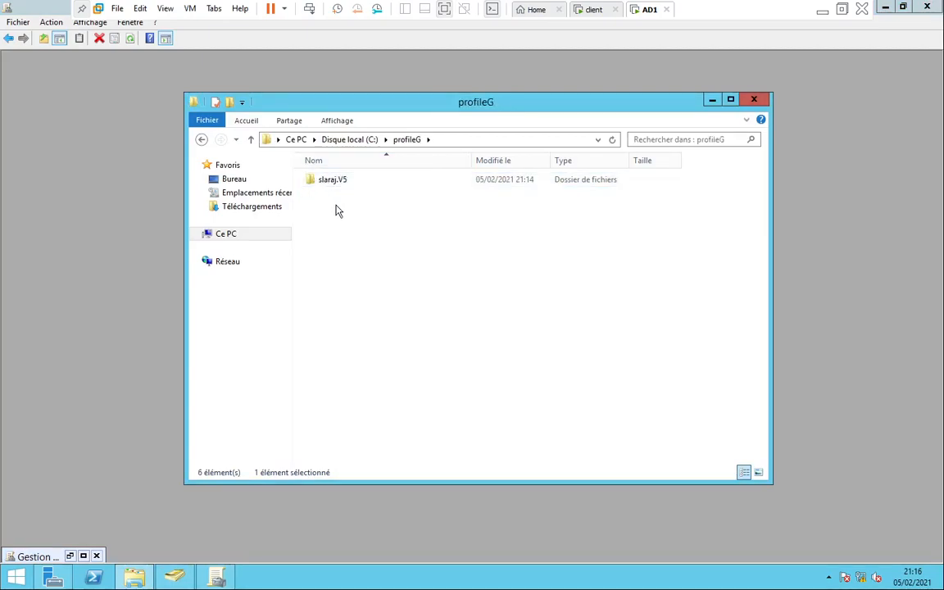
pyautogui.click(597, 14)
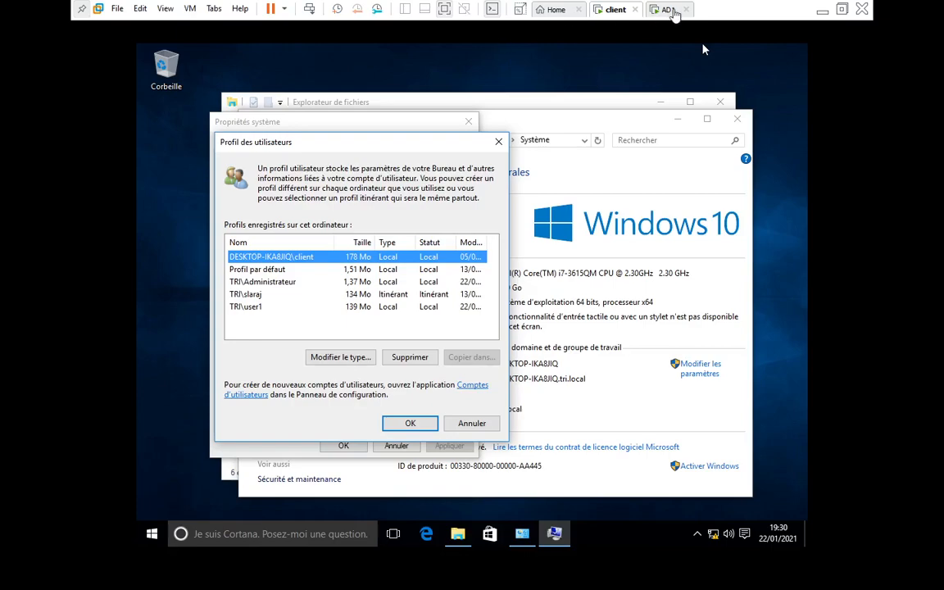
# Launch Active Directory Users and Computers from Server Manager's Outils menu and select the TP unit
pyautogui.click(664, 12)
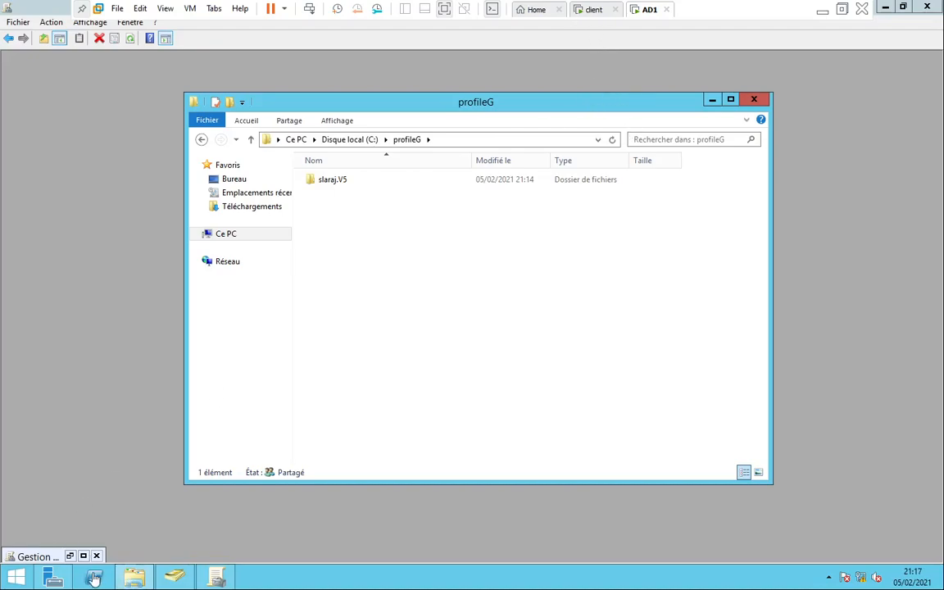
pyautogui.click(50, 578)
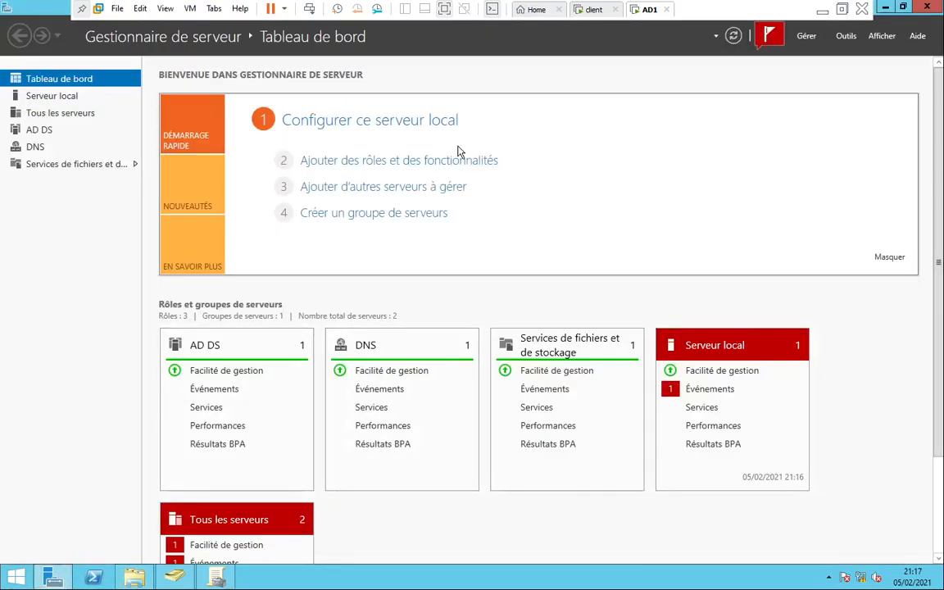
pyautogui.click(845, 37)
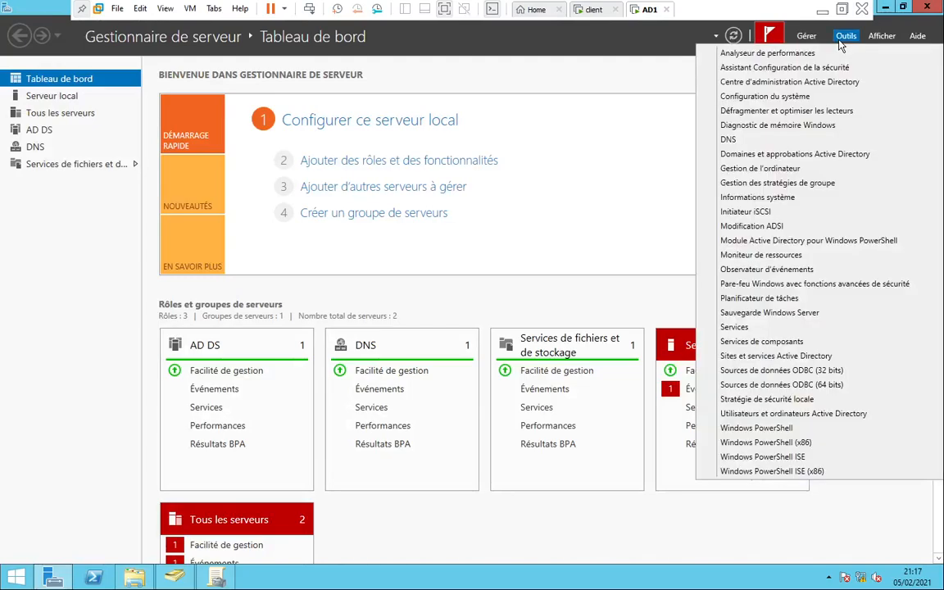
pyautogui.click(770, 414)
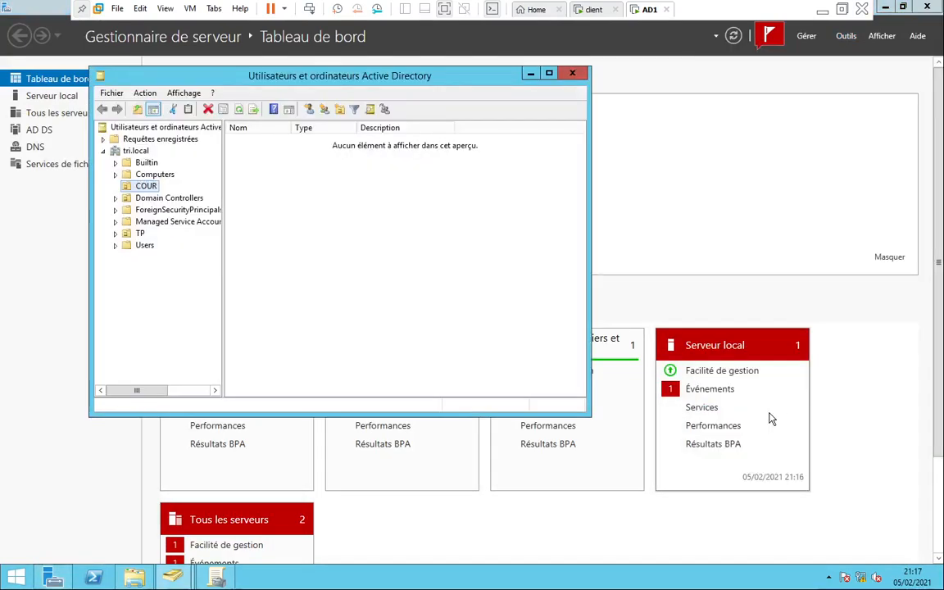
pyautogui.click(132, 235)
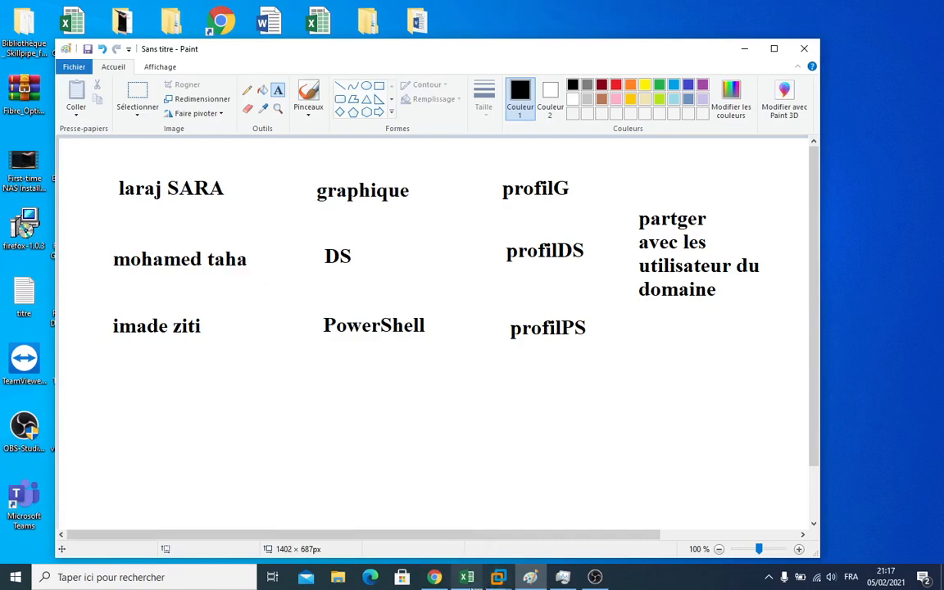
# Leave the Paint planning notes and bring the AD1 server VM back to the front
pyautogui.moveTo(490, 585)
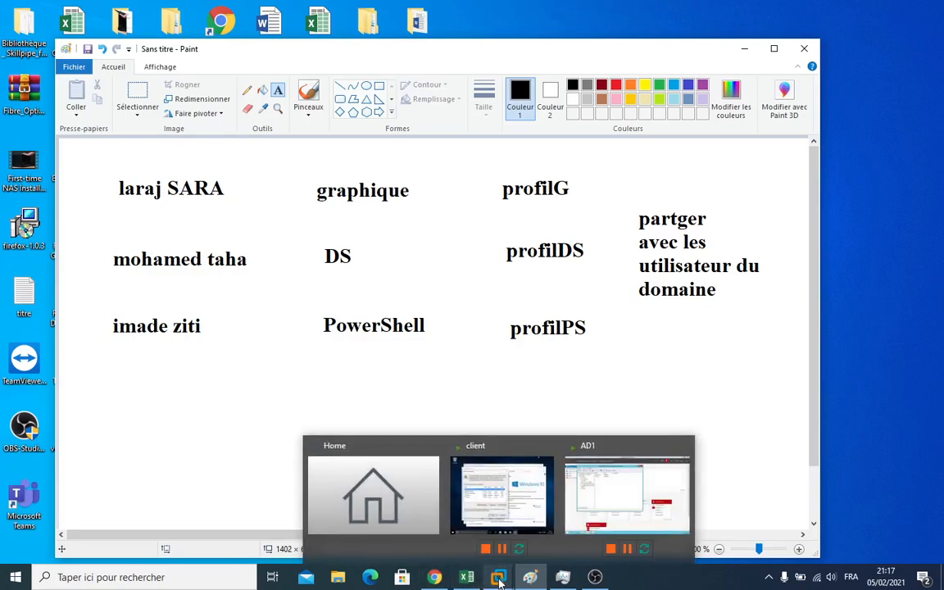
pyautogui.click(598, 501)
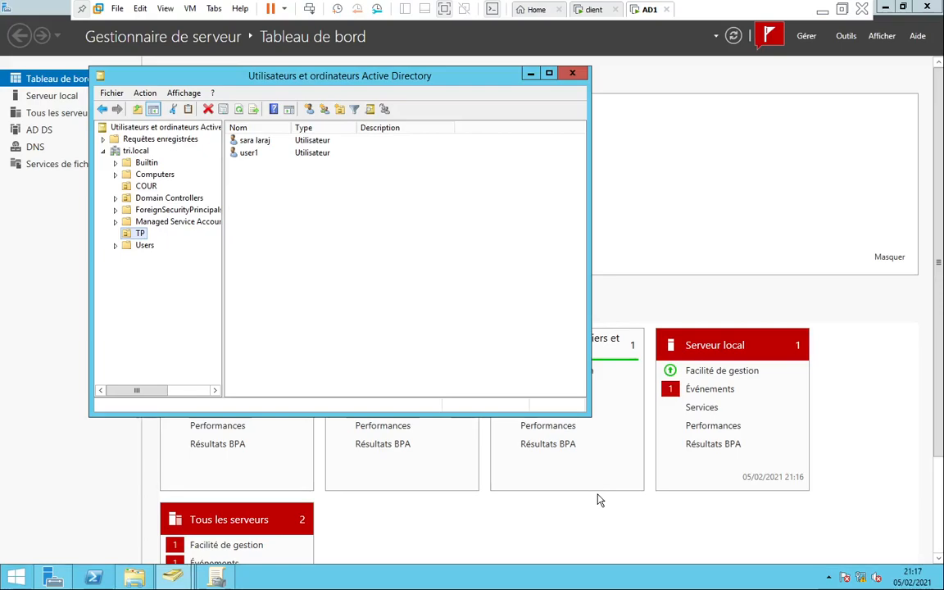
# Create a new folder named profileDS at the root of the C: drive
pyautogui.click(133, 578)
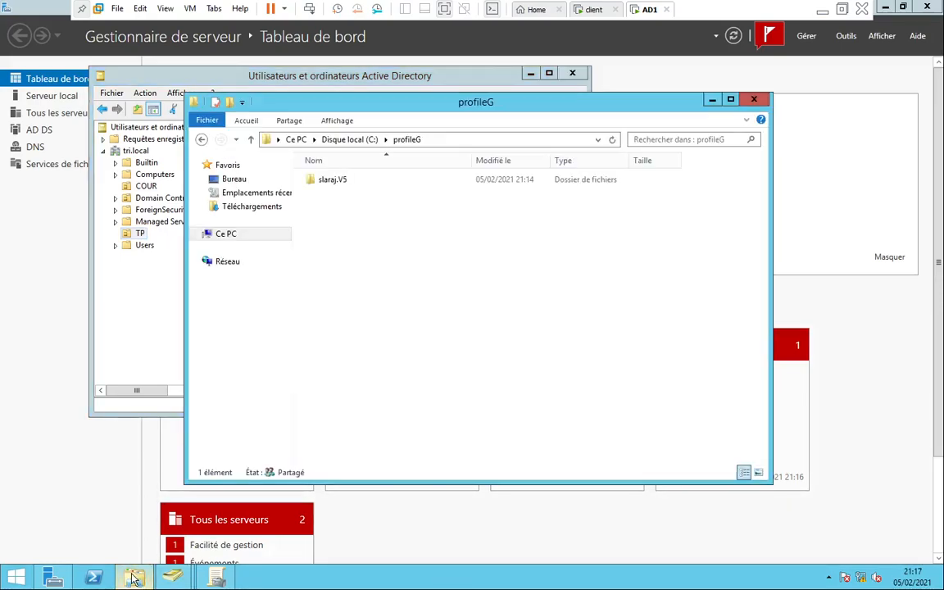
pyautogui.click(344, 141)
pyautogui.rightClick(341, 284)
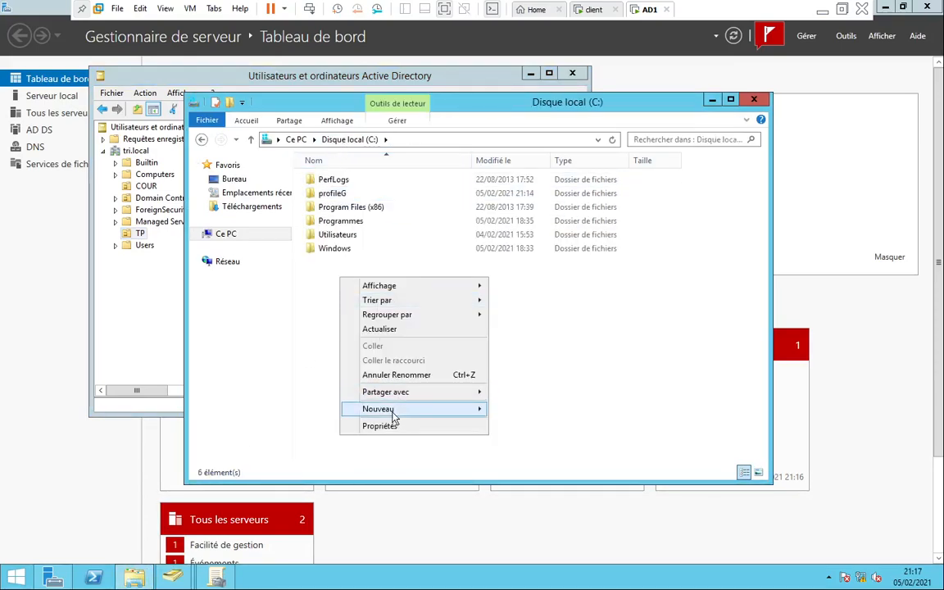
pyautogui.moveTo(394, 415)
pyautogui.click(512, 409)
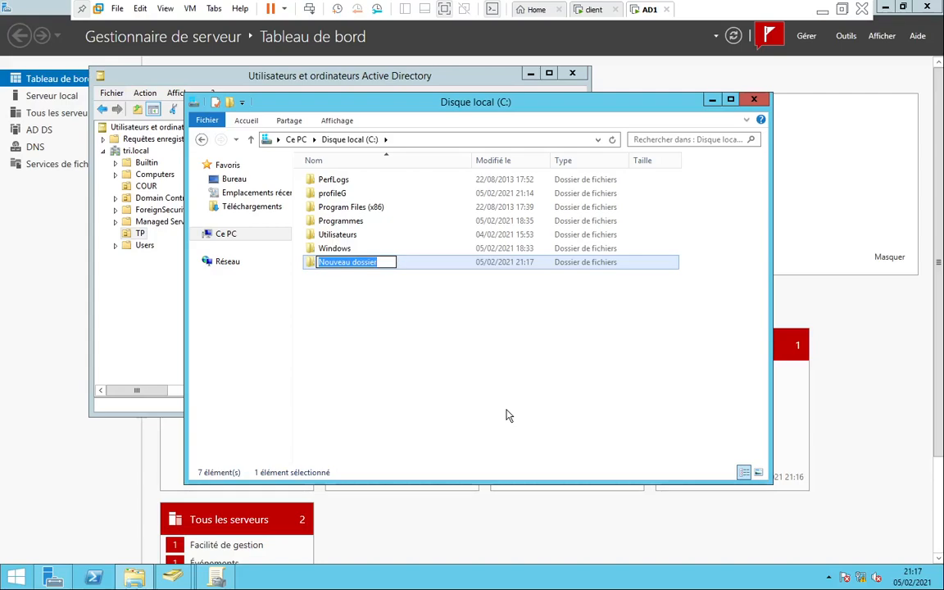
pyautogui.write('profil')
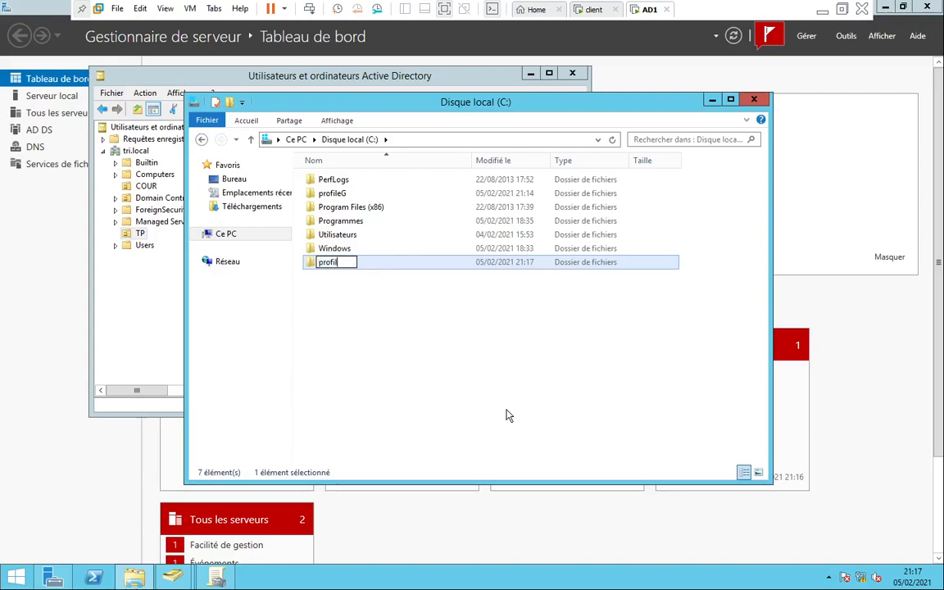
pyautogui.write('eDS')
pyautogui.click(506, 416)
# Share the profileDS folder from its Partage properties so it becomes \\AD1\profileDS
pyautogui.rightClick(337, 261)
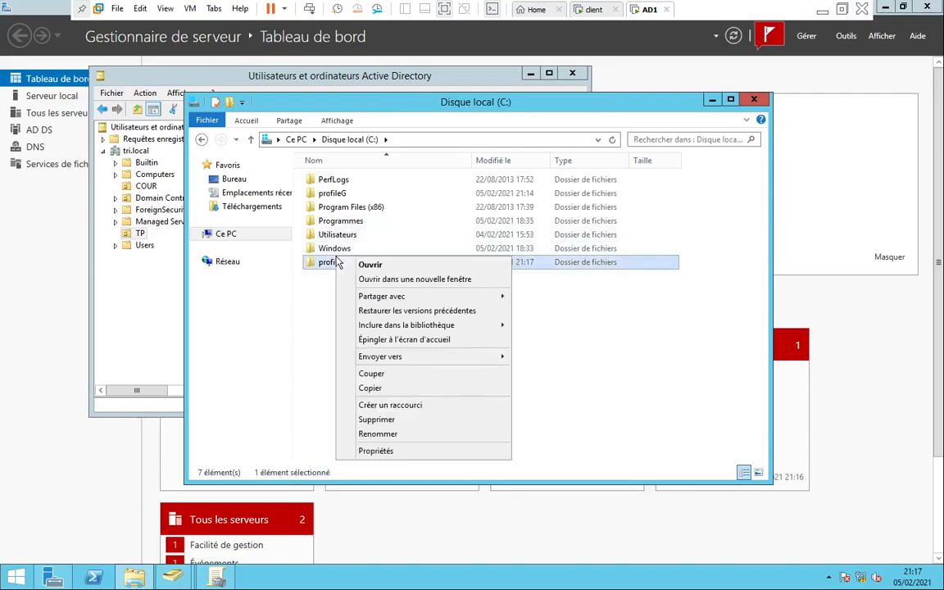
pyautogui.click(374, 451)
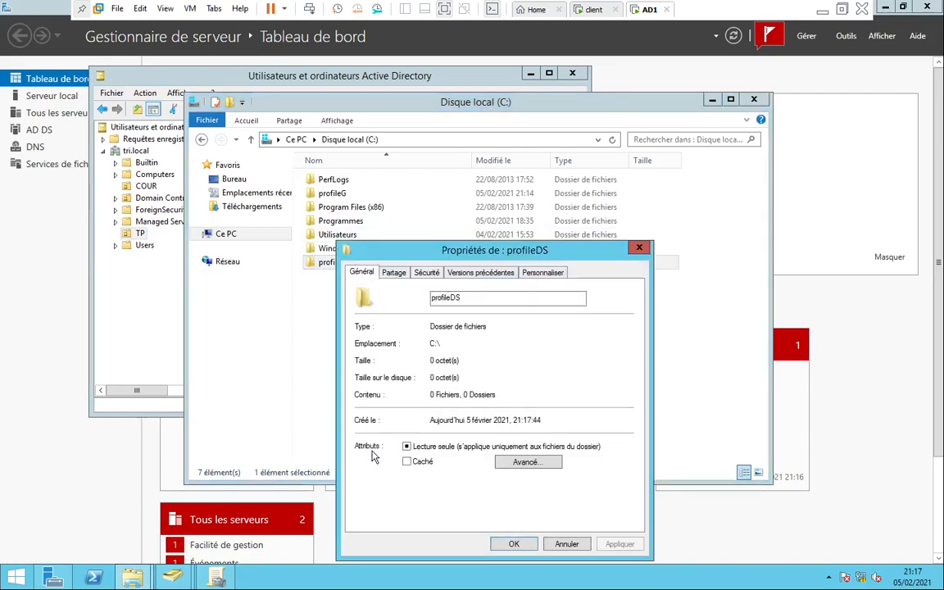
pyautogui.click(393, 272)
pyautogui.click(390, 369)
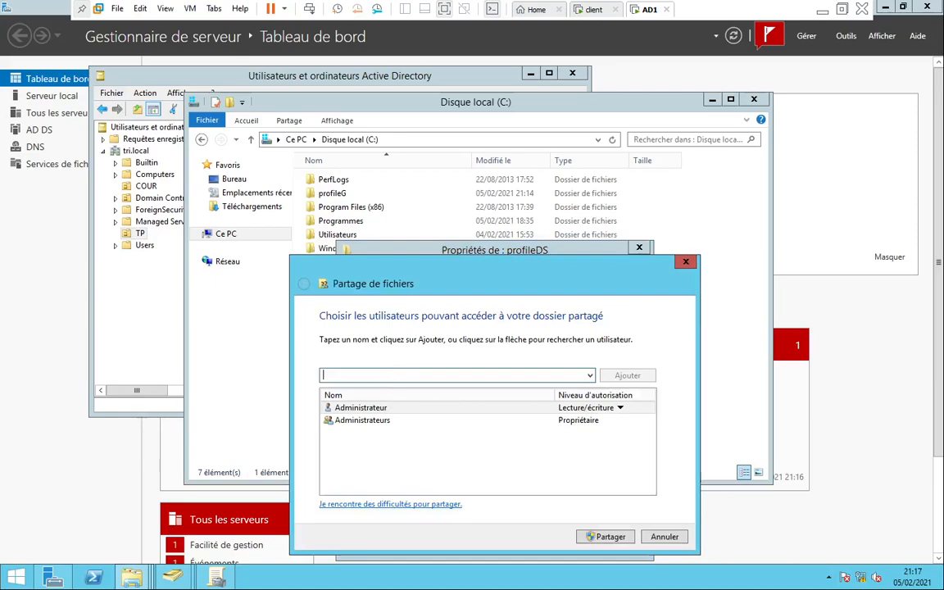
pyautogui.click(610, 536)
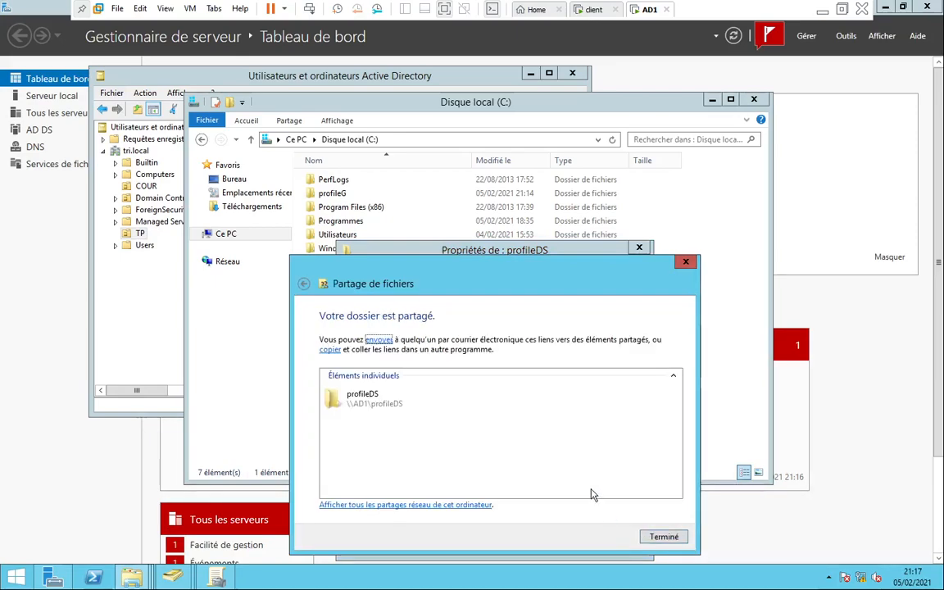
pyautogui.click(663, 535)
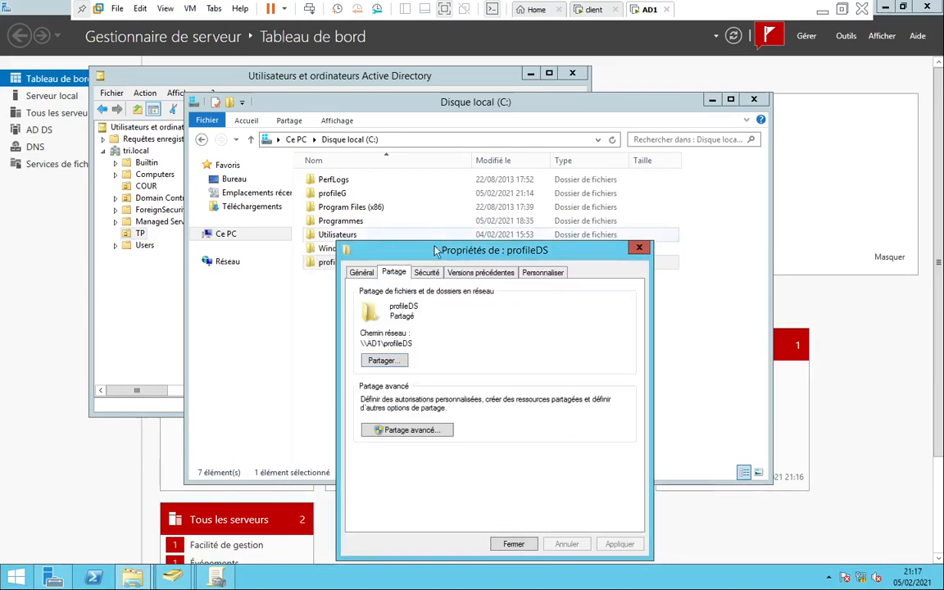
# Add Tout le monde to profileDS security permissions with Contrôle total and apply
pyautogui.click(433, 270)
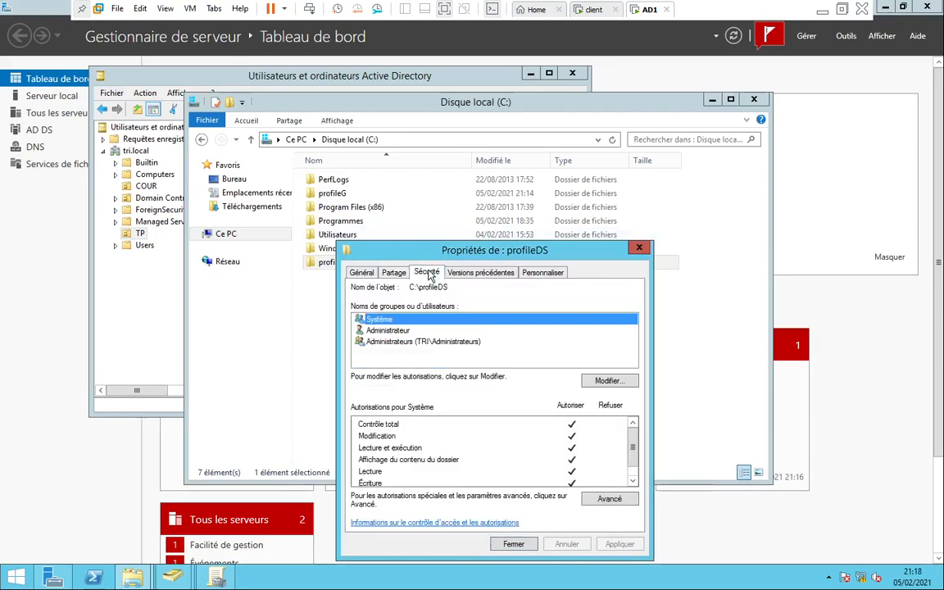
pyautogui.click(605, 385)
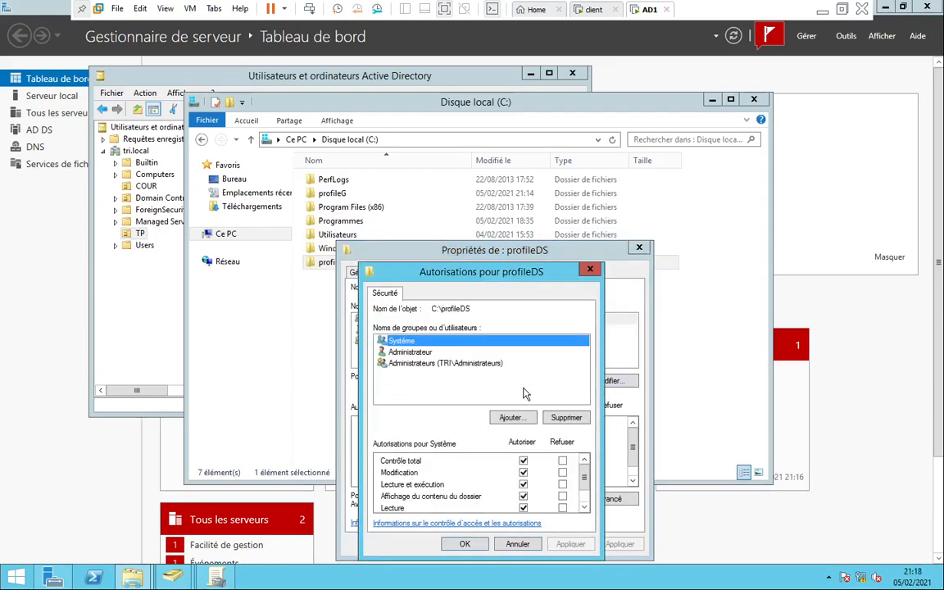
pyautogui.click(510, 417)
pyautogui.write('tout les')
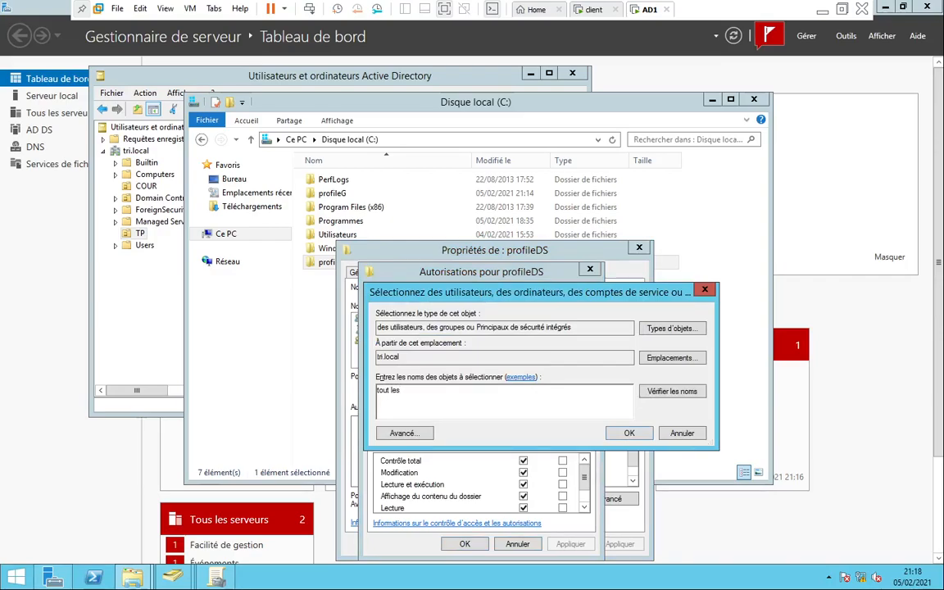
pyautogui.write(' le monde')
pyautogui.click(693, 395)
pyautogui.click(629, 435)
pyautogui.click(523, 460)
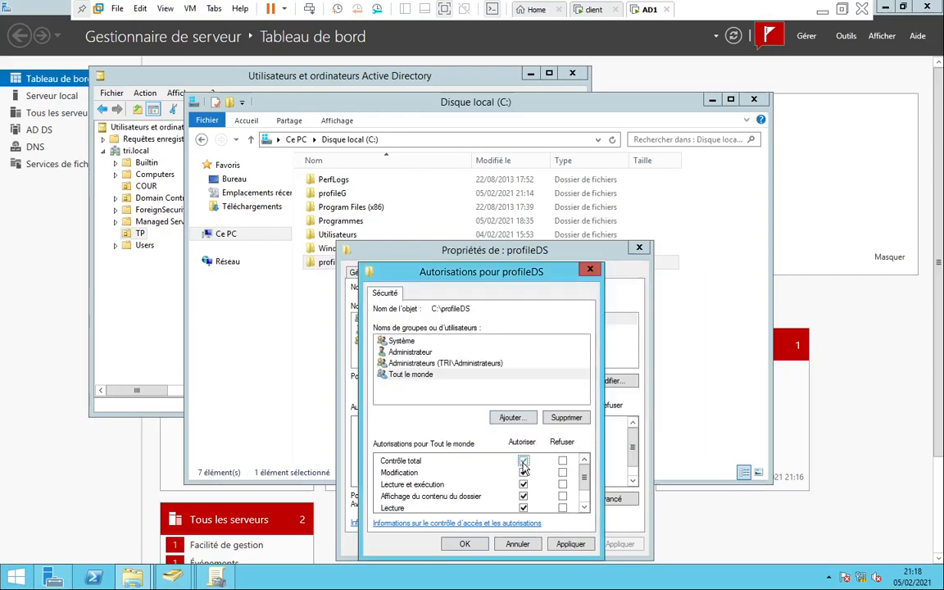
pyautogui.click(560, 542)
pyautogui.click(486, 541)
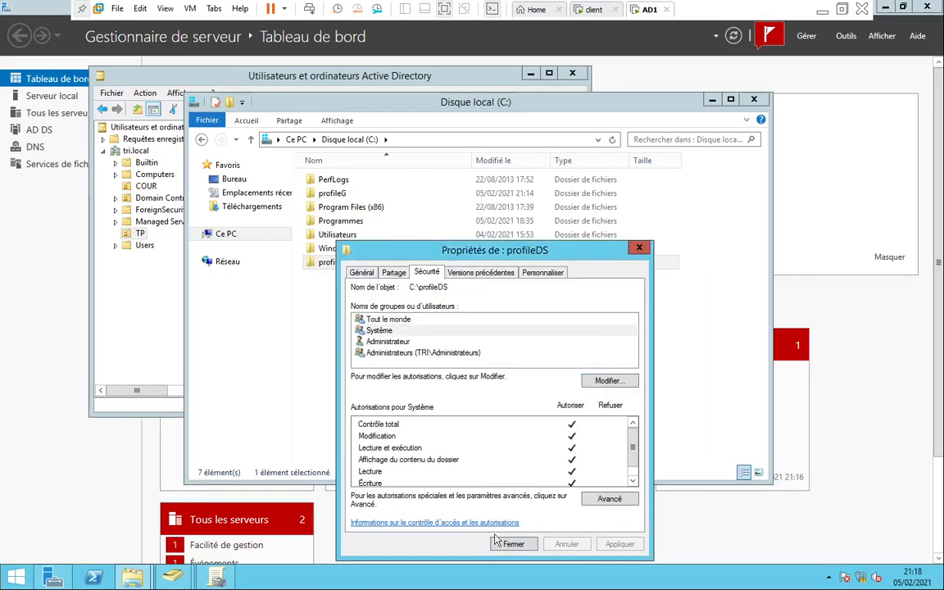
# Copy the folder's network path \\AD1\profileDS from the Partage tab
pyautogui.click(394, 273)
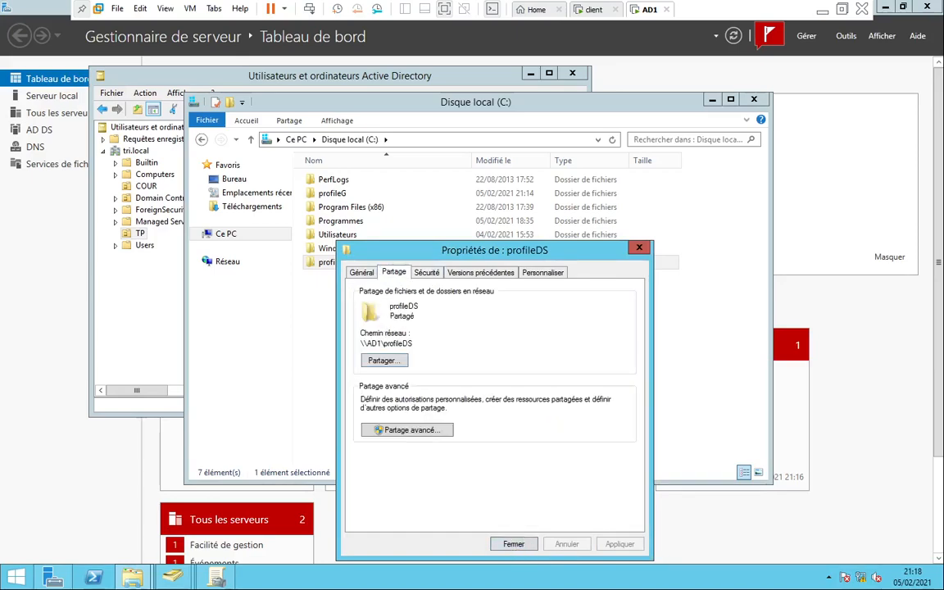
pyautogui.moveTo(413, 343); pyautogui.dragTo(364, 343)
pyautogui.rightClick(386, 343)
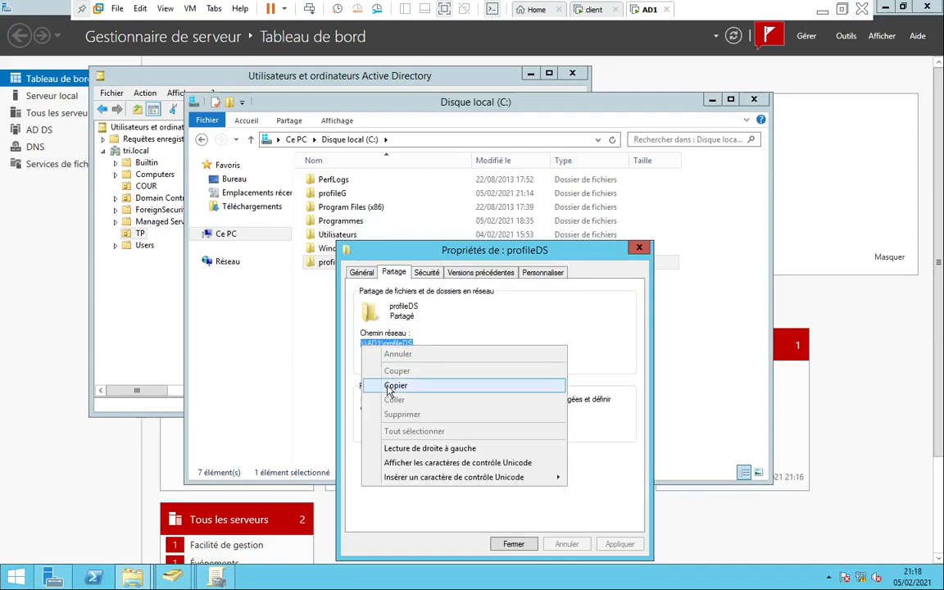
pyautogui.click(339, 381)
# Close the profileDS properties and keep a single restored PowerShell window open
pyautogui.click(639, 248)
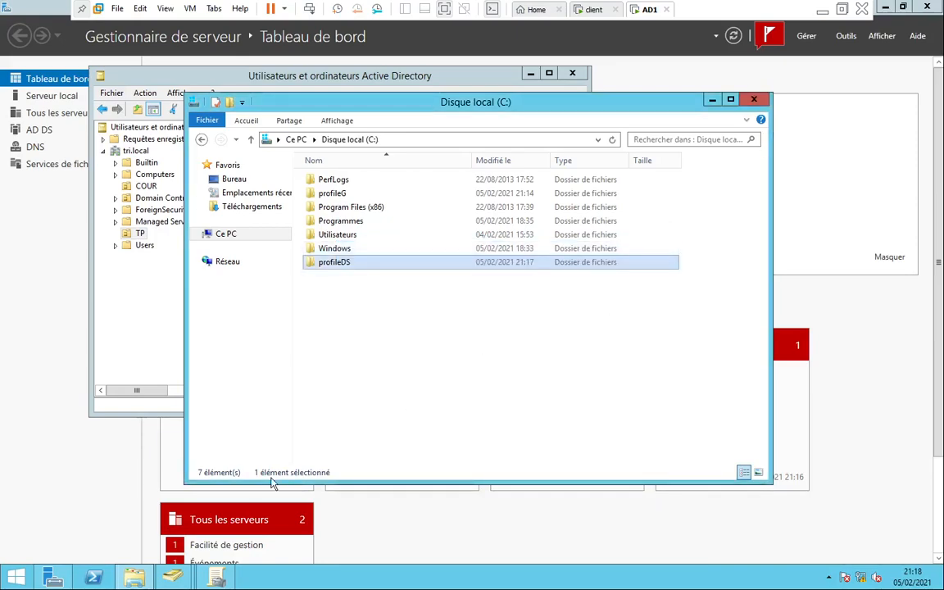
pyautogui.click(98, 579)
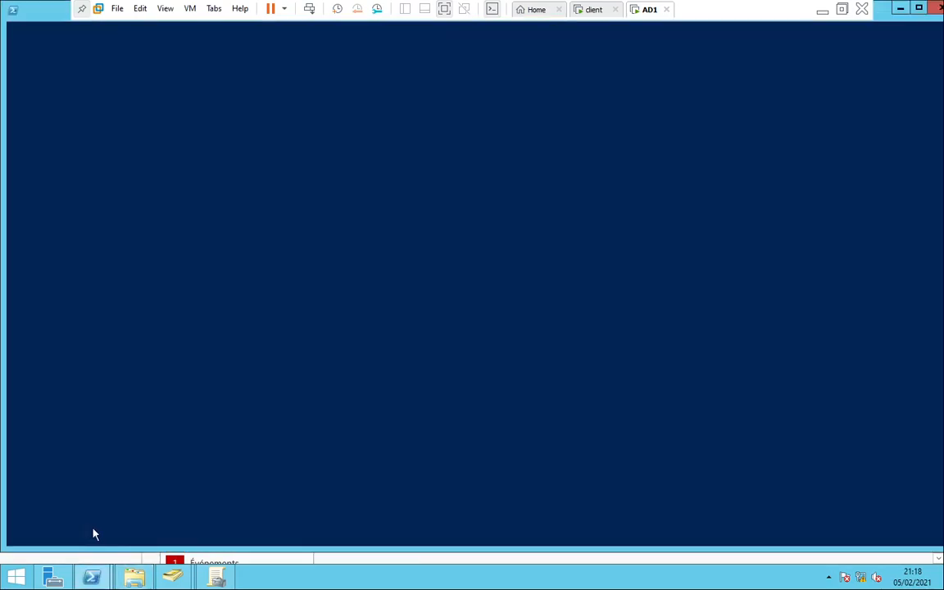
pyautogui.moveTo(49, 15); pyautogui.dragTo(73, 56)
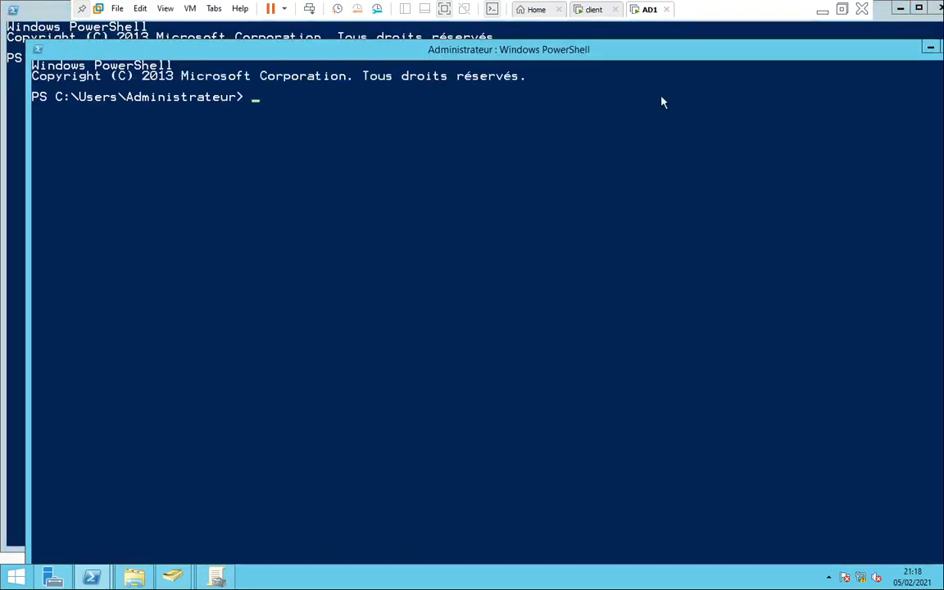
pyautogui.moveTo(709, 56); pyautogui.dragTo(566, 132)
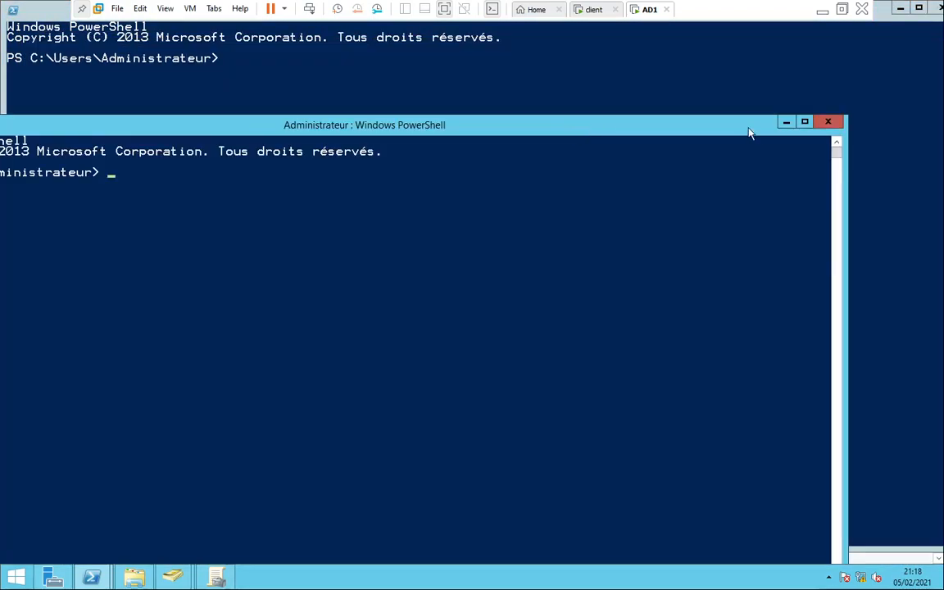
pyautogui.click(824, 125)
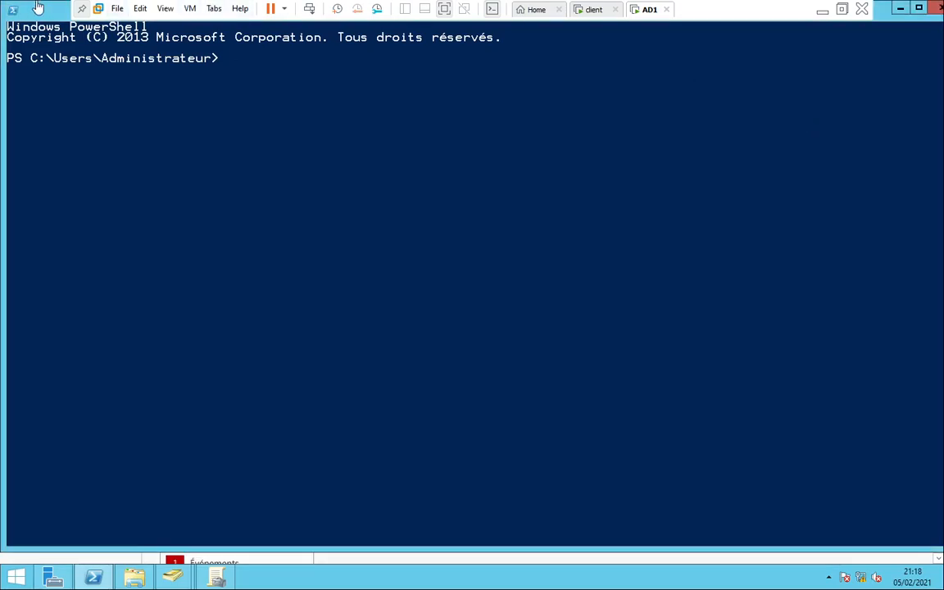
pyautogui.moveTo(49, 16); pyautogui.dragTo(71, 98)
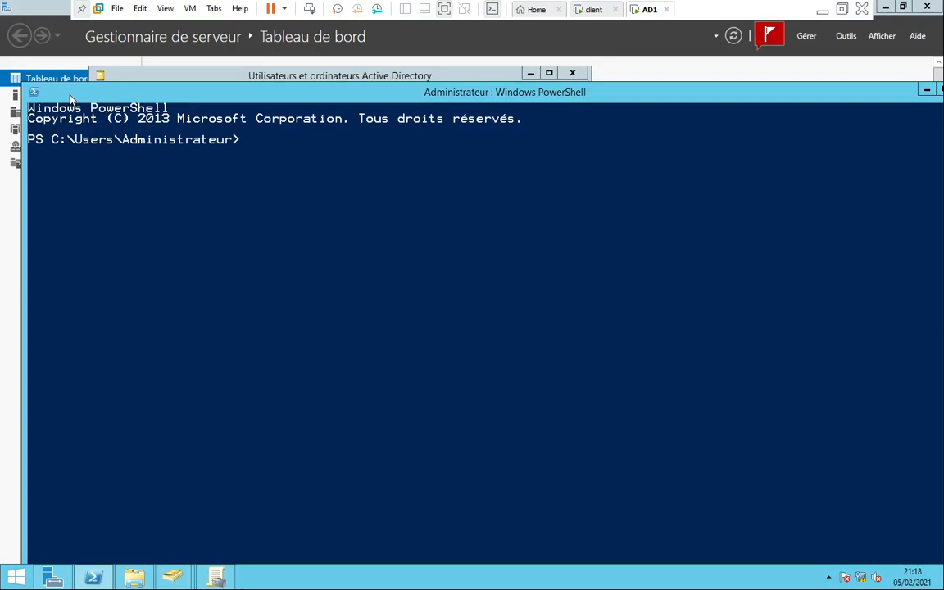
# Start the 'dsadd user' command and check the TP unit's existing users in ADUC
pyautogui.write('add user')
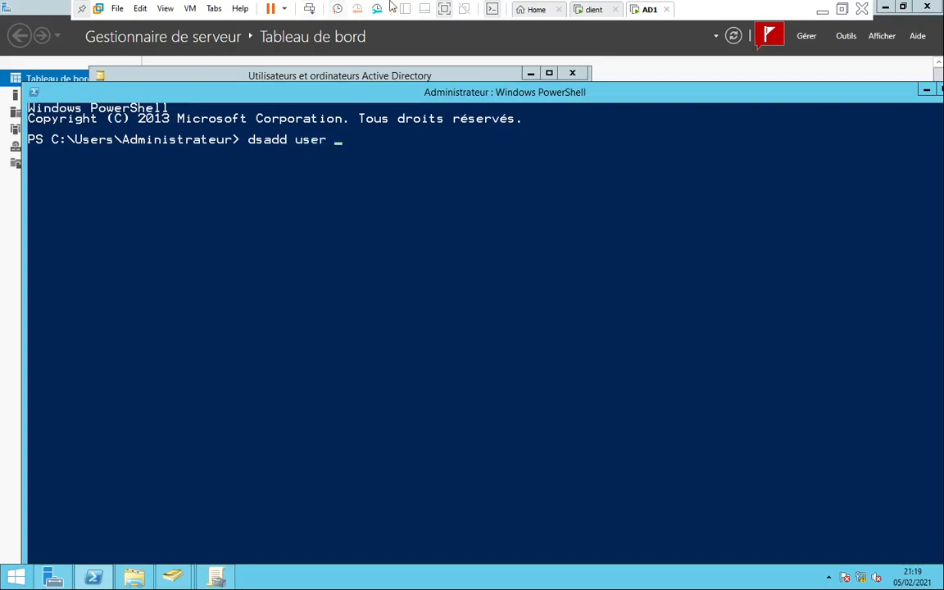
pyautogui.click(474, 60)
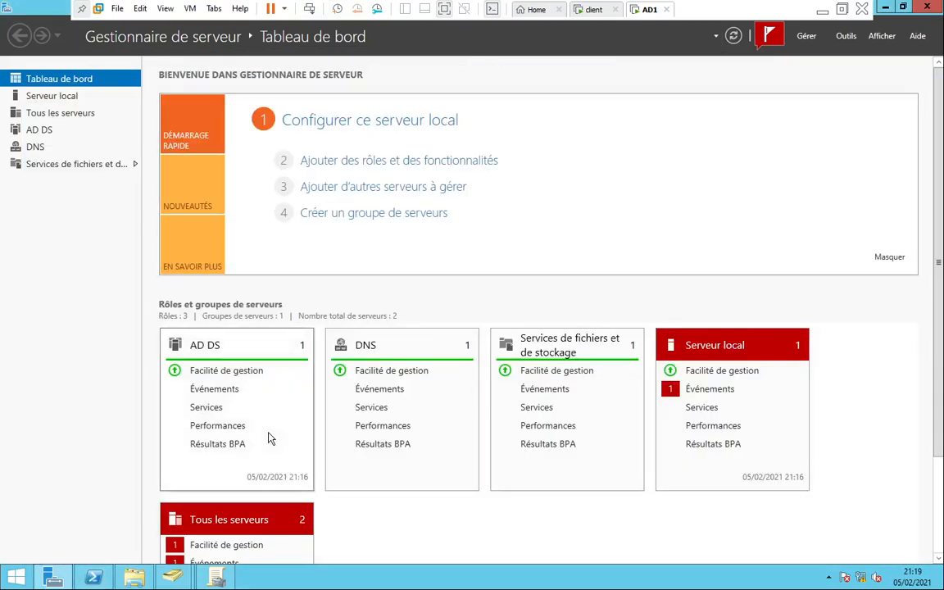
pyautogui.moveTo(173, 578)
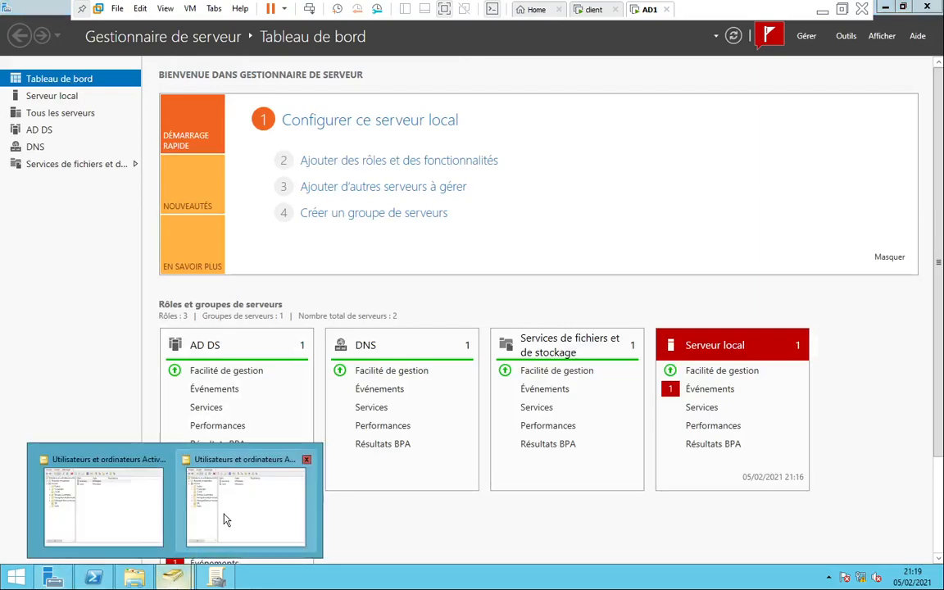
pyautogui.click(225, 476)
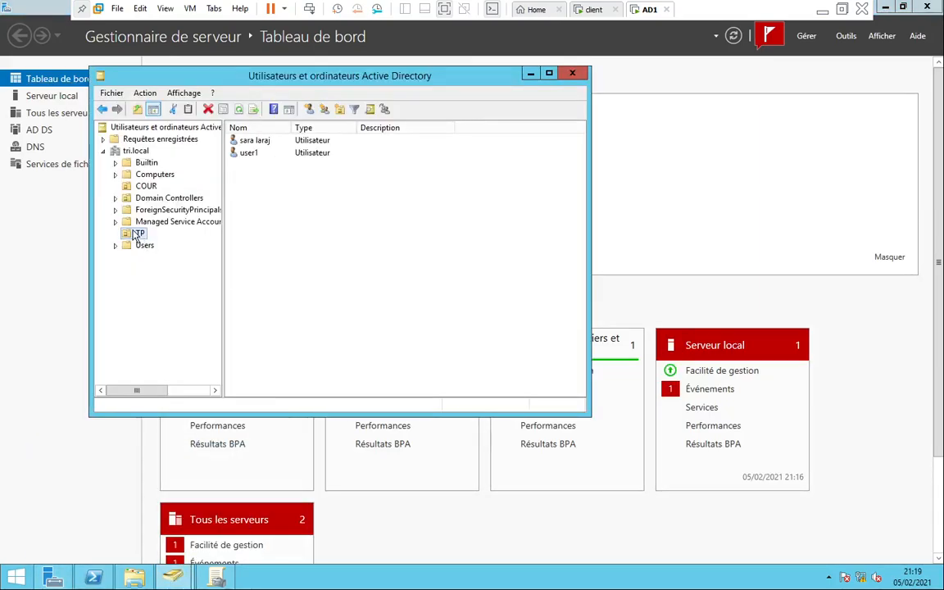
pyautogui.click(94, 579)
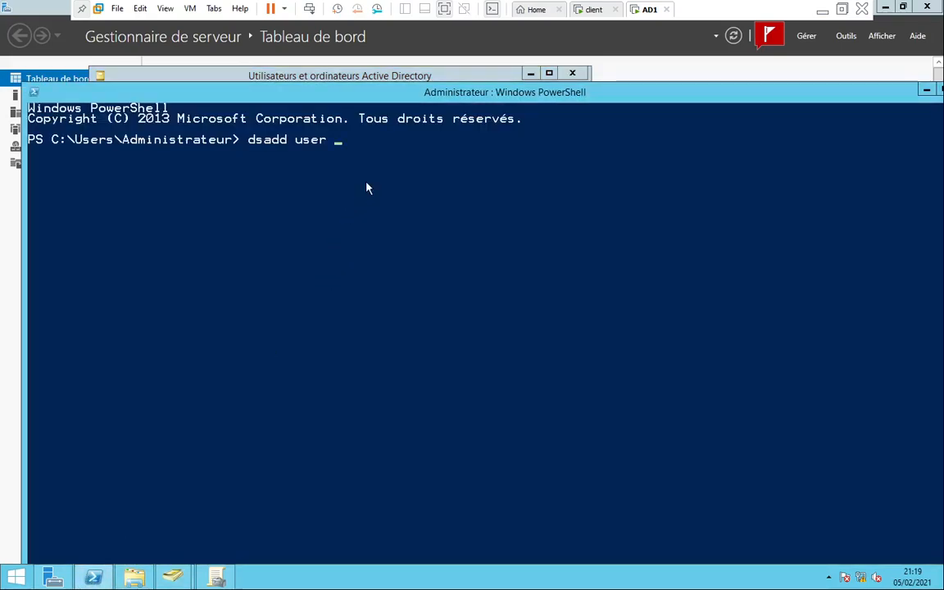
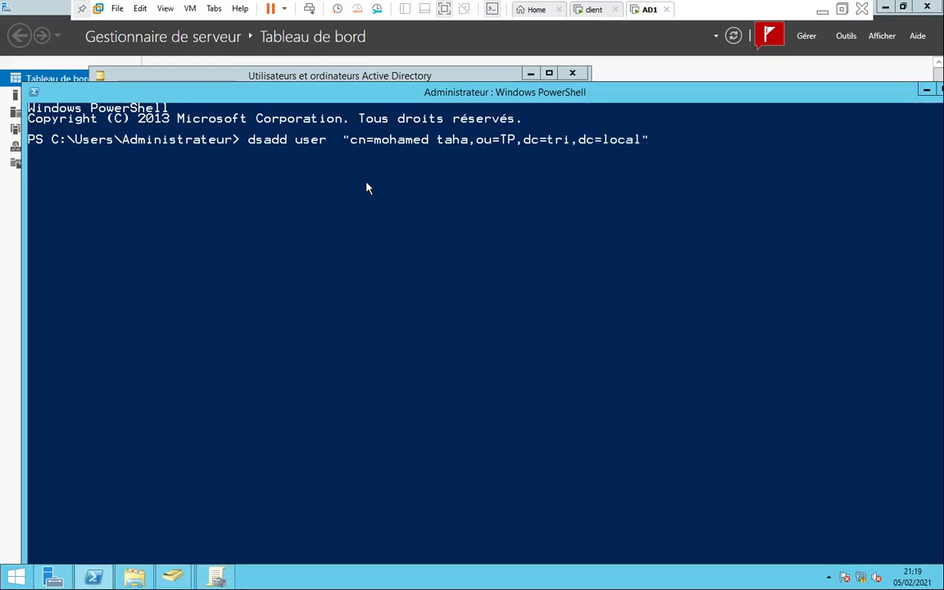
# Add the new user's DN under ou=TP,dc=tri,dc=local plus -fn, -ln and -samid values
pyautogui.press('End')
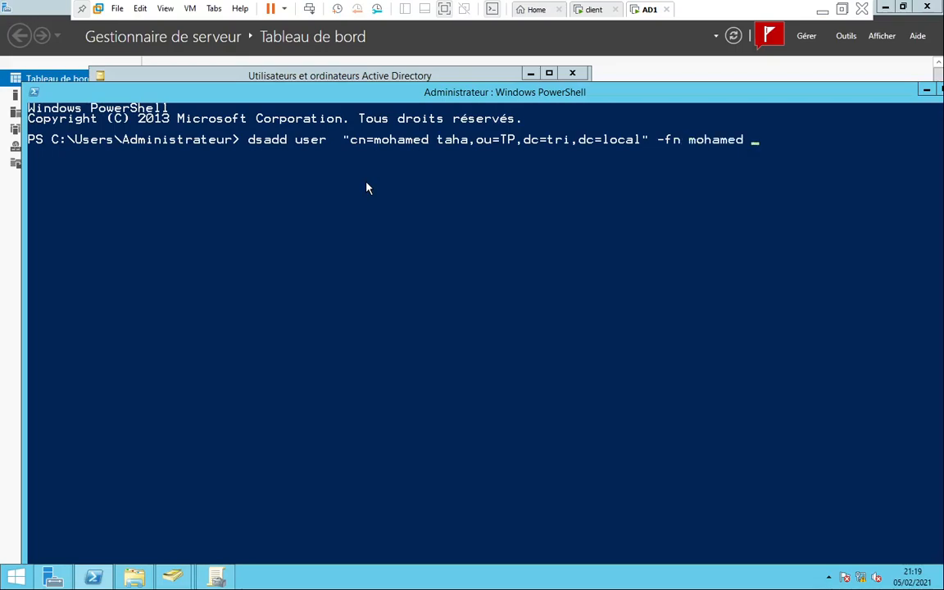
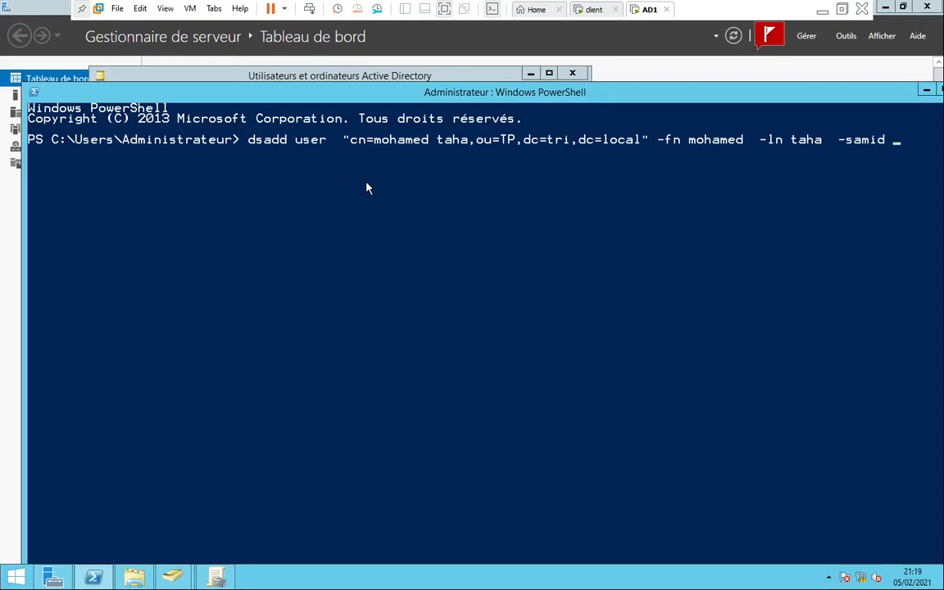
# Fix the logon name and append -upn, -pwd *, -profil \\AD1\profileDS and -hmdir
pyautogui.press('BackSpace')
pyautogui.write('a  -upn')
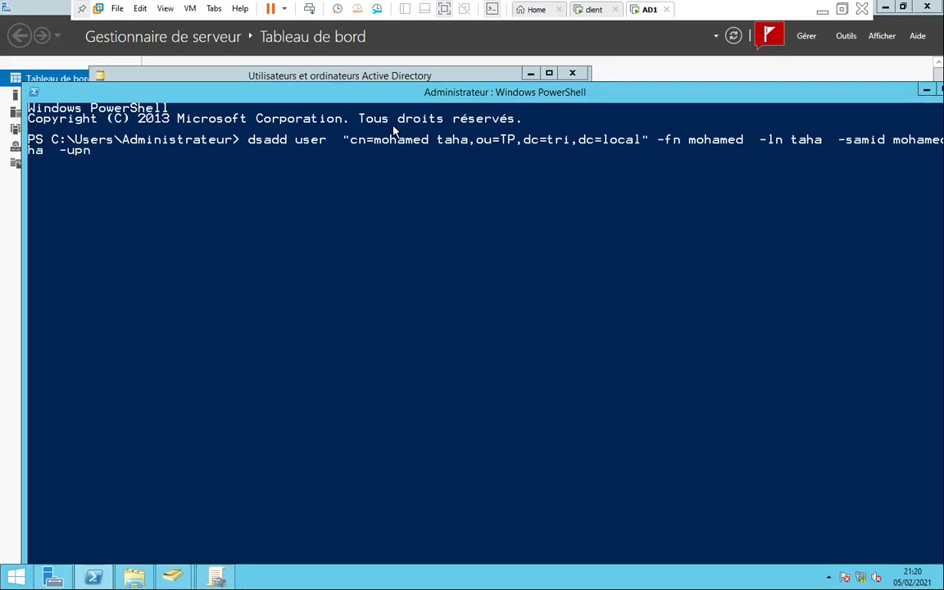
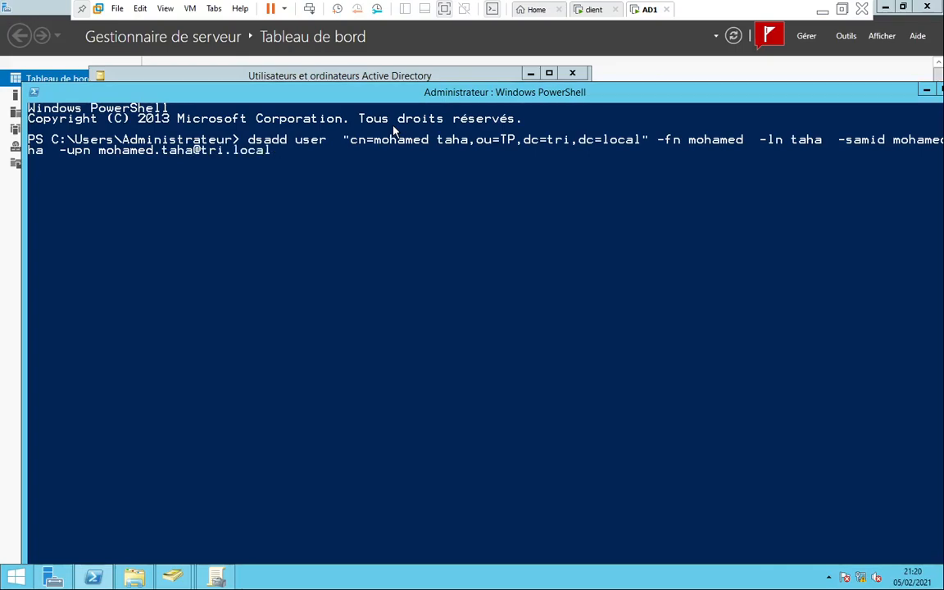
pyautogui.write(' -pwd *')
pyautogui.write('-profil \\\\AD1\\profileDS ')
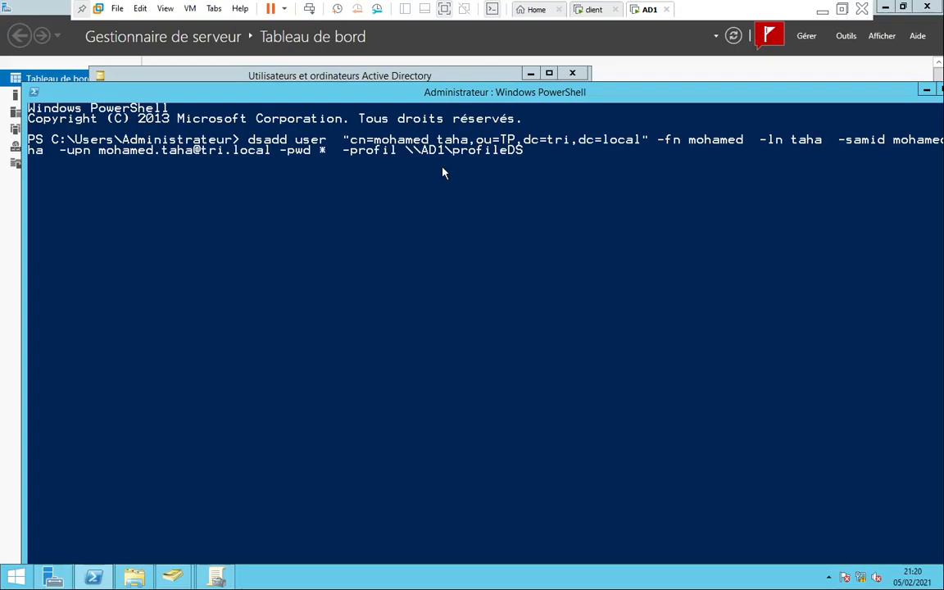
pyautogui.write(' --')
pyautogui.press('BackSpace')
pyautogui.write('hmdir')
# Copy the C:\profileDS path from the profileDS folder's address bar in Explorer
pyautogui.click(134, 578)
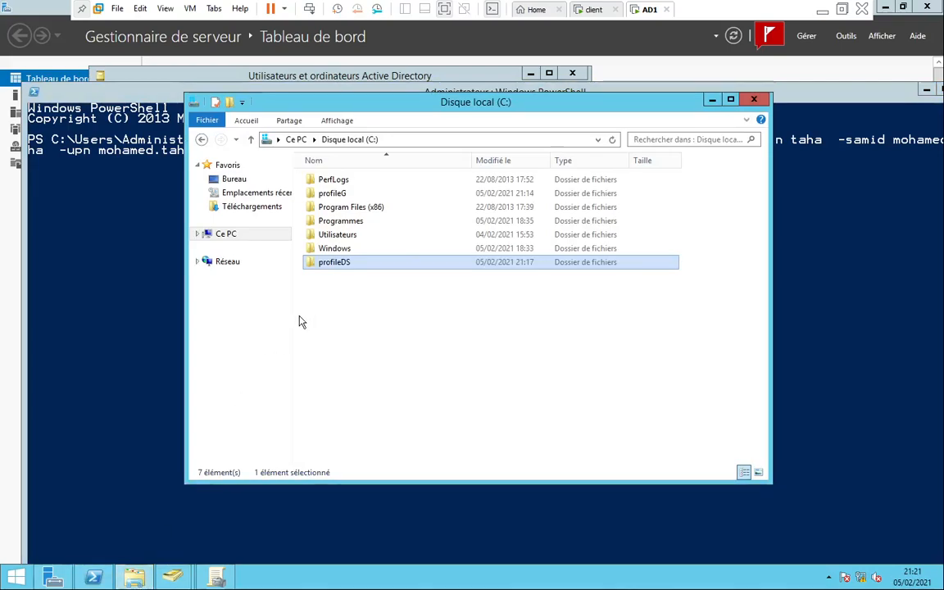
pyautogui.doubleClick(331, 264)
pyautogui.click(386, 140)
pyautogui.click(386, 141)
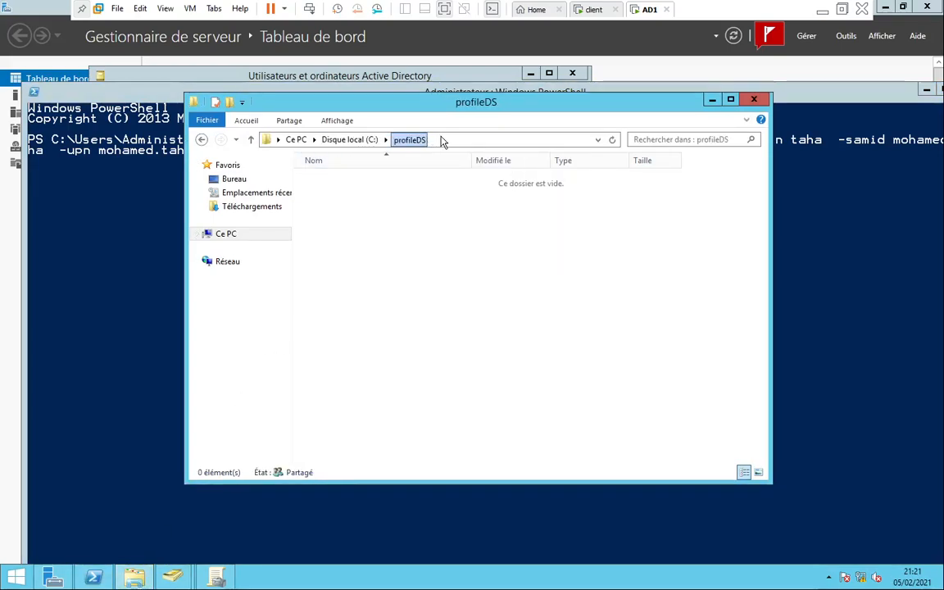
pyautogui.click(399, 139)
pyautogui.hotkey('ctrl', 'c')
pyautogui.rightClick(297, 140)
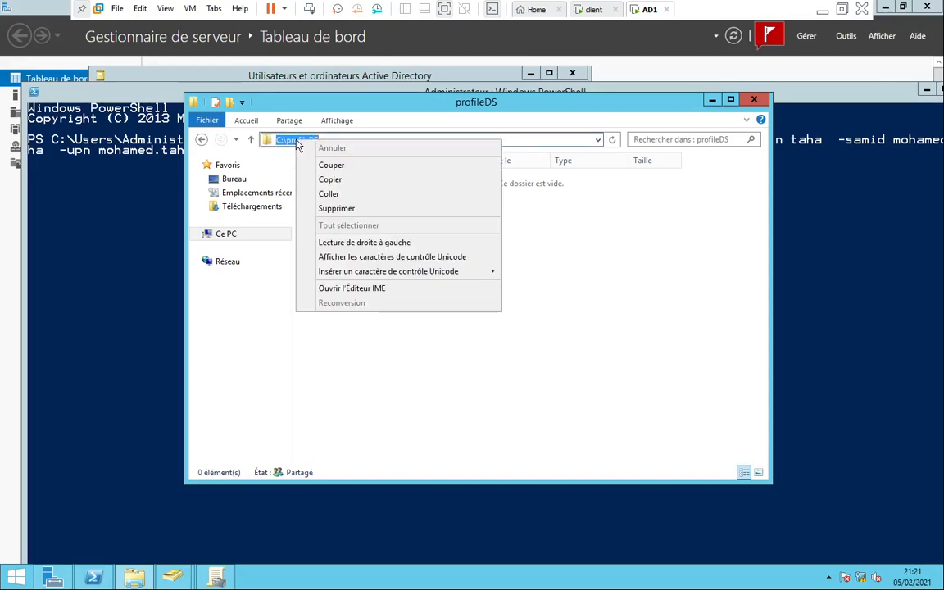
pyautogui.click(330, 181)
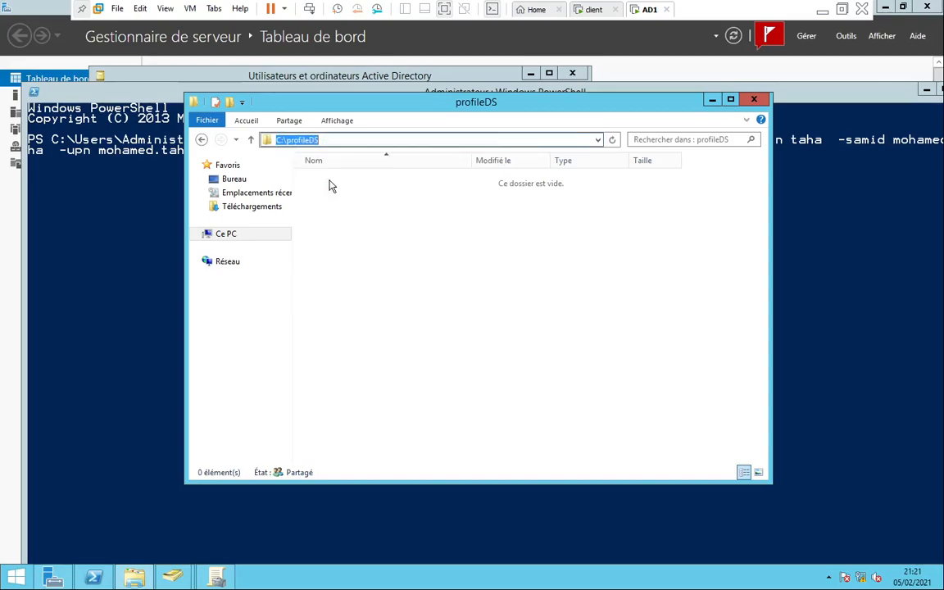
# Paste C:\profileDS after -hmdir in the PowerShell dsadd command and run it
pyautogui.click(836, 203)
pyautogui.rightClick(640, 156)
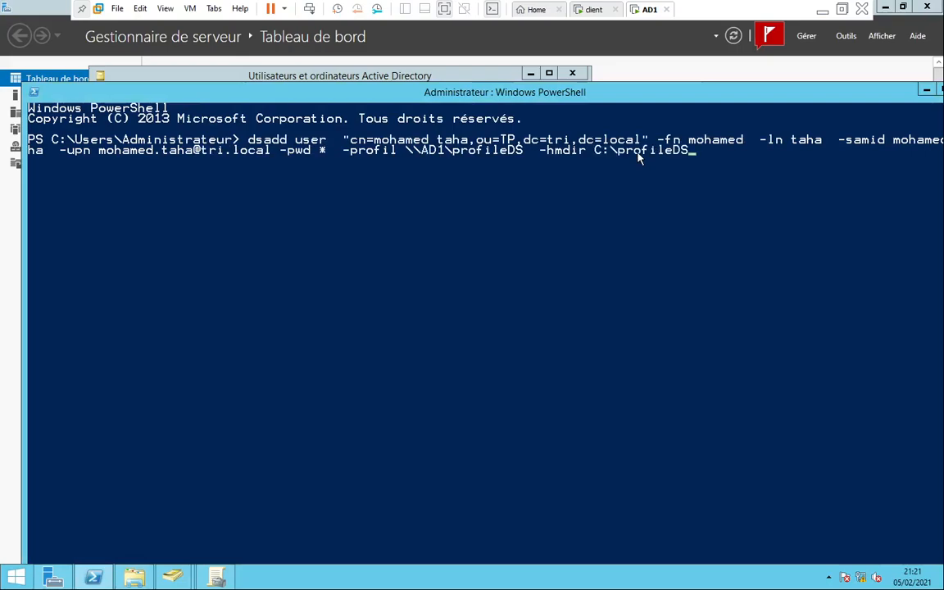
pyautogui.press('Return')
pyautogui.press('Return')
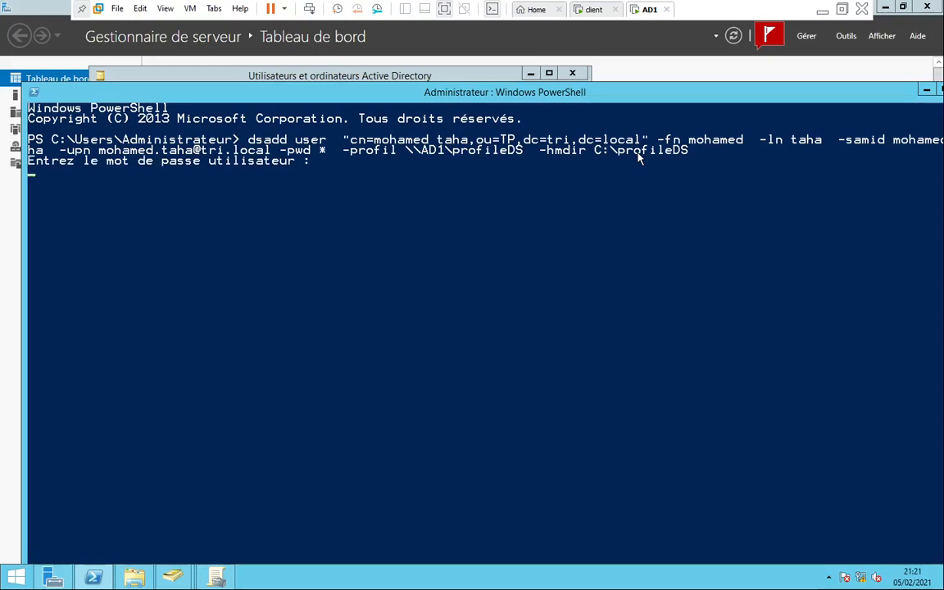
# Enter the password twice, then correct -profil to -profile and rerun dsadd, confirming the password again
pyautogui.press('Return')
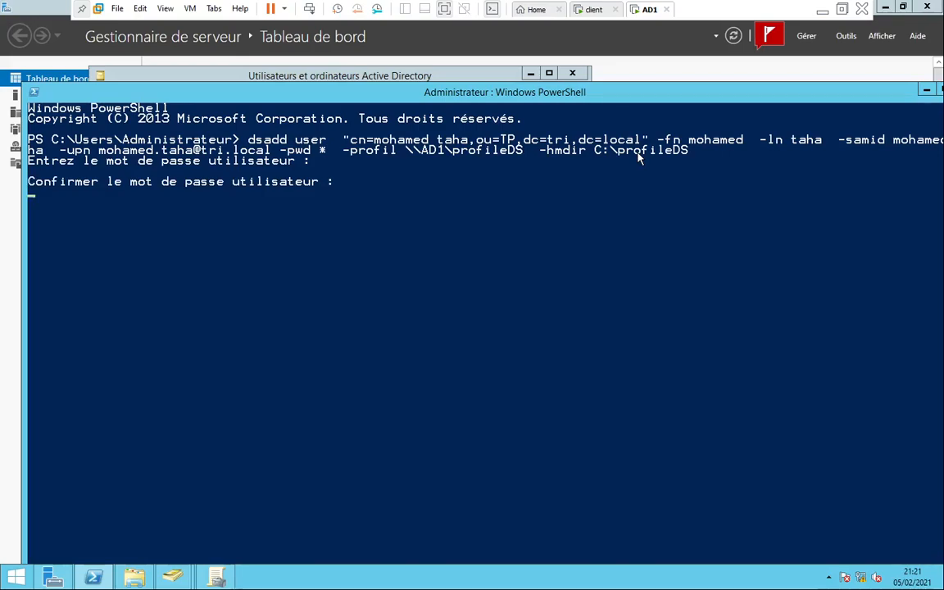
pyautogui.press('Return')
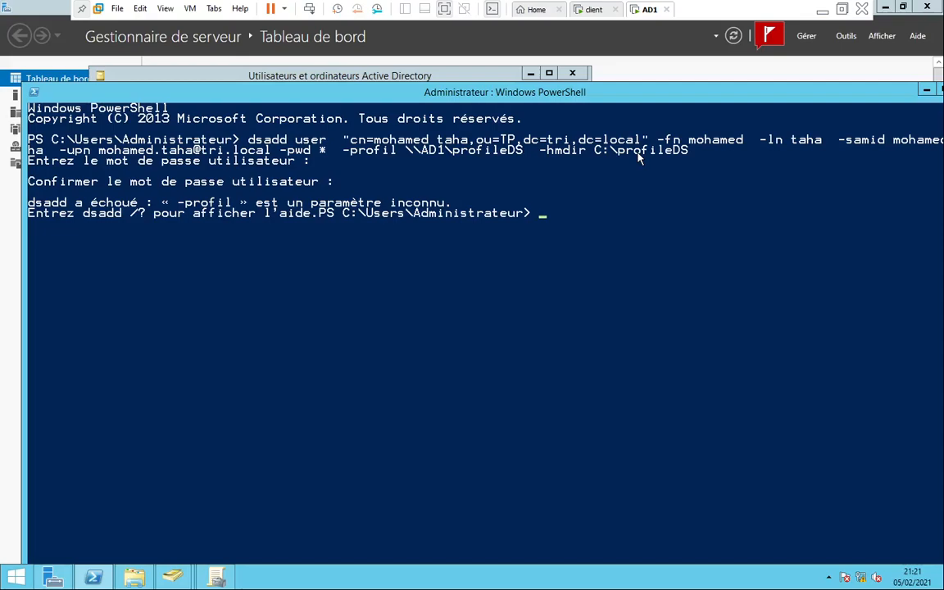
pyautogui.press('Up')
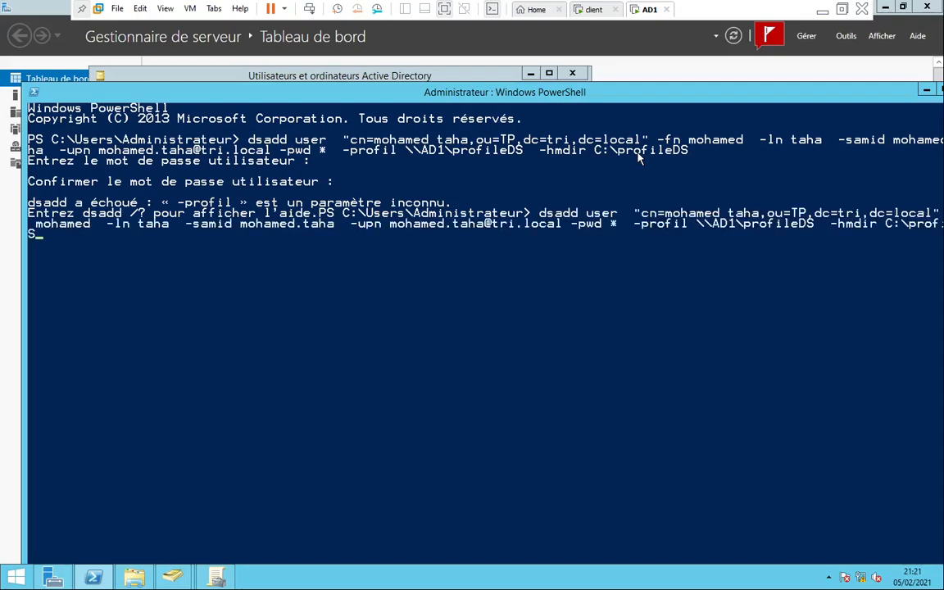
pyautogui.press('Left')
pyautogui.press('Left')
pyautogui.press('Left')
pyautogui.press('Left')
pyautogui.press('Left')
pyautogui.press('Left')
pyautogui.press('Left')
pyautogui.press('Left')
pyautogui.press('Left')
pyautogui.press('Left')
pyautogui.press('Left')
pyautogui.press('Left')
pyautogui.press('Left')
pyautogui.press('Left')
pyautogui.press('Left')
pyautogui.press('Left')
pyautogui.press('Left')
pyautogui.press('Left')
pyautogui.press('Left')
pyautogui.press('Left')
pyautogui.press('Left')
pyautogui.press('Left')
pyautogui.press('Left')
pyautogui.press('Left')
pyautogui.press('Left')
pyautogui.press('Left')
pyautogui.press('Left')
pyautogui.press('Left')
pyautogui.press('Left')
pyautogui.press('Left')
pyautogui.press('Left')
pyautogui.press('Left')
pyautogui.press('Left')
pyautogui.press('Left')
pyautogui.press('Left')
pyautogui.write('e')
pyautogui.press('Return')
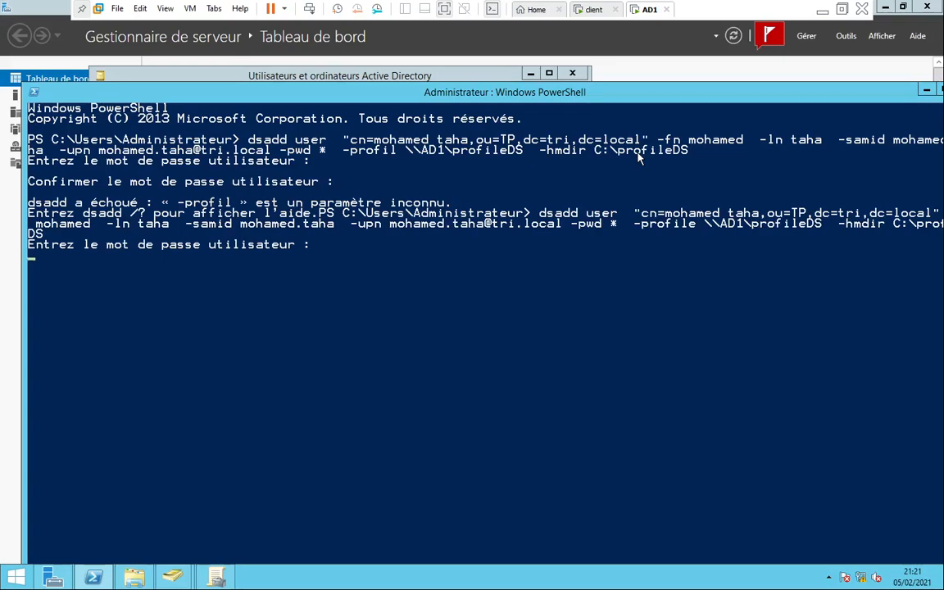
pyautogui.press('Return')
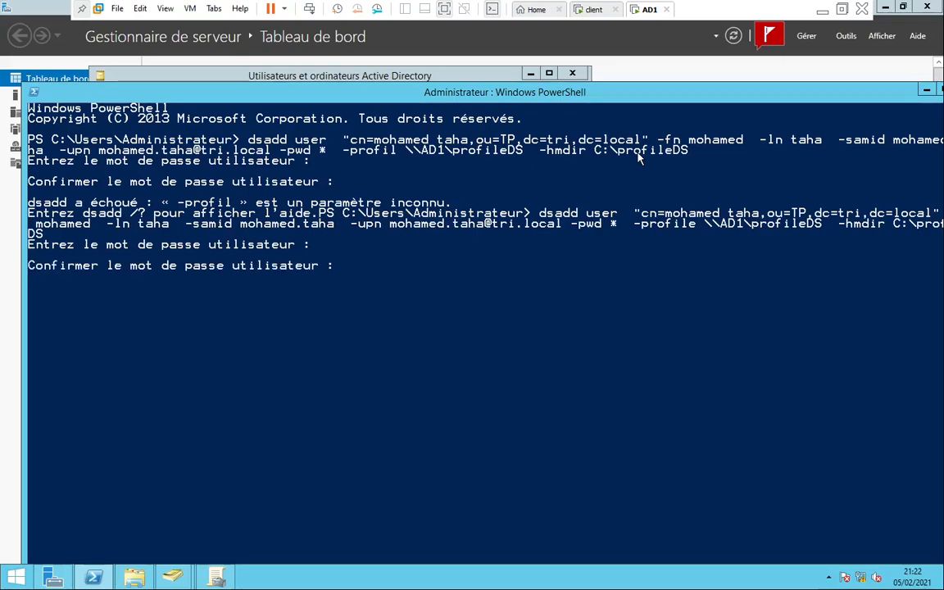
pyautogui.press('Return')
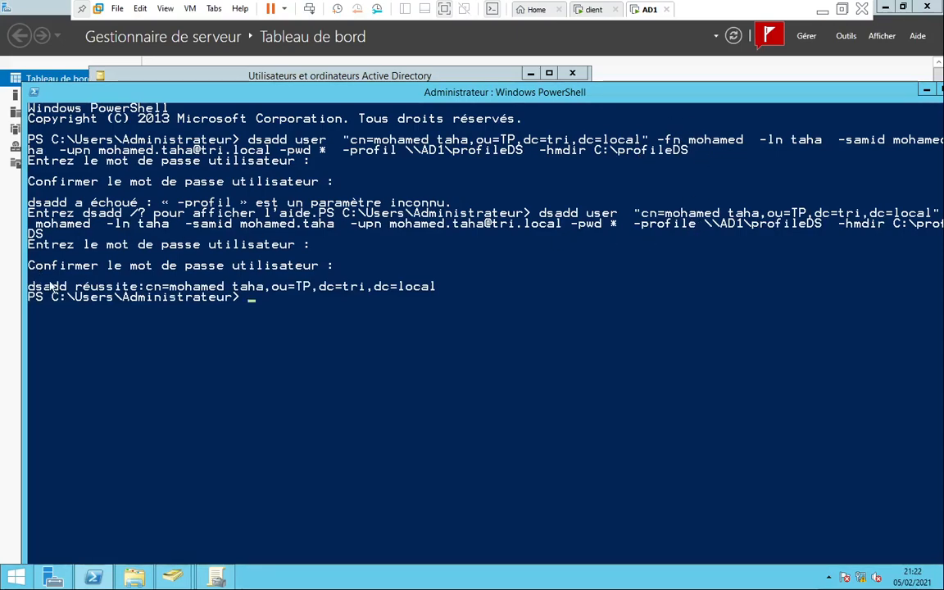
# Check the new TP user's Profil tab shows \\AD1\profileDS and C:\profileDS, then switch to the Windows 10 client
pyautogui.click(201, 74)
pyautogui.click(239, 109)
pyautogui.doubleClick(259, 140)
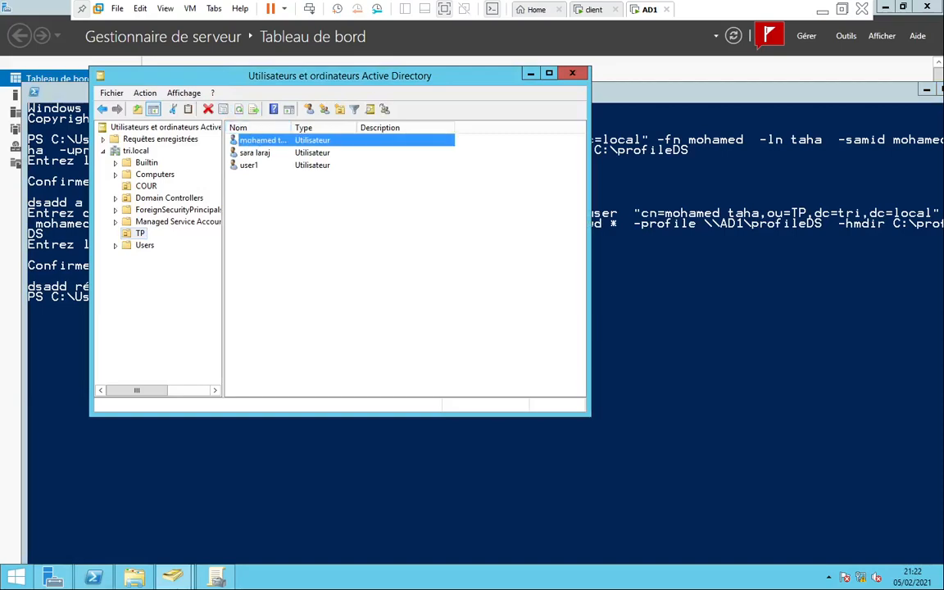
pyautogui.click(294, 114)
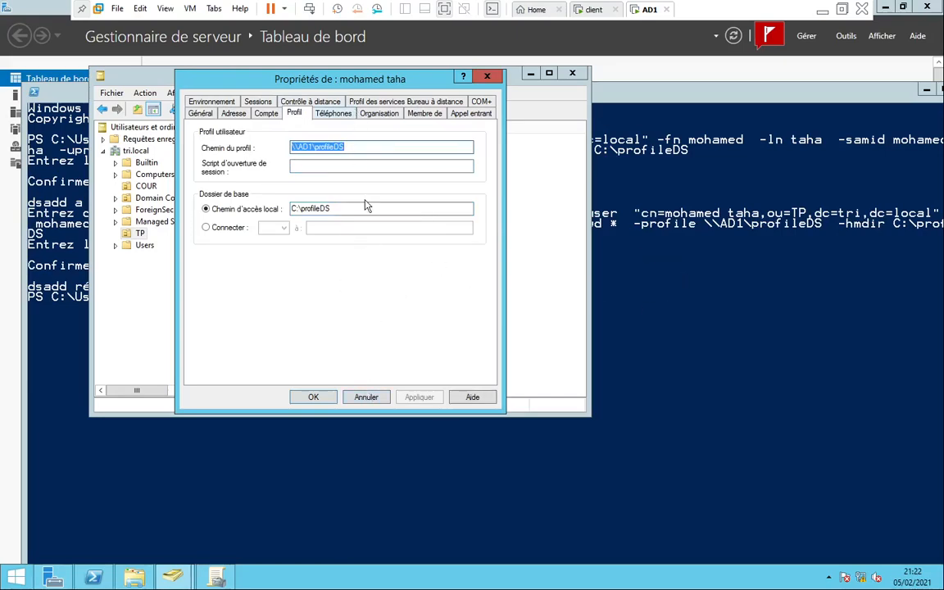
pyautogui.click(367, 397)
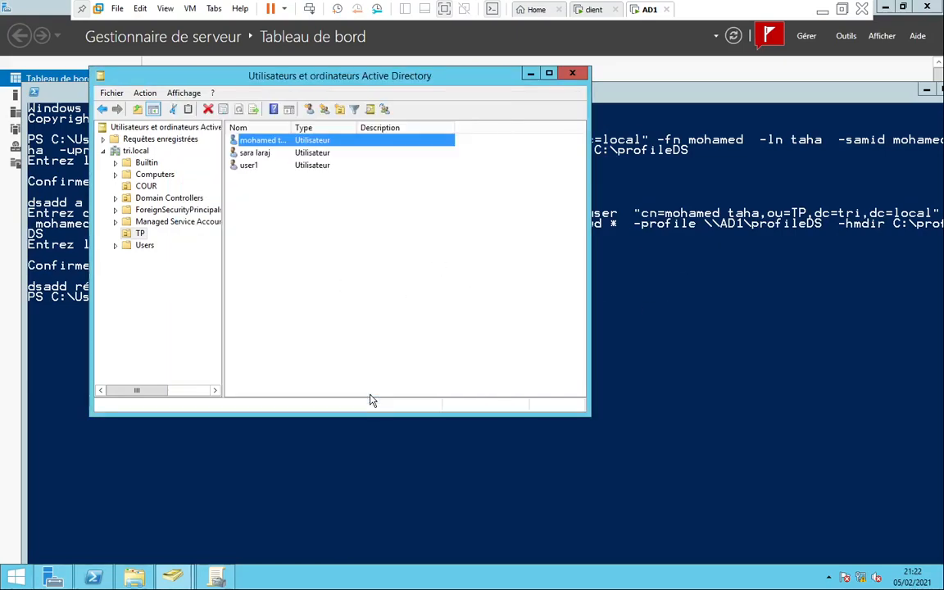
pyautogui.click(573, 74)
pyautogui.click(592, 10)
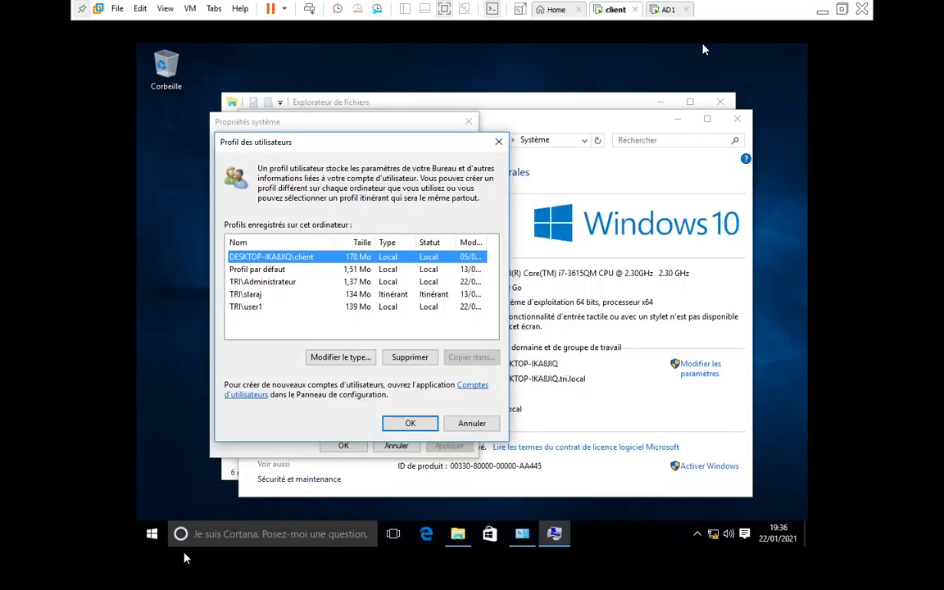
# Sign the current account out from the Start menu, choosing Se déconnecter quand même
pyautogui.click(152, 534)
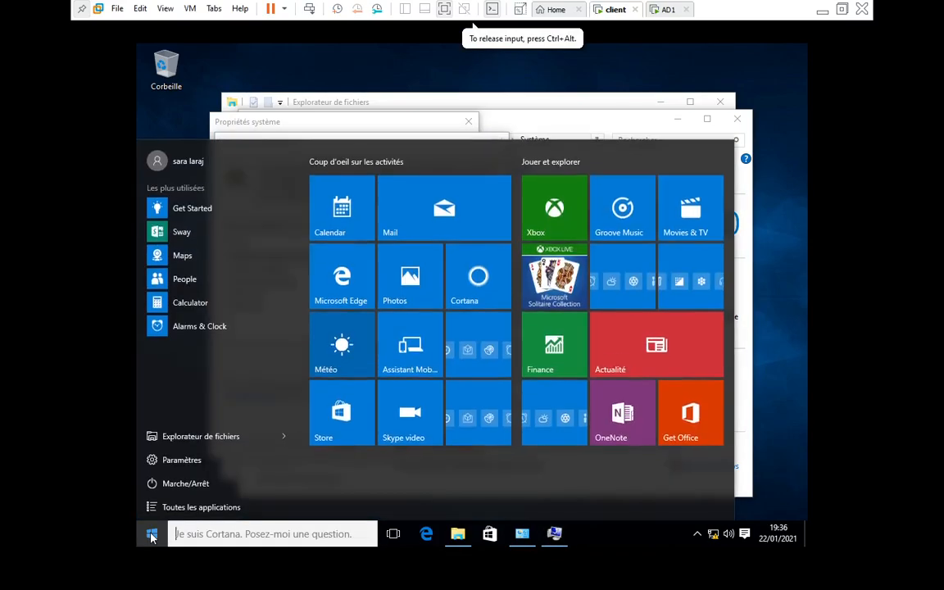
pyautogui.click(171, 161)
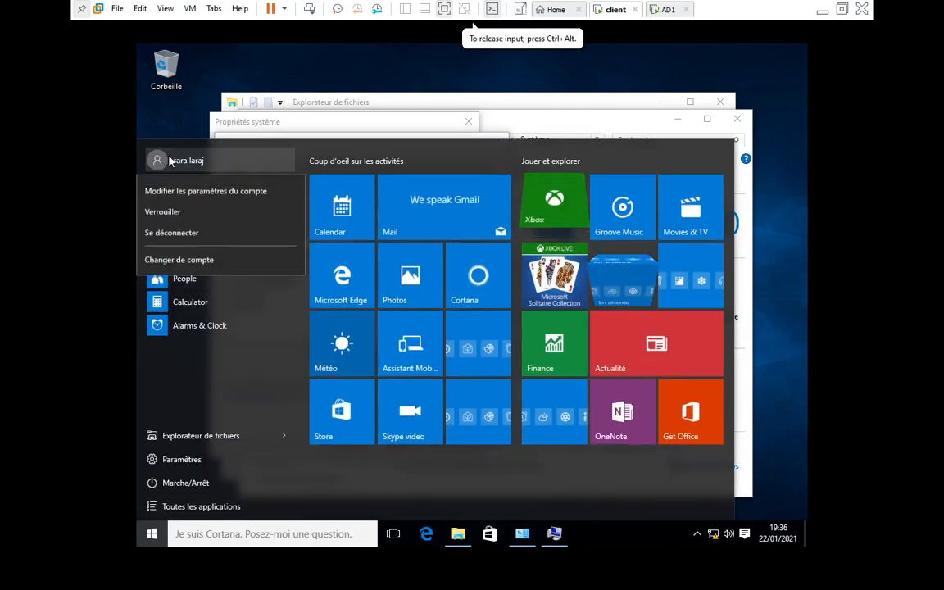
pyautogui.click(167, 234)
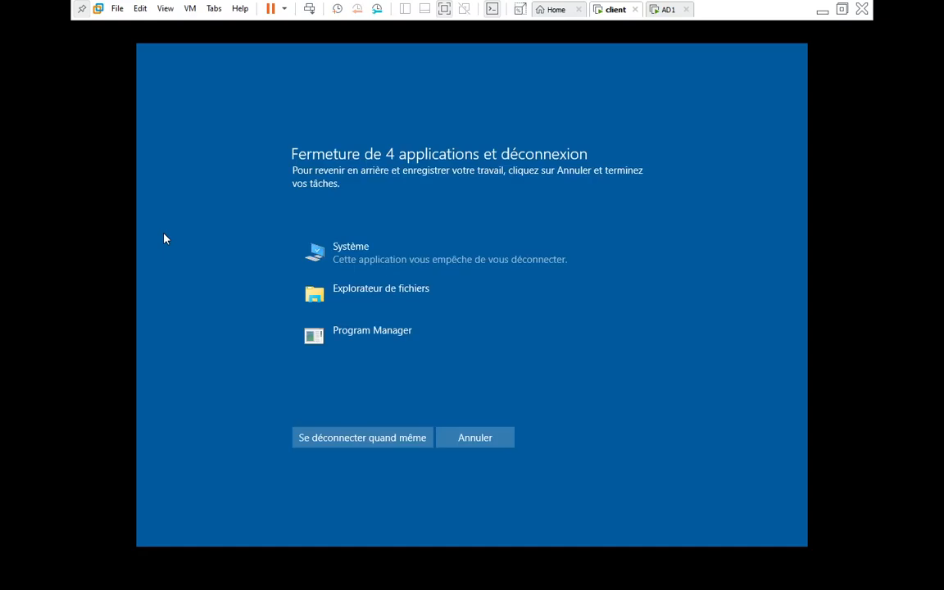
pyautogui.click(355, 437)
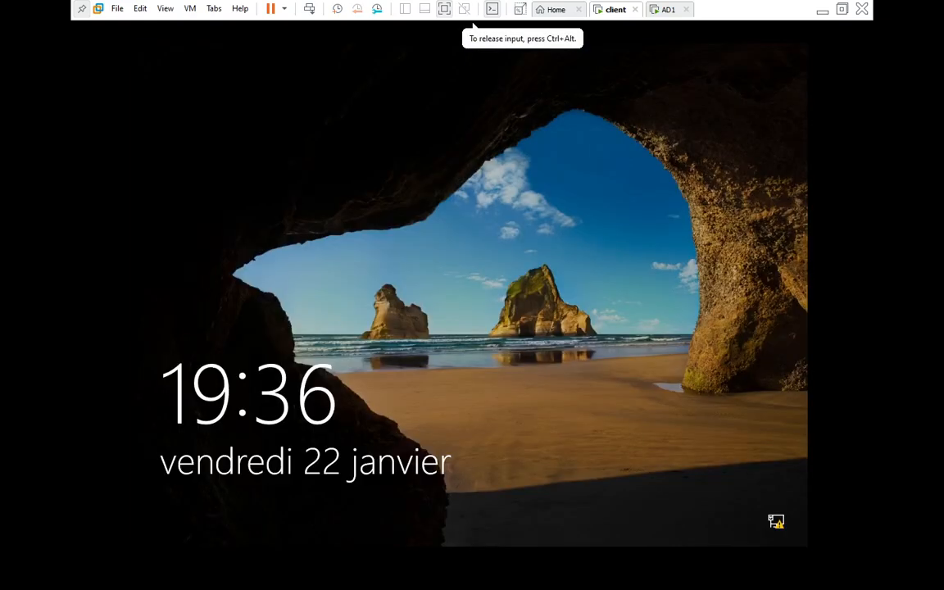
# Send Ctrl+Alt+Del and sign in via Autre utilisateur with the new domain user's username and password
pyautogui.click(189, 8)
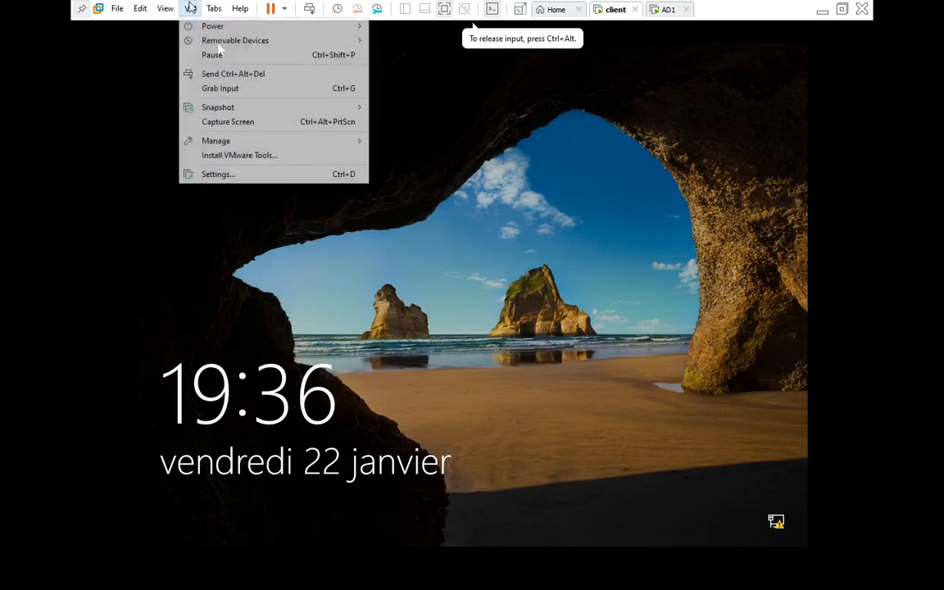
pyautogui.click(211, 72)
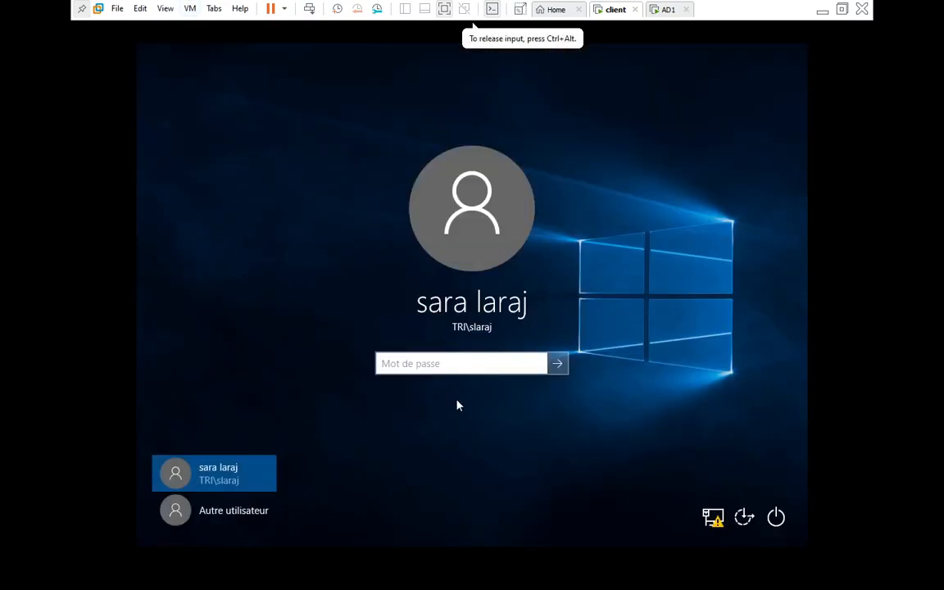
pyautogui.click(236, 519)
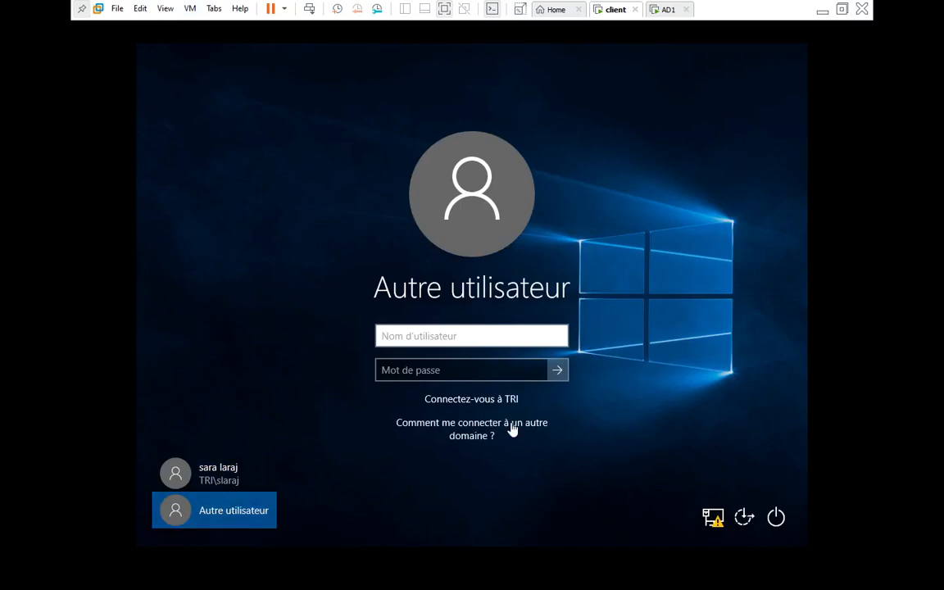
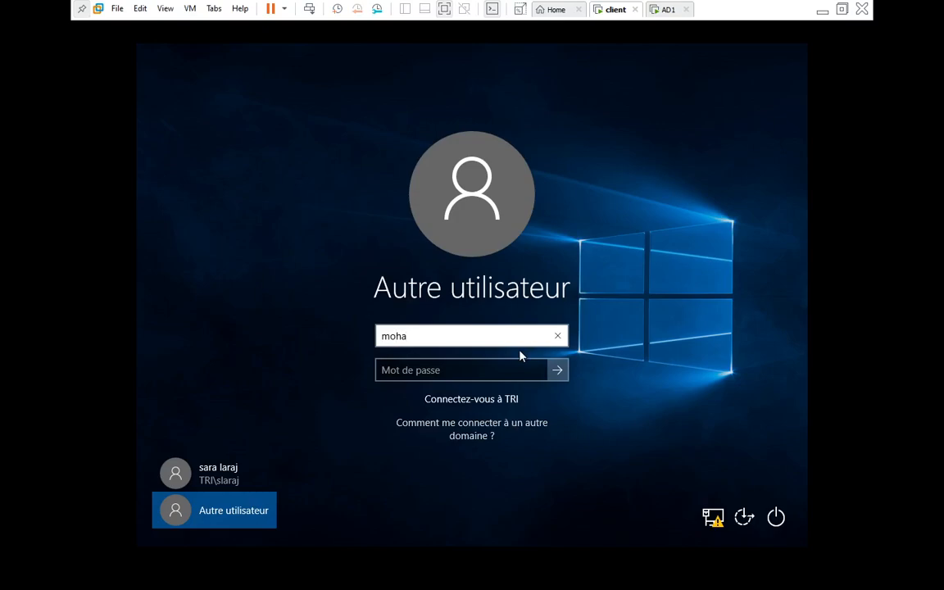
pyautogui.click(539, 374)
pyautogui.write('••')
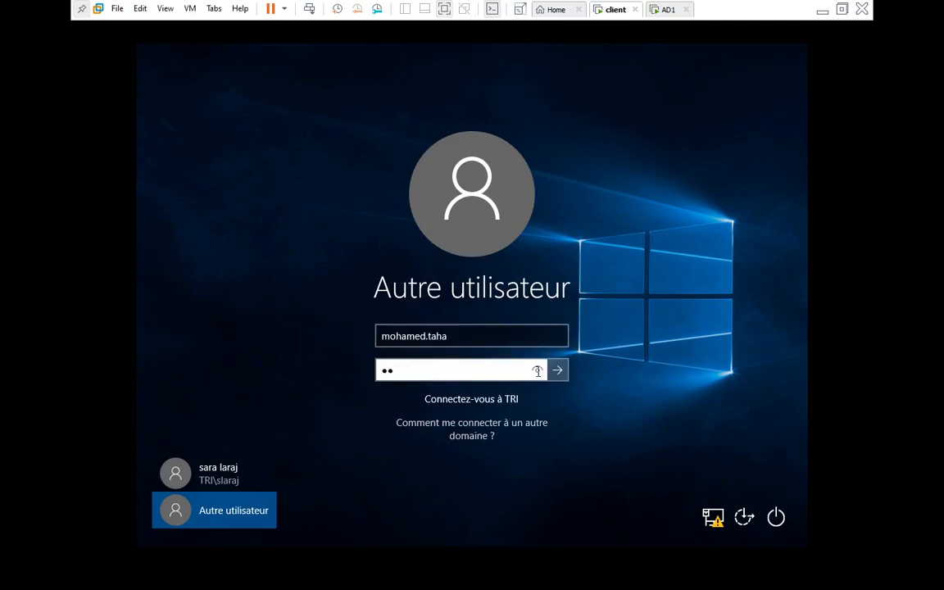
pyautogui.write('••••••')
pyautogui.press('Return')
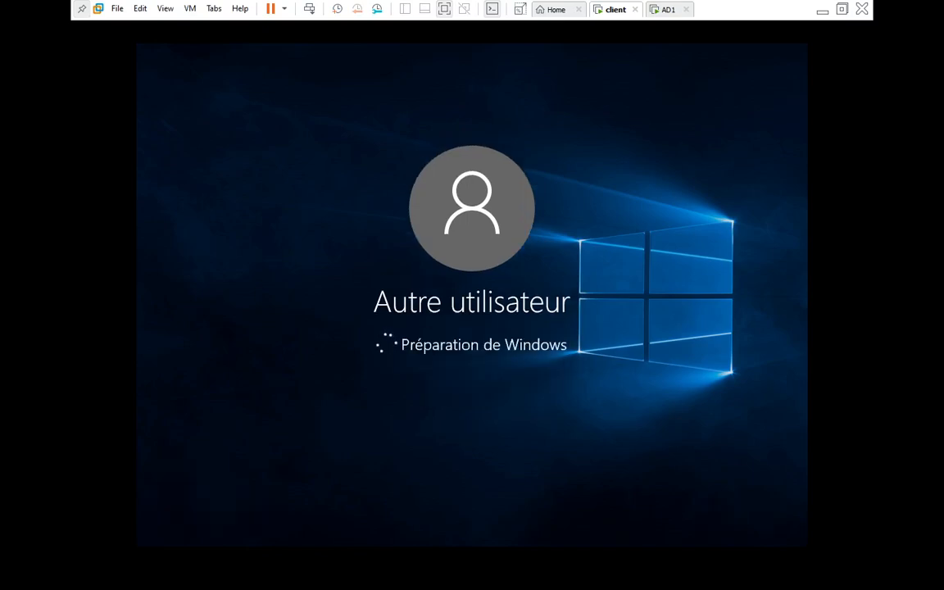
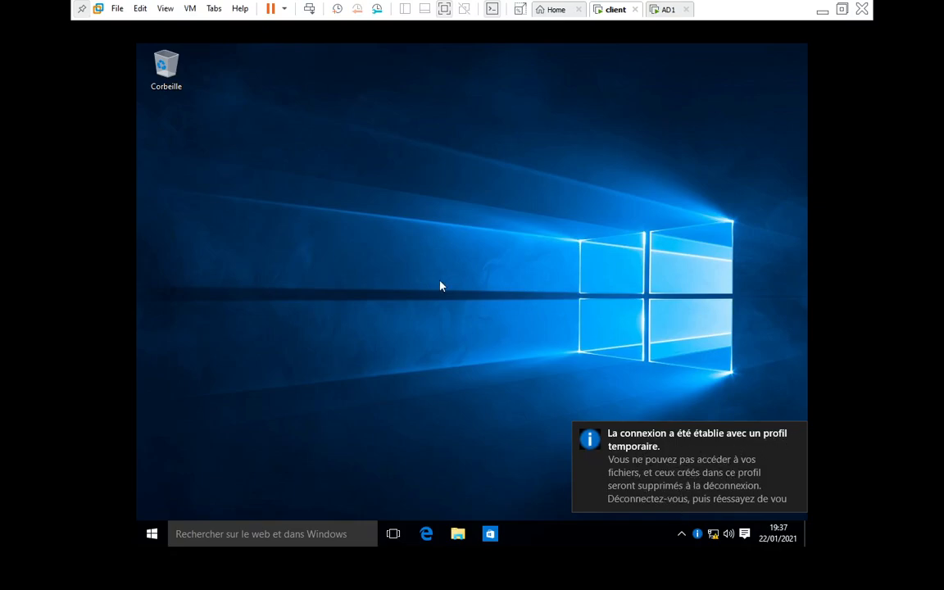
# From File Explorer, open Ce PC's system properties and its advanced system settings
pyautogui.click(457, 534)
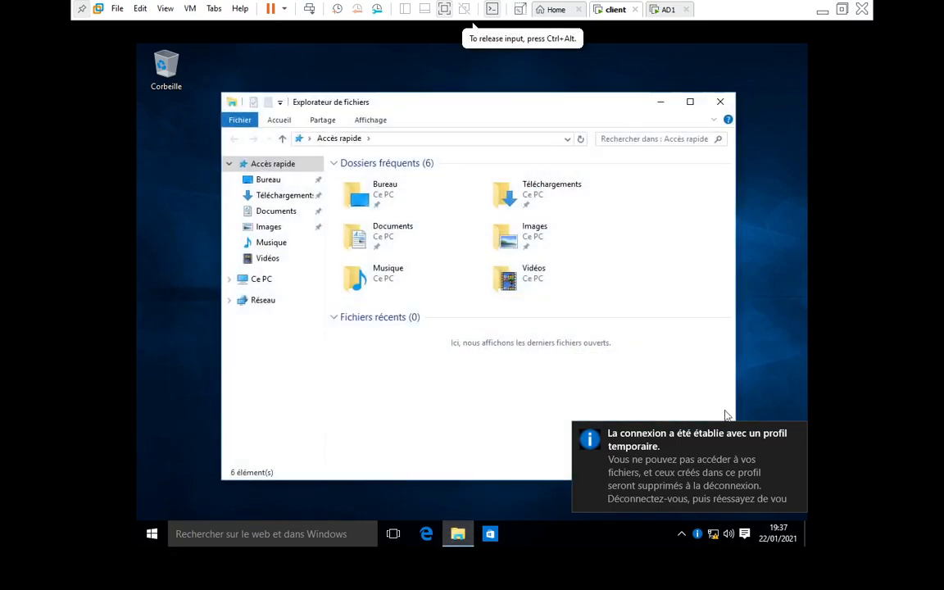
pyautogui.rightClick(257, 281)
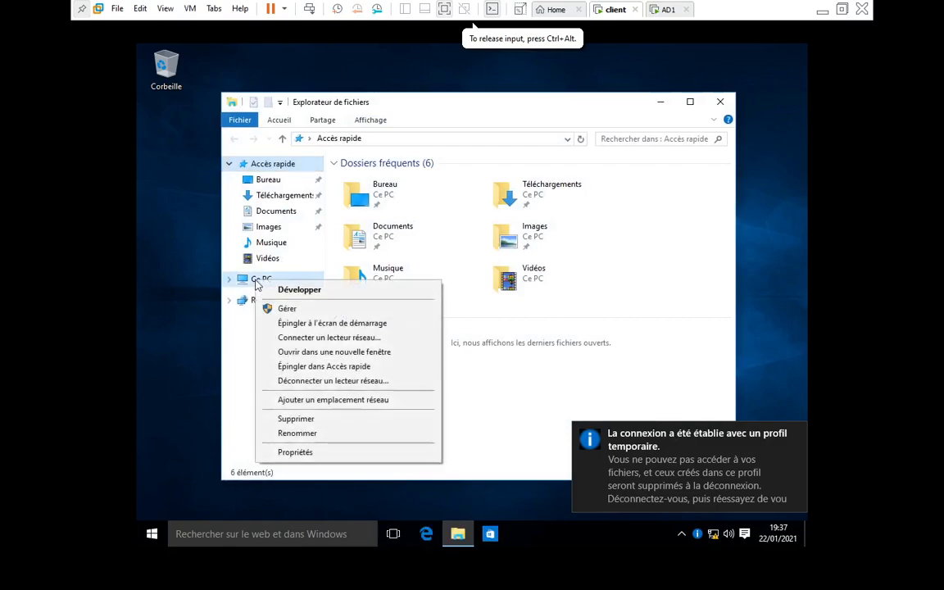
pyautogui.click(294, 453)
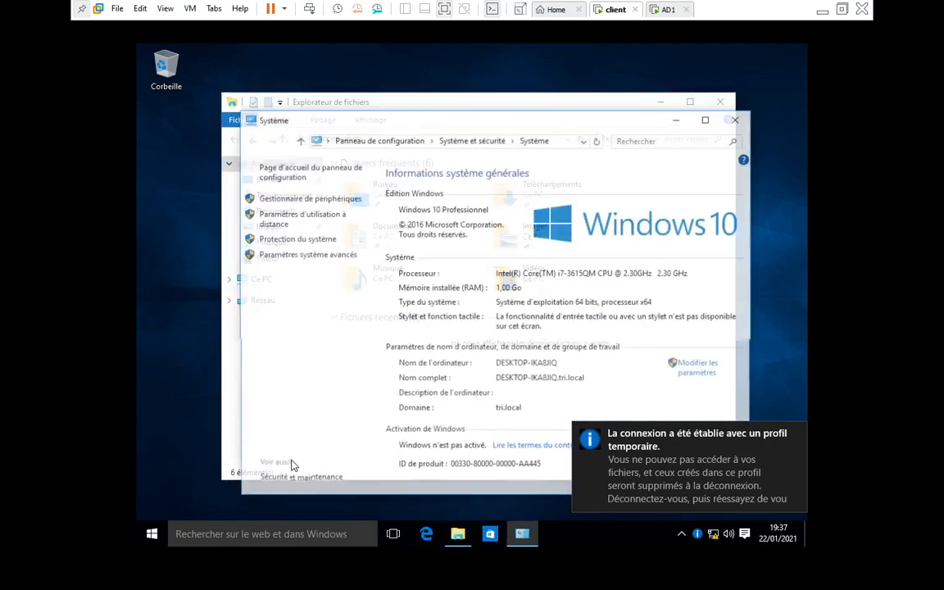
pyautogui.click(306, 255)
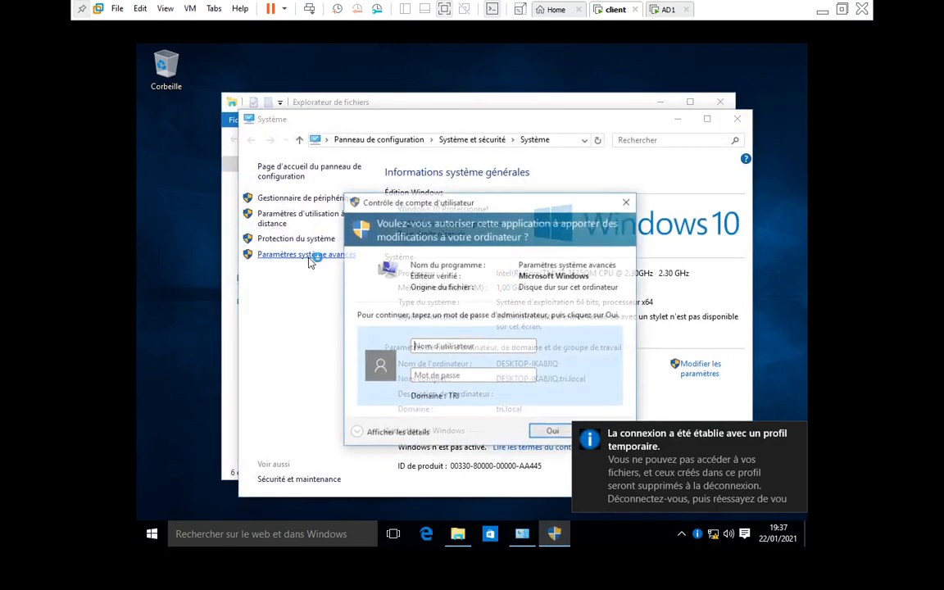
# Authenticate with the administrator account and password, then review and close the stored user profiles list
pyautogui.click(467, 346)
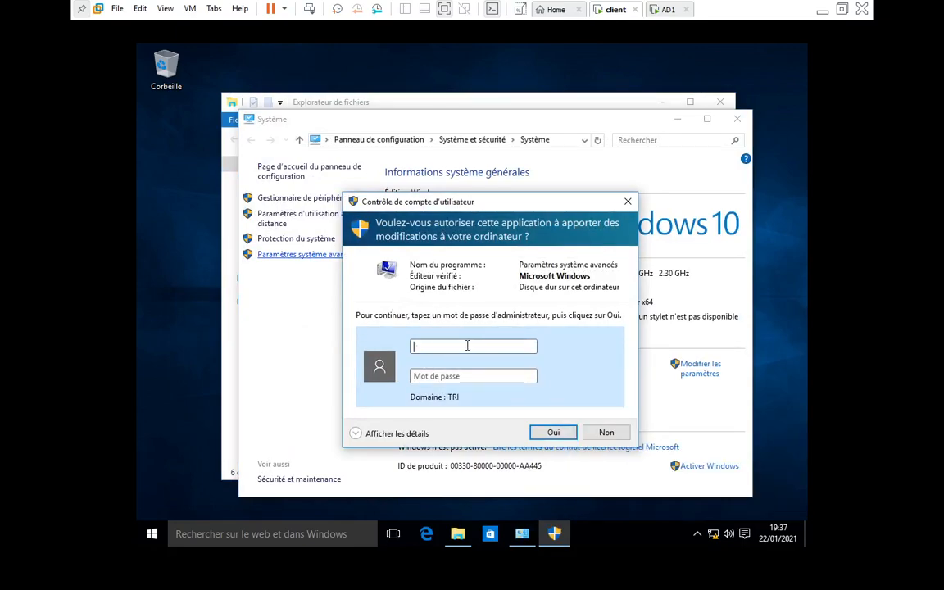
pyautogui.write('Administrateur')
pyautogui.press('Tab')
pyautogui.write('P•••')
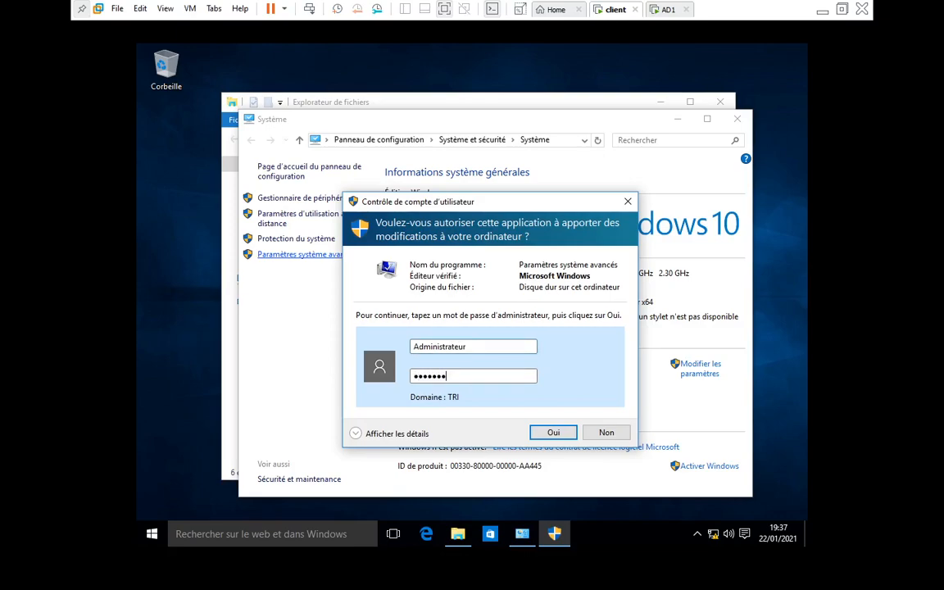
pyautogui.click(553, 432)
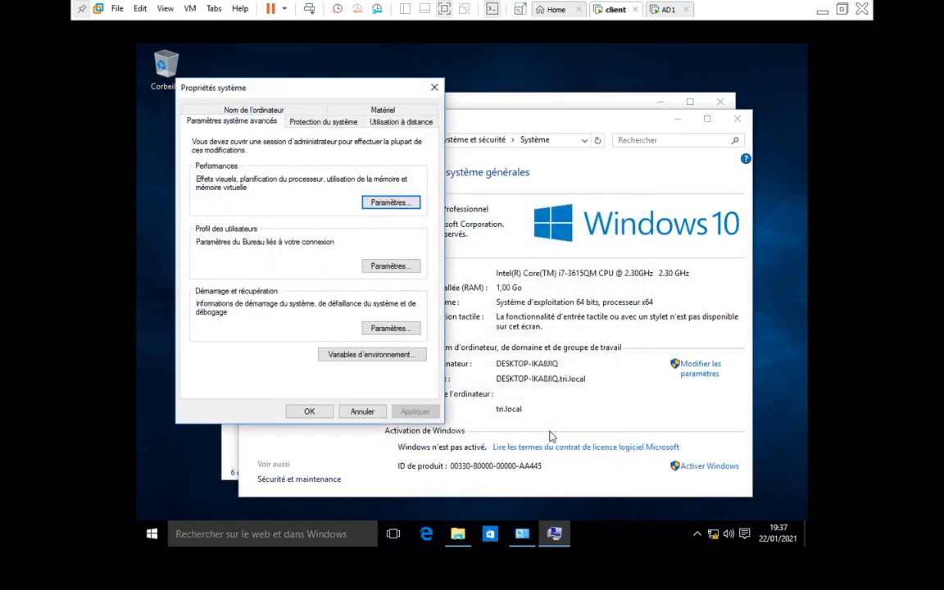
pyautogui.click(390, 266)
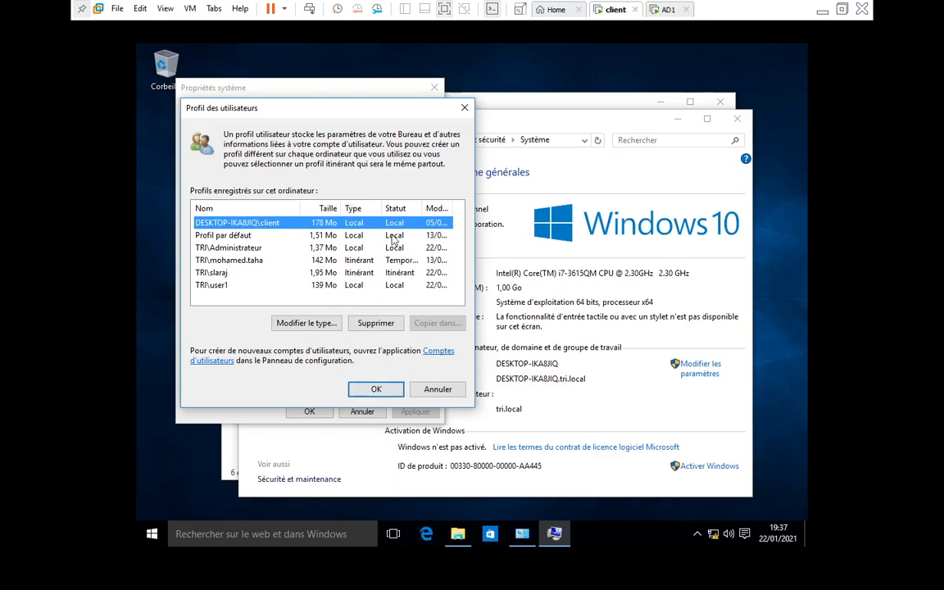
pyautogui.click(376, 390)
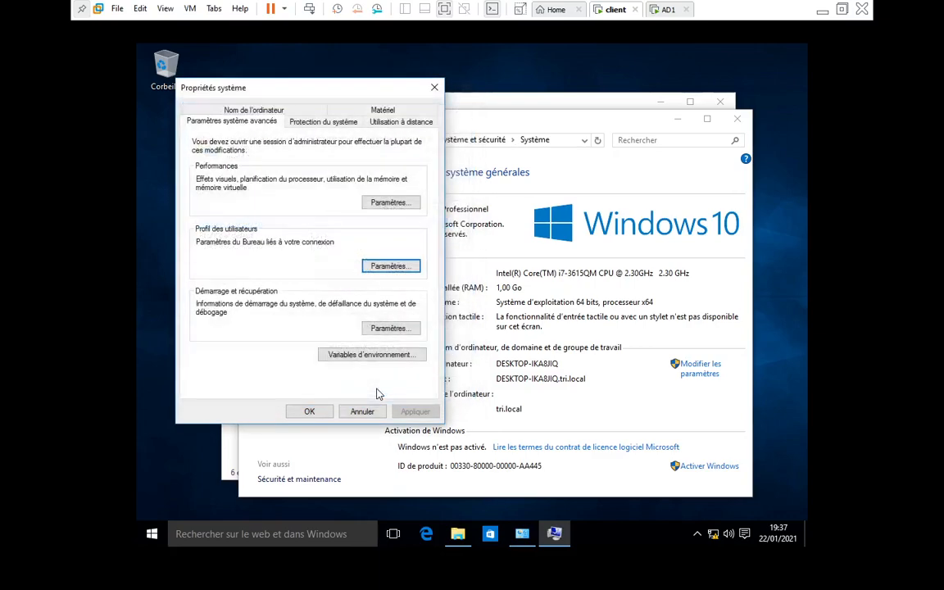
# On the AD1 server, open the C:\profileDS folder in File Explorer
pyautogui.click(666, 10)
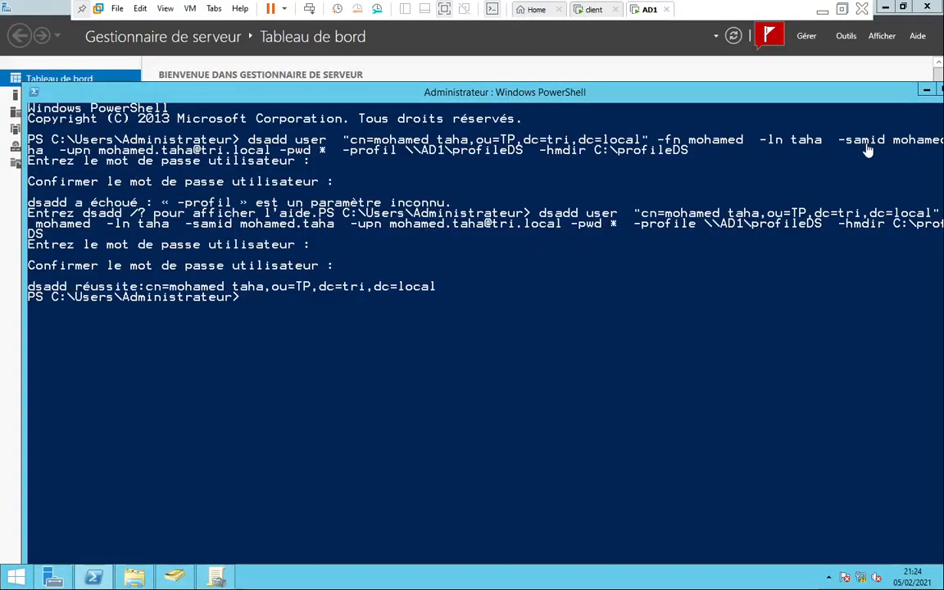
pyautogui.click(926, 92)
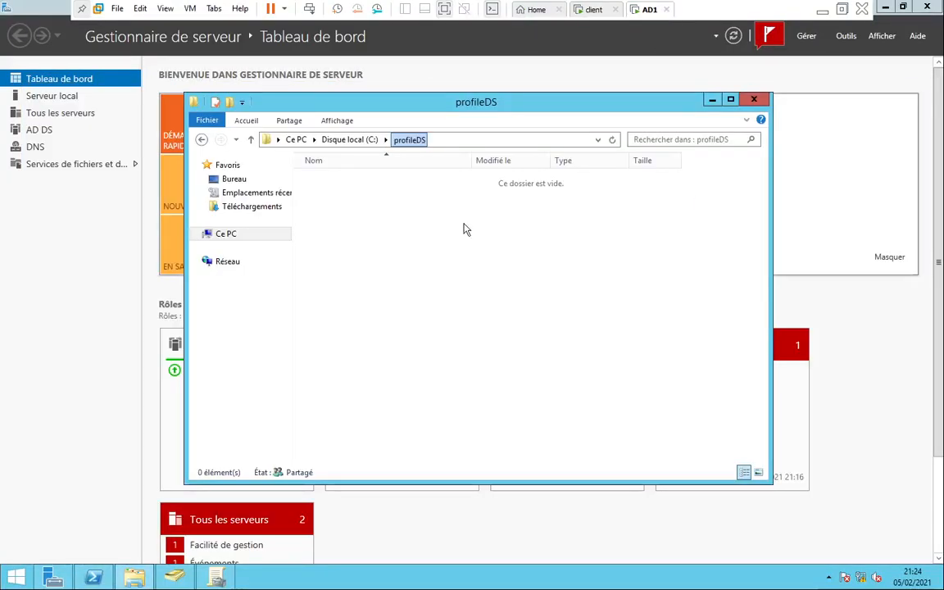
pyautogui.click(386, 139)
pyautogui.click(355, 140)
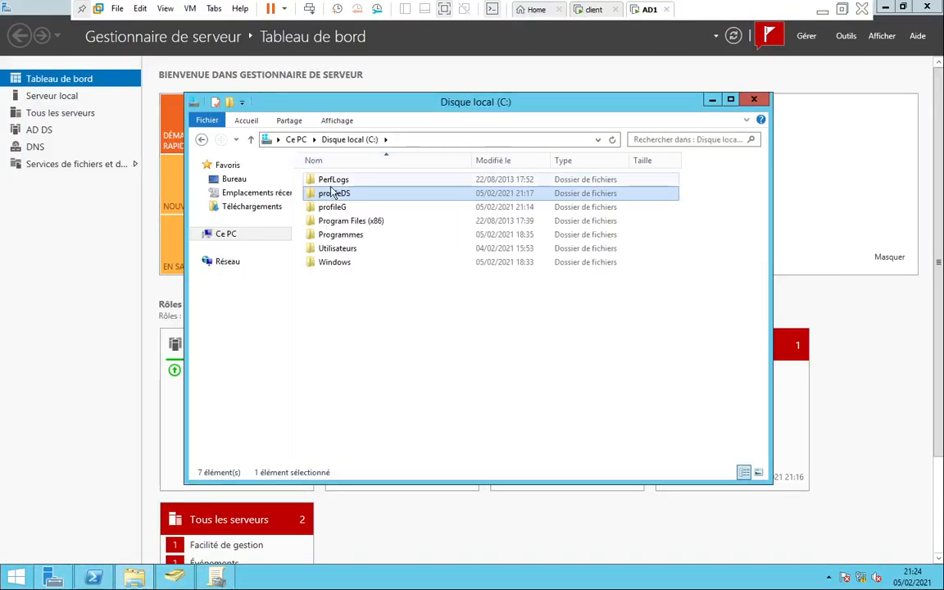
pyautogui.doubleClick(336, 193)
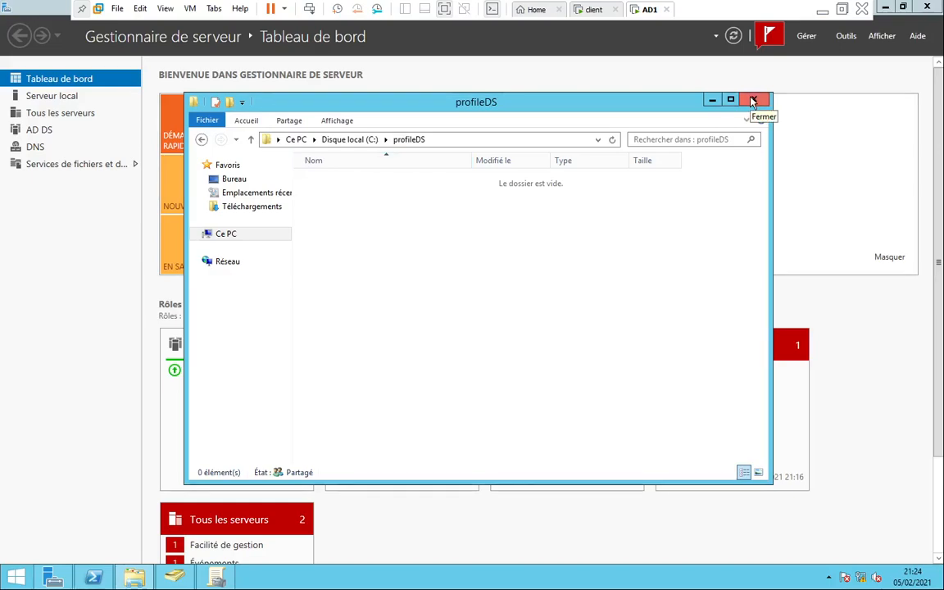
# Close the Group Policy Management console from the taskbar
pyautogui.click(215, 580)
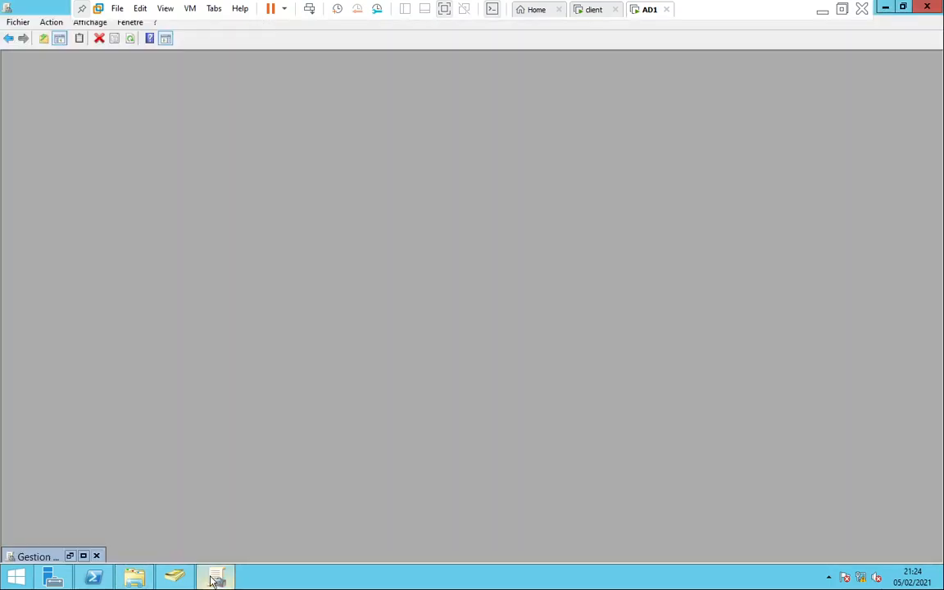
pyautogui.click(215, 580)
pyautogui.rightClick(214, 578)
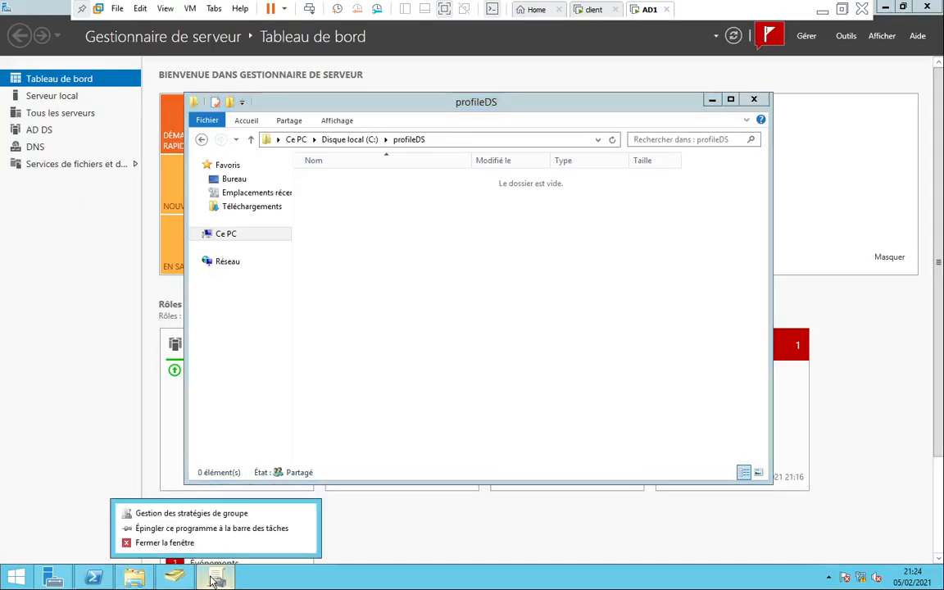
pyautogui.click(189, 543)
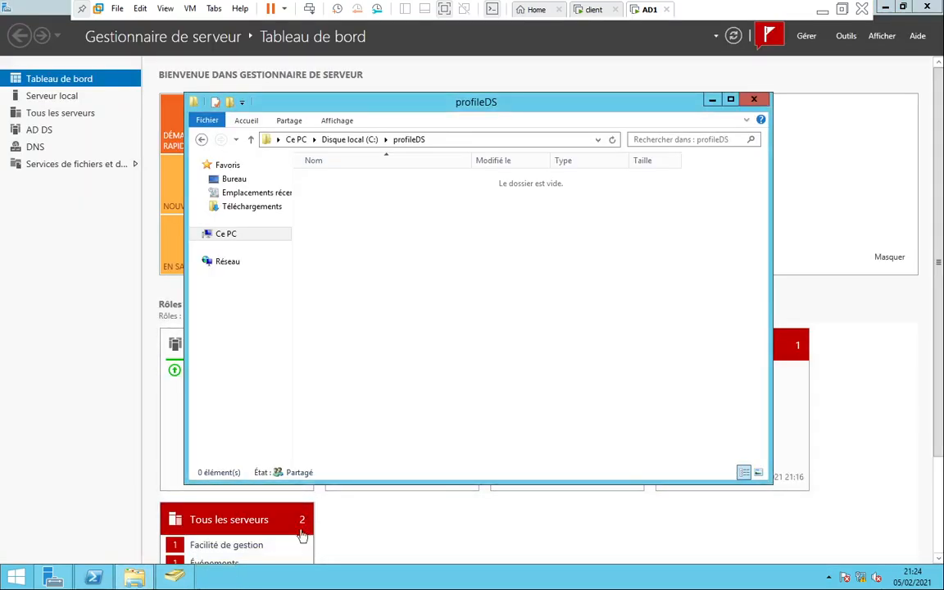
# Clear the PowerShell console with cls and minimize it to reveal the folder window
pyautogui.click(92, 579)
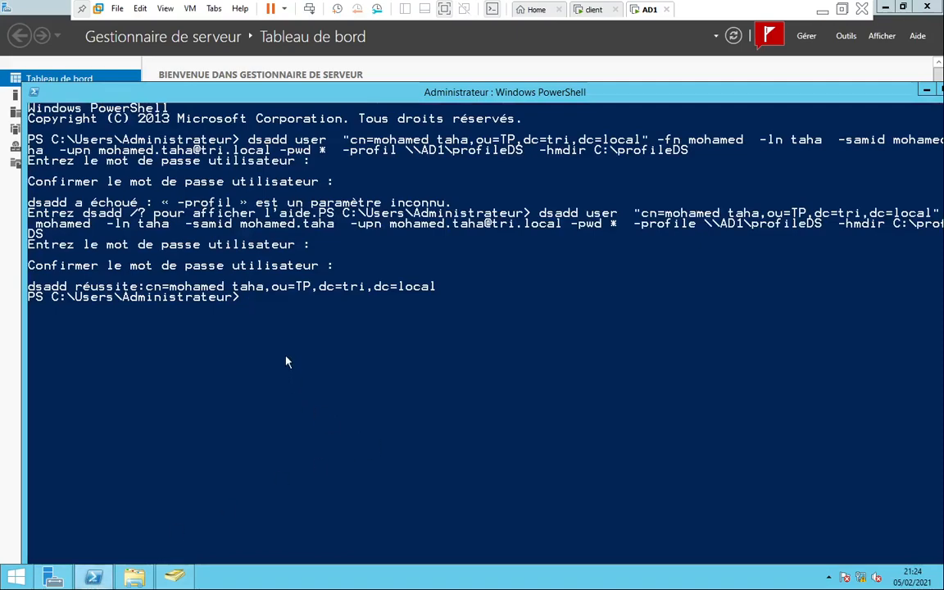
pyautogui.write('cls')
pyautogui.press('Return')
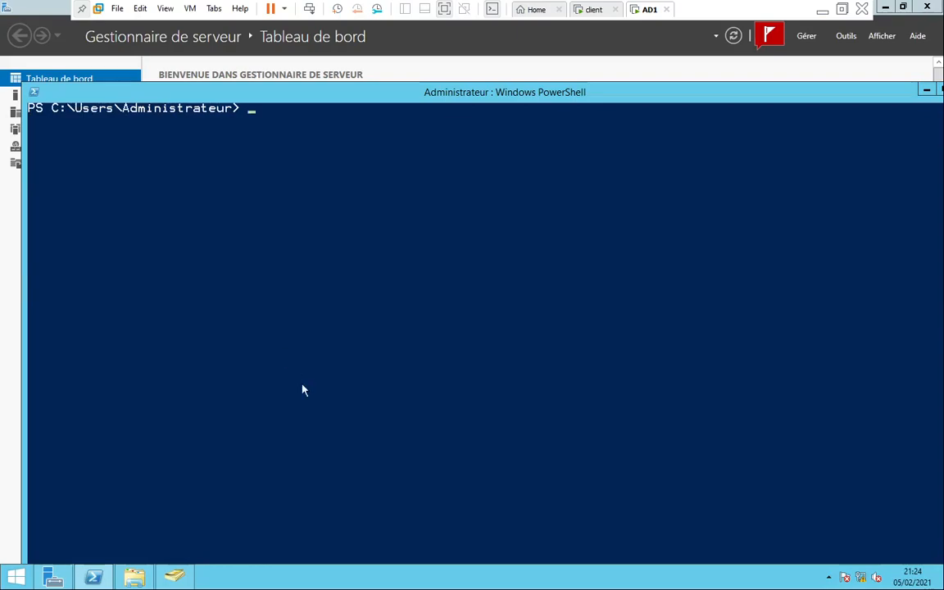
pyautogui.click(822, 11)
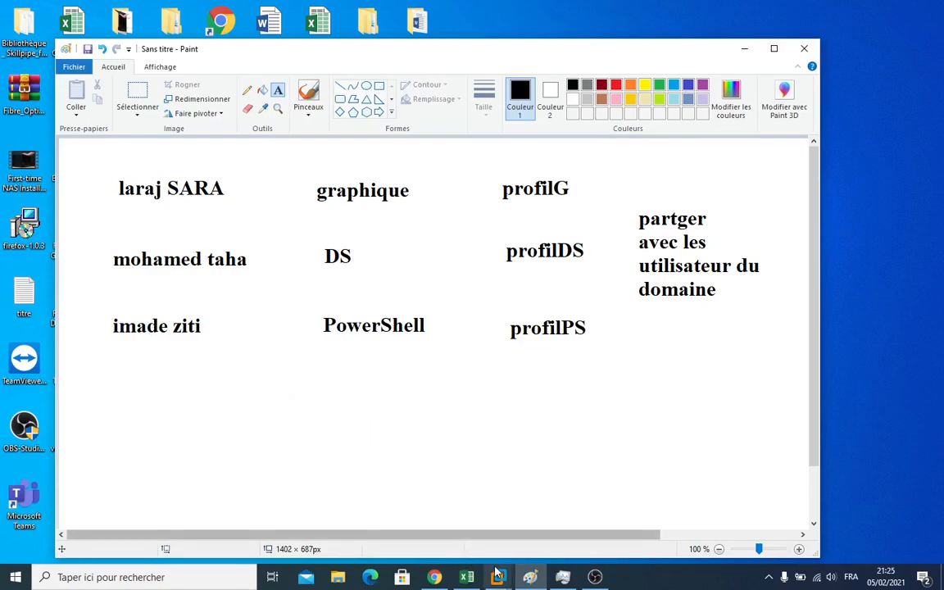
pyautogui.moveTo(497, 573)
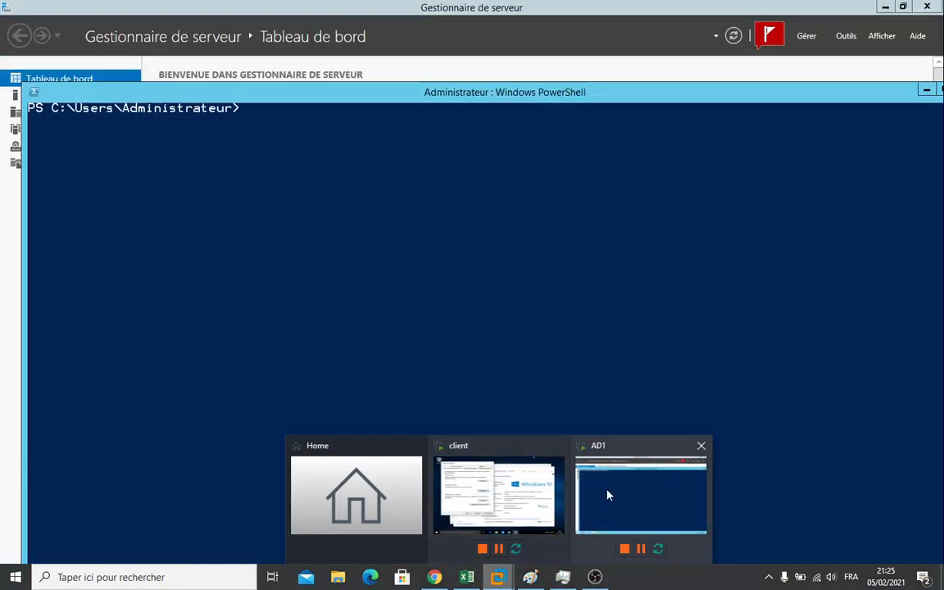
pyautogui.click(608, 495)
pyautogui.click(926, 93)
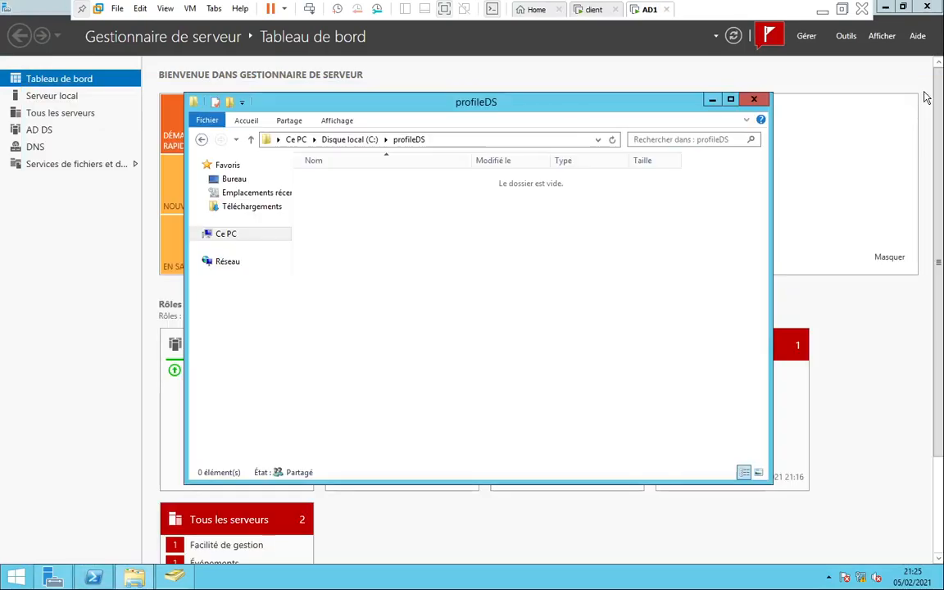
# Create a new folder named profilePS on the C: drive
pyautogui.click(345, 139)
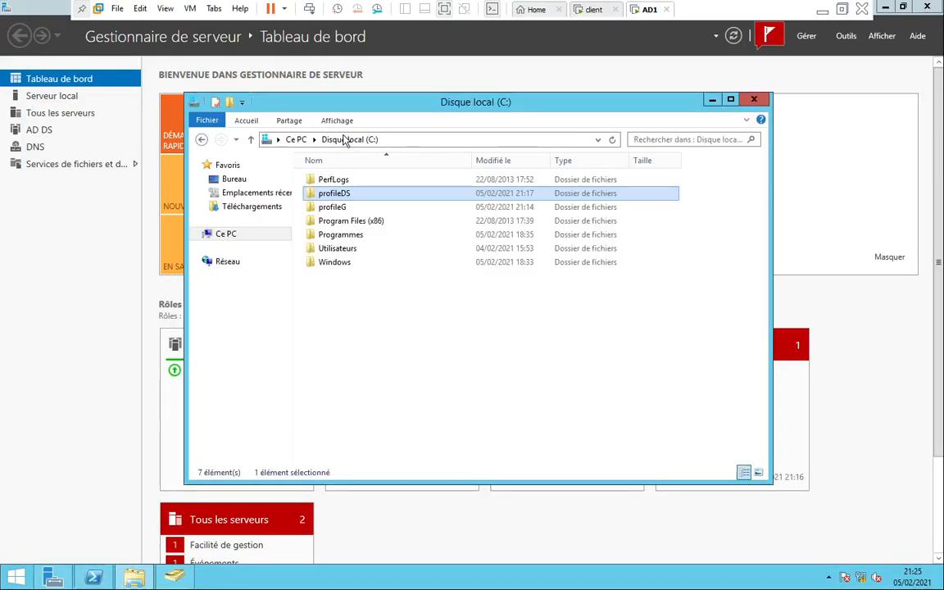
pyautogui.rightClick(339, 327)
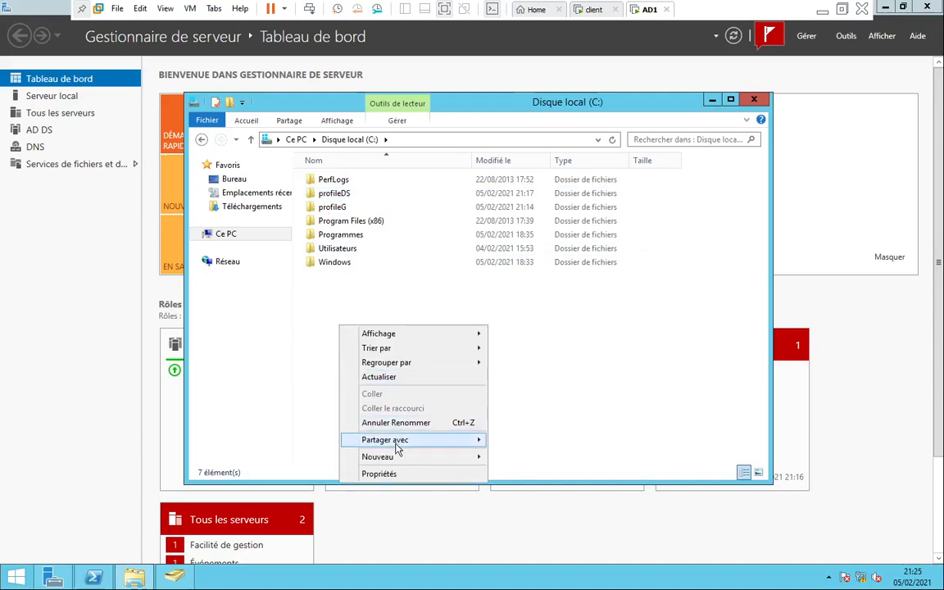
pyautogui.moveTo(476, 457)
pyautogui.click(553, 458)
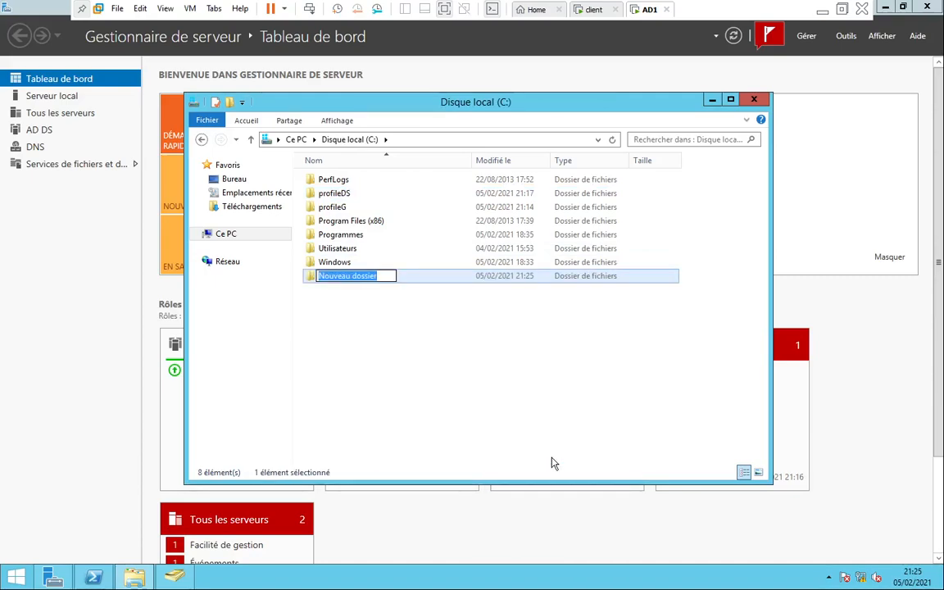
pyautogui.write('profilePS')
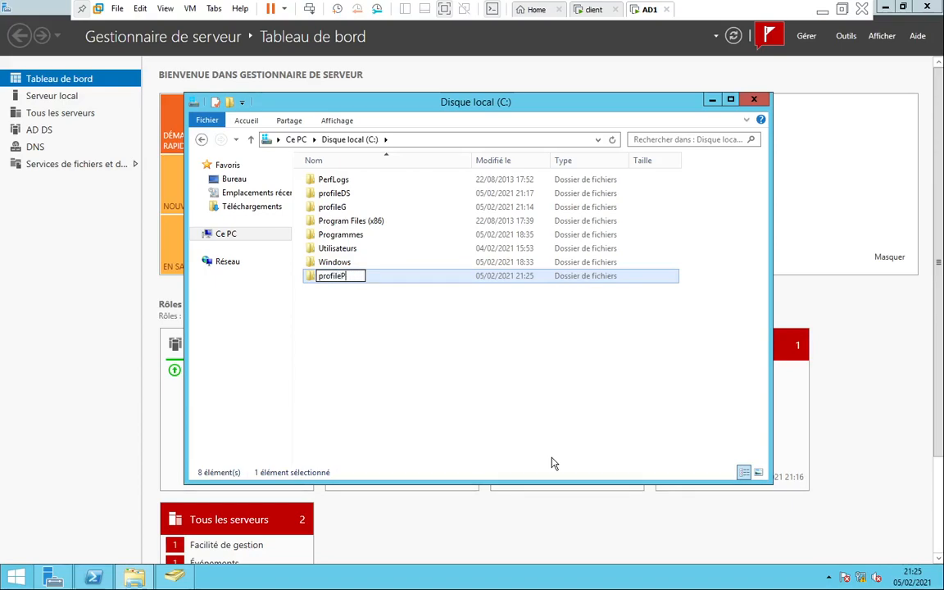
pyautogui.click(489, 436)
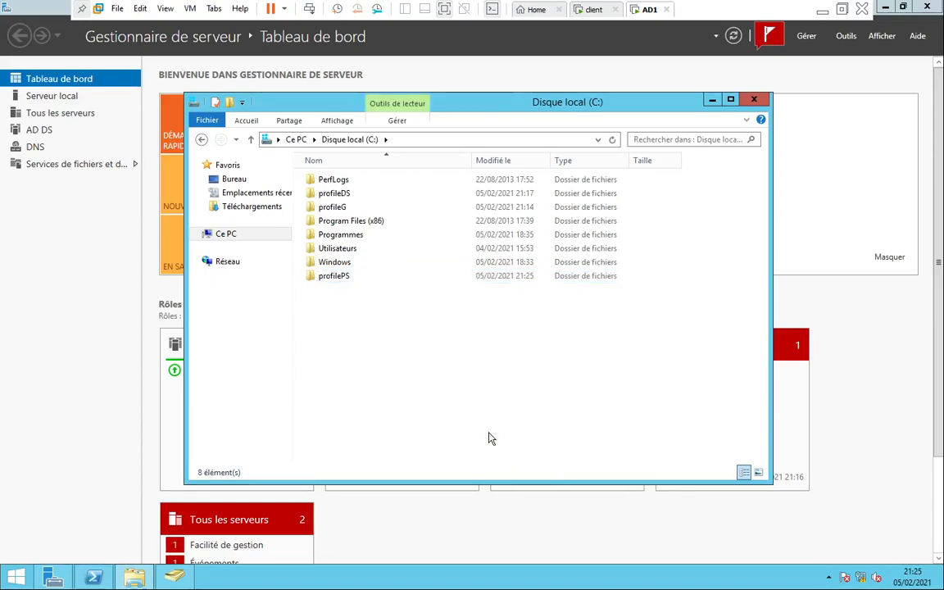
# Share profilePS on the network from its Partage tab as \\AD1\profilePS
pyautogui.rightClick(339, 279)
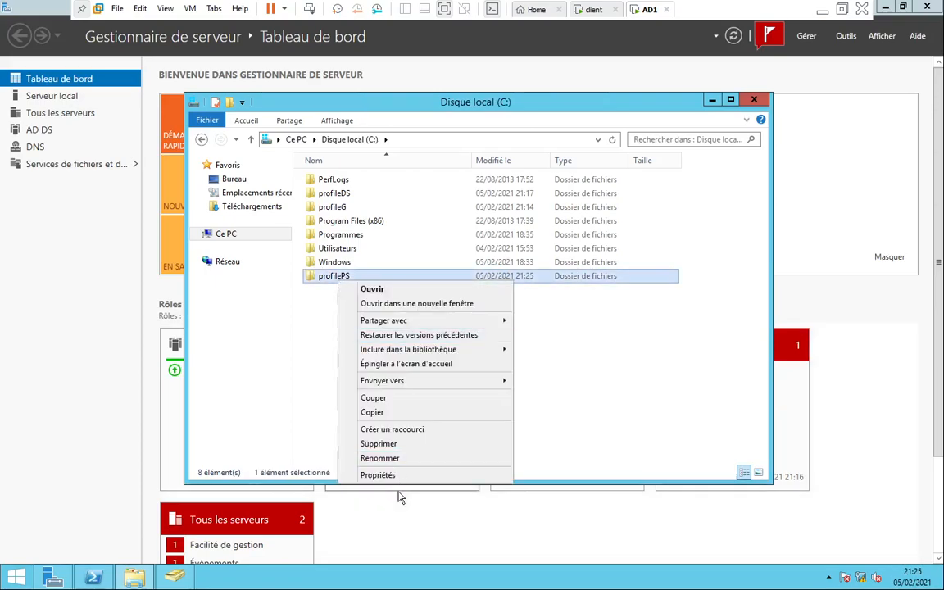
pyautogui.click(377, 475)
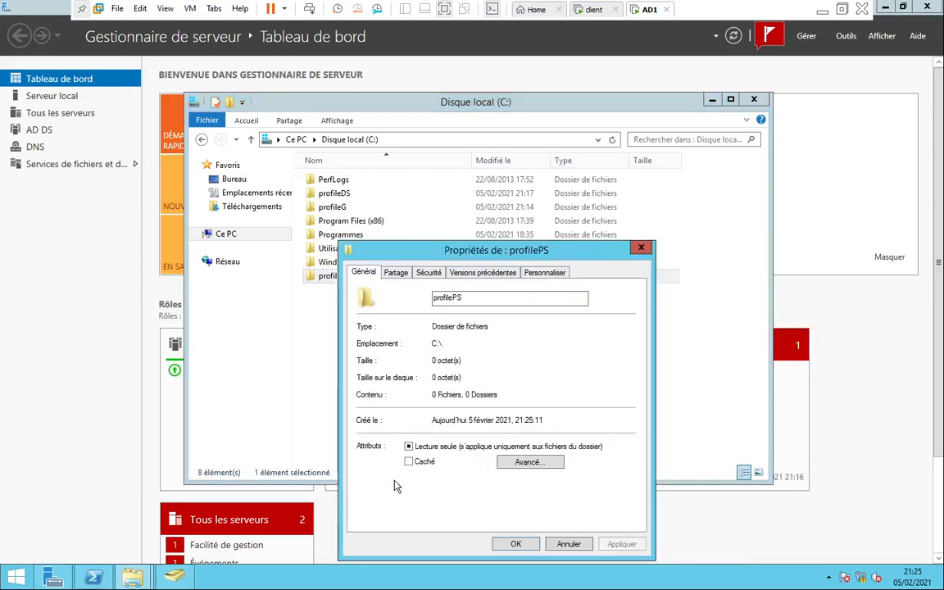
pyautogui.click(397, 273)
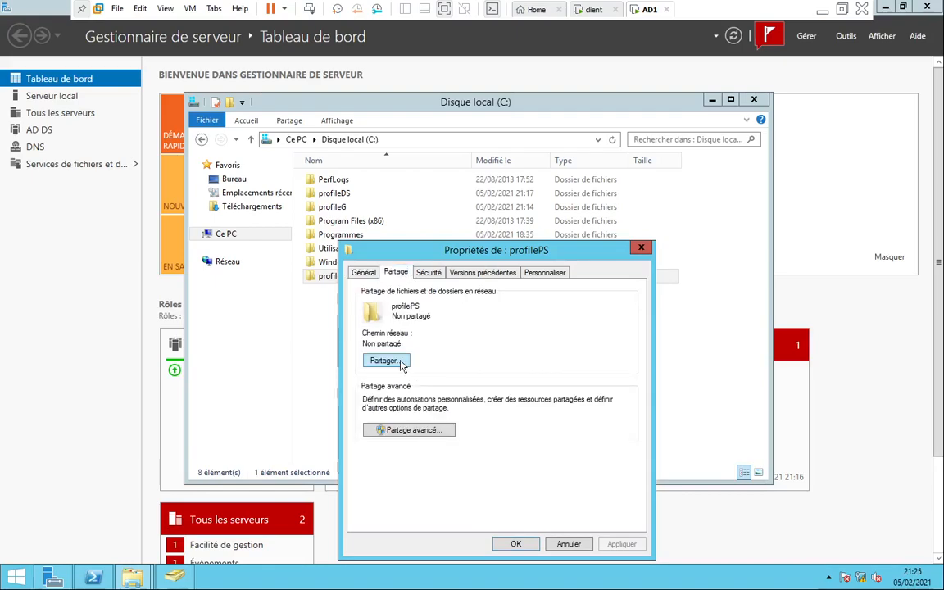
pyautogui.click(377, 358)
pyautogui.click(611, 539)
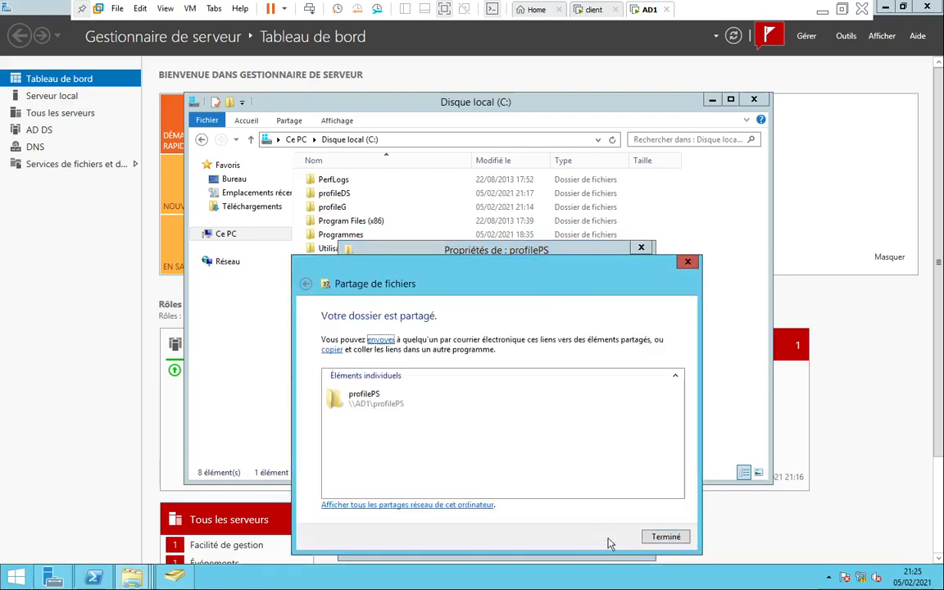
pyautogui.click(666, 537)
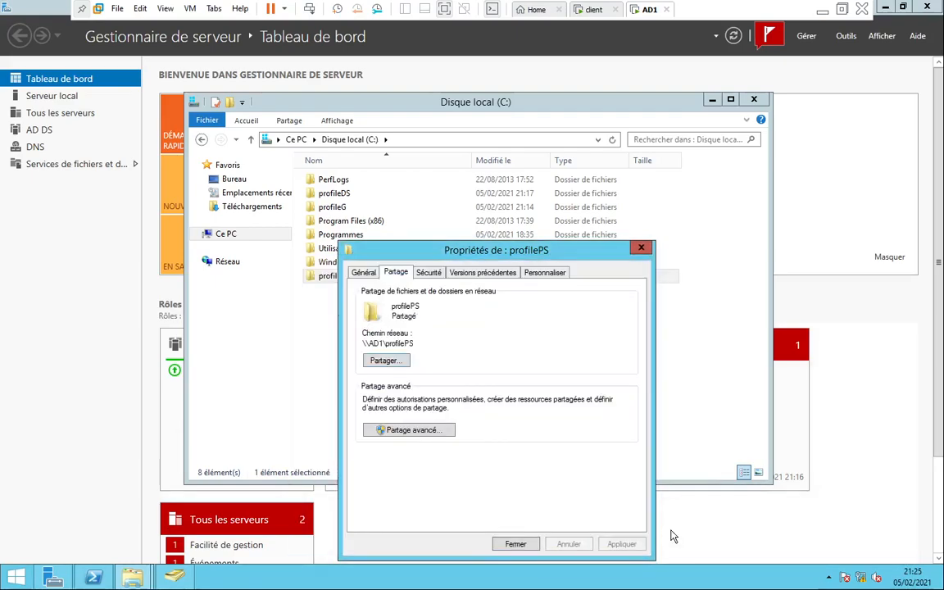
pyautogui.click(430, 274)
# Add the Tout le monde group to profilePS's security permissions, correcting the misspelled name
pyautogui.click(607, 387)
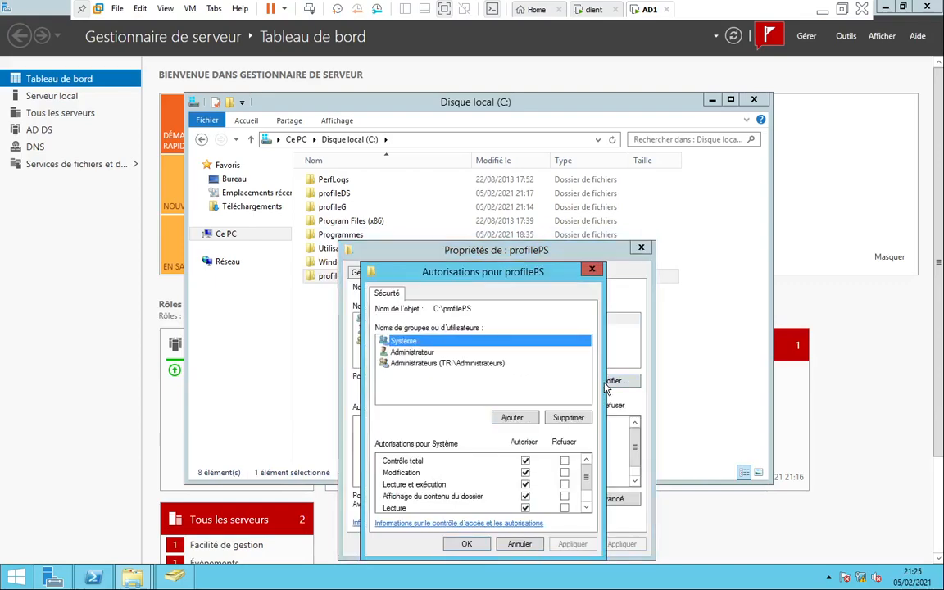
pyautogui.click(502, 359)
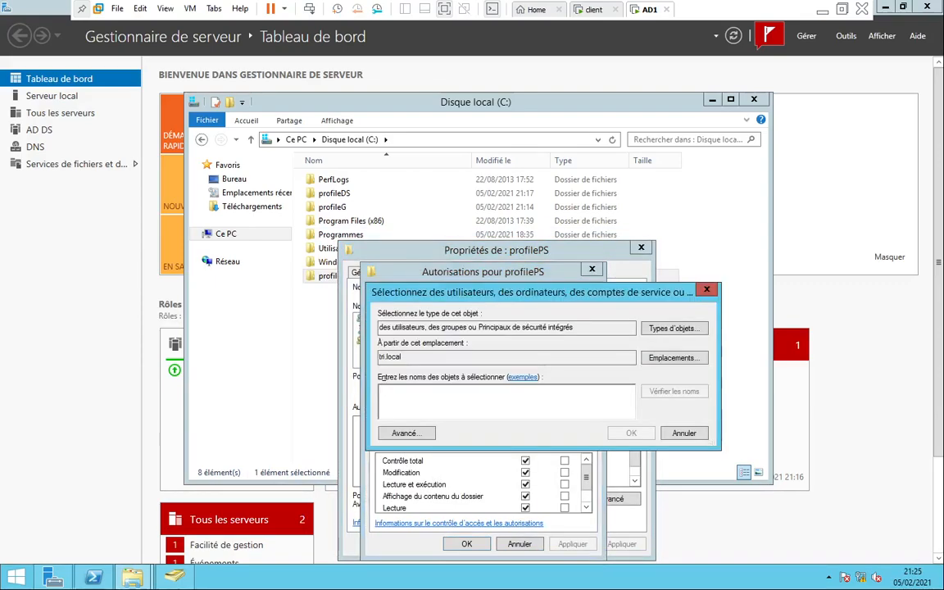
pyautogui.write('tou')
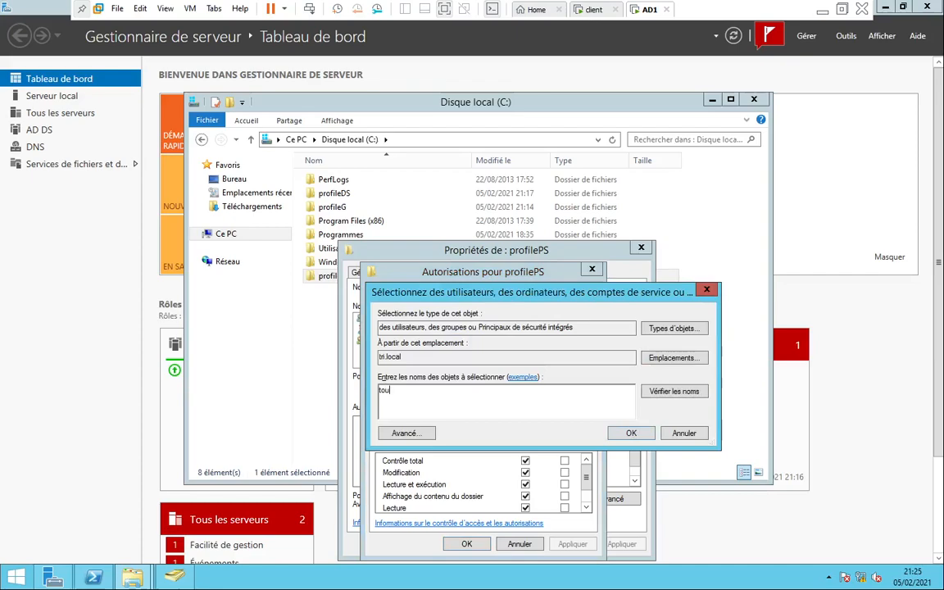
pyautogui.write('t le mode')
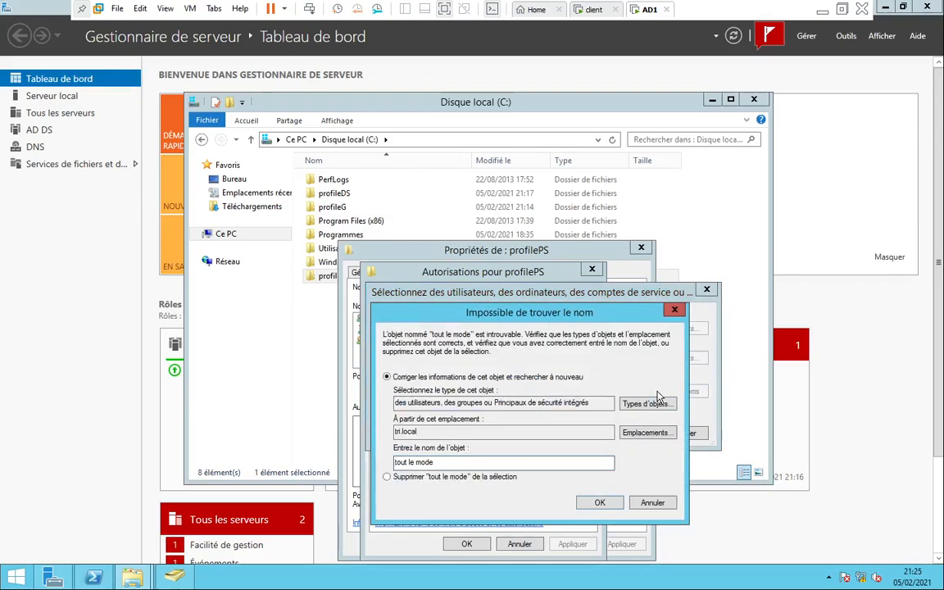
pyautogui.click(647, 507)
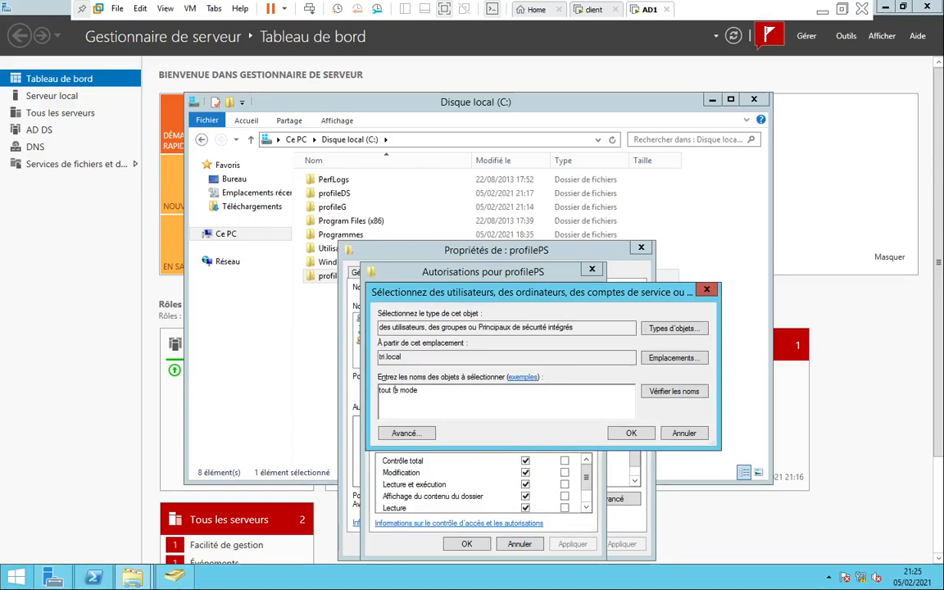
pyautogui.click(412, 390)
pyautogui.write('n')
pyautogui.moveTo(395, 390); pyautogui.dragTo(422, 390)
pyautogui.click(651, 394)
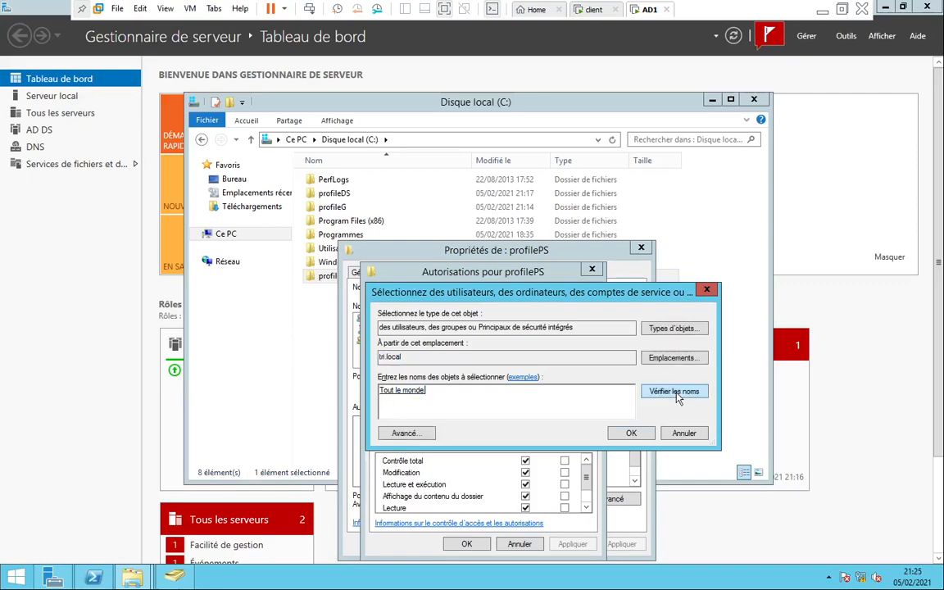
pyautogui.click(627, 433)
# Grant Tout le monde Contrôle total, apply, close the dialogs and open the empty profilePS folder
pyautogui.click(525, 460)
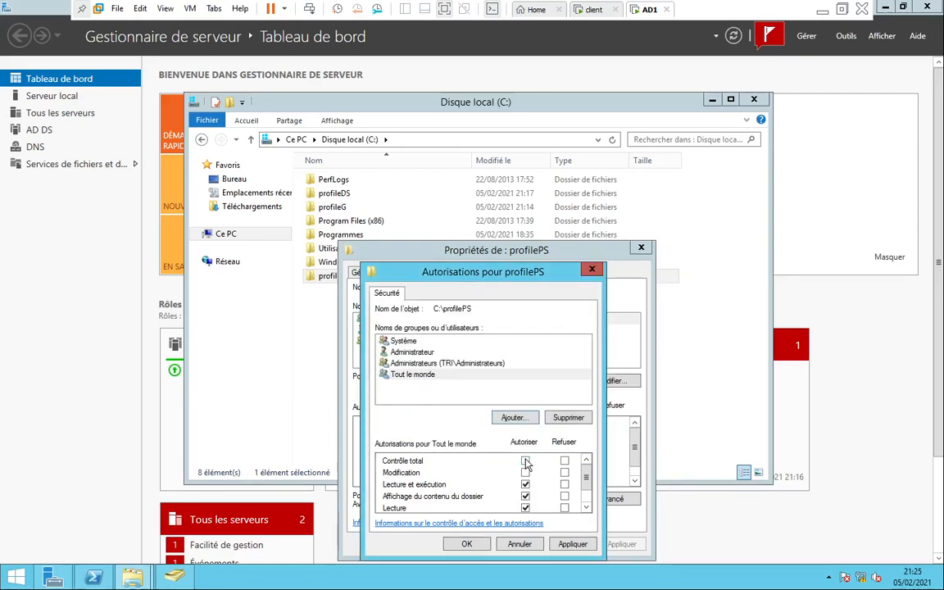
pyautogui.click(573, 545)
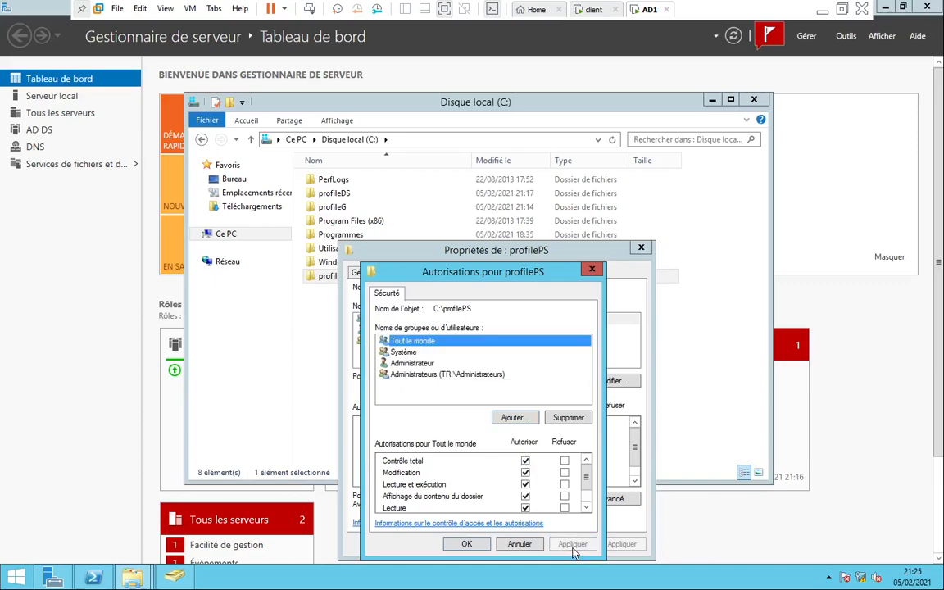
pyautogui.click(464, 544)
pyautogui.click(516, 544)
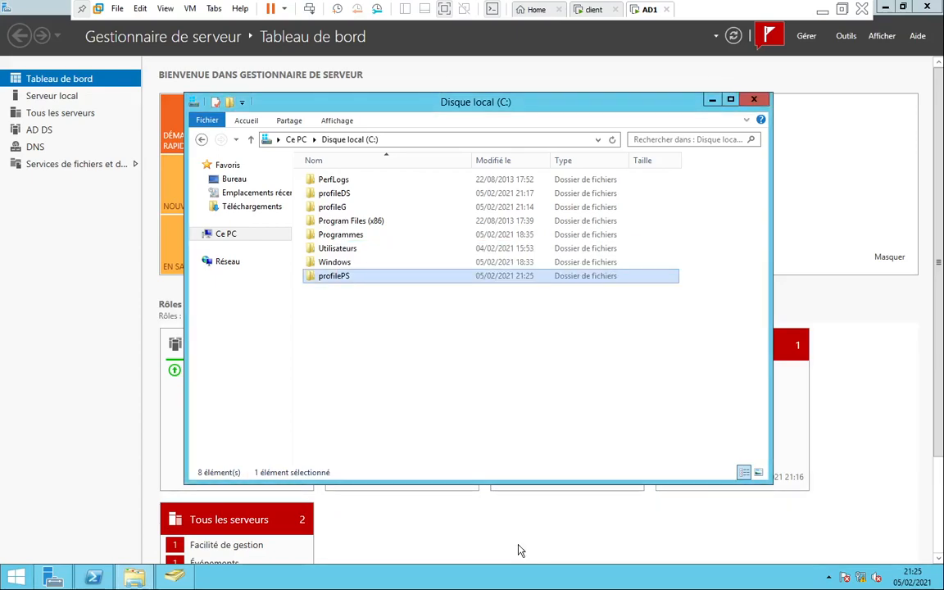
pyautogui.doubleClick(334, 278)
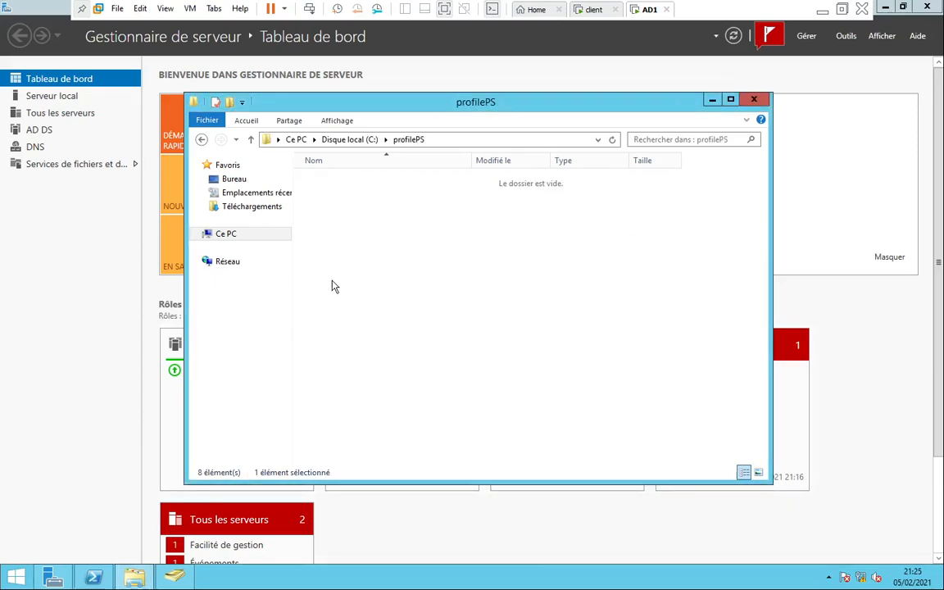
# Copy the \\AD1\profilePS network path from profilePS's Partage tab, then close the dialog and minimize Explorer
pyautogui.click(202, 141)
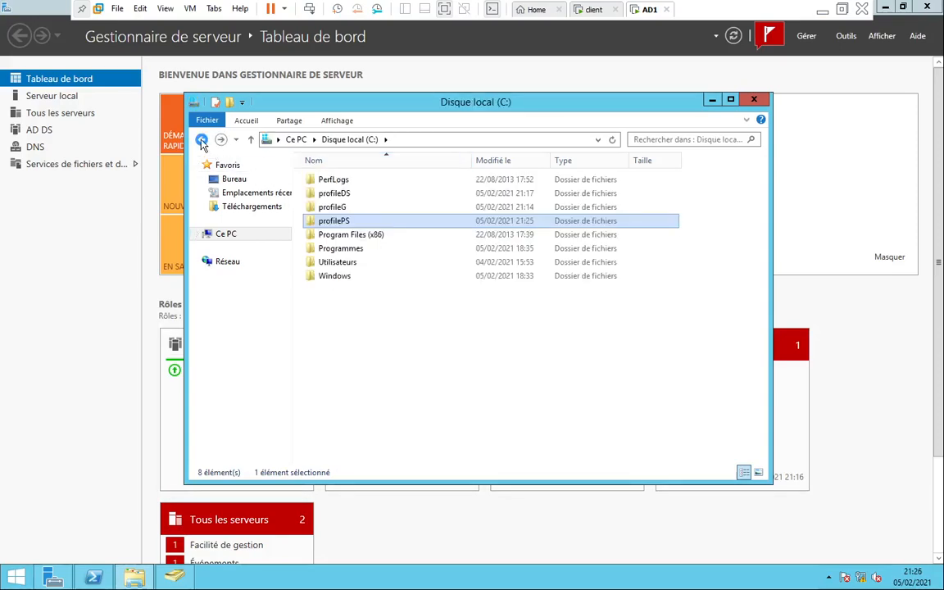
pyautogui.rightClick(328, 222)
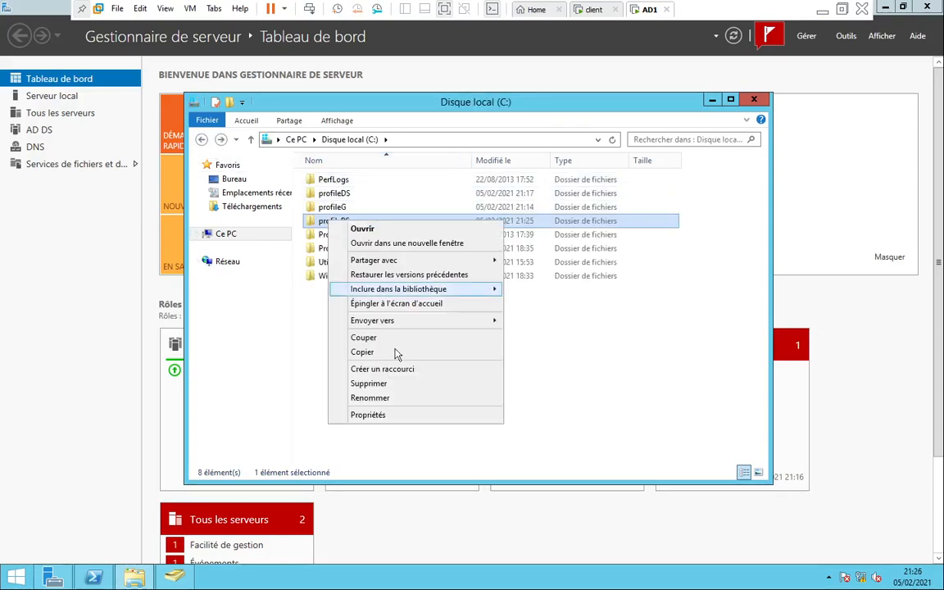
pyautogui.click(378, 415)
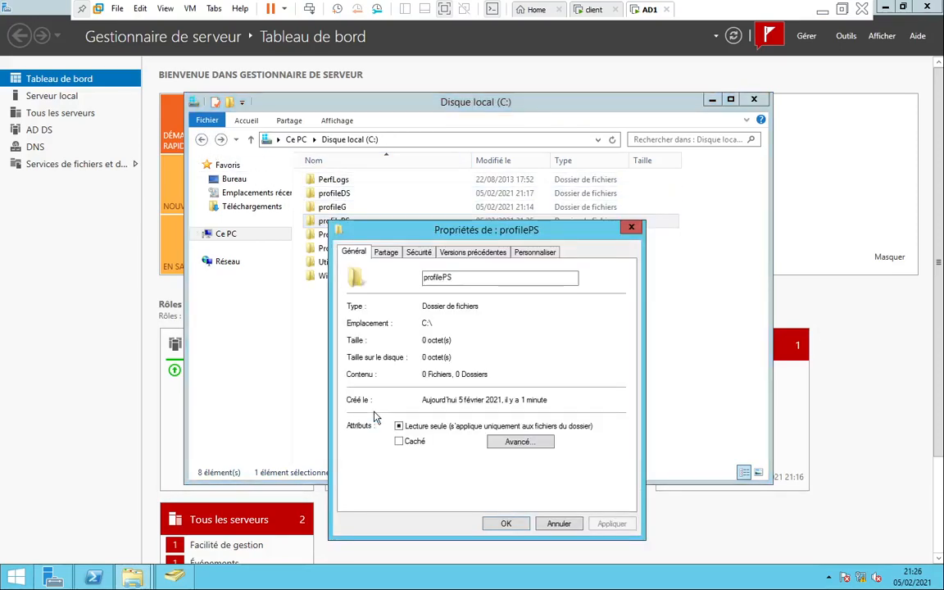
pyautogui.click(385, 254)
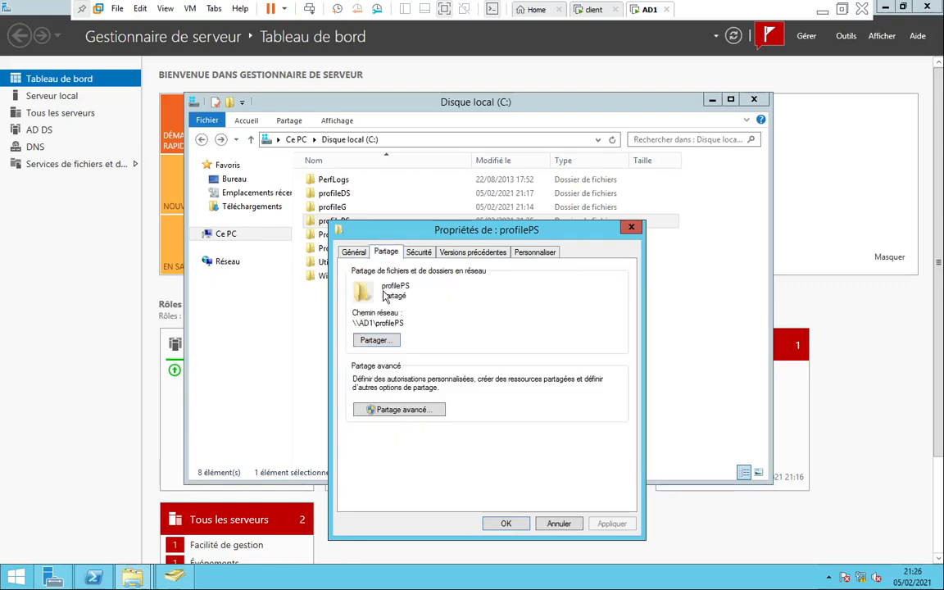
pyautogui.moveTo(403, 323); pyautogui.dragTo(354, 325)
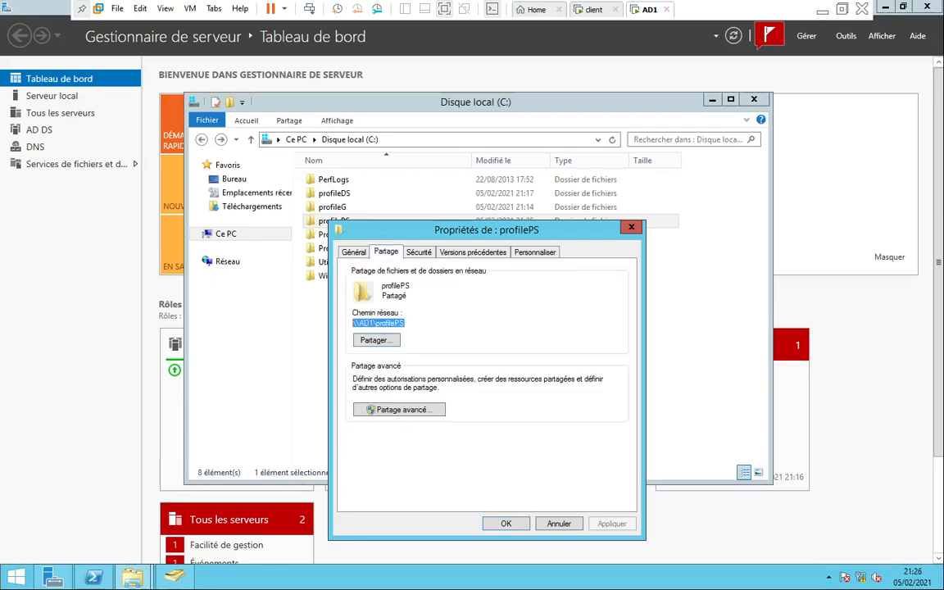
pyautogui.rightClick(355, 327)
pyautogui.click(386, 360)
pyautogui.click(634, 228)
pyautogui.click(712, 102)
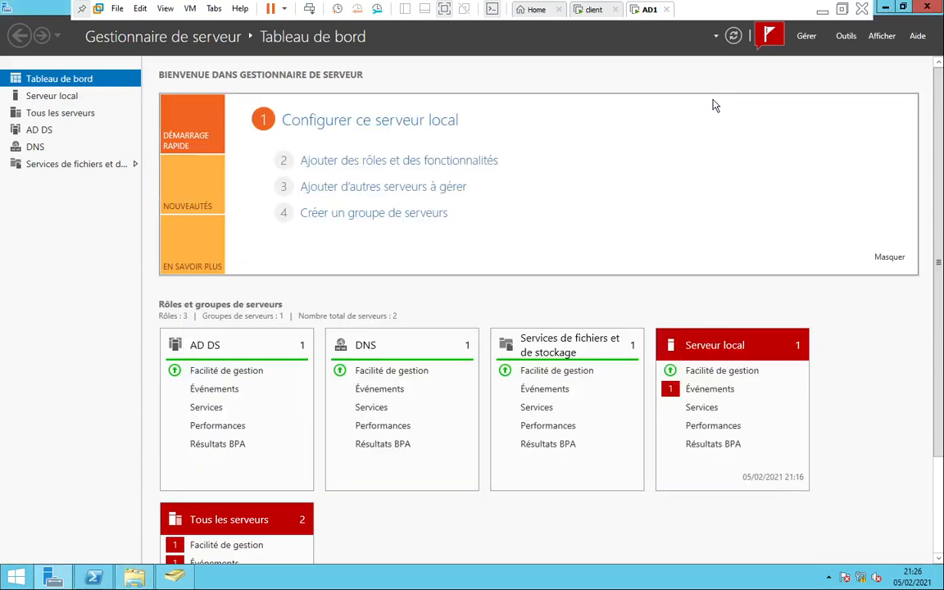
pyautogui.click(102, 579)
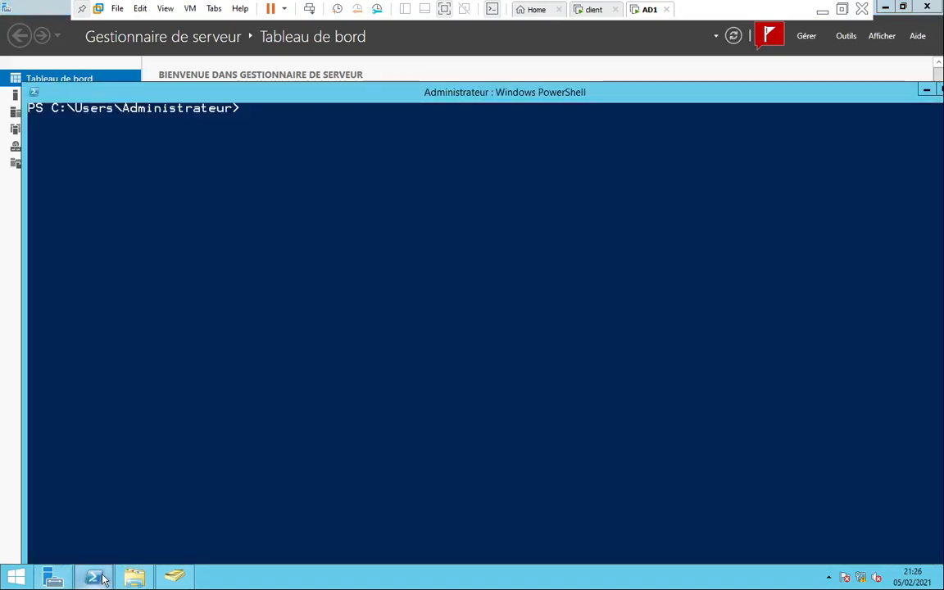
pyautogui.click(292, 319)
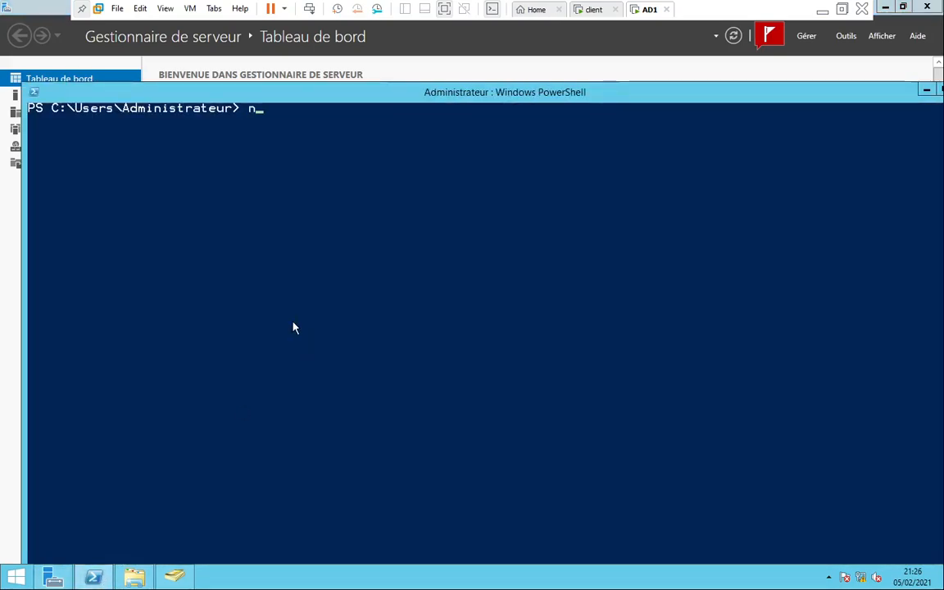
pyautogui.press('Tab')
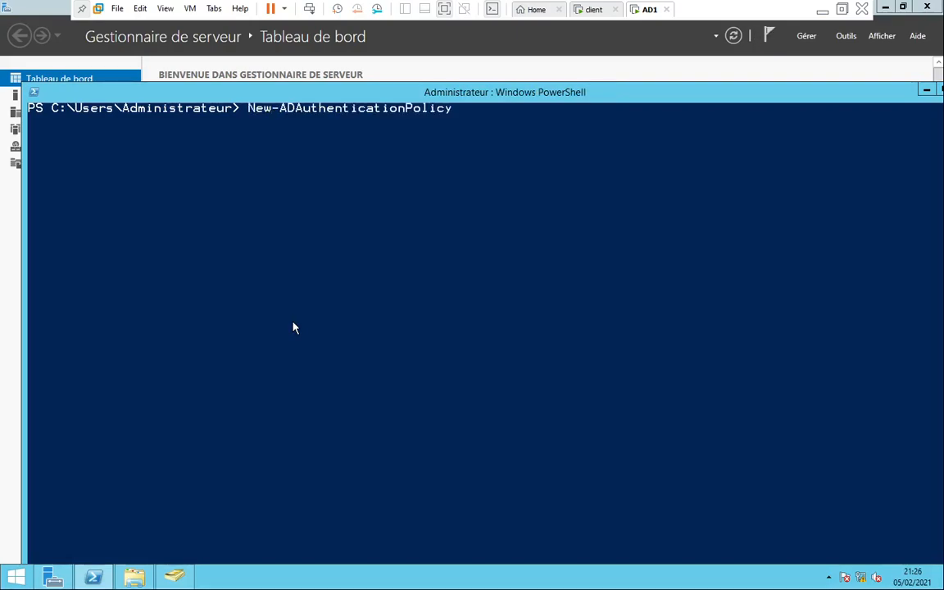
pyautogui.press('BackSpace')
pyautogui.press('BackSpace')
pyautogui.press('BackSpace')
pyautogui.press('BackSpace')
pyautogui.press('BackSpace')
pyautogui.press('BackSpace')
pyautogui.press('BackSpace')
pyautogui.press('BackSpace')
pyautogui.press('BackSpace')
pyautogui.press('BackSpace')
pyautogui.press('BackSpace')
pyautogui.press('BackSpace')
pyautogui.press('BackSpace')
pyautogui.press('BackSpace')
pyautogui.press('BackSpace')
pyautogui.press('BackSpace')
pyautogui.press('BackSpace')
pyautogui.press('BackSpace')
pyautogui.press('BackSpace')
pyautogui.press('BackSpace')
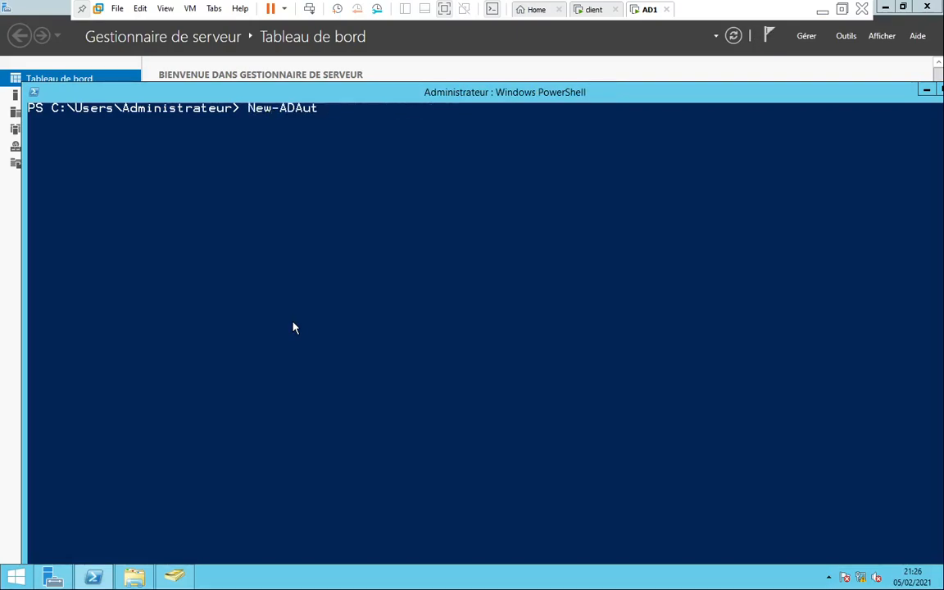
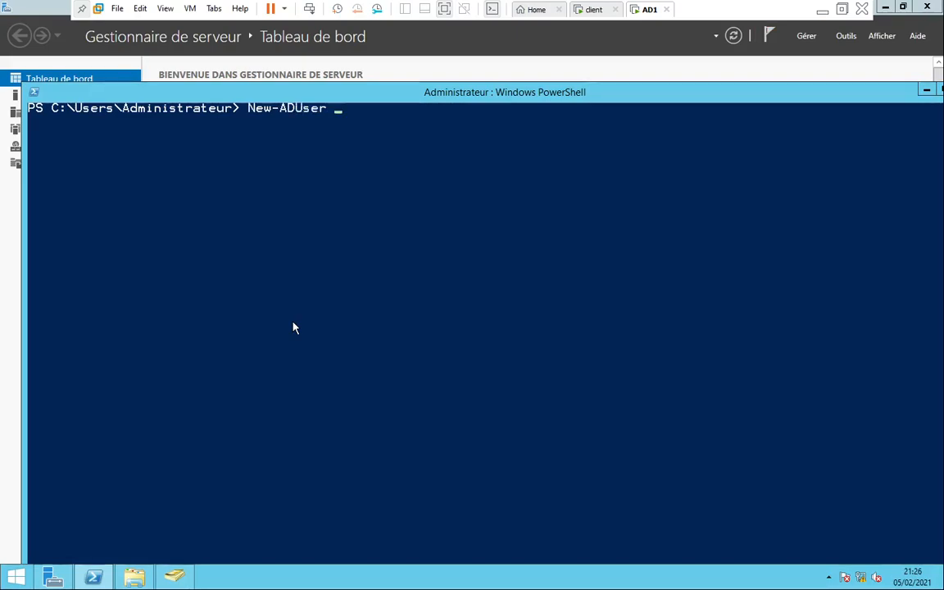
pyautogui.press('Tab')
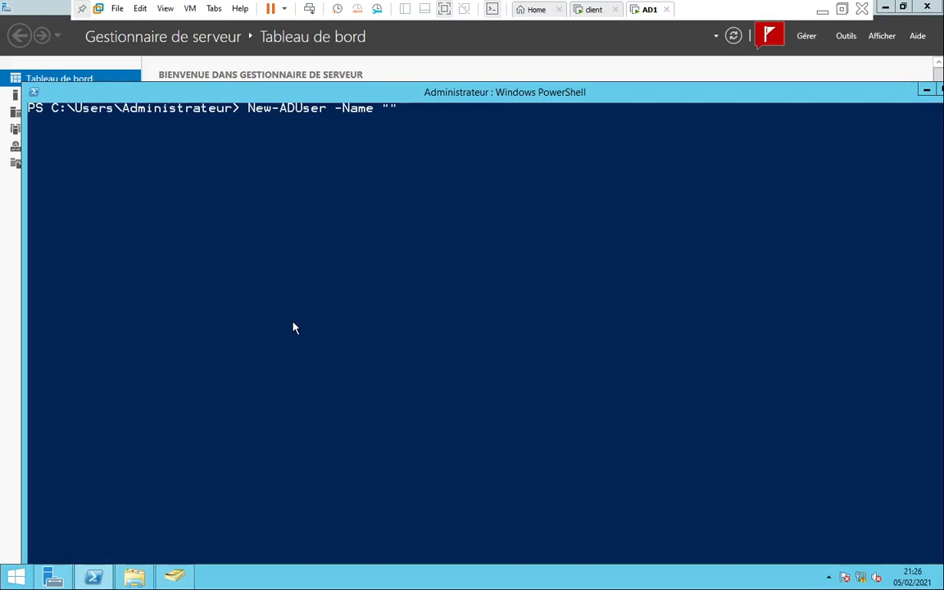
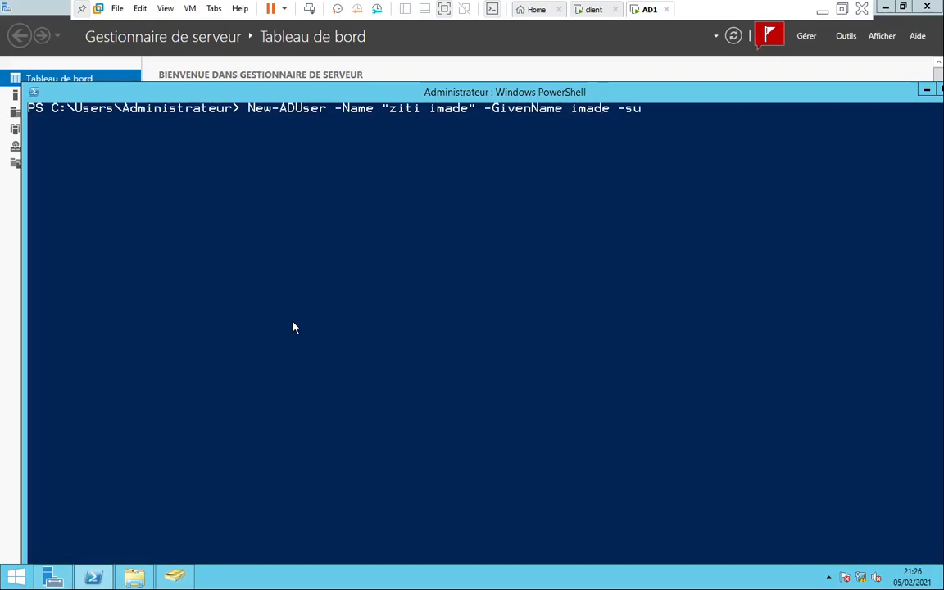
pyautogui.press('BackSpace')
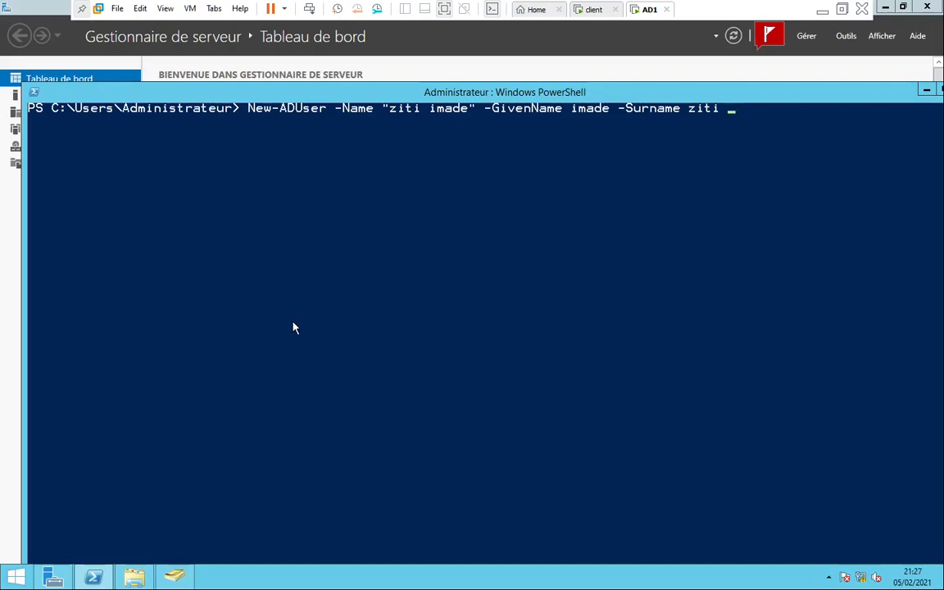
pyautogui.press('Tab')
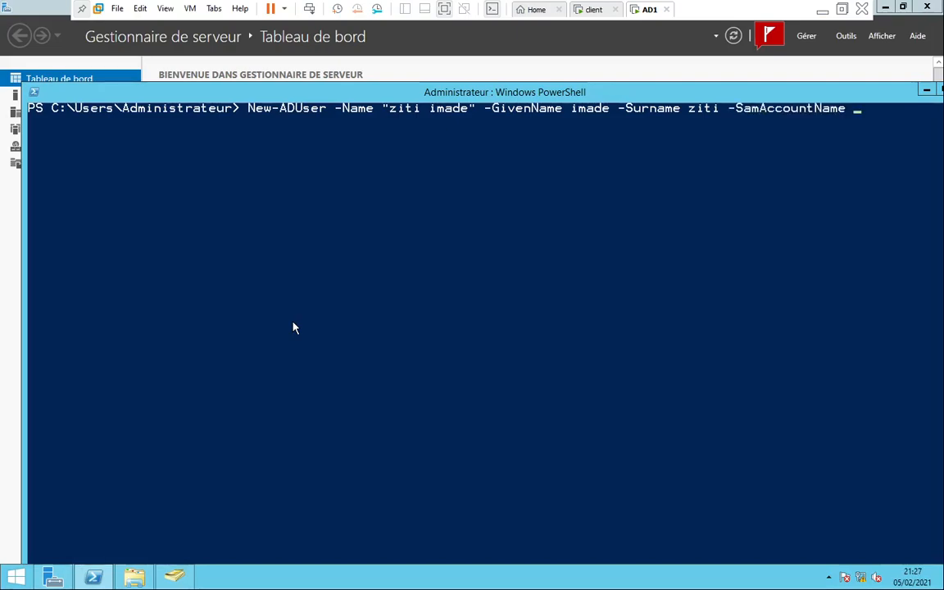
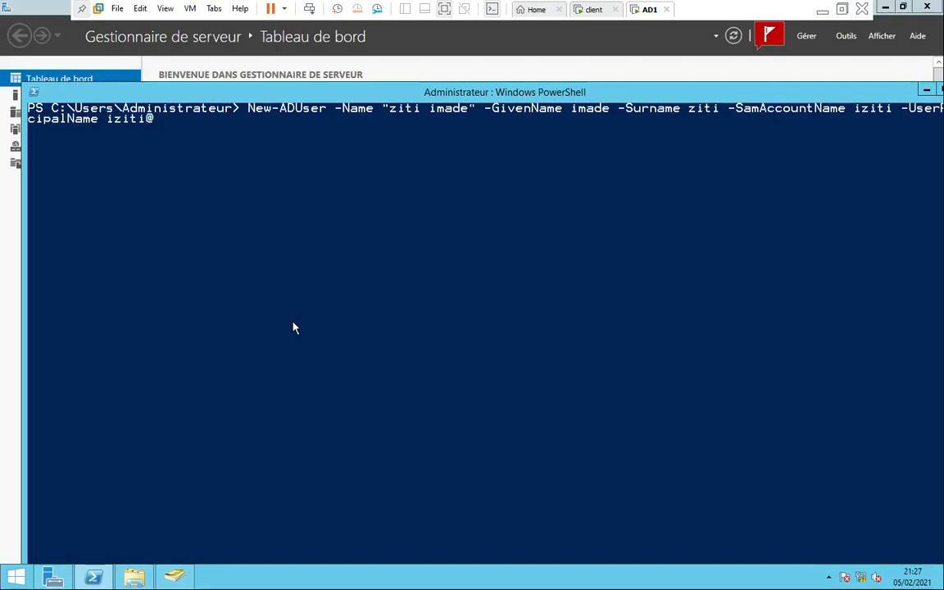
# Append -Path "ou=TP,dc=tri,dc=local" and begin an -AccountPassword parameter with empty parentheses
pyautogui.write('-path')
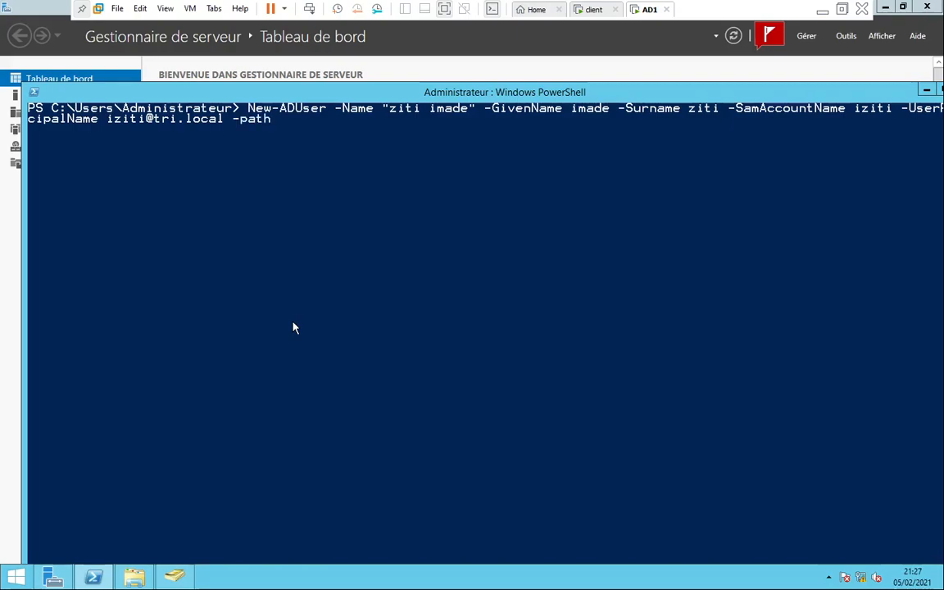
pyautogui.write(' "ou=TP,dc=tri,d')
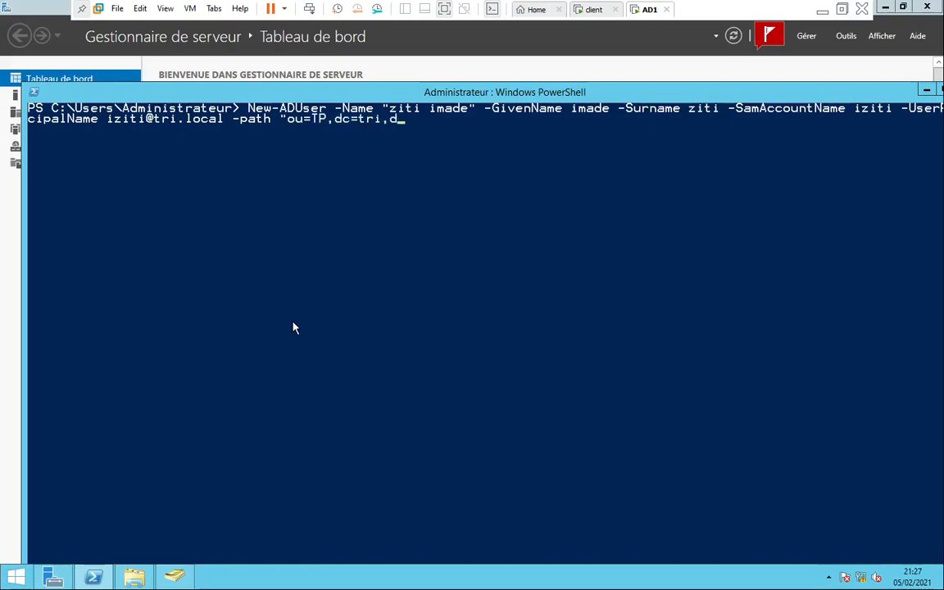
pyautogui.write('c=local"')
pyautogui.write('-A')
pyautogui.press('Tab')
pyautogui.press('BackSpace')
pyautogui.press('BackSpace')
pyautogui.press('BackSpace')
pyautogui.press('BackSpace')
pyautogui.press('BackSpace')
pyautogui.press('BackSpace')
pyautogui.press('BackSpace')
pyautogui.press('BackSpace')
pyautogui.press('BackSpace')
pyautogui.press('BackSpace')
pyautogui.press('BackSpace')
pyautogui.press('BackSpace')
pyautogui.press('BackSpace')
pyautogui.press('BackSpace')
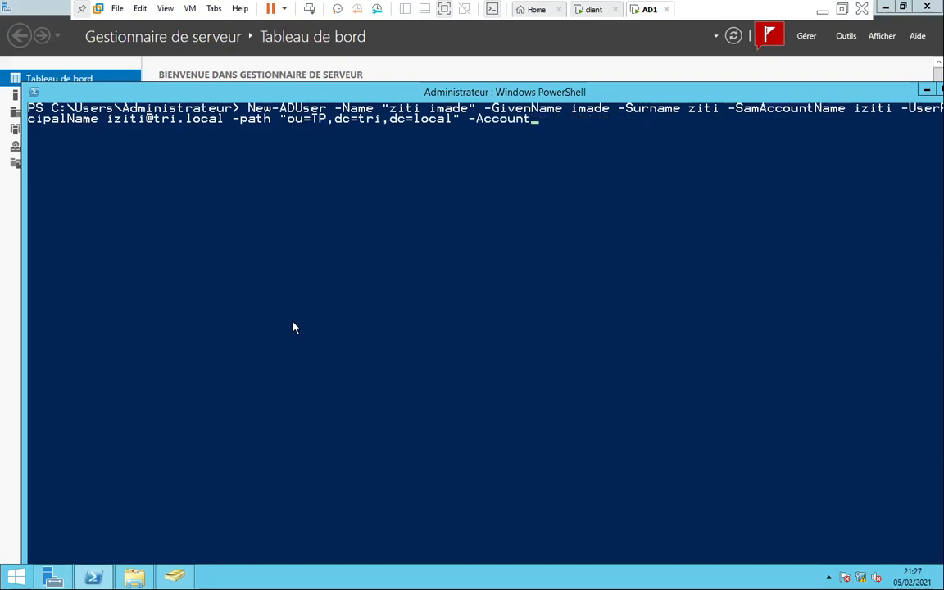
pyautogui.write('P')
pyautogui.press('Tab')
pyautogui.write('()')
pyautogui.press('Left')
# Fill the password with (Read-Host -AsSecureString "entrer mdp") and add -PassThru
pyautogui.write('re')
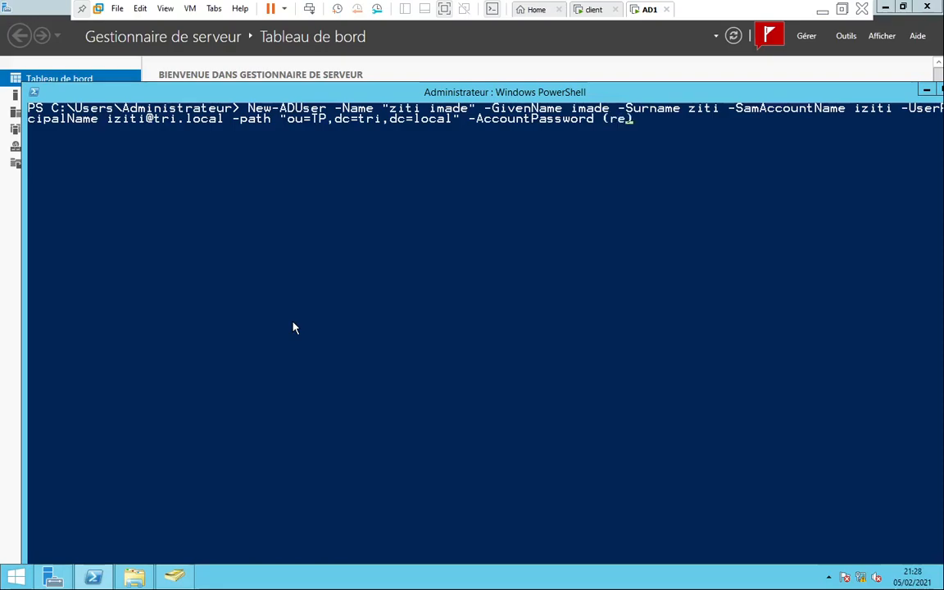
pyautogui.press('Tab')
pyautogui.write('-ass')
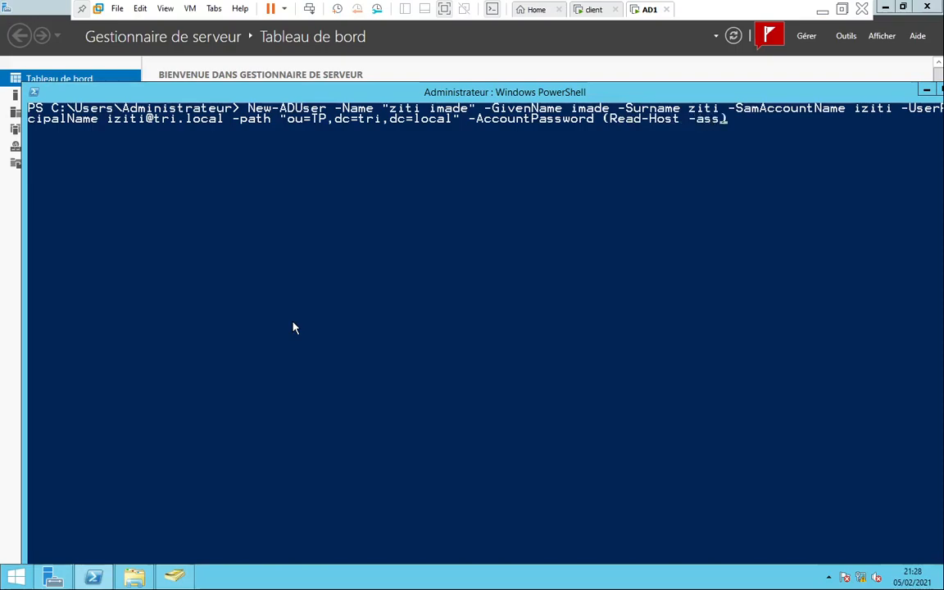
pyautogui.press('Tab')
pyautogui.write('"')
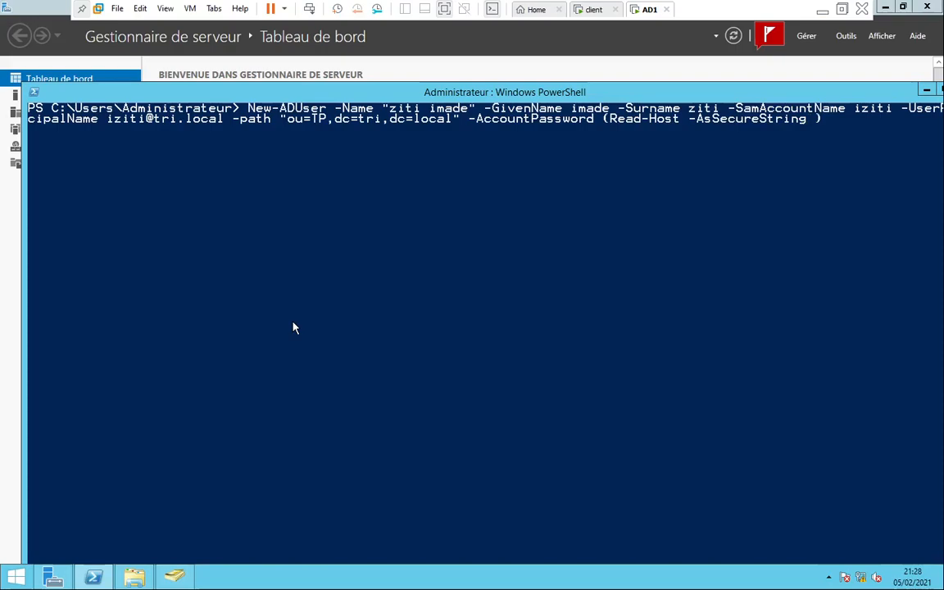
pyautogui.write('entre')
pyautogui.press('BackSpace')
pyautogui.press('BackSpace')
pyautogui.write('rer mdp"')
pyautogui.press('End')
pyautogui.write('-pa')
pyautogui.press('Tab')
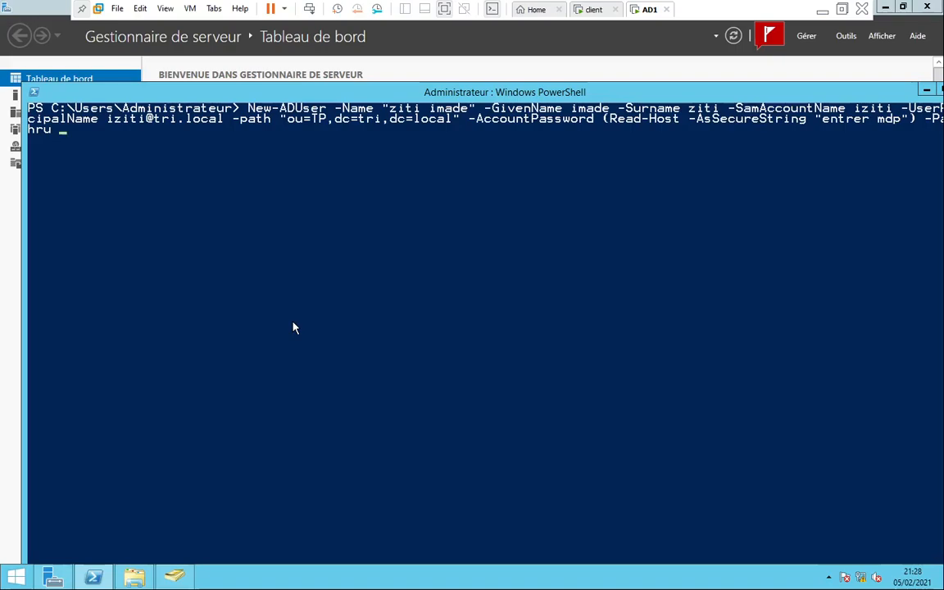
# Append -ProfilePath \\AD1\profilePS\%username% using the pasted share path, then start -HomeDirectory
pyautogui.write('-Pr')
pyautogui.press('Tab')
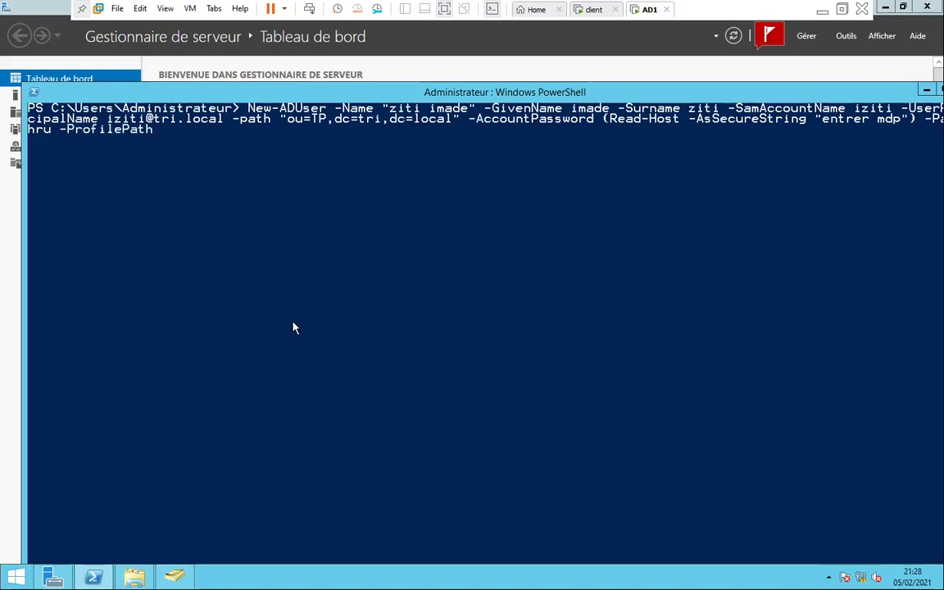
pyautogui.write('\\\\AD1\\profilePS')
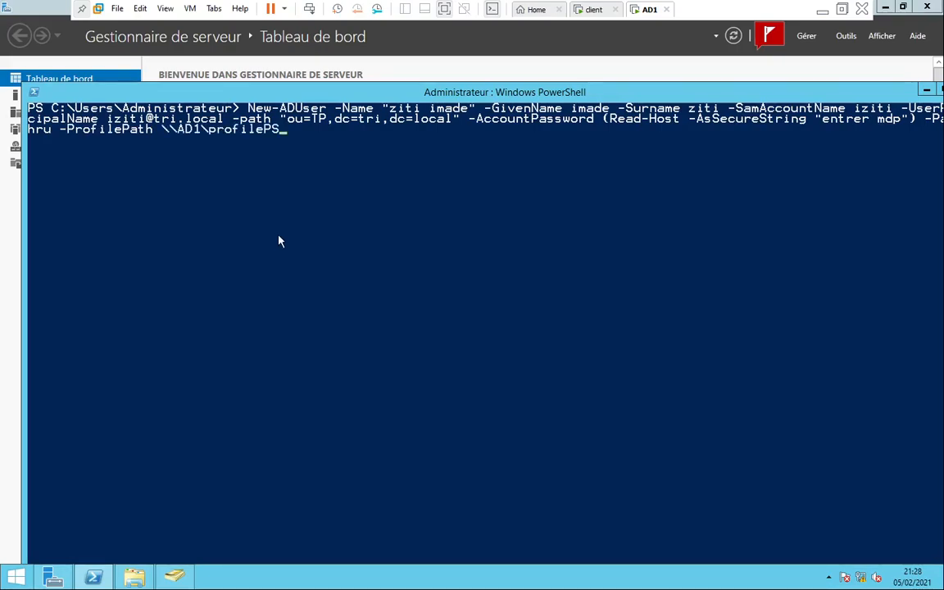
pyautogui.write('\\ù')
pyautogui.press('BackSpace')
pyautogui.write('%usernam')
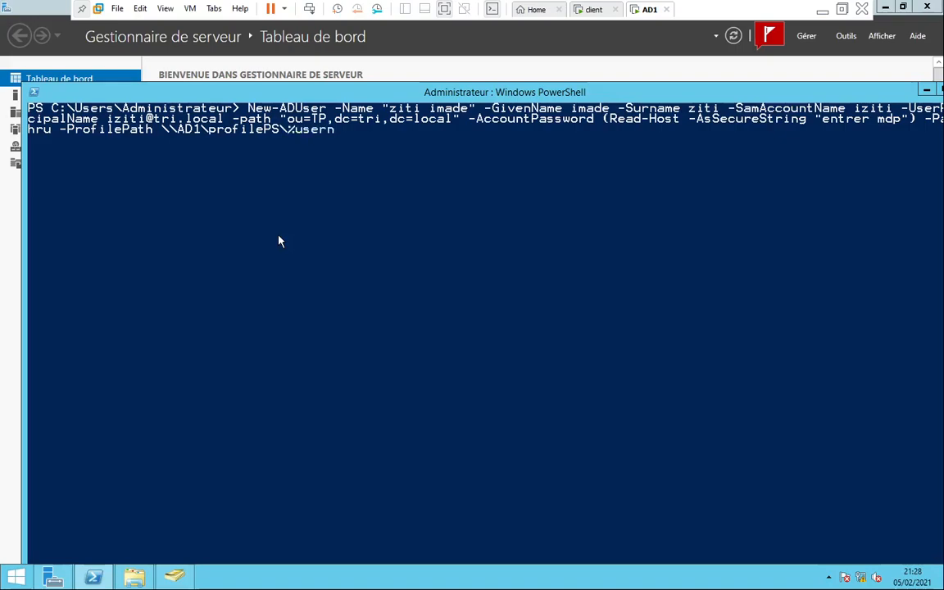
pyautogui.write('%  -Ho')
pyautogui.press('Tab')
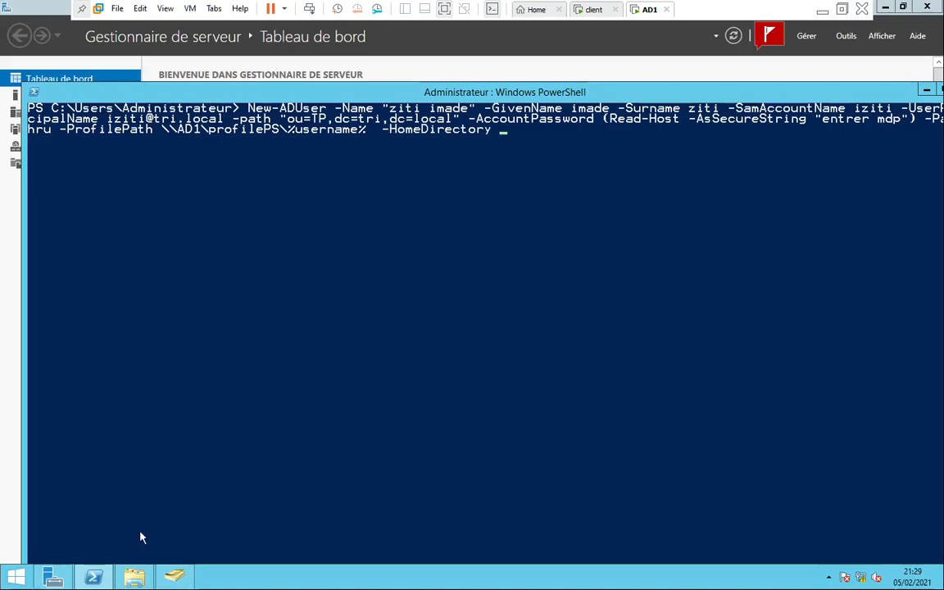
# Copy the C:\profilePS path from File Explorer's address bar
pyautogui.click(138, 578)
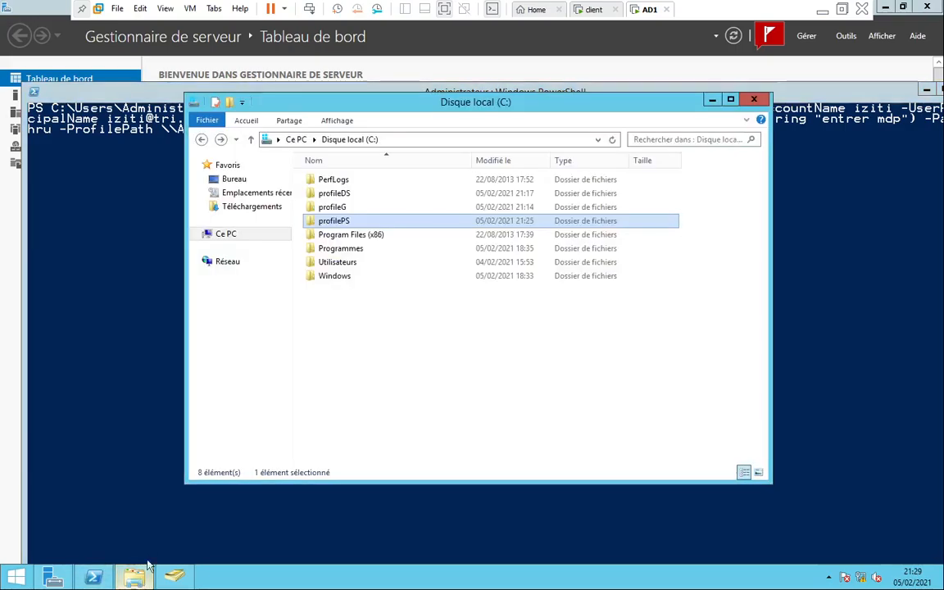
pyautogui.doubleClick(330, 221)
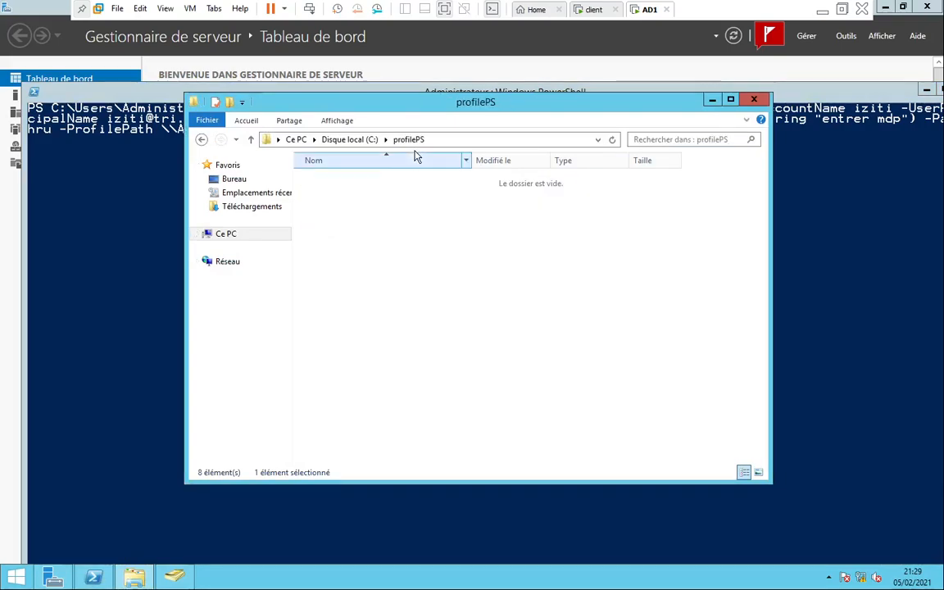
pyautogui.click(492, 140)
pyautogui.hotkey('ctrl', 'c')
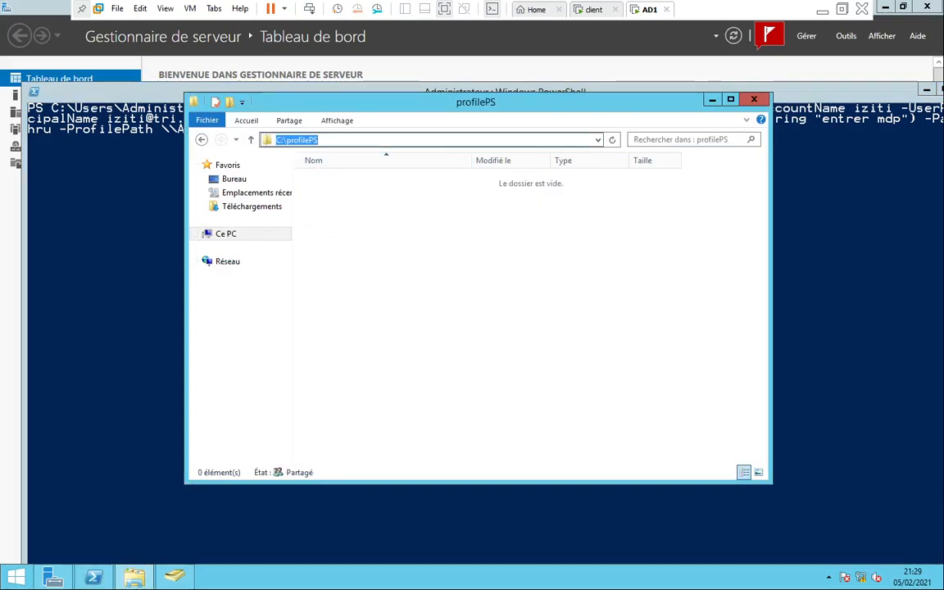
pyautogui.rightClick(269, 139)
pyautogui.click(326, 182)
# Paste C:\profilePS as -HomeDirectory, run New-ADUser and enter the account password at the prompt
pyautogui.click(143, 208)
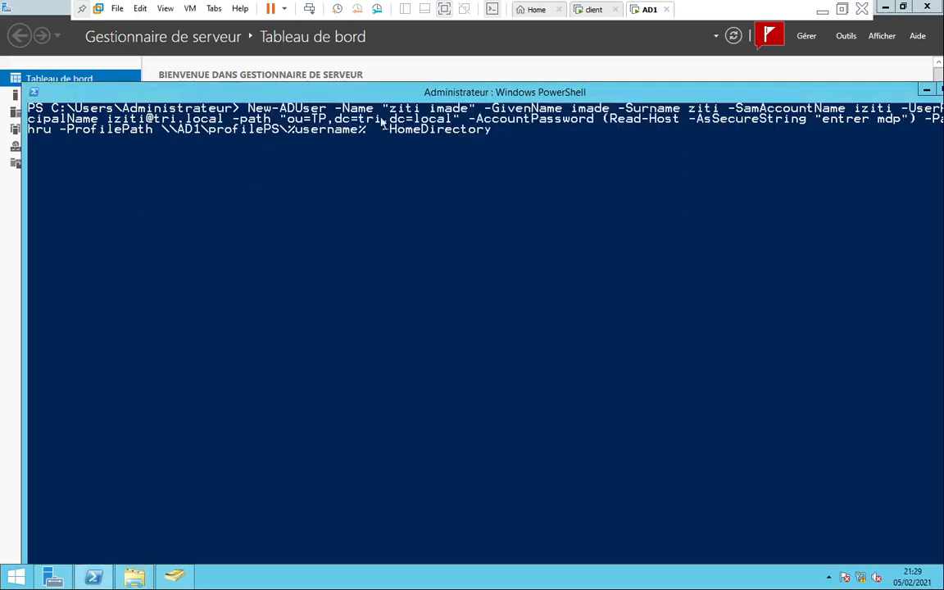
pyautogui.rightClick(536, 137)
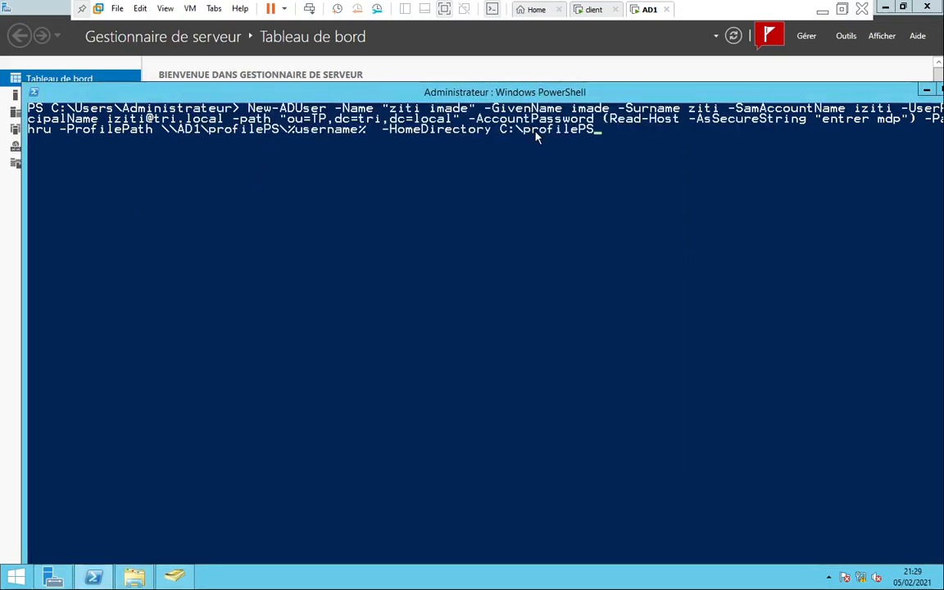
pyautogui.press('Return')
pyautogui.write('**')
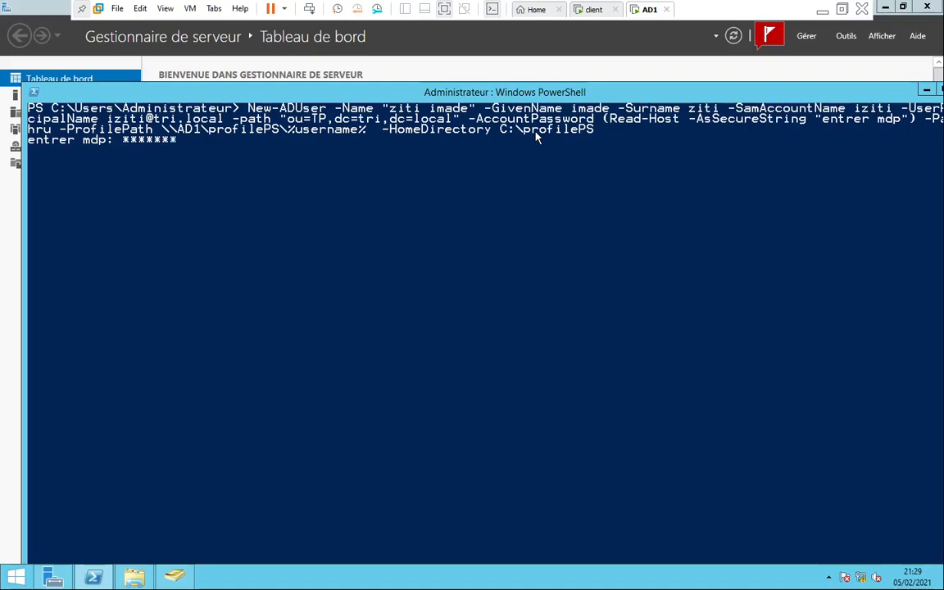
pyautogui.write('******')
pyautogui.press('Return')
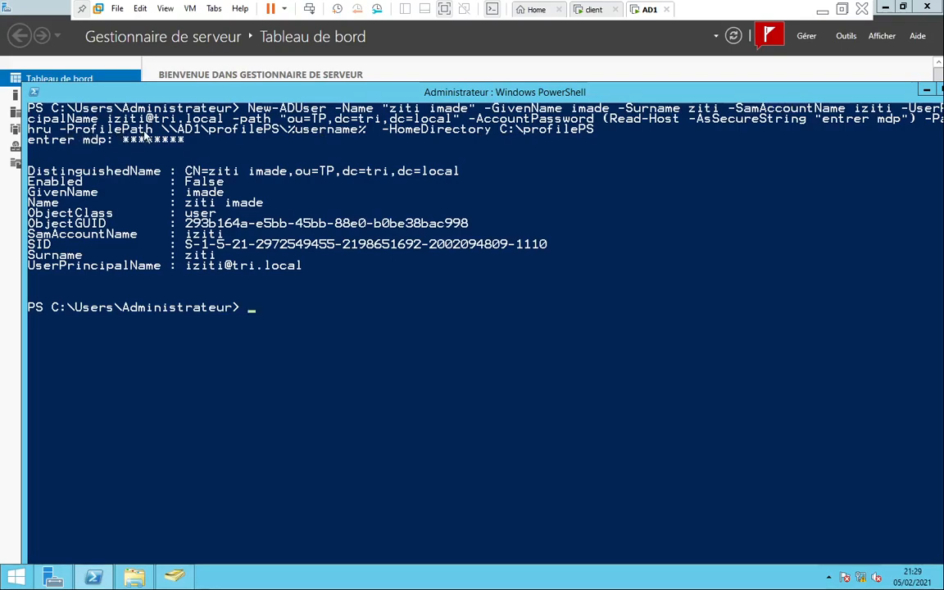
pyautogui.click(518, 141)
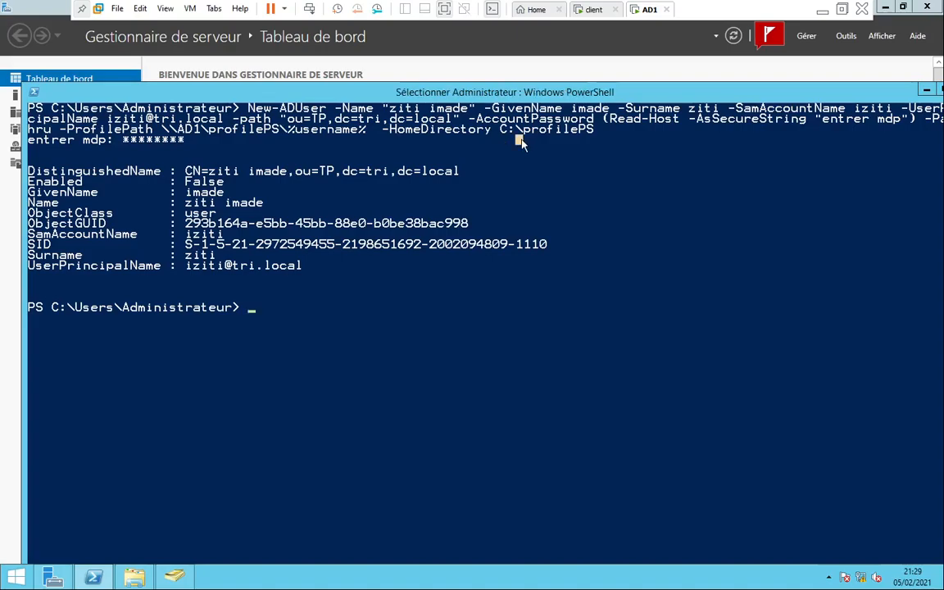
# Refresh the TP OU in Active Directory Users and Computers and right-click the newly listed user
pyautogui.click(467, 59)
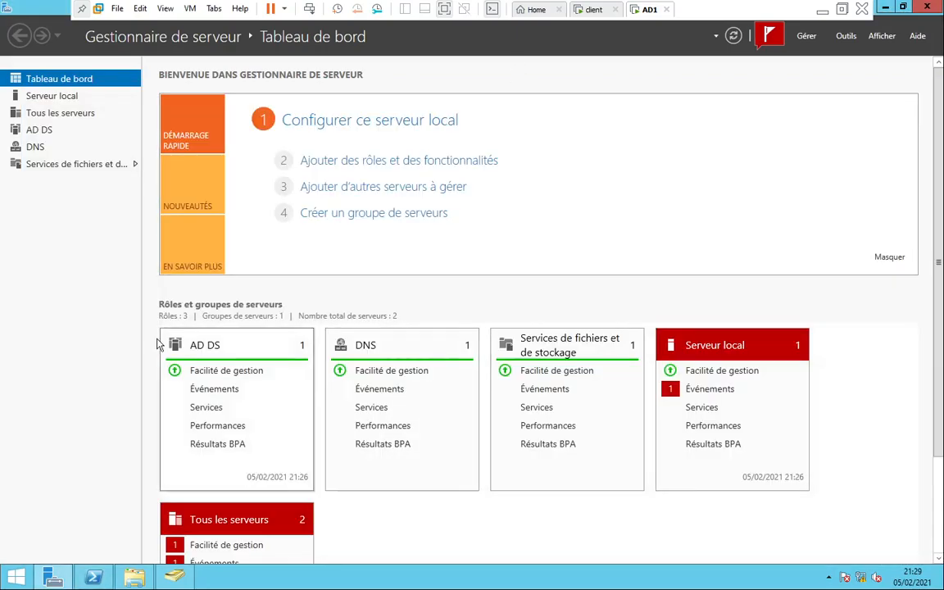
pyautogui.click(173, 577)
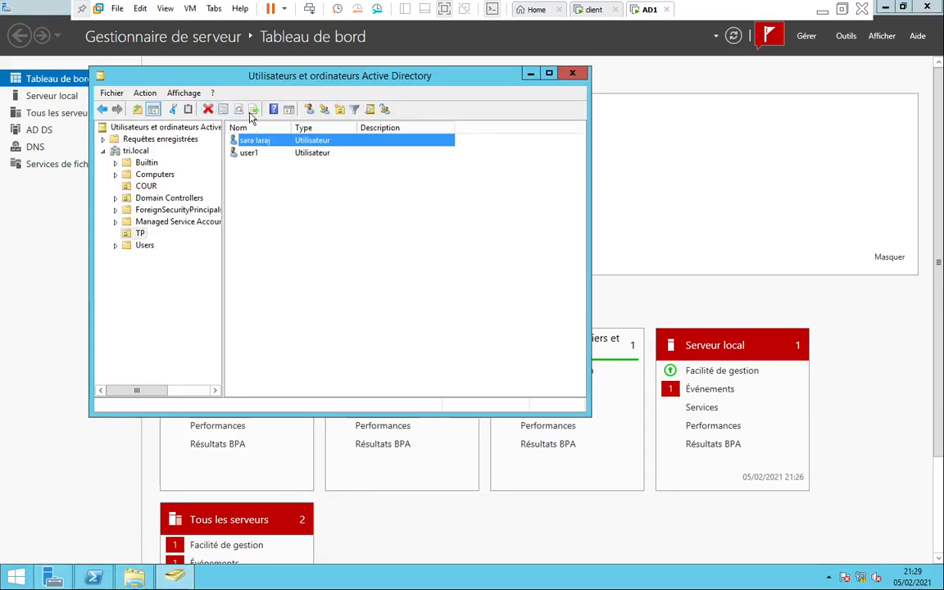
pyautogui.click(282, 181)
pyautogui.click(210, 110)
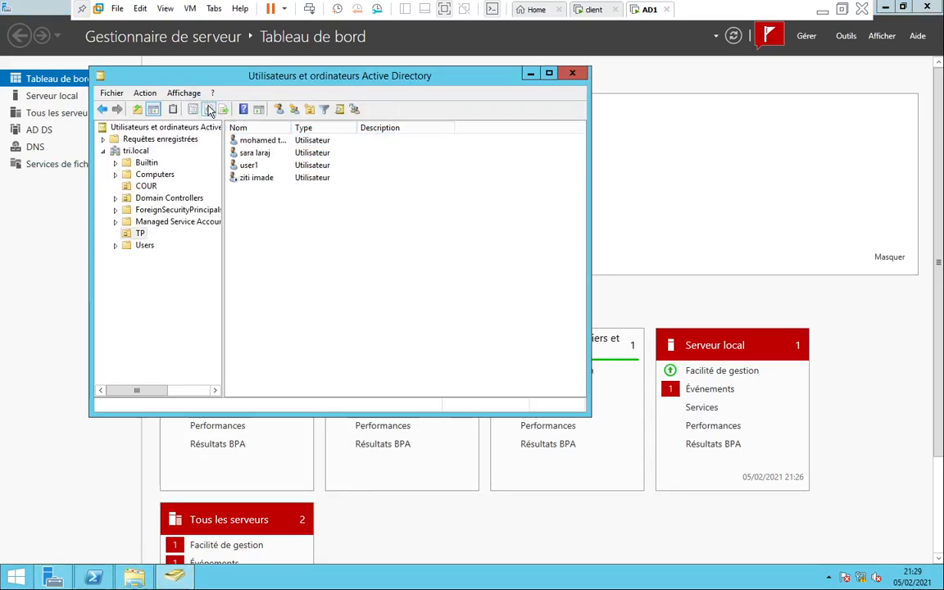
pyautogui.click(265, 182)
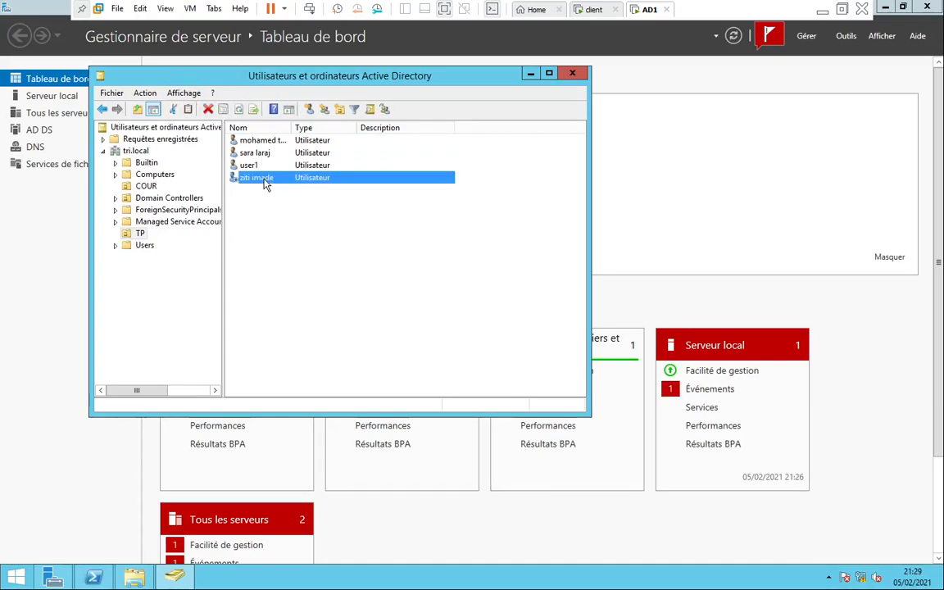
pyautogui.rightClick(233, 182)
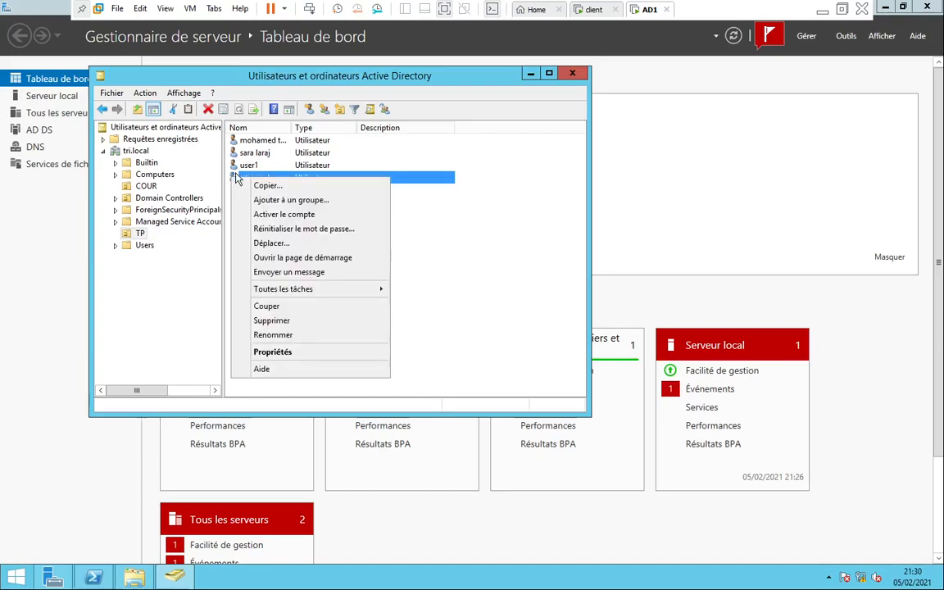
# In the user's Profil tab, retype the path ending as %username% under \\AD1\profilePS and apply it
pyautogui.click(279, 353)
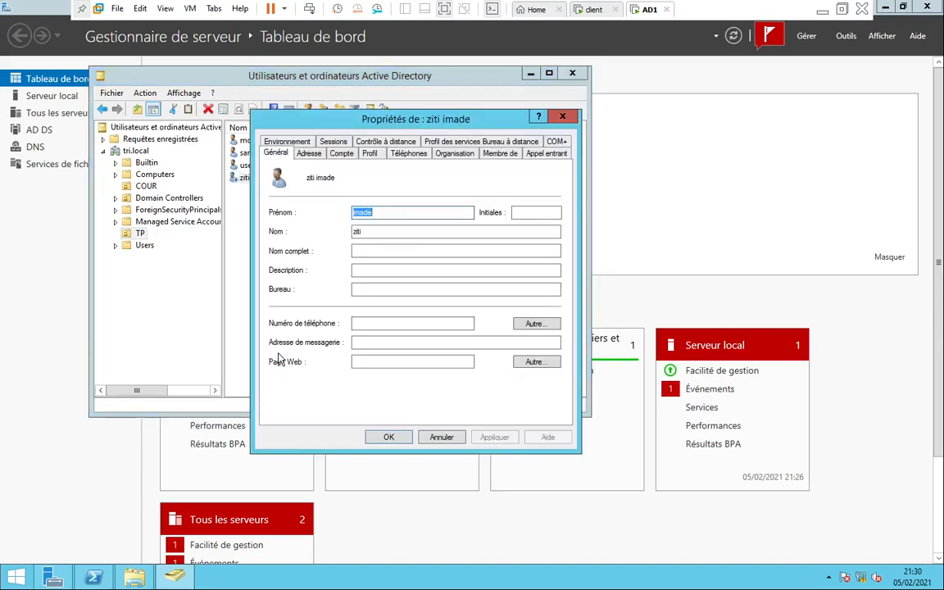
pyautogui.click(370, 154)
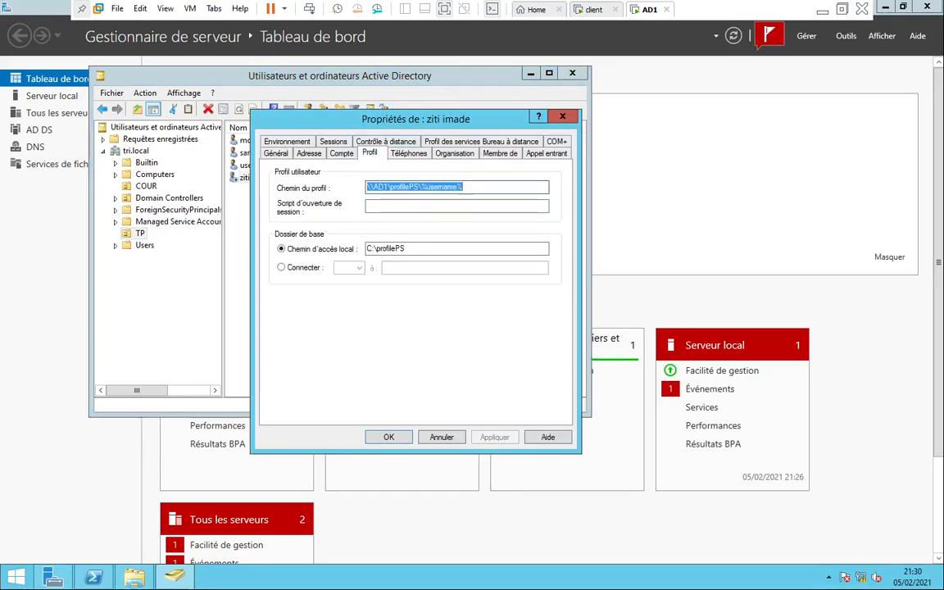
pyautogui.click(463, 187)
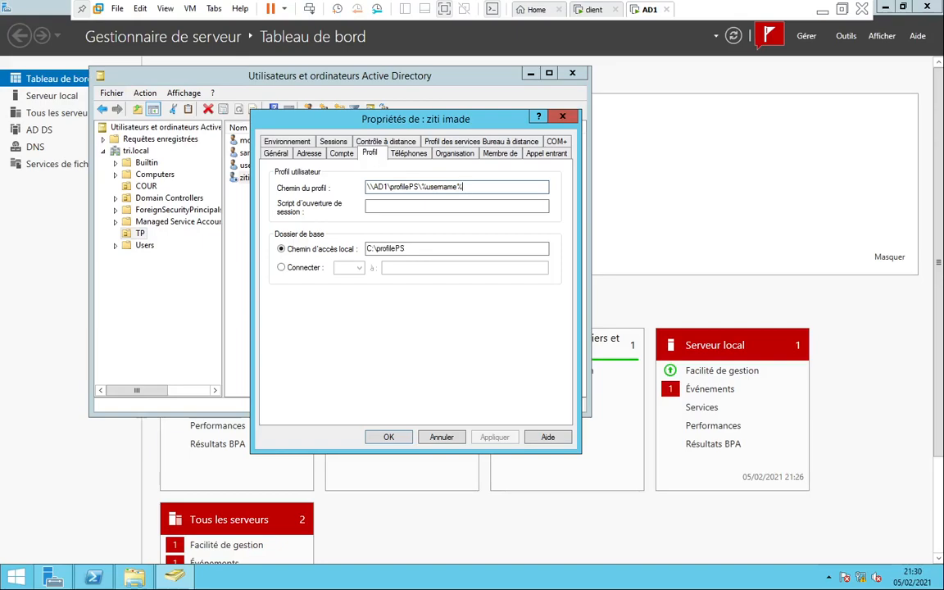
pyautogui.press('BackSpace')
pyautogui.press('BackSpace')
pyautogui.press('BackSpace')
pyautogui.press('BackSpace')
pyautogui.press('BackSpace')
pyautogui.press('BackSpace')
pyautogui.press('BackSpace')
pyautogui.press('BackSpace')
pyautogui.press('BackSpace')
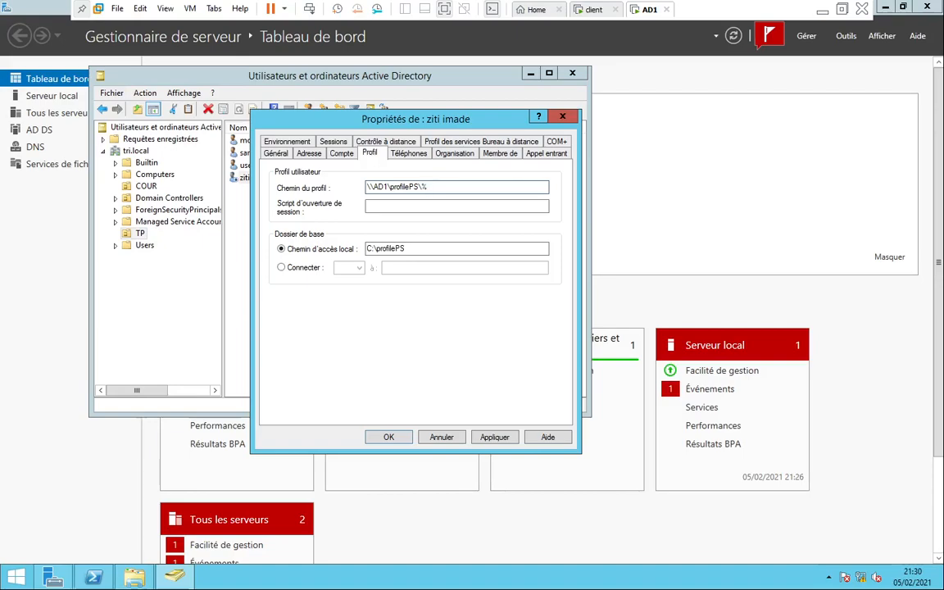
pyautogui.write('sername%')
pyautogui.click(494, 437)
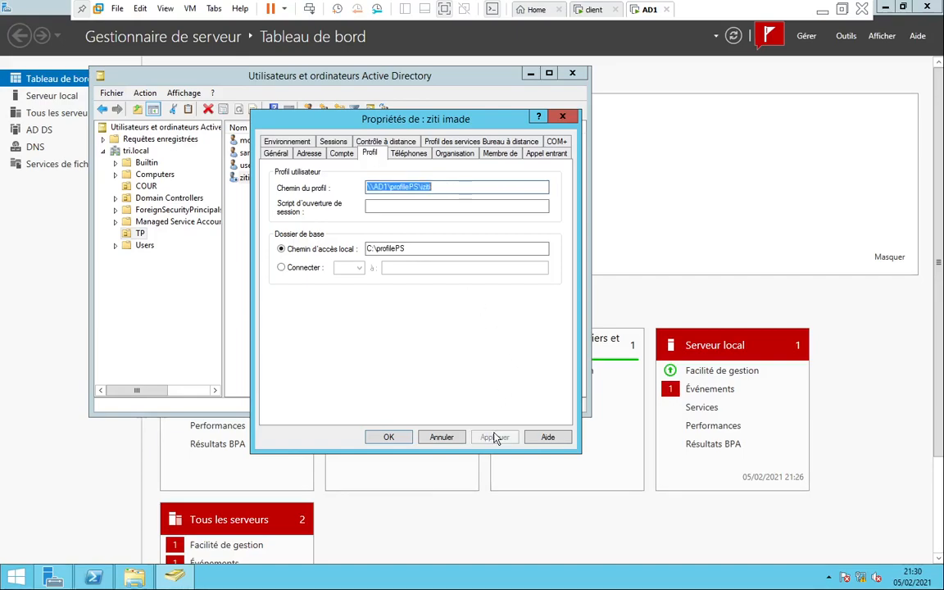
pyautogui.click(390, 437)
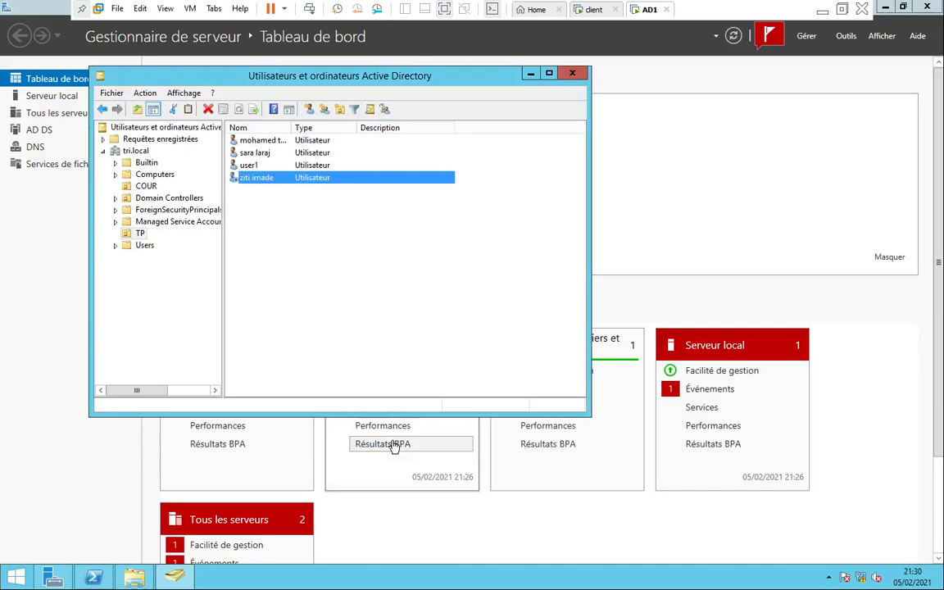
# Enable the new user's account on the server, then move to the Windows 10 client VM
pyautogui.rightClick(257, 185)
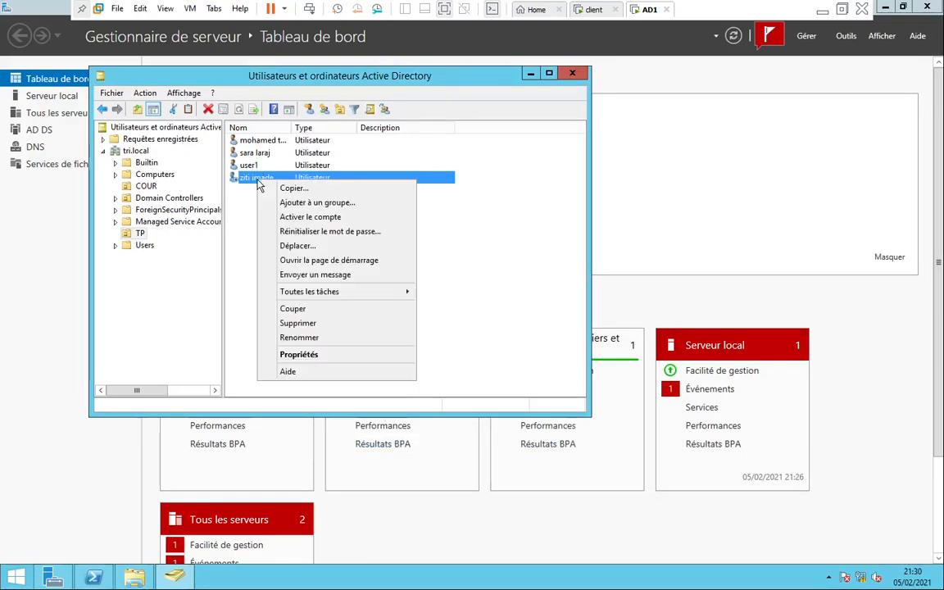
pyautogui.click(295, 216)
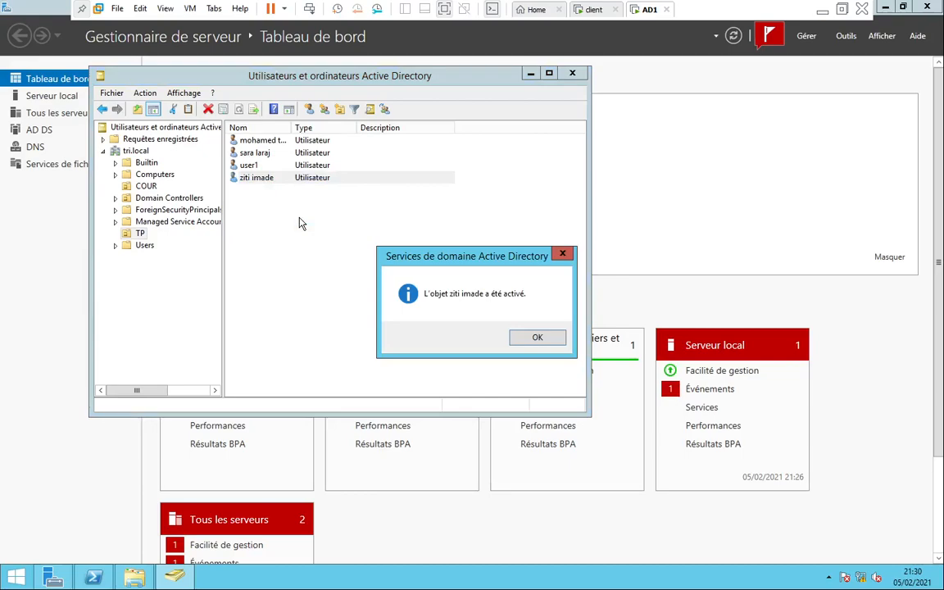
pyautogui.click(548, 344)
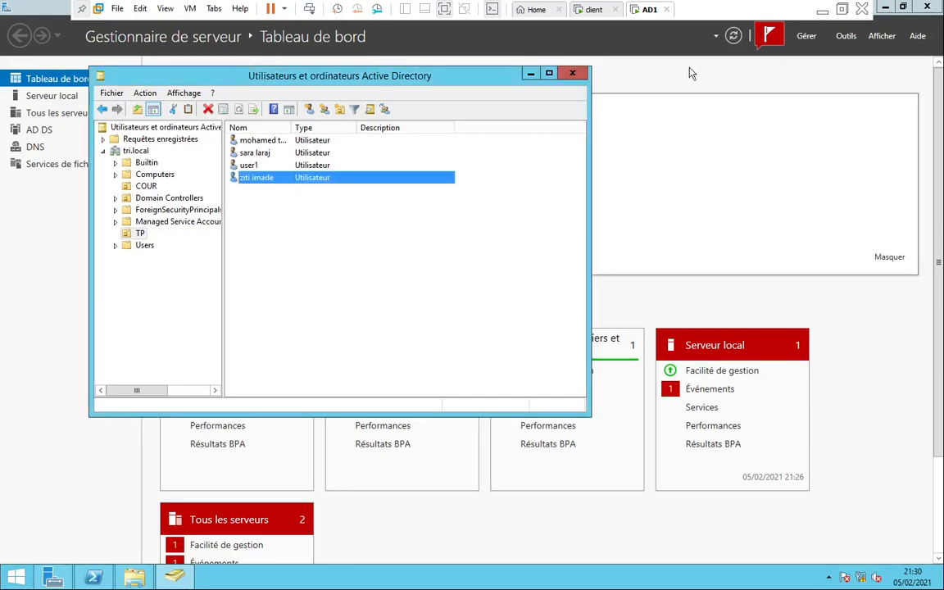
pyautogui.click(592, 9)
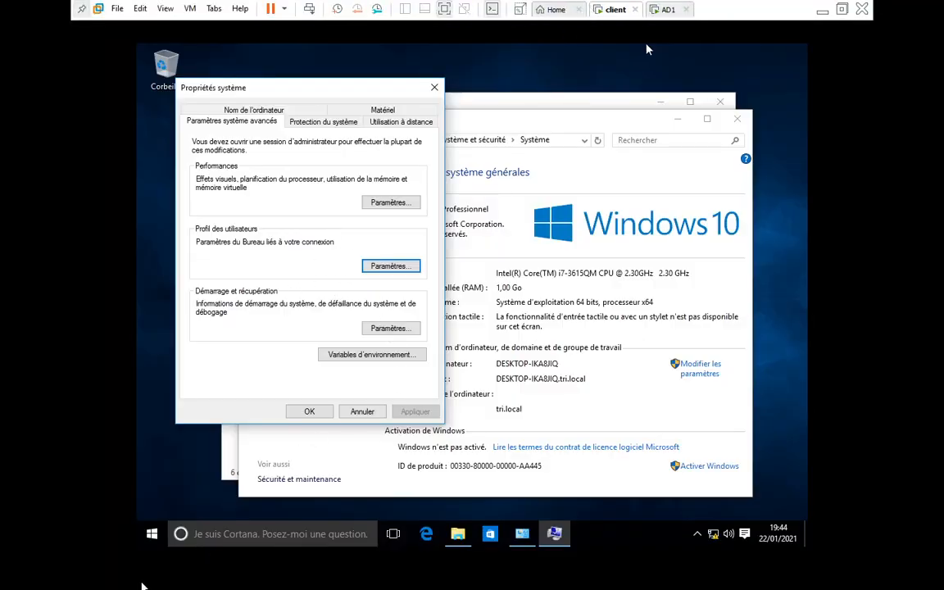
# Sign out of the current domain account from the Start menu
pyautogui.click(152, 533)
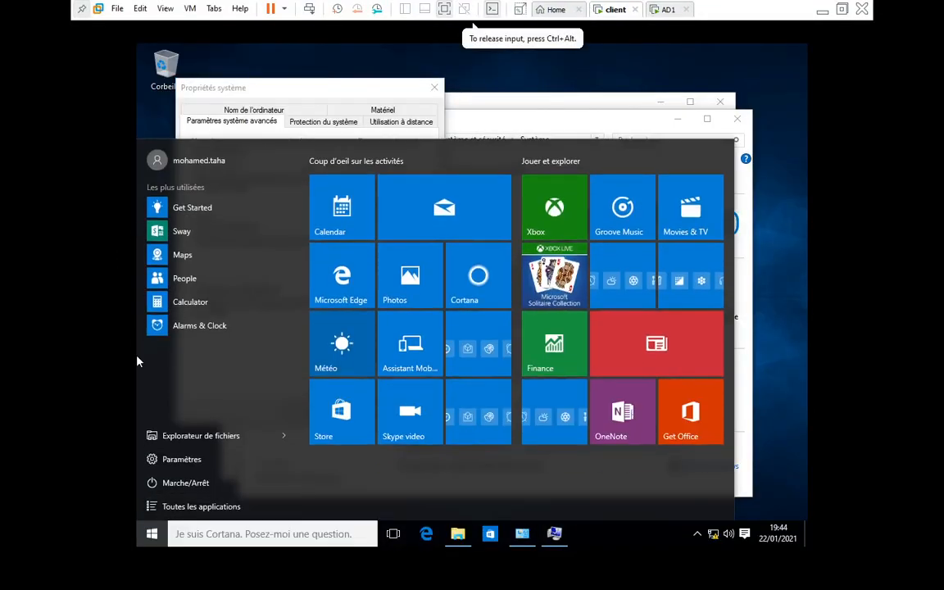
pyautogui.click(157, 160)
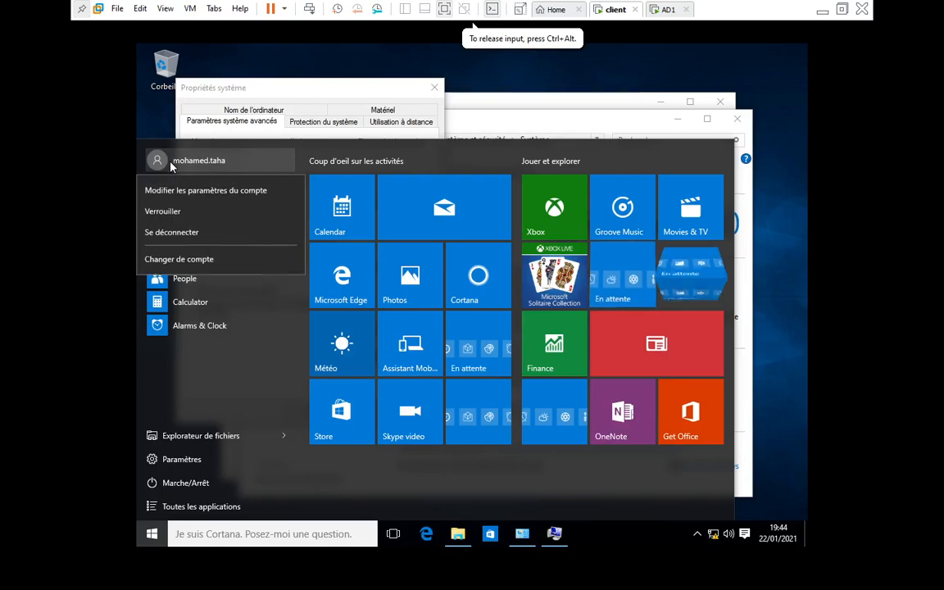
pyautogui.click(163, 234)
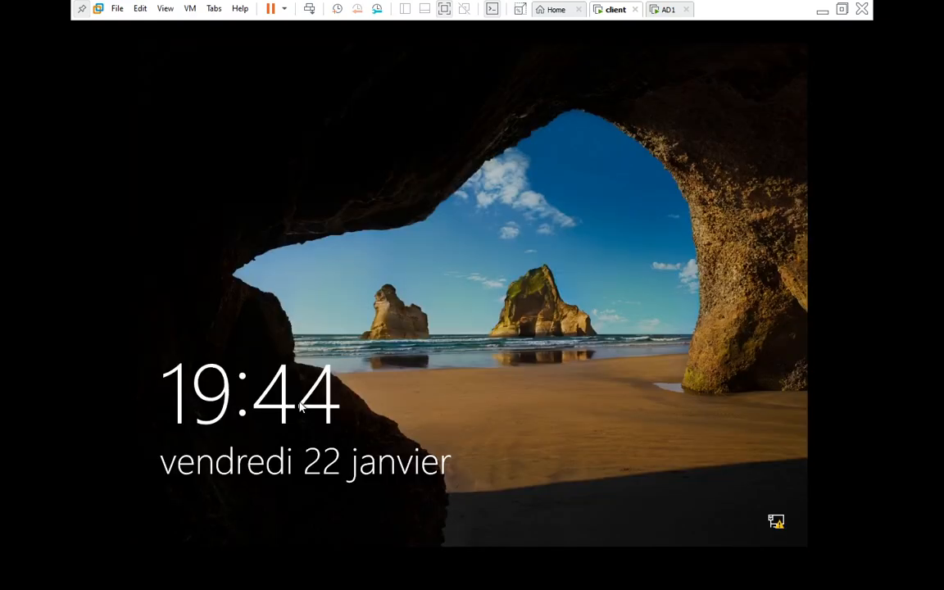
# Sign in through Autre utilisateur with the new domain user's name and password
pyautogui.click(468, 410)
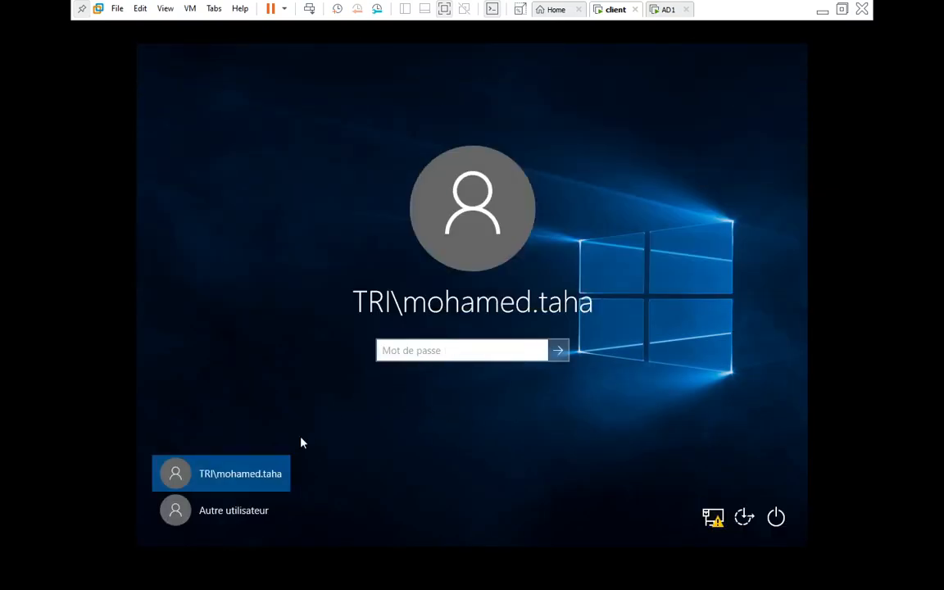
pyautogui.click(243, 514)
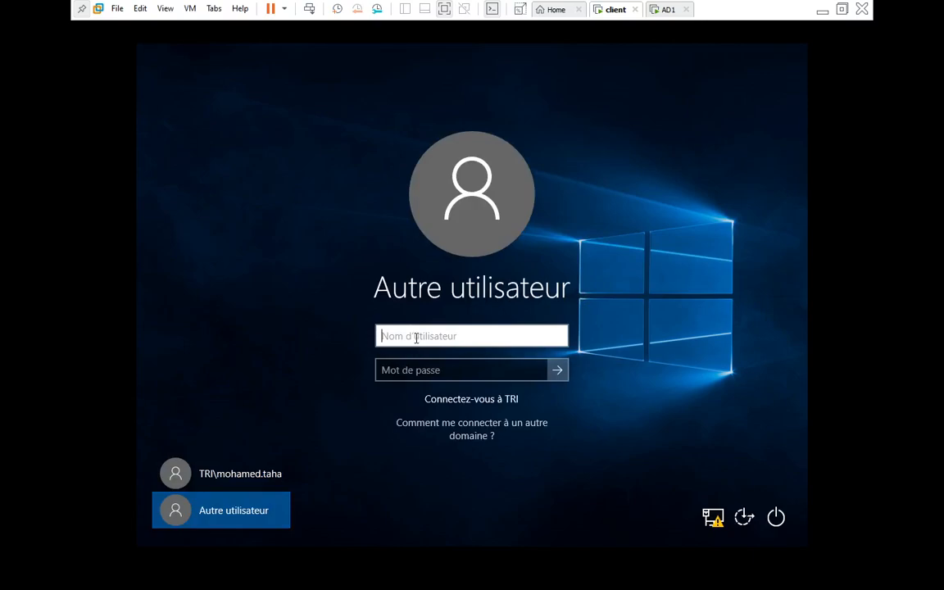
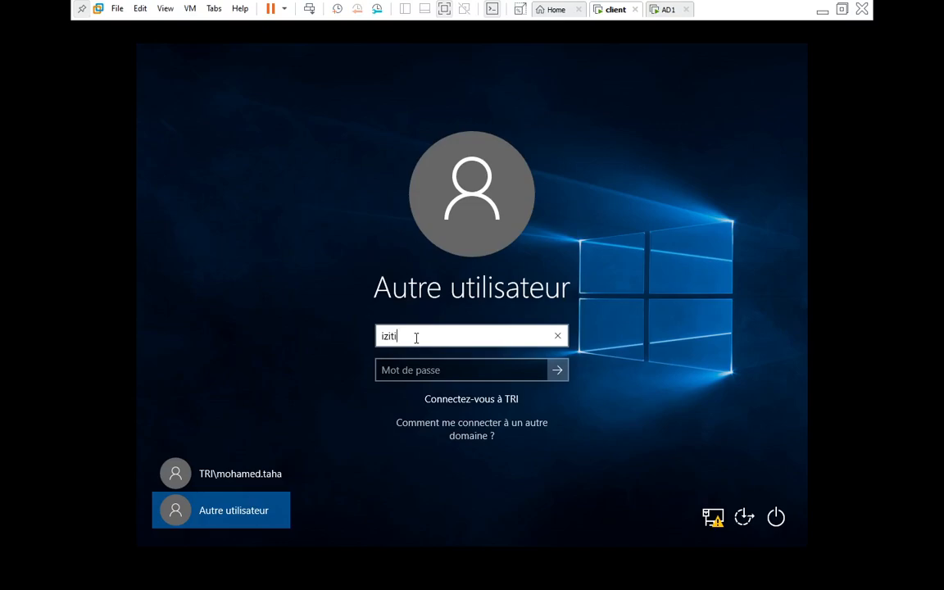
pyautogui.press('Tab')
pyautogui.write('•')
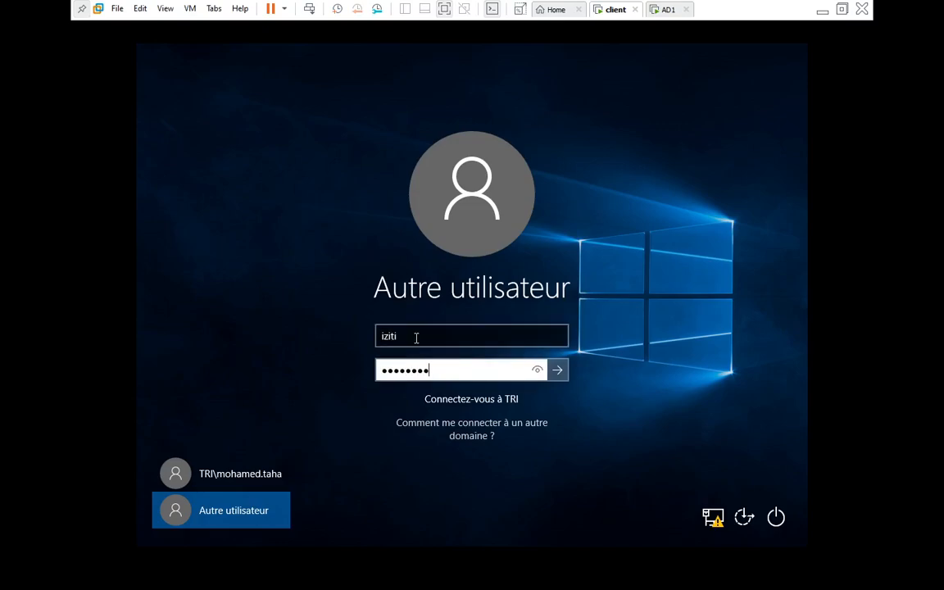
pyautogui.press('Return')
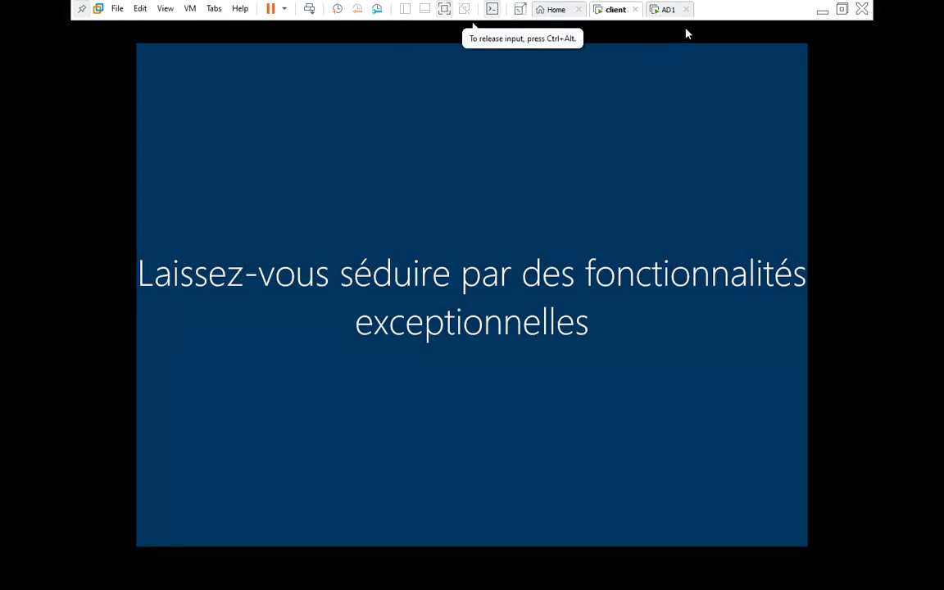
# On AD1, browse C:\ and profileDS in the profilePS Explorer window, then return to the client
pyautogui.click(668, 10)
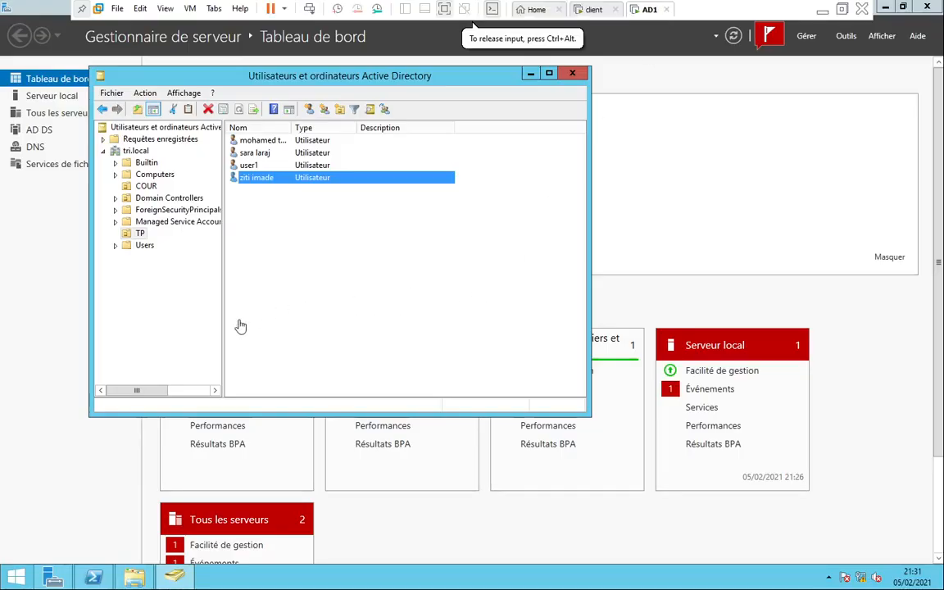
pyautogui.moveTo(144, 580)
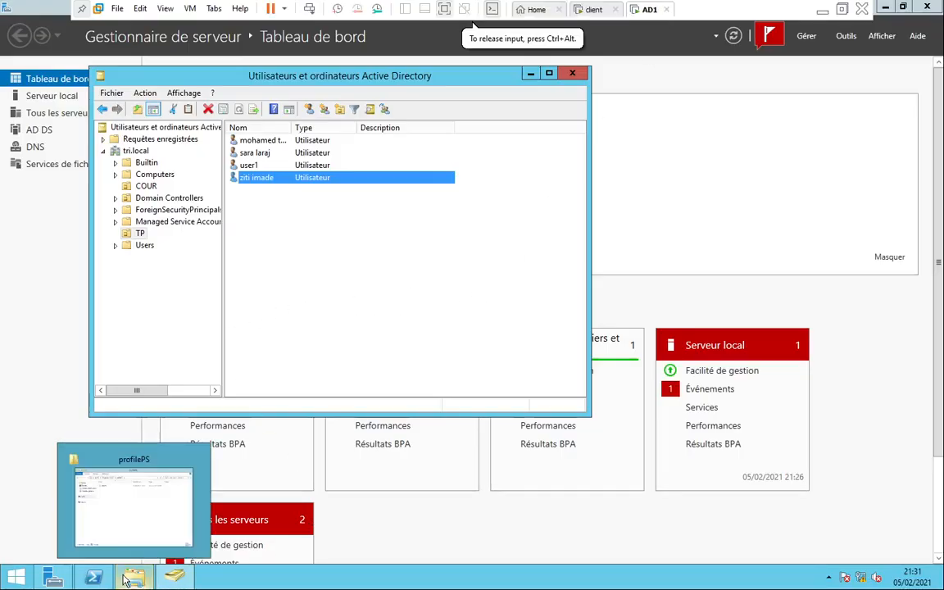
pyautogui.click(137, 513)
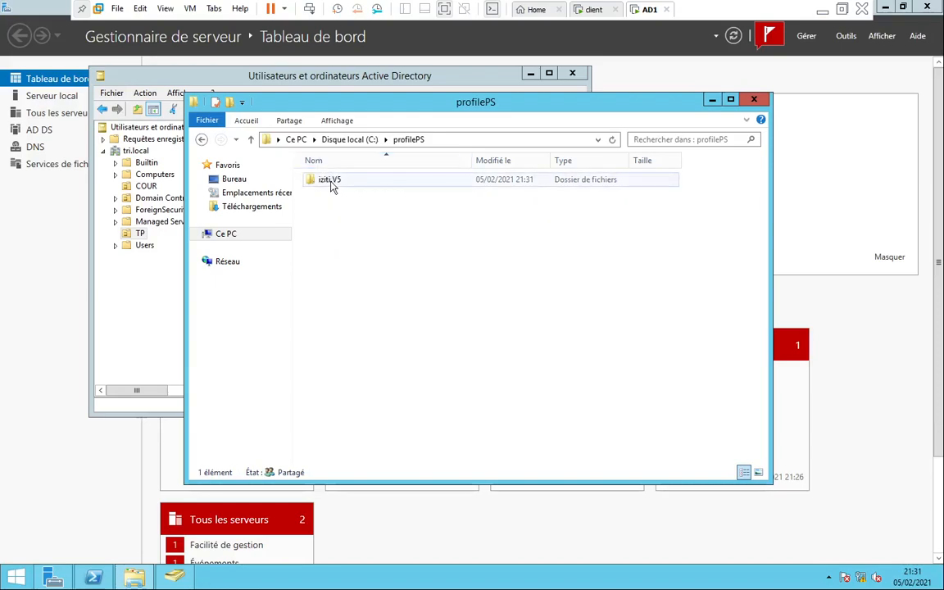
pyautogui.click(349, 140)
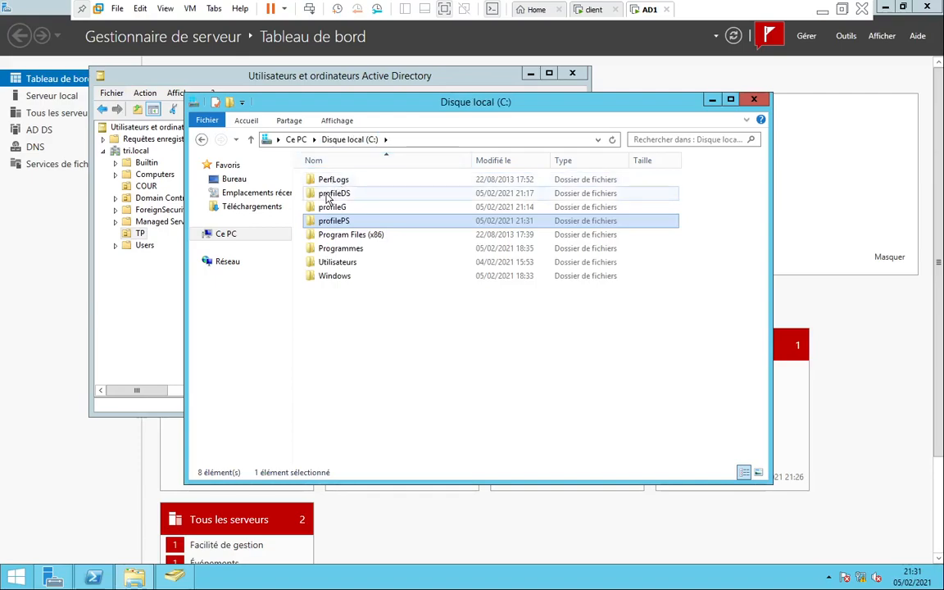
pyautogui.doubleClick(331, 193)
pyautogui.click(349, 140)
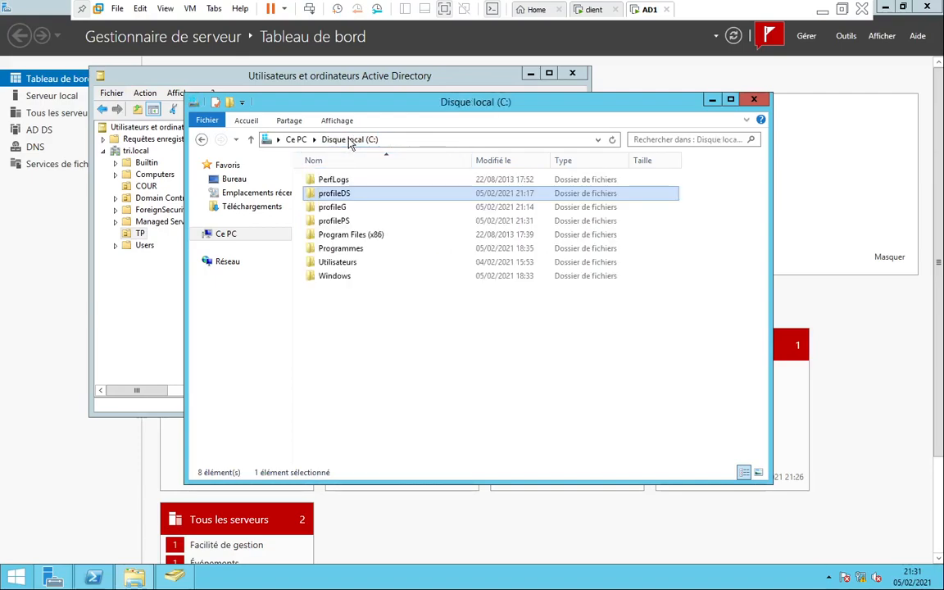
pyautogui.click(712, 102)
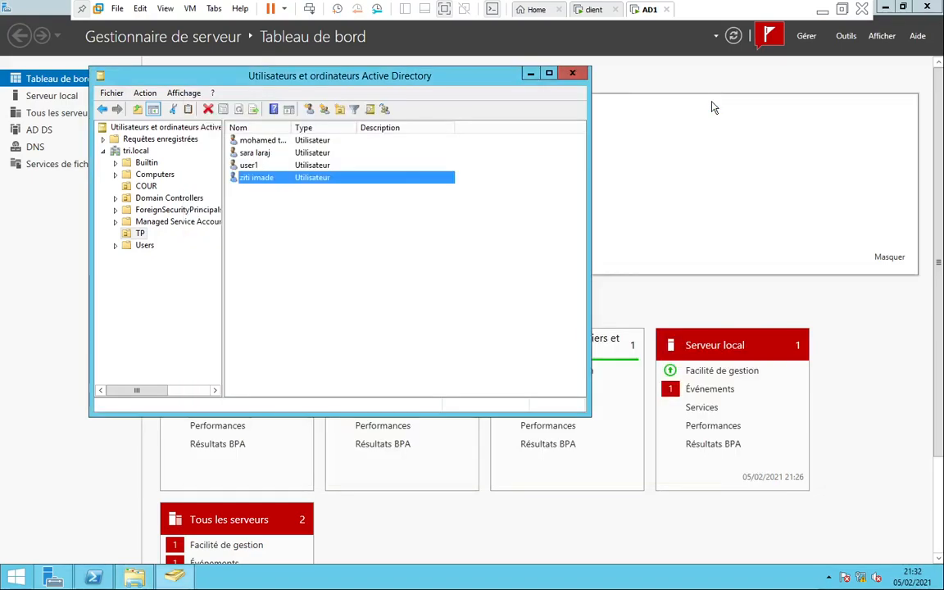
pyautogui.click(598, 10)
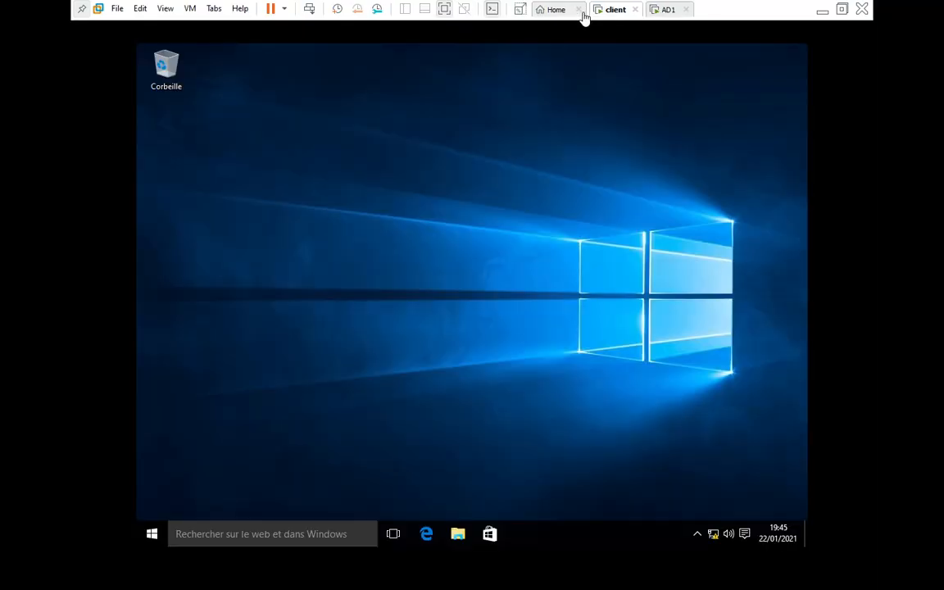
# Open Paramètres système avancés from the Propriétés of Ce PC
pyautogui.click(454, 537)
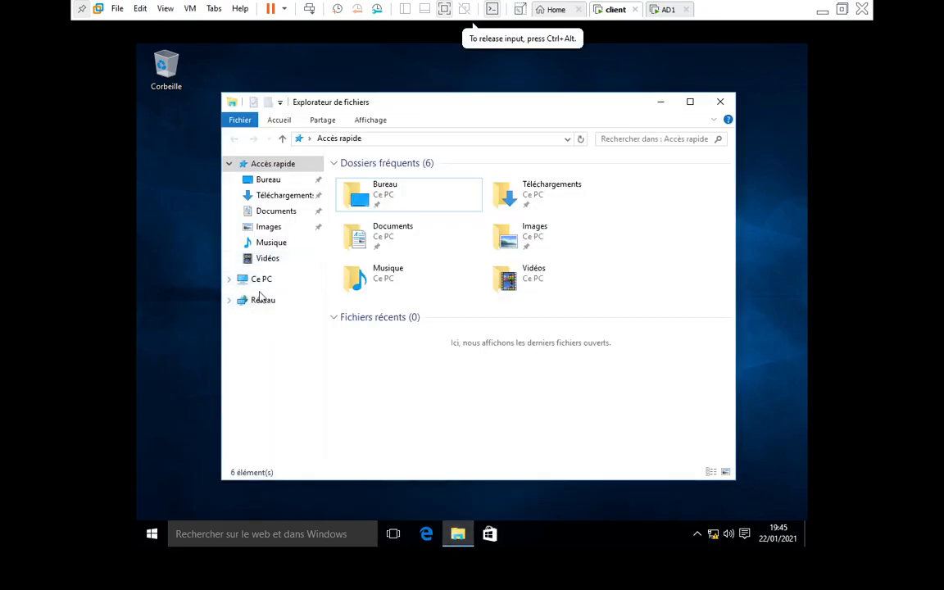
pyautogui.rightClick(259, 281)
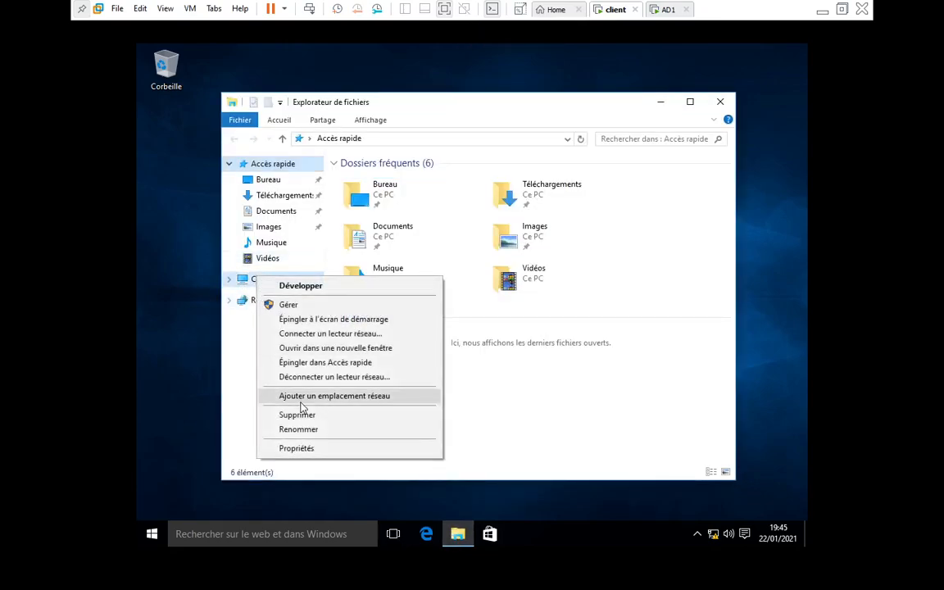
pyautogui.click(297, 448)
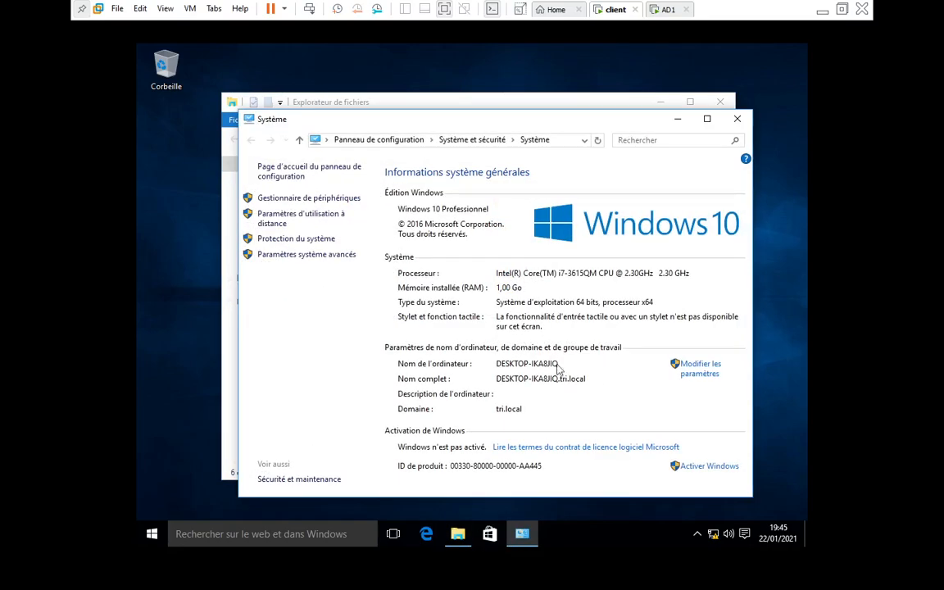
pyautogui.click(327, 257)
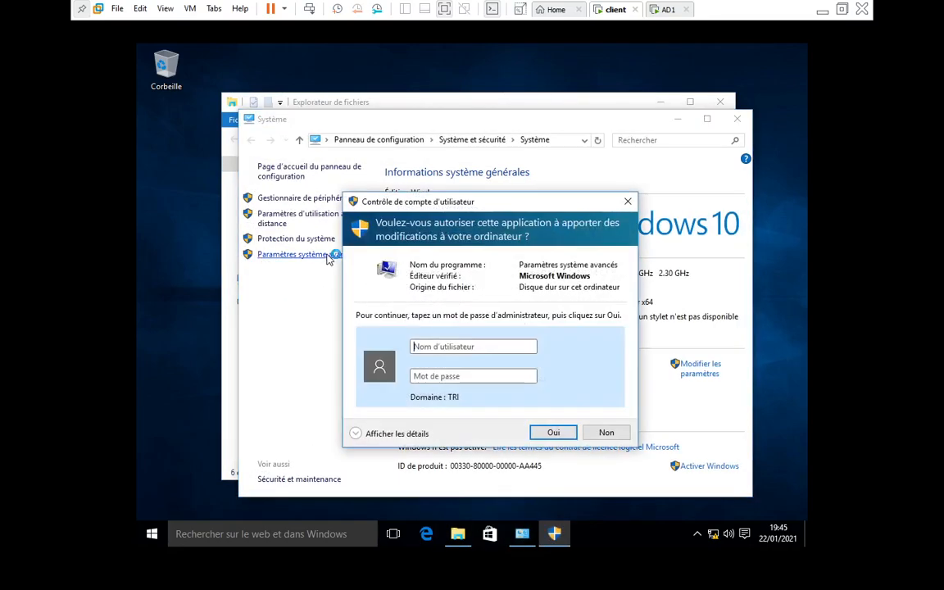
# Authorize the UAC prompt as Administrateur with its password
pyautogui.click(480, 347)
pyautogui.write('A')
pyautogui.write('i')
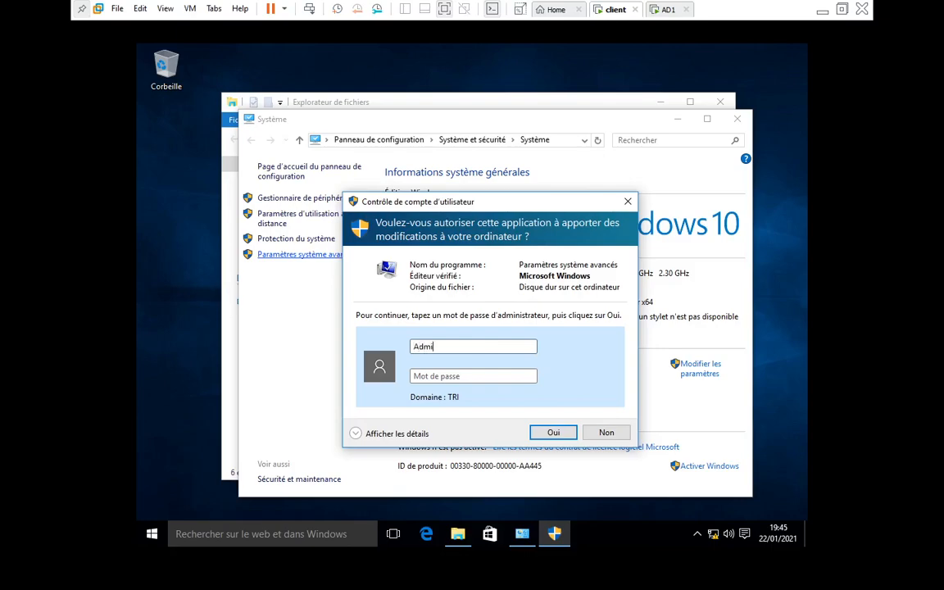
pyautogui.write('nistrateur')
pyautogui.press('Tab')
pyautogui.write('••')
pyautogui.press('BackSpace')
pyautogui.press('BackSpace')
pyautogui.write('••••••')
pyautogui.press('Return')
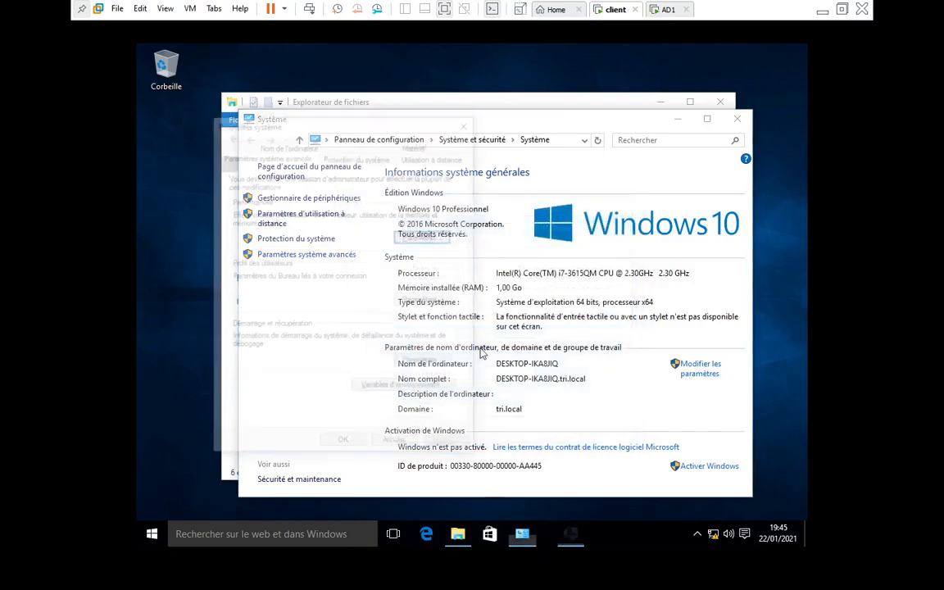
# Open Profil des utilisateurs and inspect the roaming profiles, the new user's at 1,95 Mo
pyautogui.click(426, 300)
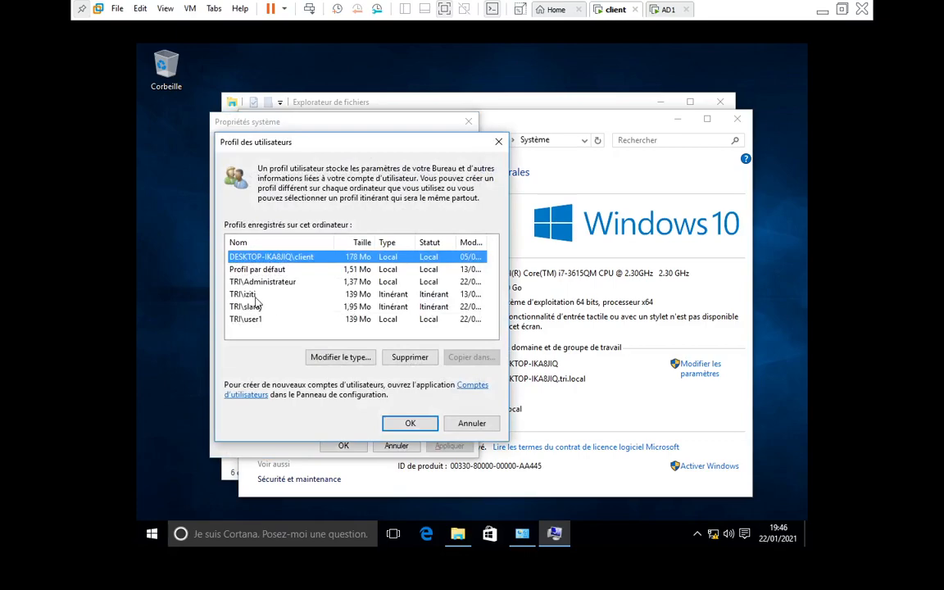
pyautogui.click(248, 295)
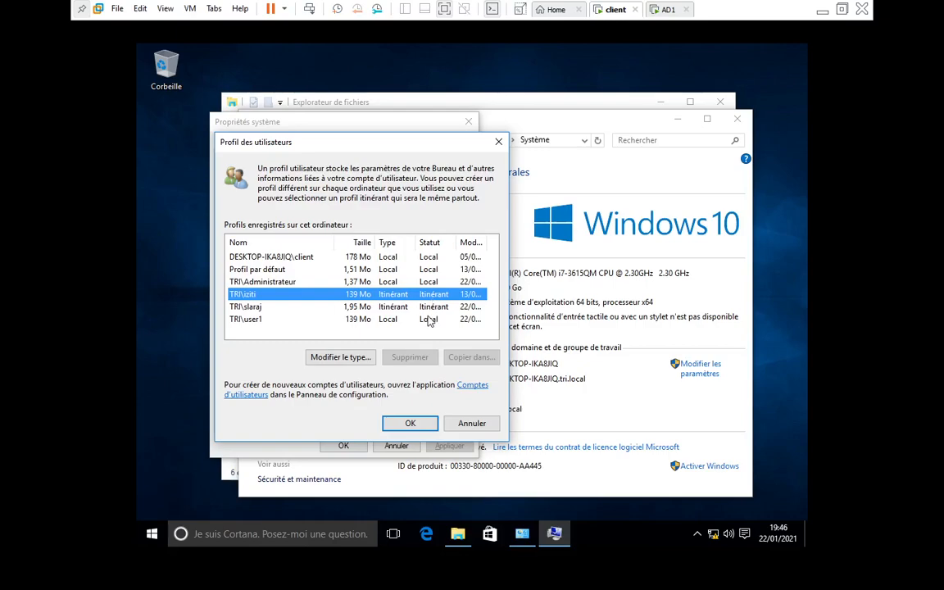
pyautogui.click(436, 310)
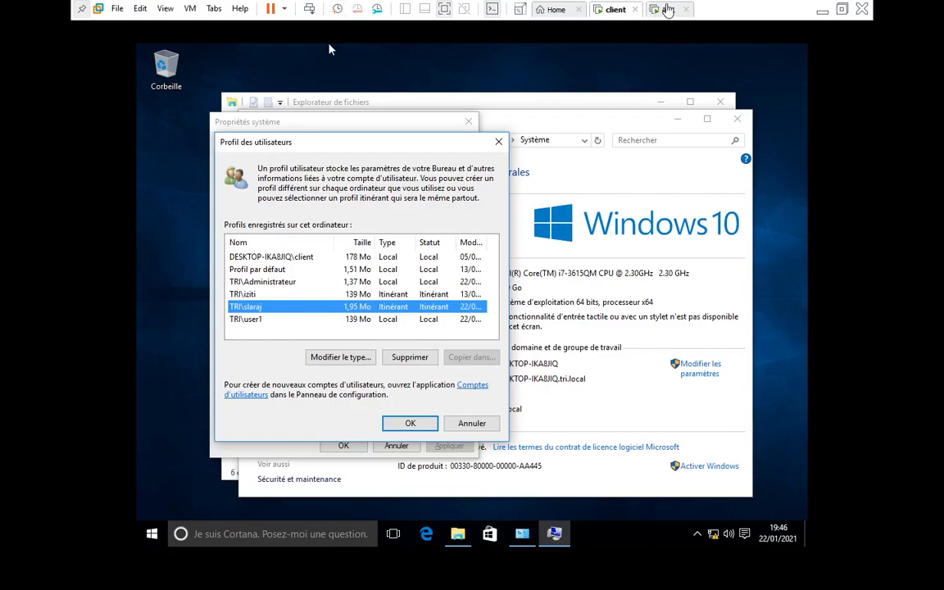
pyautogui.click(666, 9)
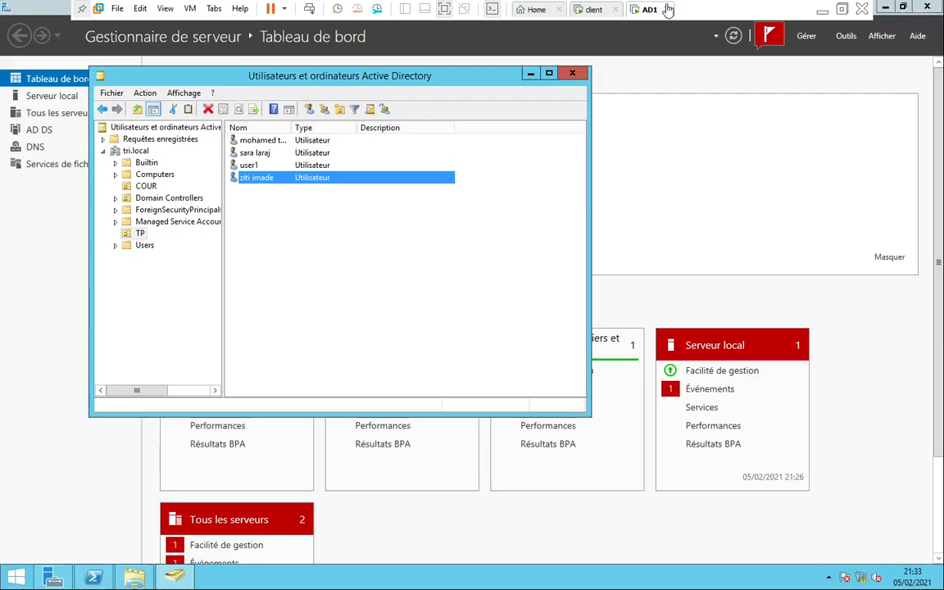
# Minimize Active Directory Users and Computers and VMware Workstation, bringing OBS Studio forward
pyautogui.click(173, 578)
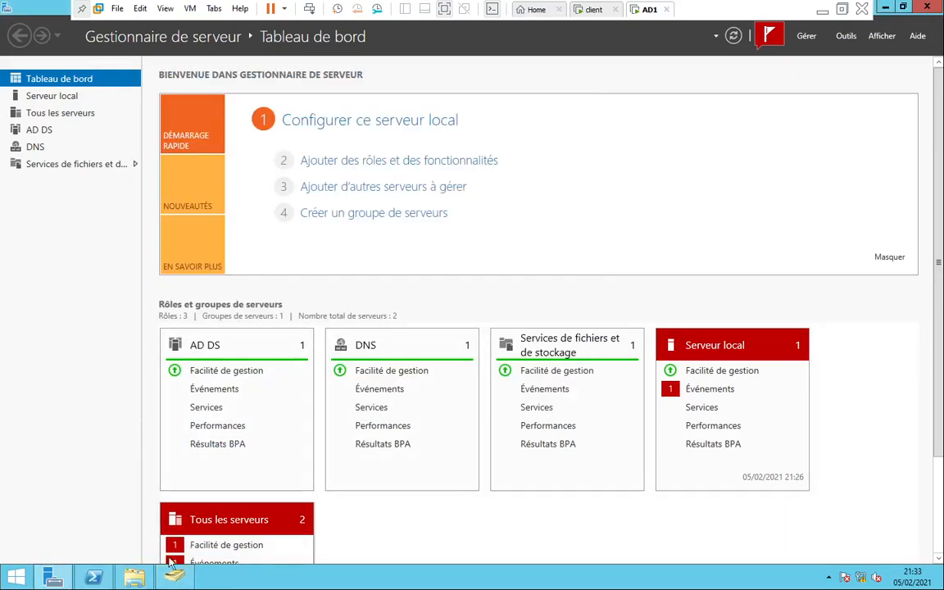
pyautogui.moveTo(175, 579)
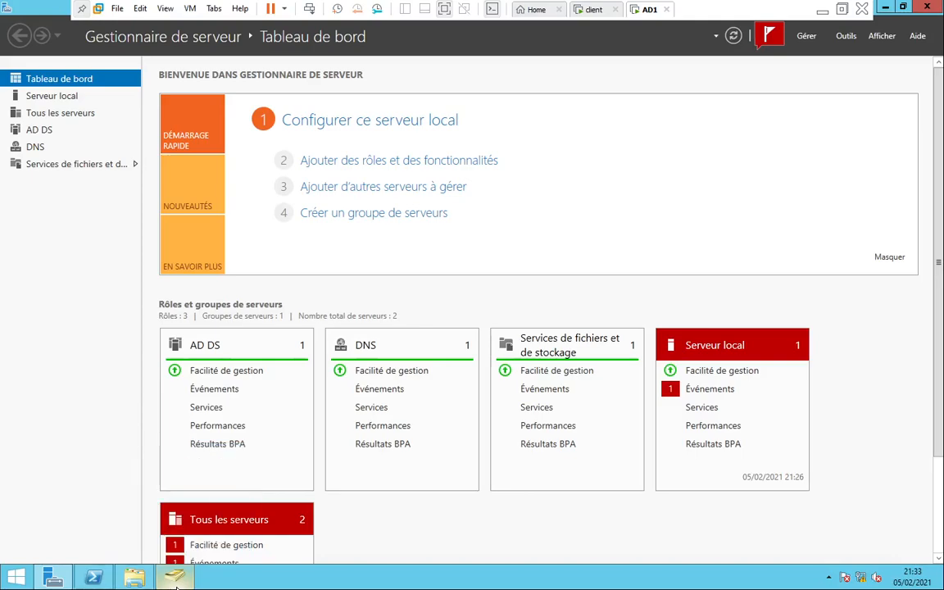
pyautogui.click(822, 9)
pyautogui.click(596, 578)
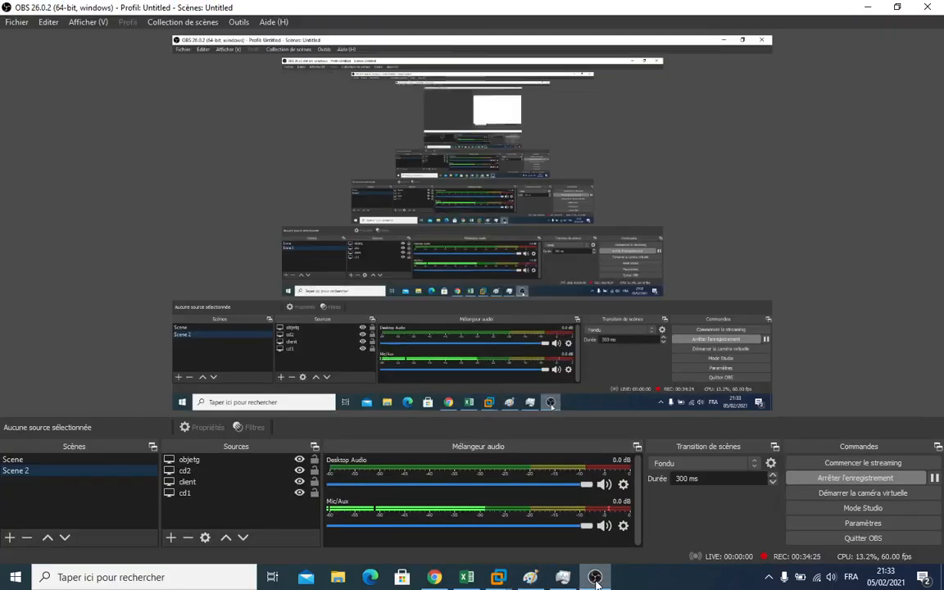